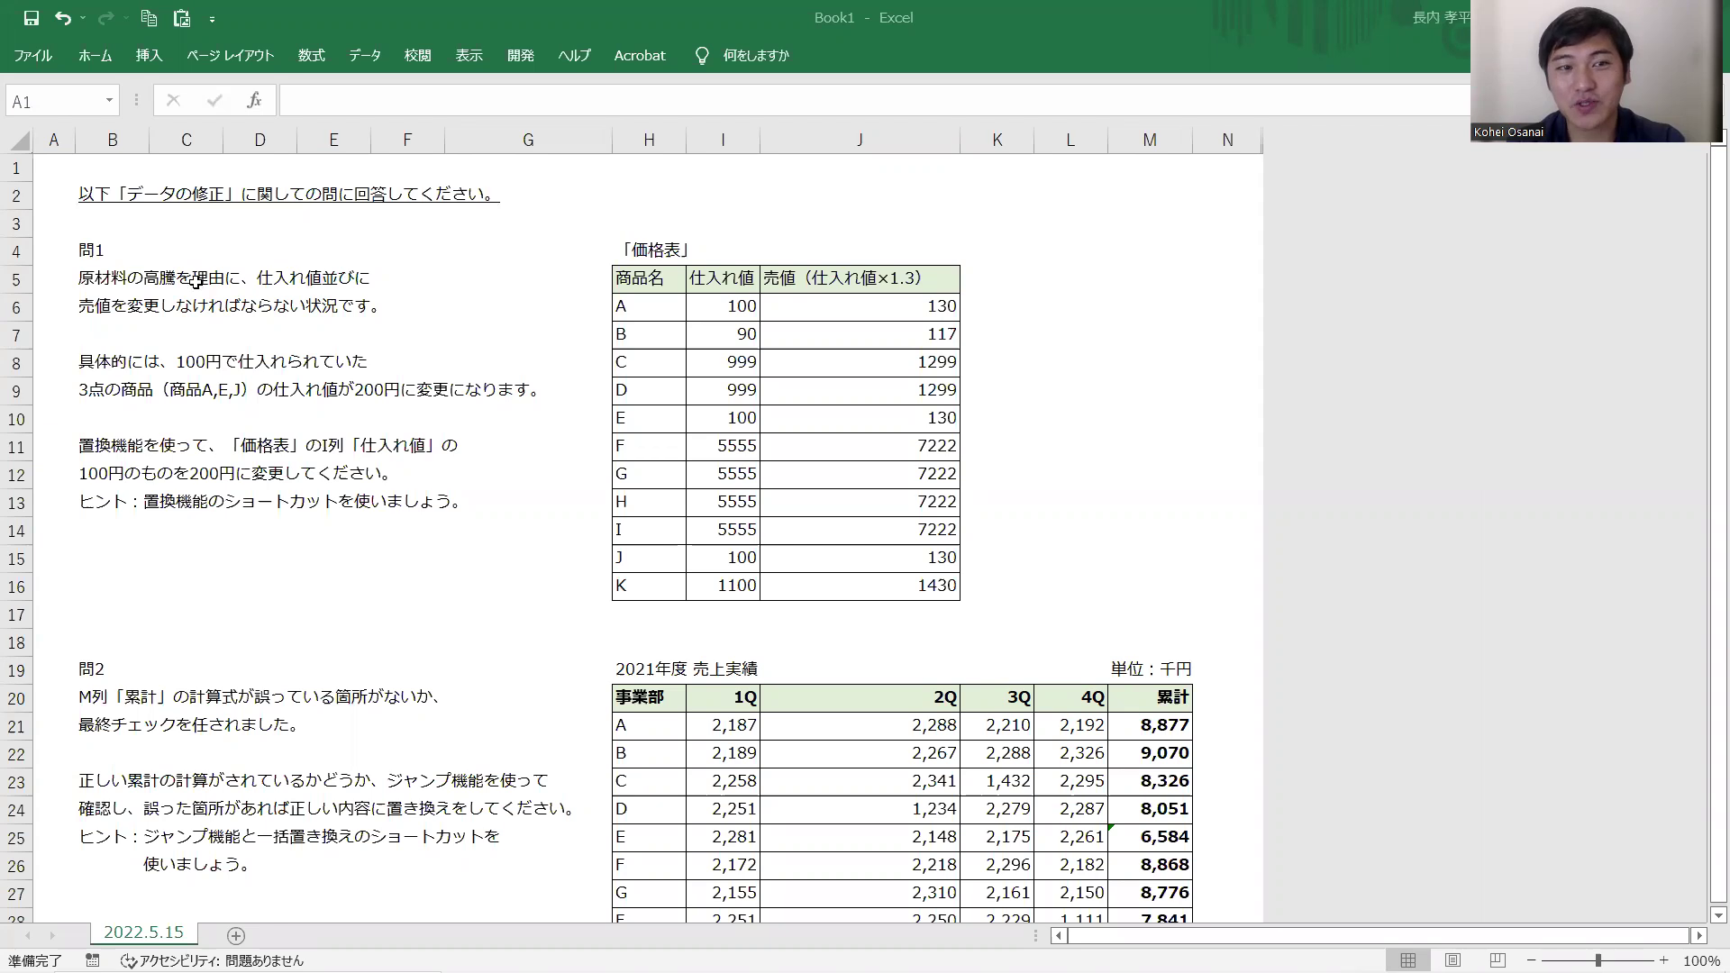
- Read through question 1 (問1) on the worksheet and locate where question 2 (問2) starts
left_click(94, 258)
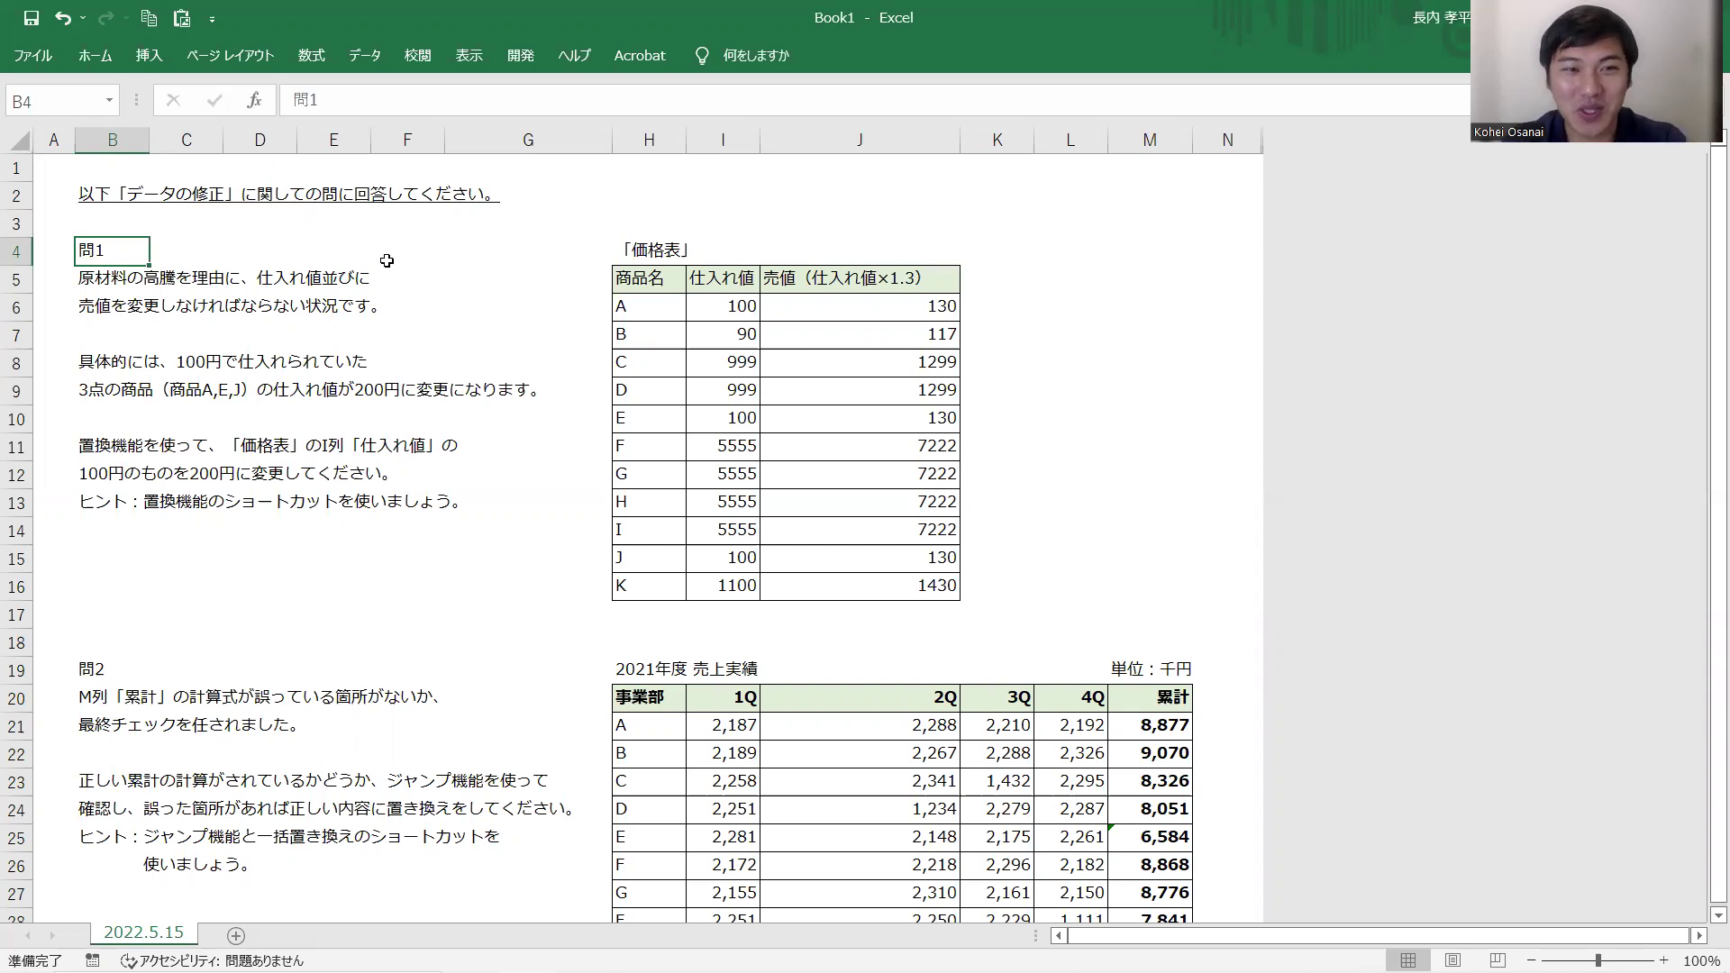
key("ctrl+Down")
key("ctrl+Down")
key("ctrl+Down")
key("ctrl+Down")
key("ctrl+Down")
key("ctrl+Down")
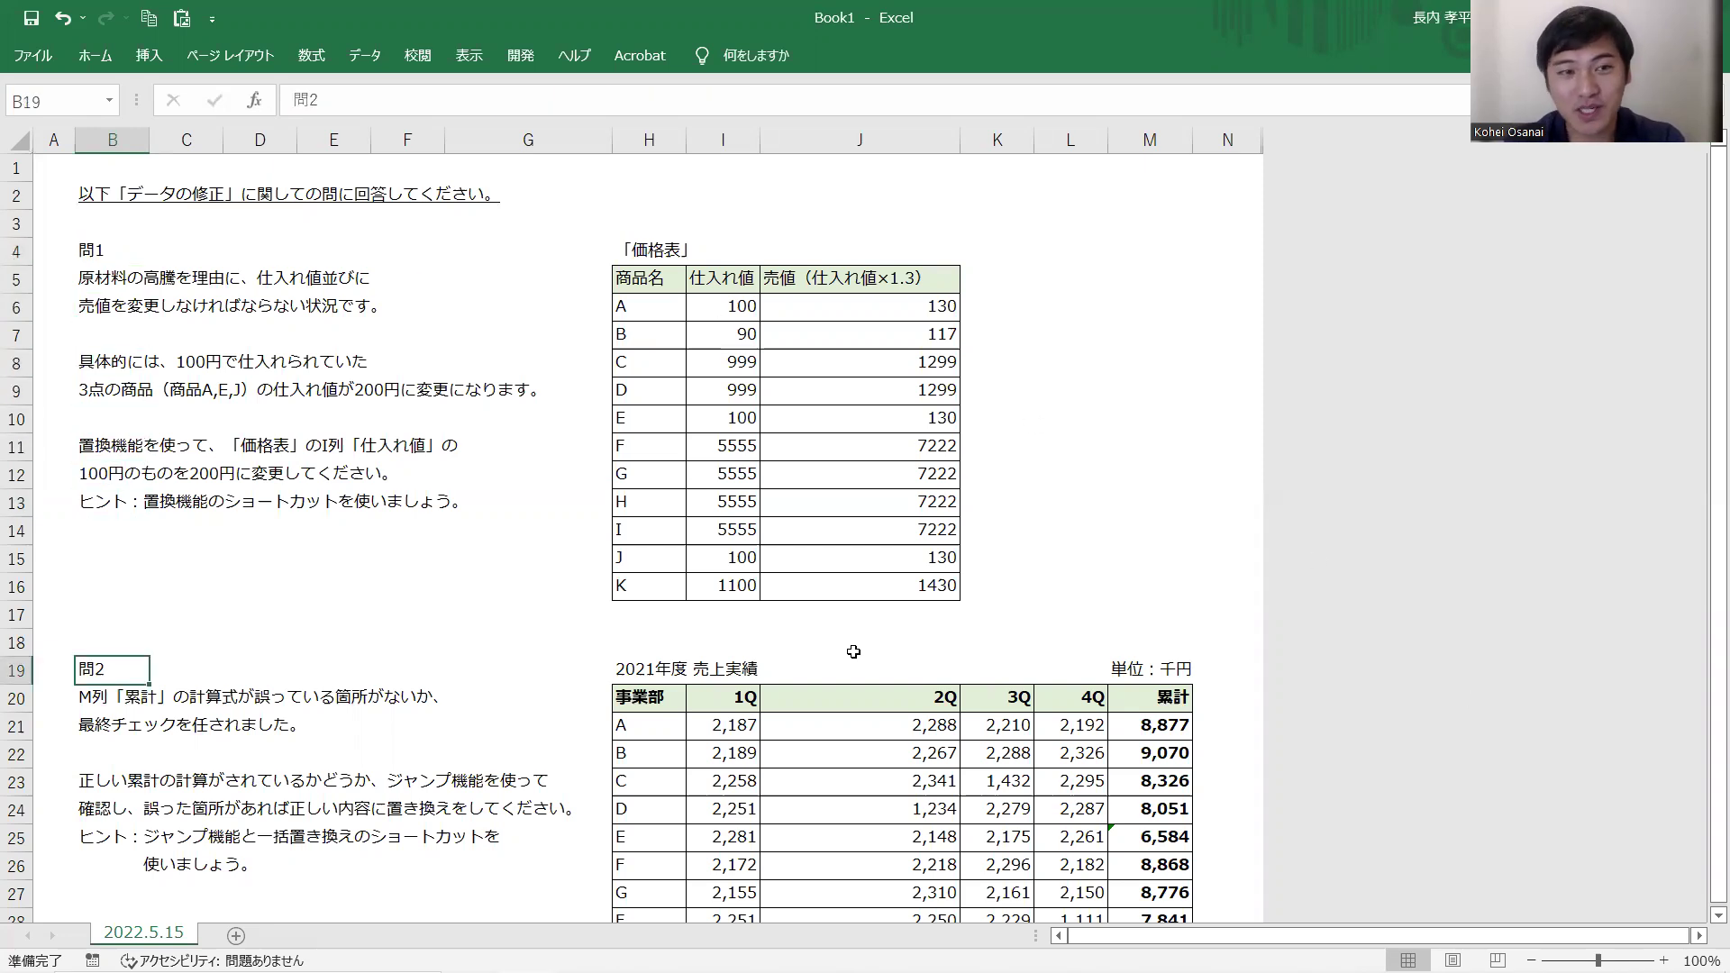
left_click_drag(107, 250, 491, 510)
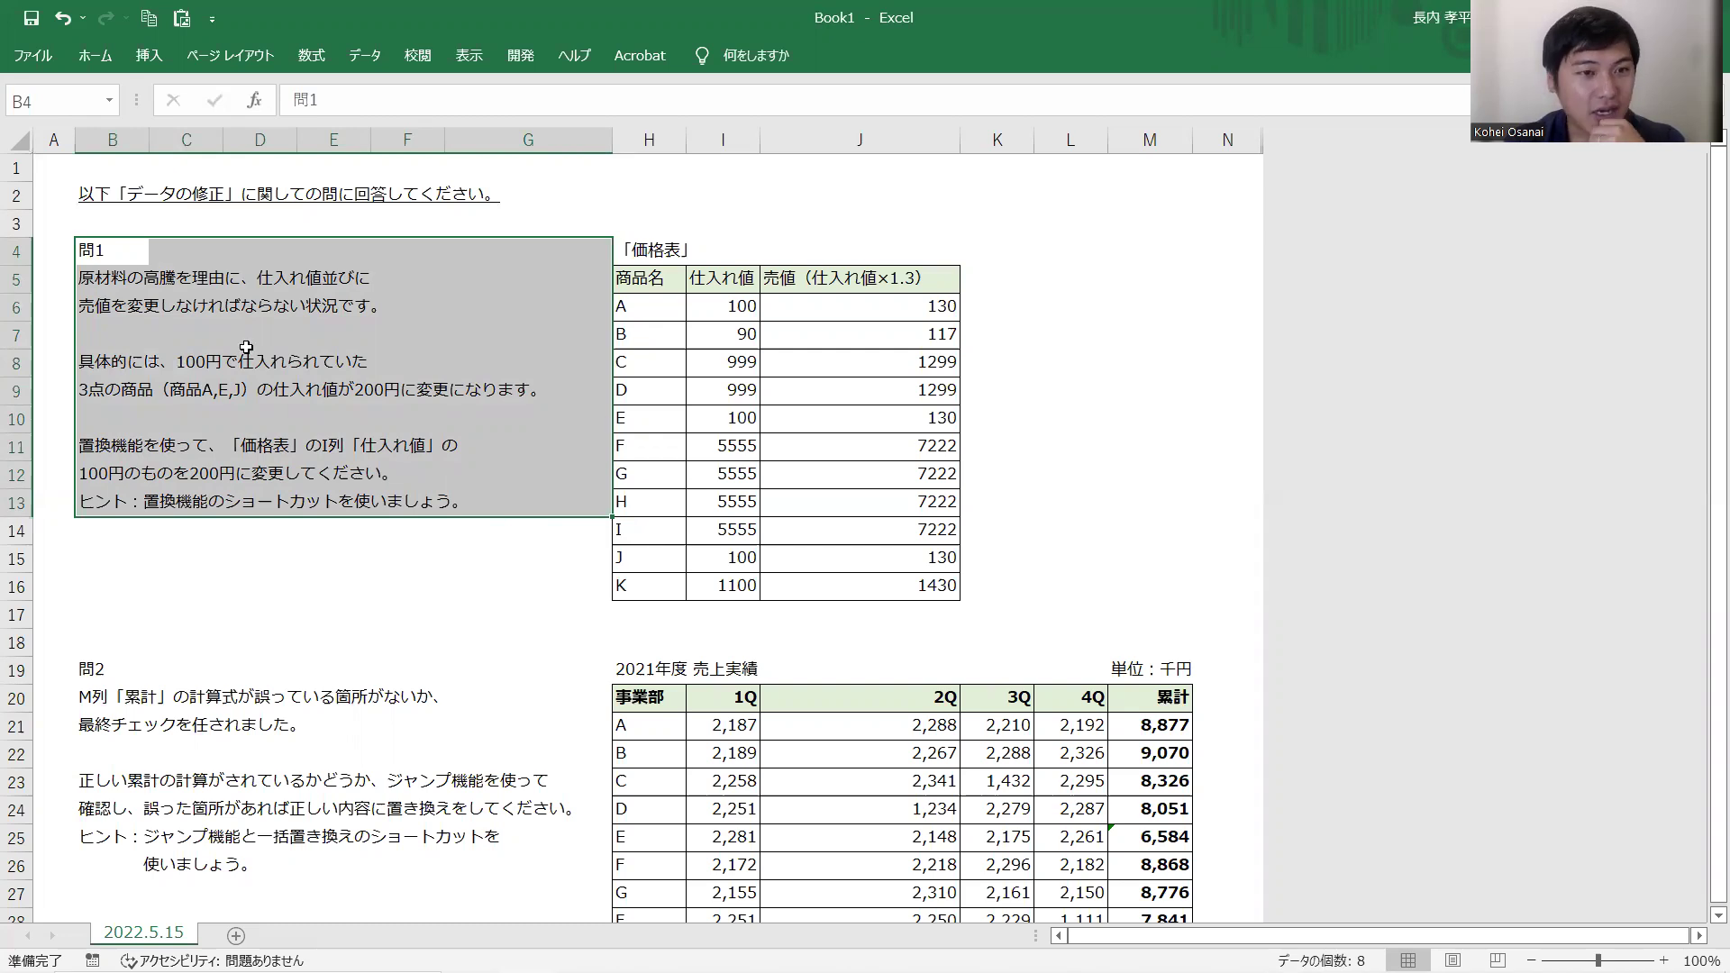
left_click(261, 252)
left_click(96, 243)
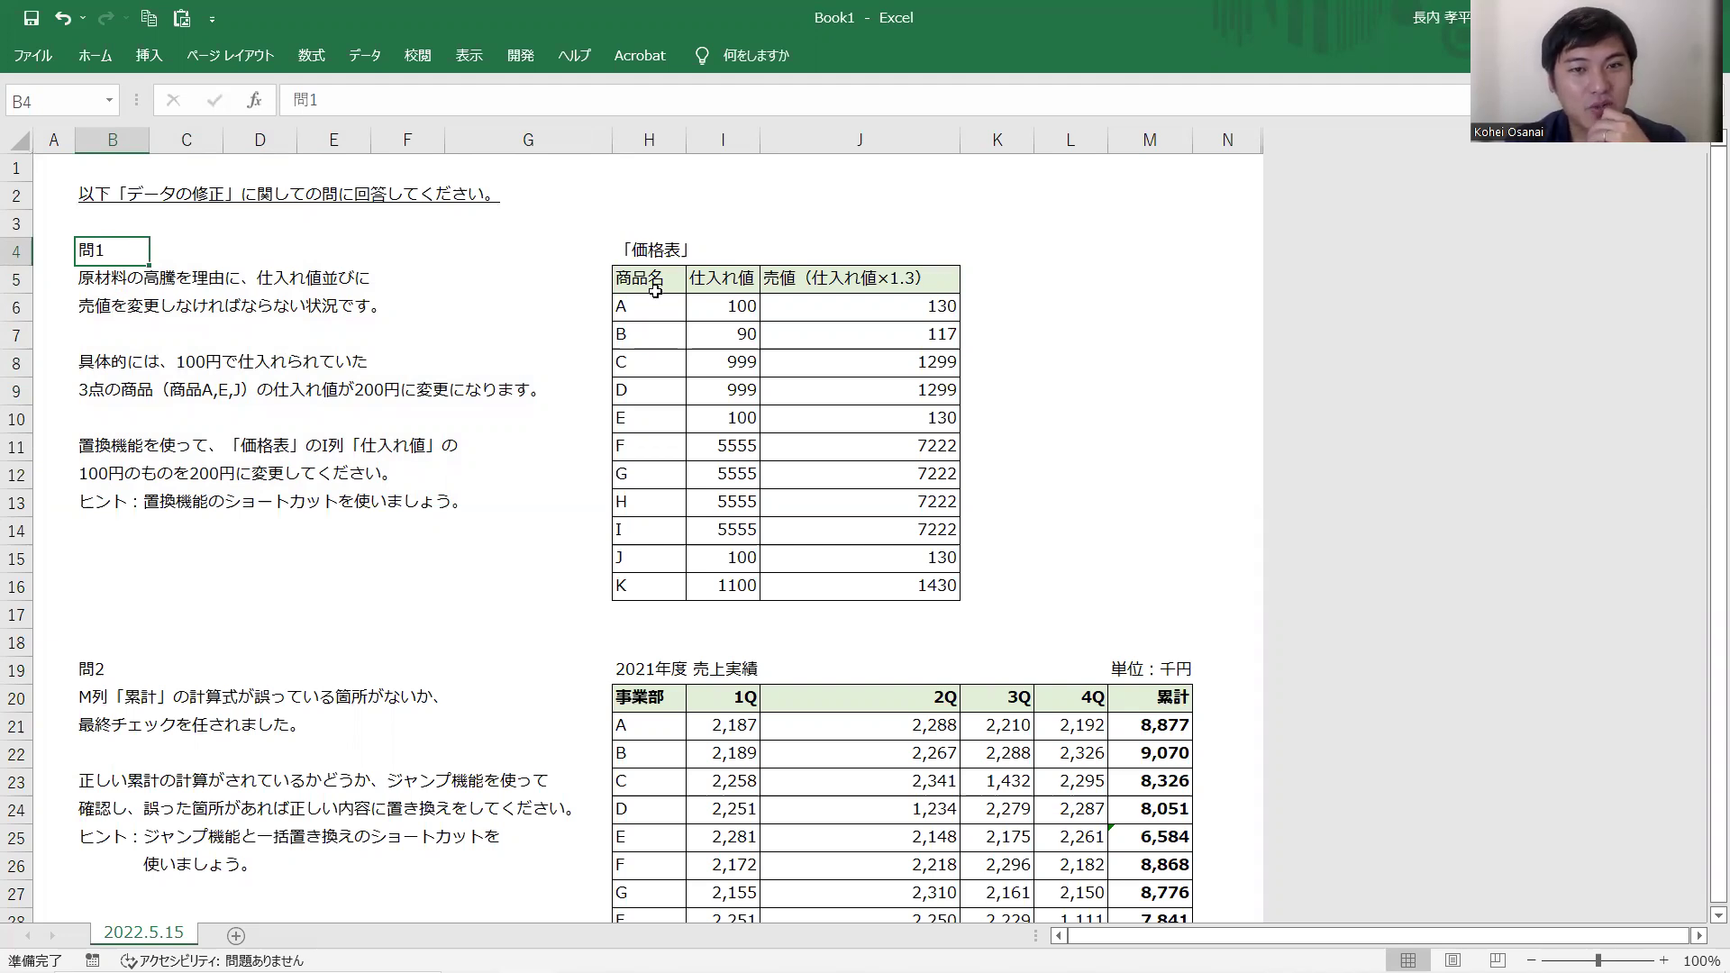
- Examine the price table (価格表), including its 仕入れ値 and 売値 columns
left_click(655, 289)
key("ctrl+a")
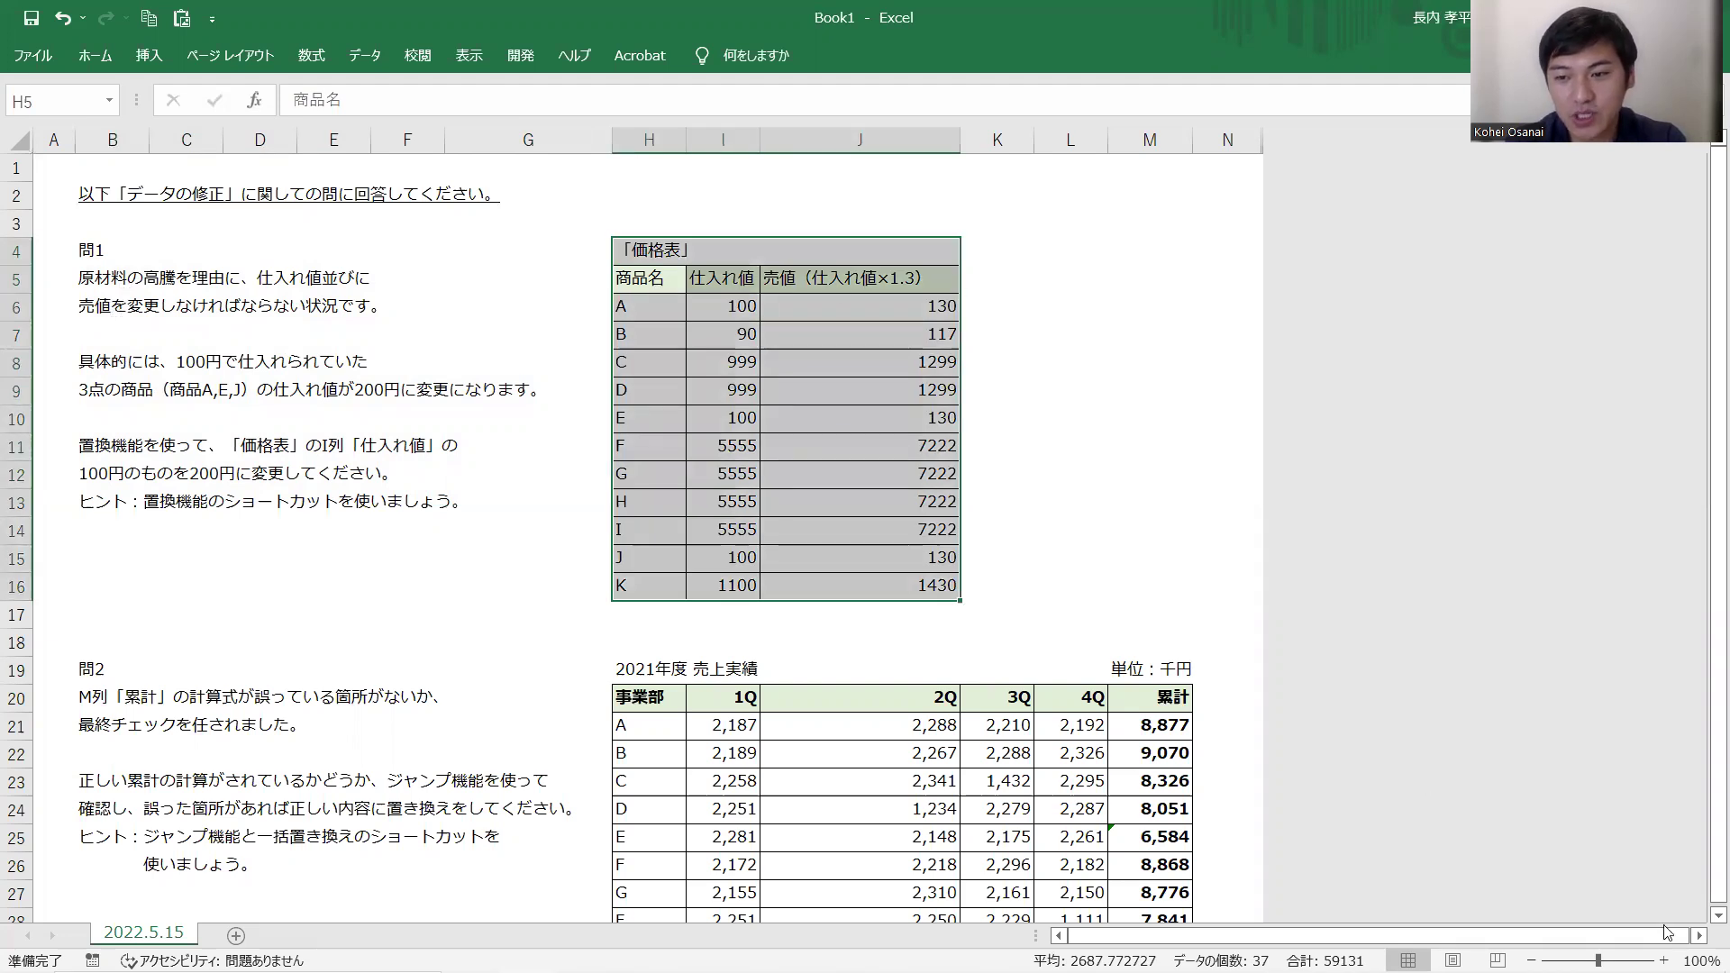
left_click(1663, 960)
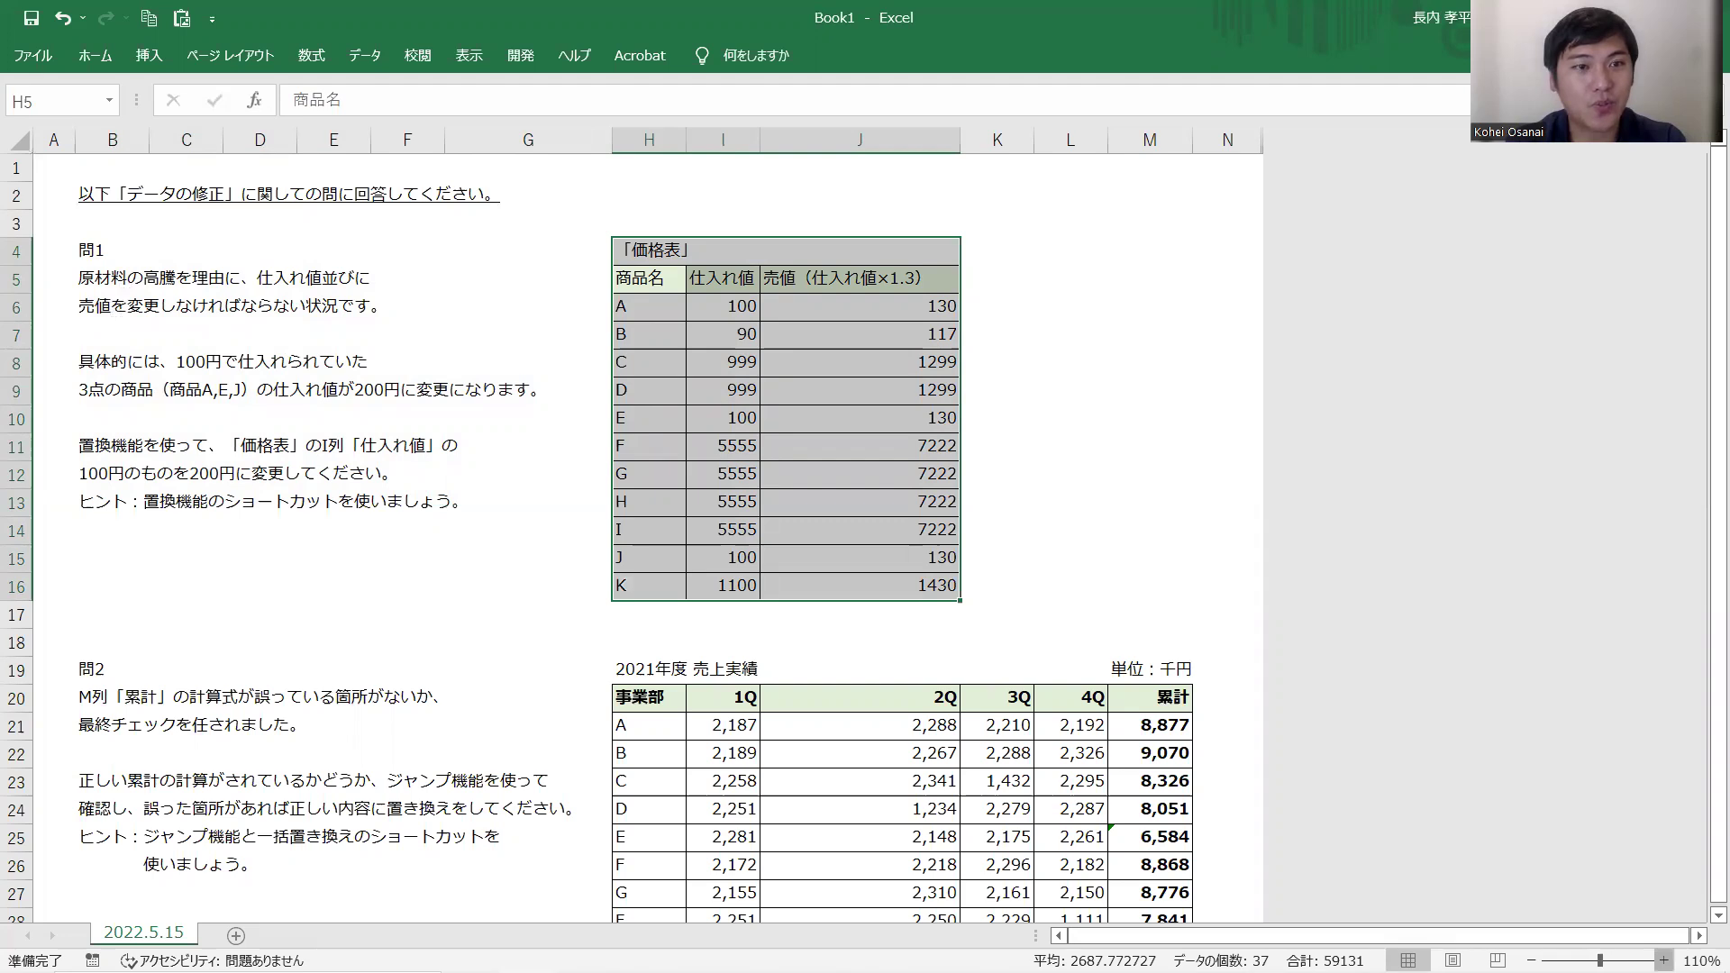
scroll(1311, 681, "up", 2)
left_click_drag(846, 326, 911, 754)
left_click_drag(938, 330, 930, 532)
left_click_drag(928, 629, 932, 725)
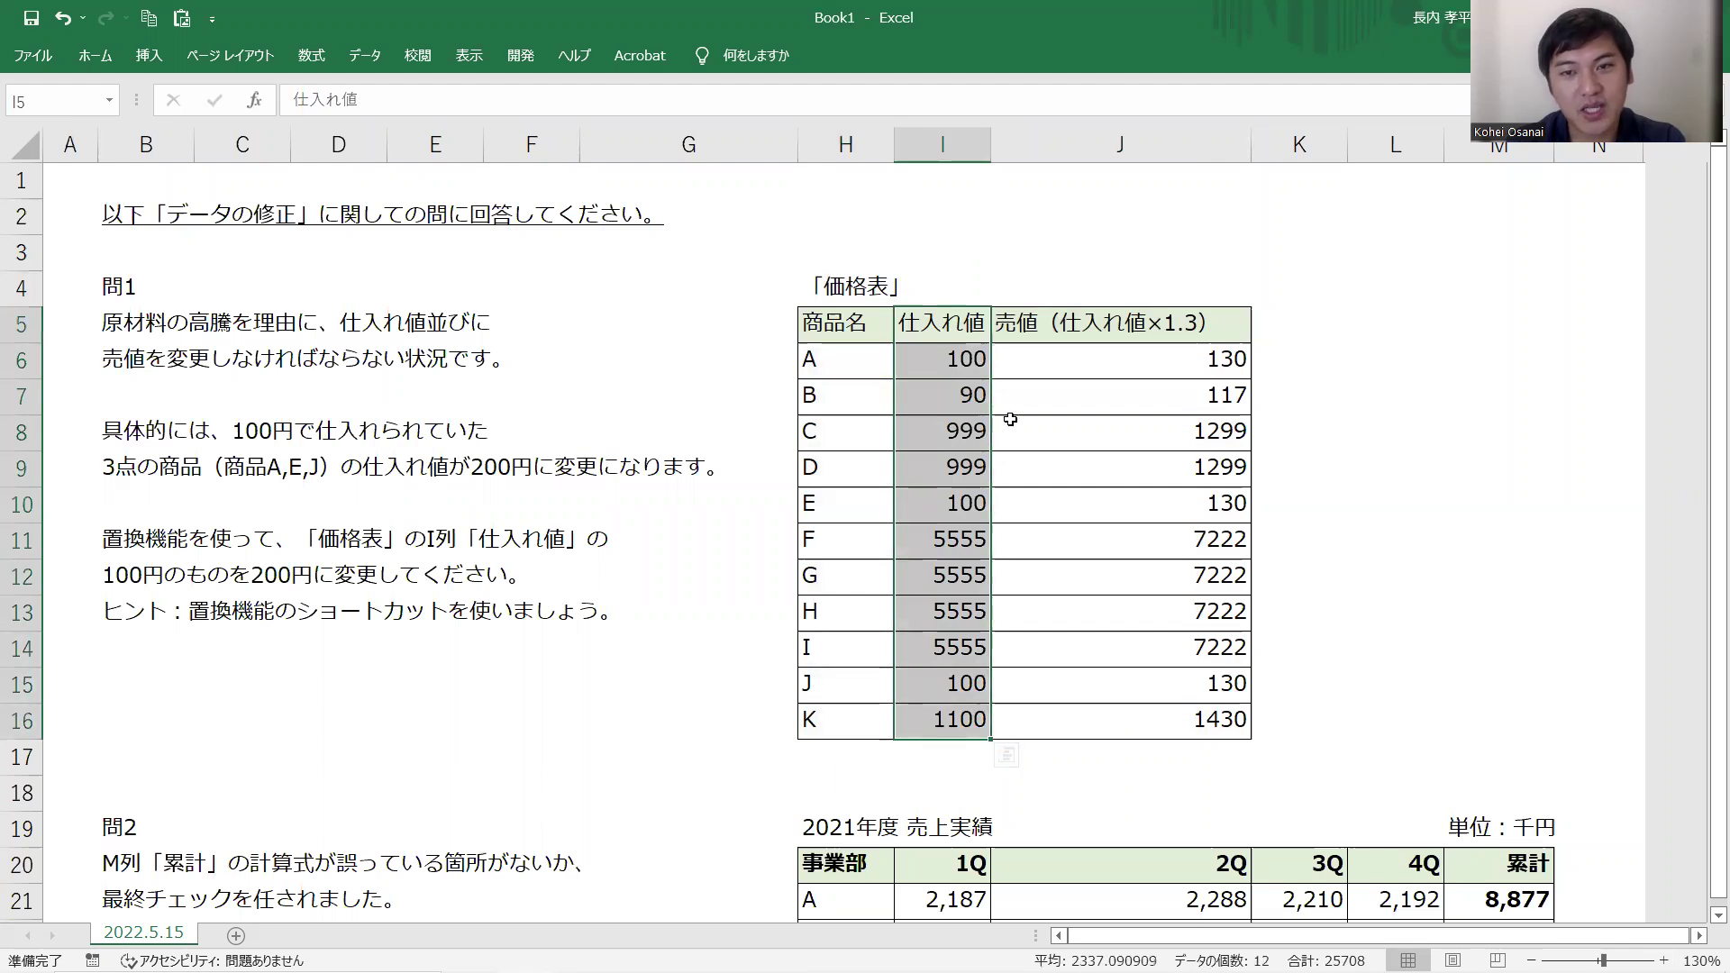
left_click_drag(1102, 333, 1119, 726)
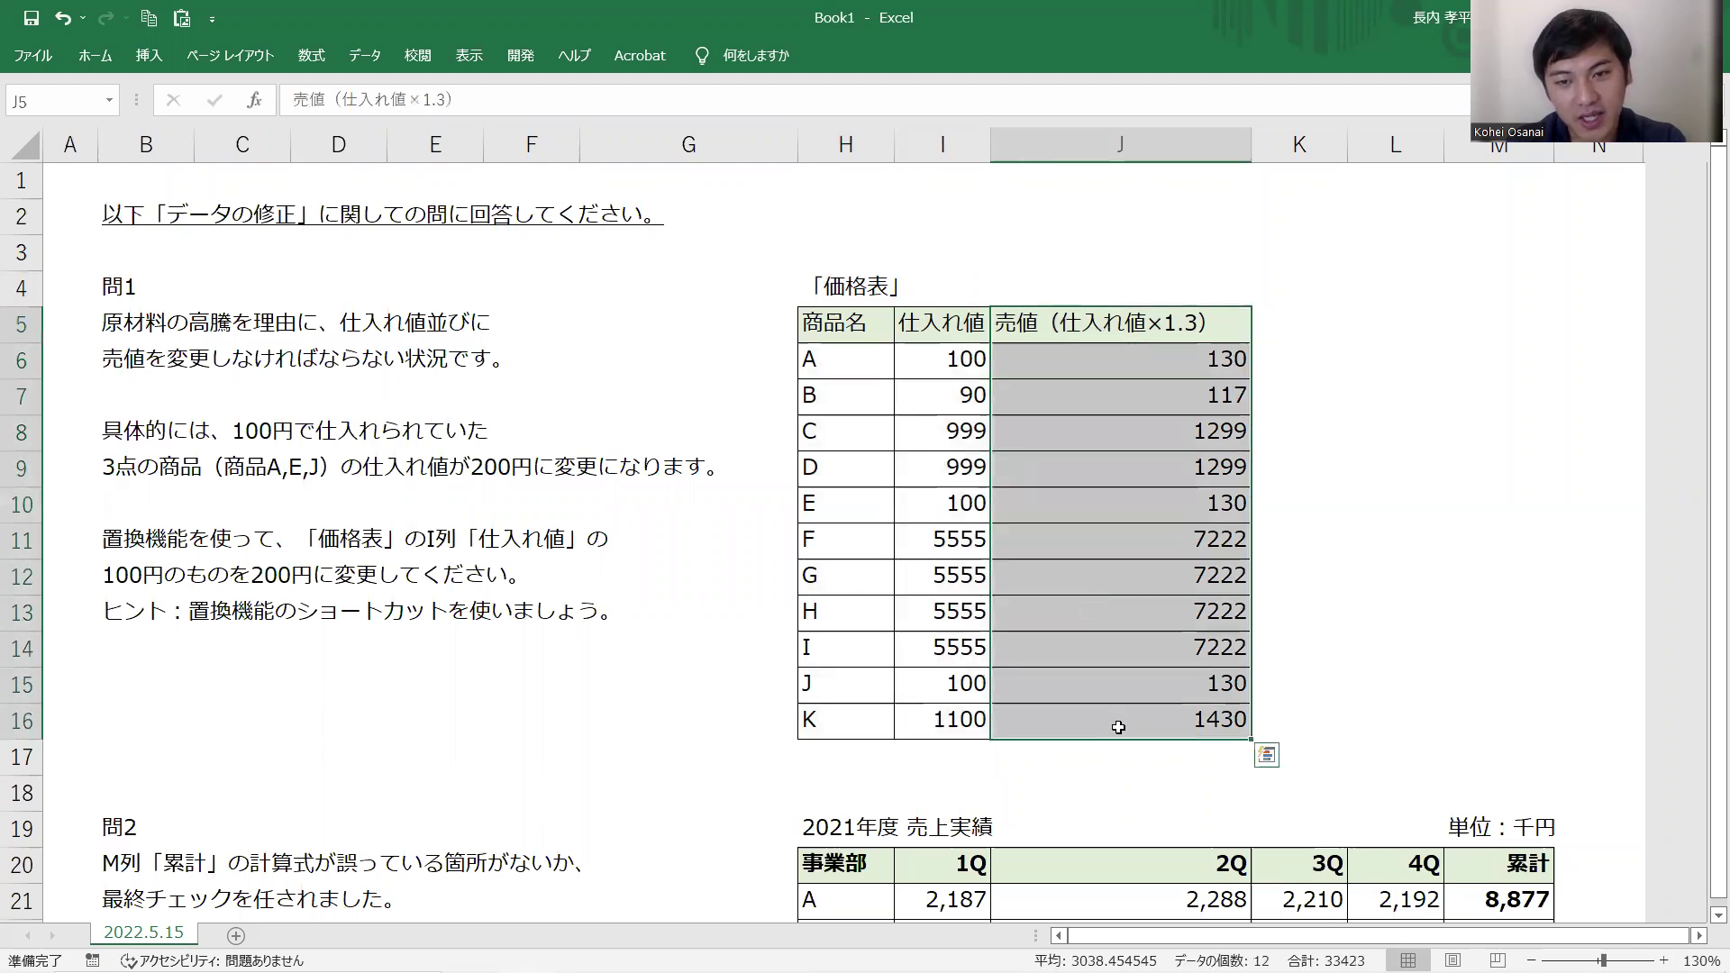
left_click(840, 294)
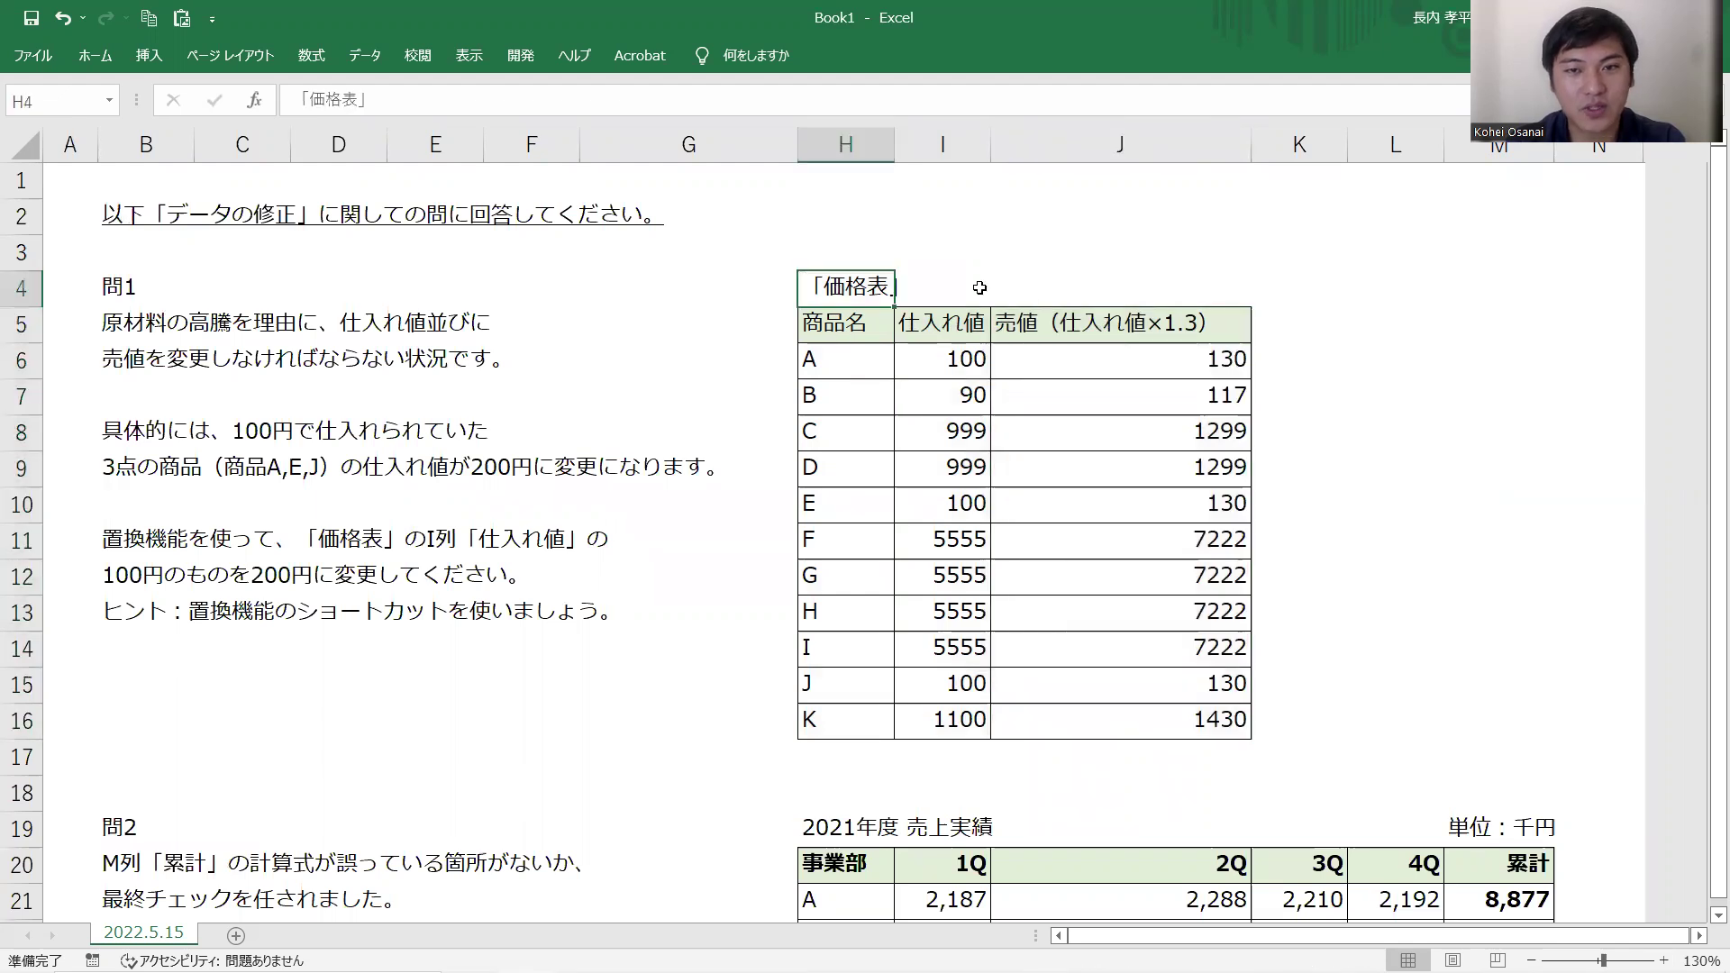
- Review question 1's instructions on the purchase price change and check products A, E and J in the price table
left_click(137, 327)
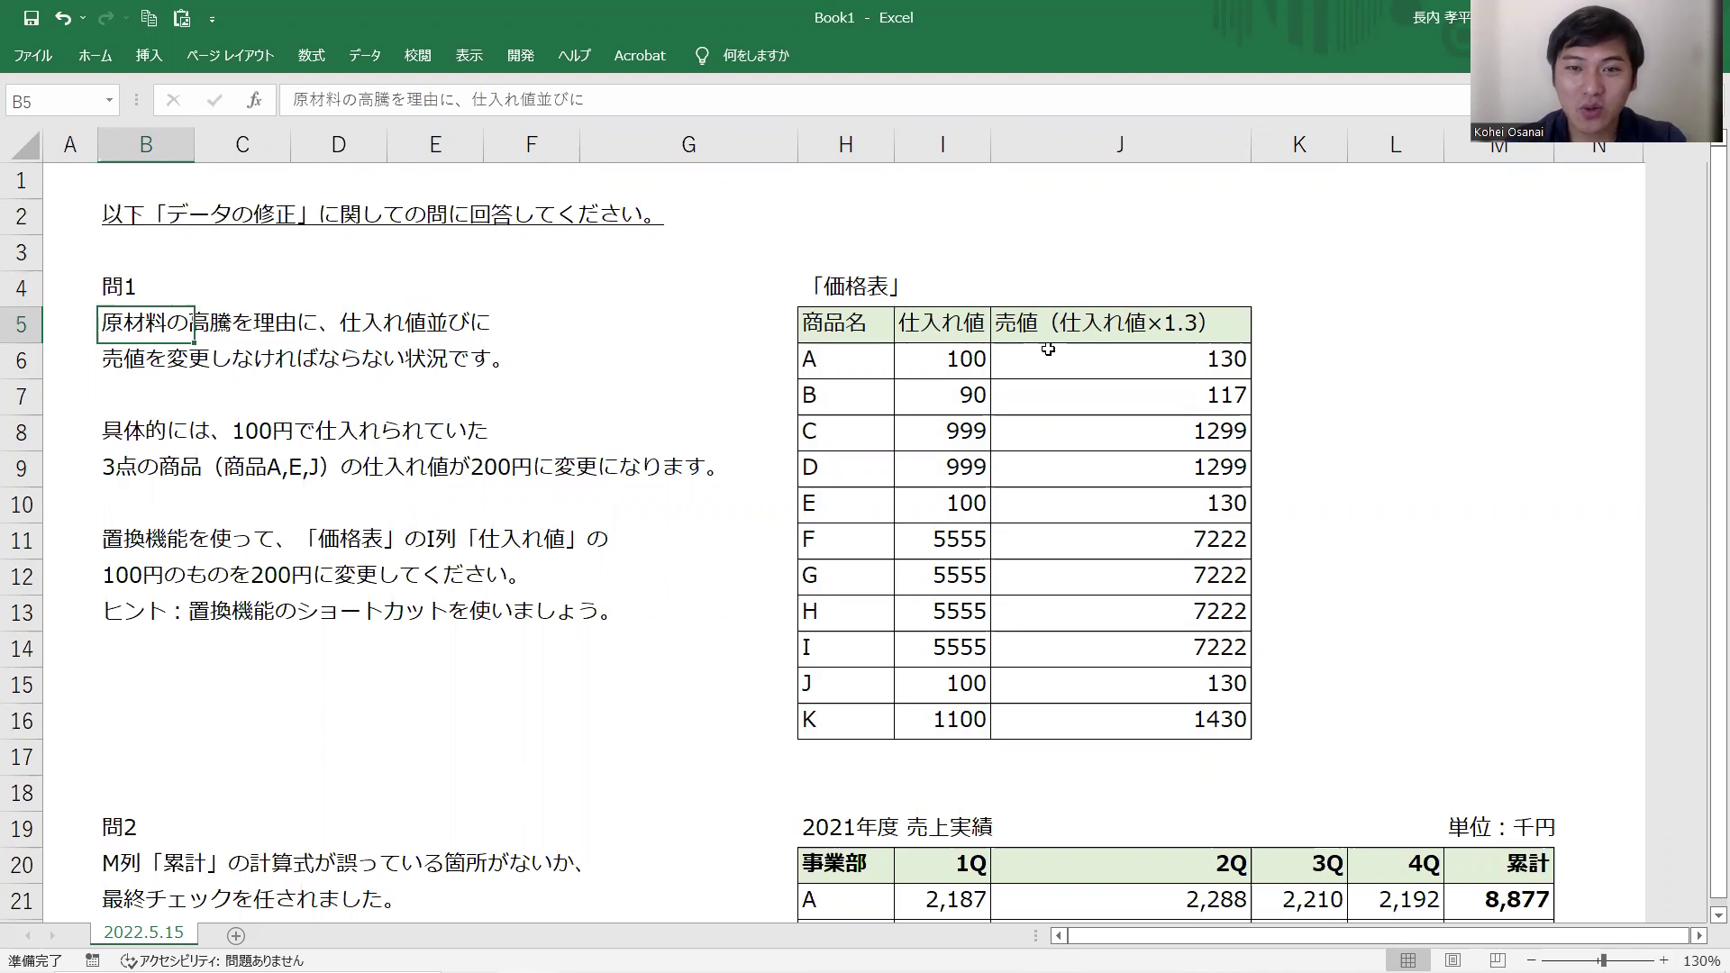
left_click_drag(968, 357, 970, 731)
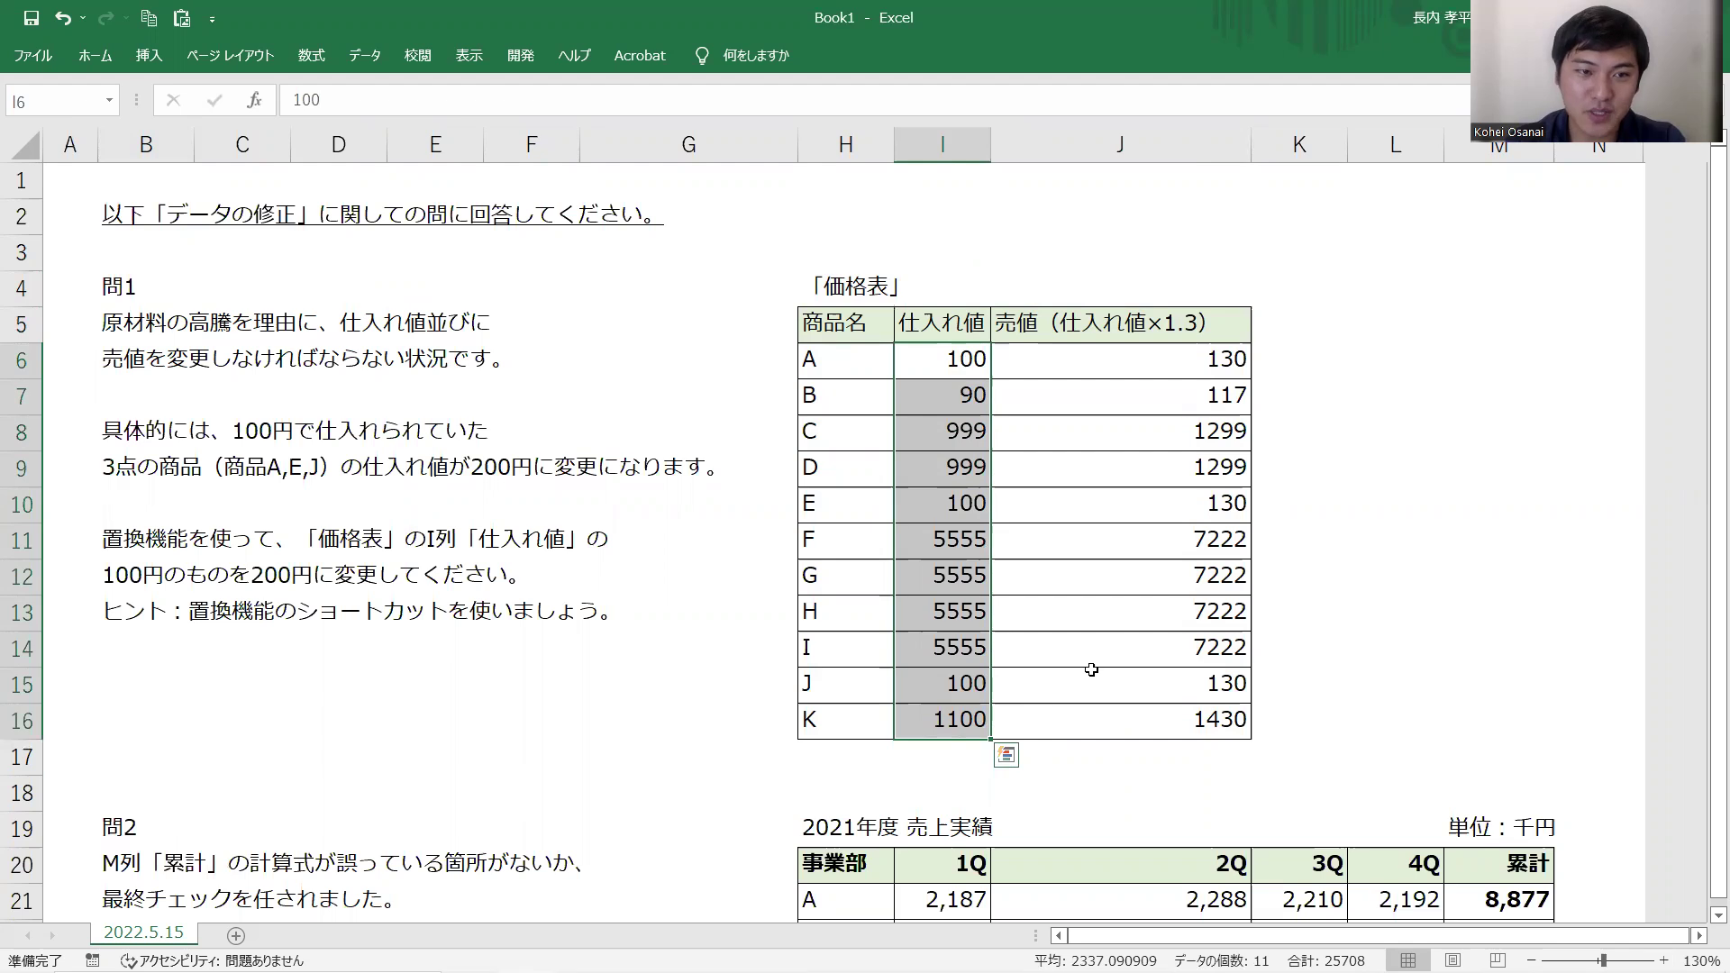
left_click_drag(139, 420, 144, 461)
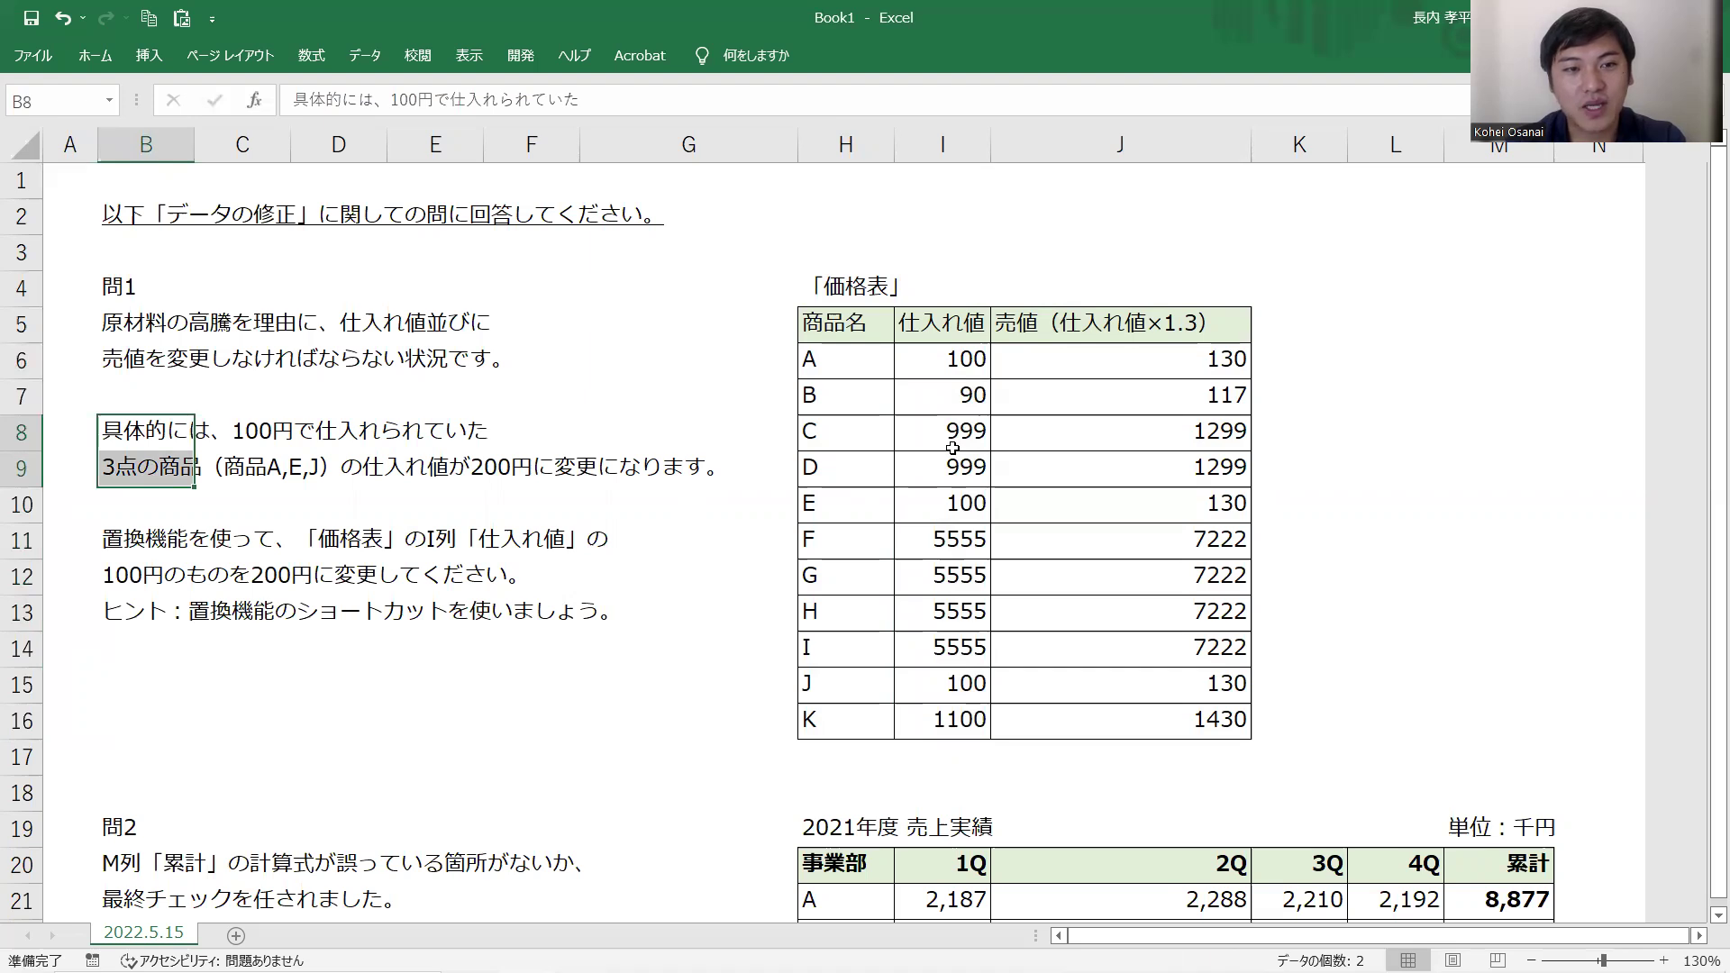
left_click(845, 374)
left_click(854, 501)
left_click(863, 651)
left_click(859, 679)
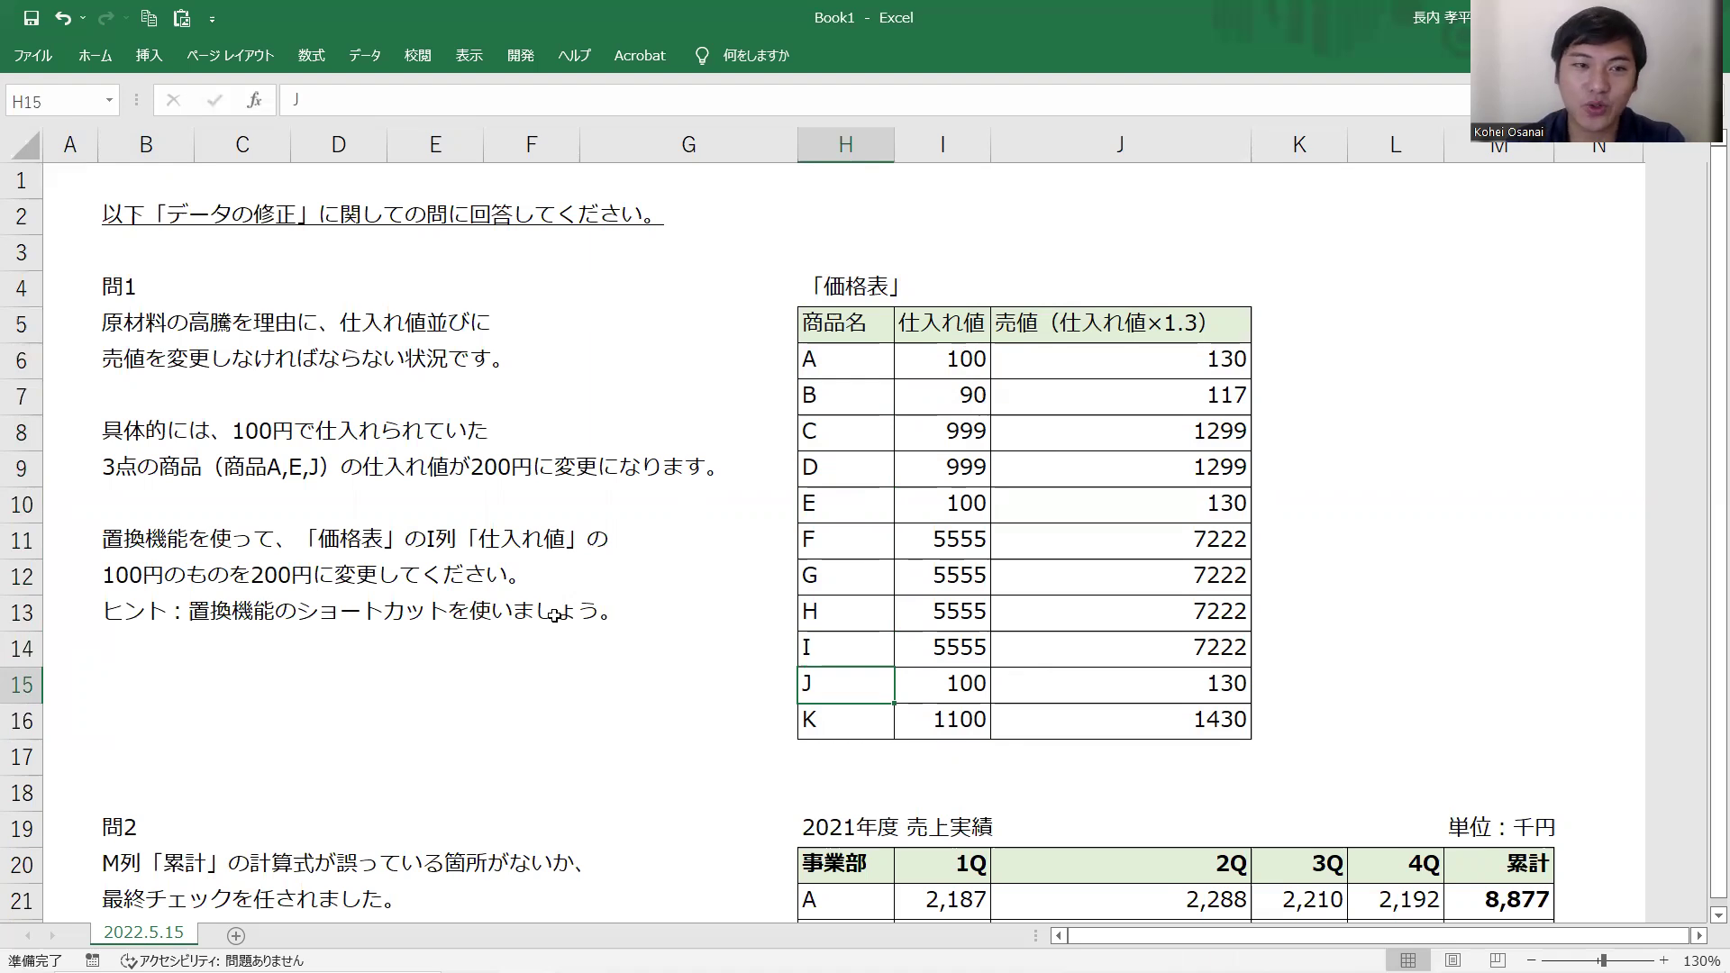
- Read question 2 (問2) and examine the 2021年度 売上実績 table it refers to
scroll(554, 615, "down", 5)
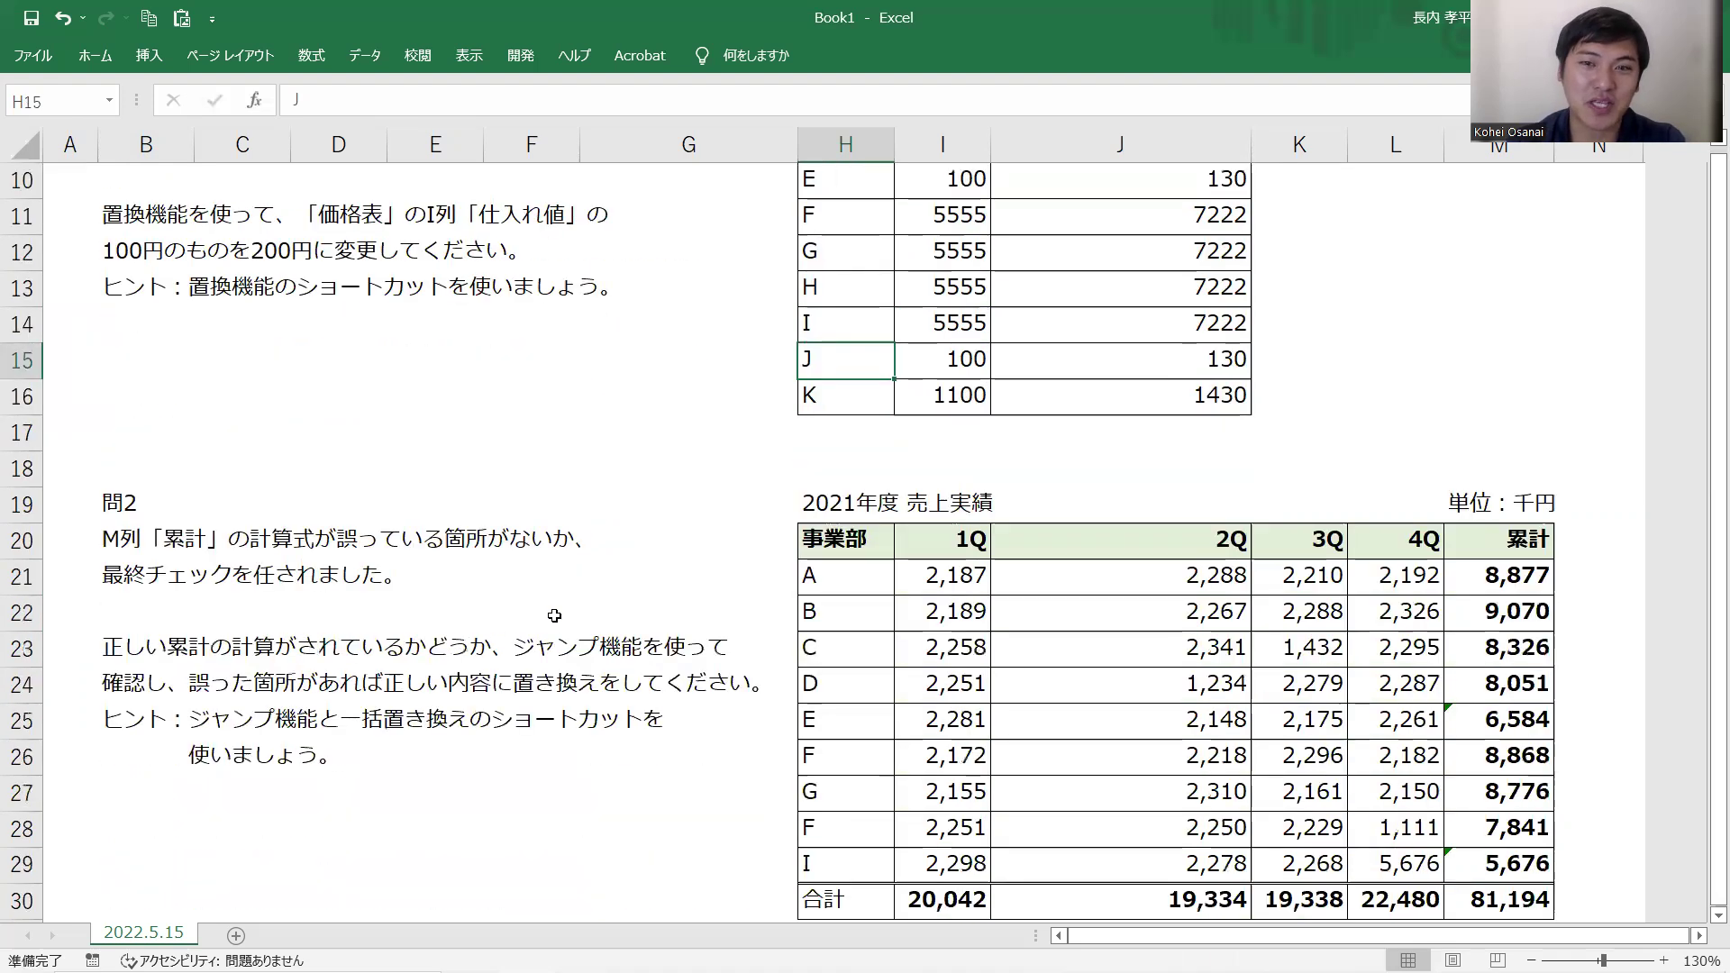
left_click_drag(140, 279, 144, 551)
left_click(146, 284)
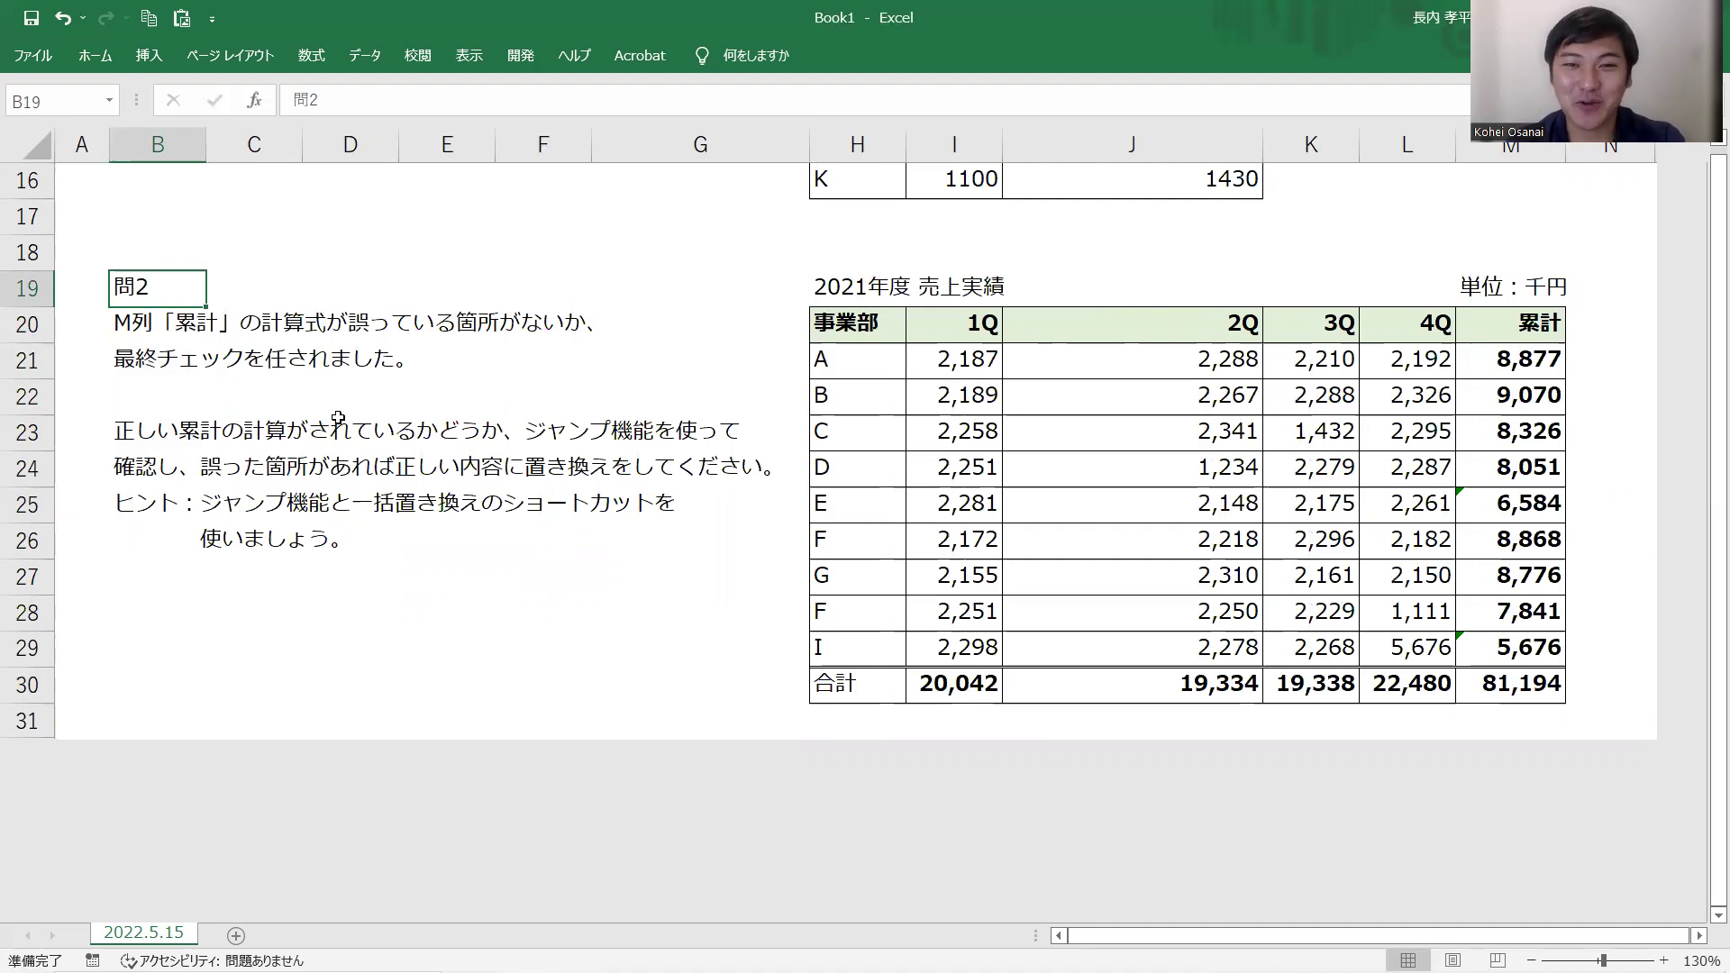
left_click_drag(822, 279, 1511, 675)
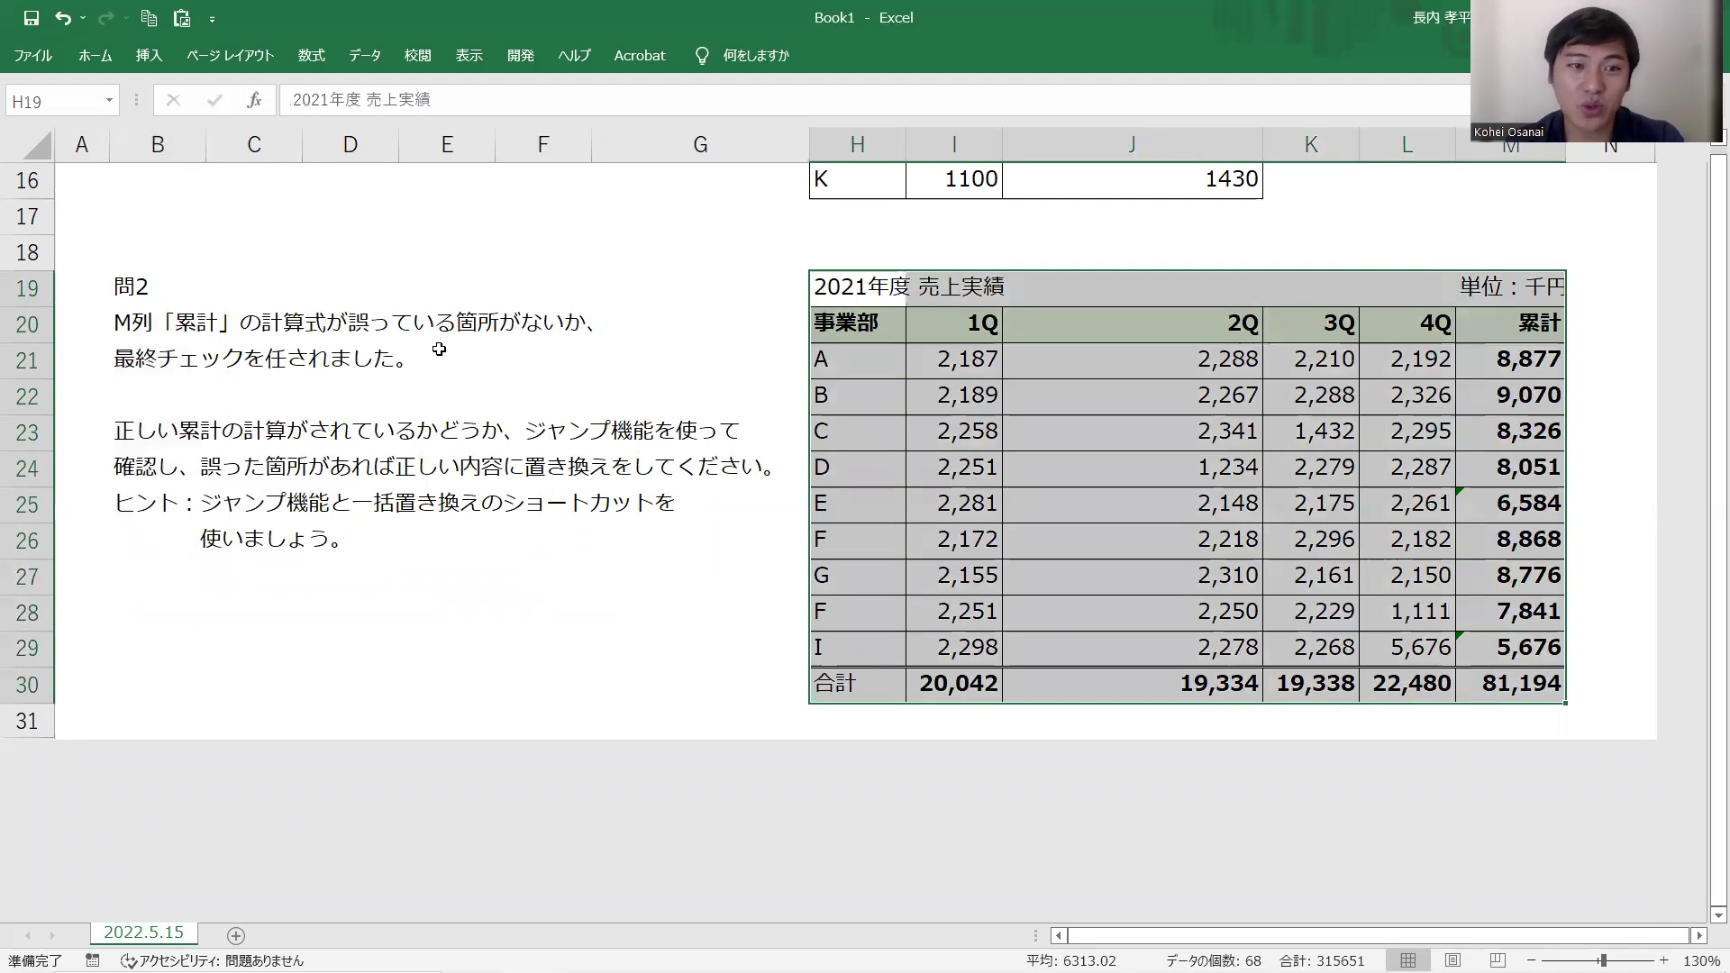
left_click(190, 332)
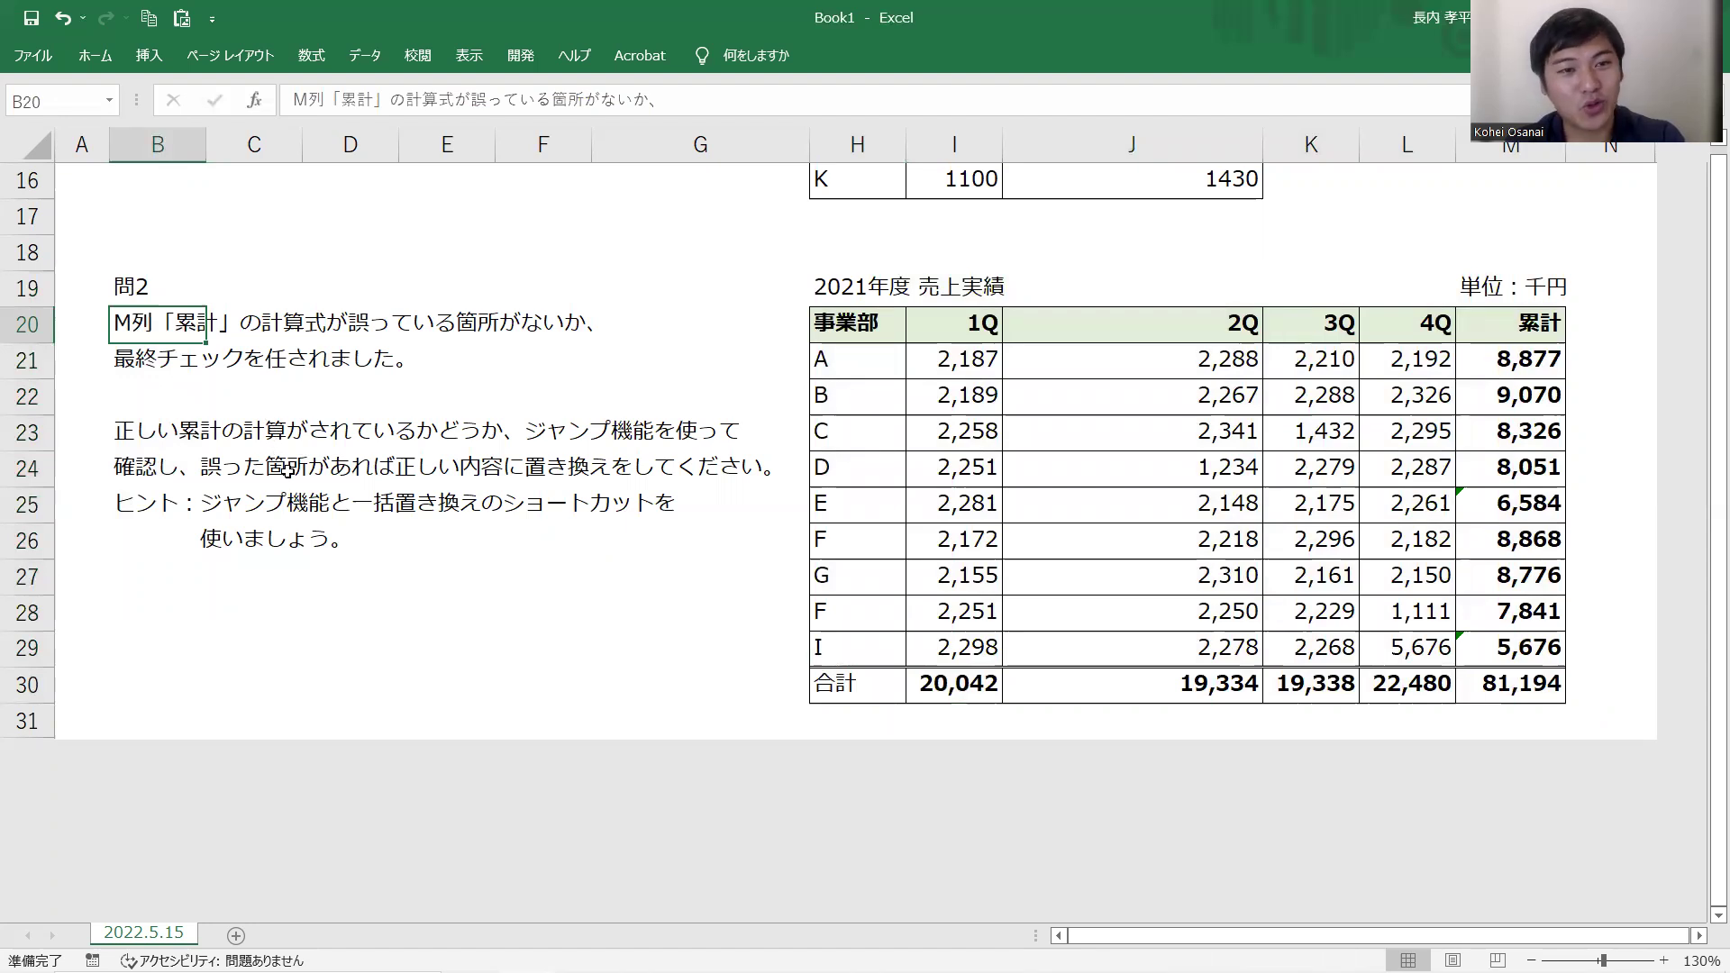
left_click(162, 440)
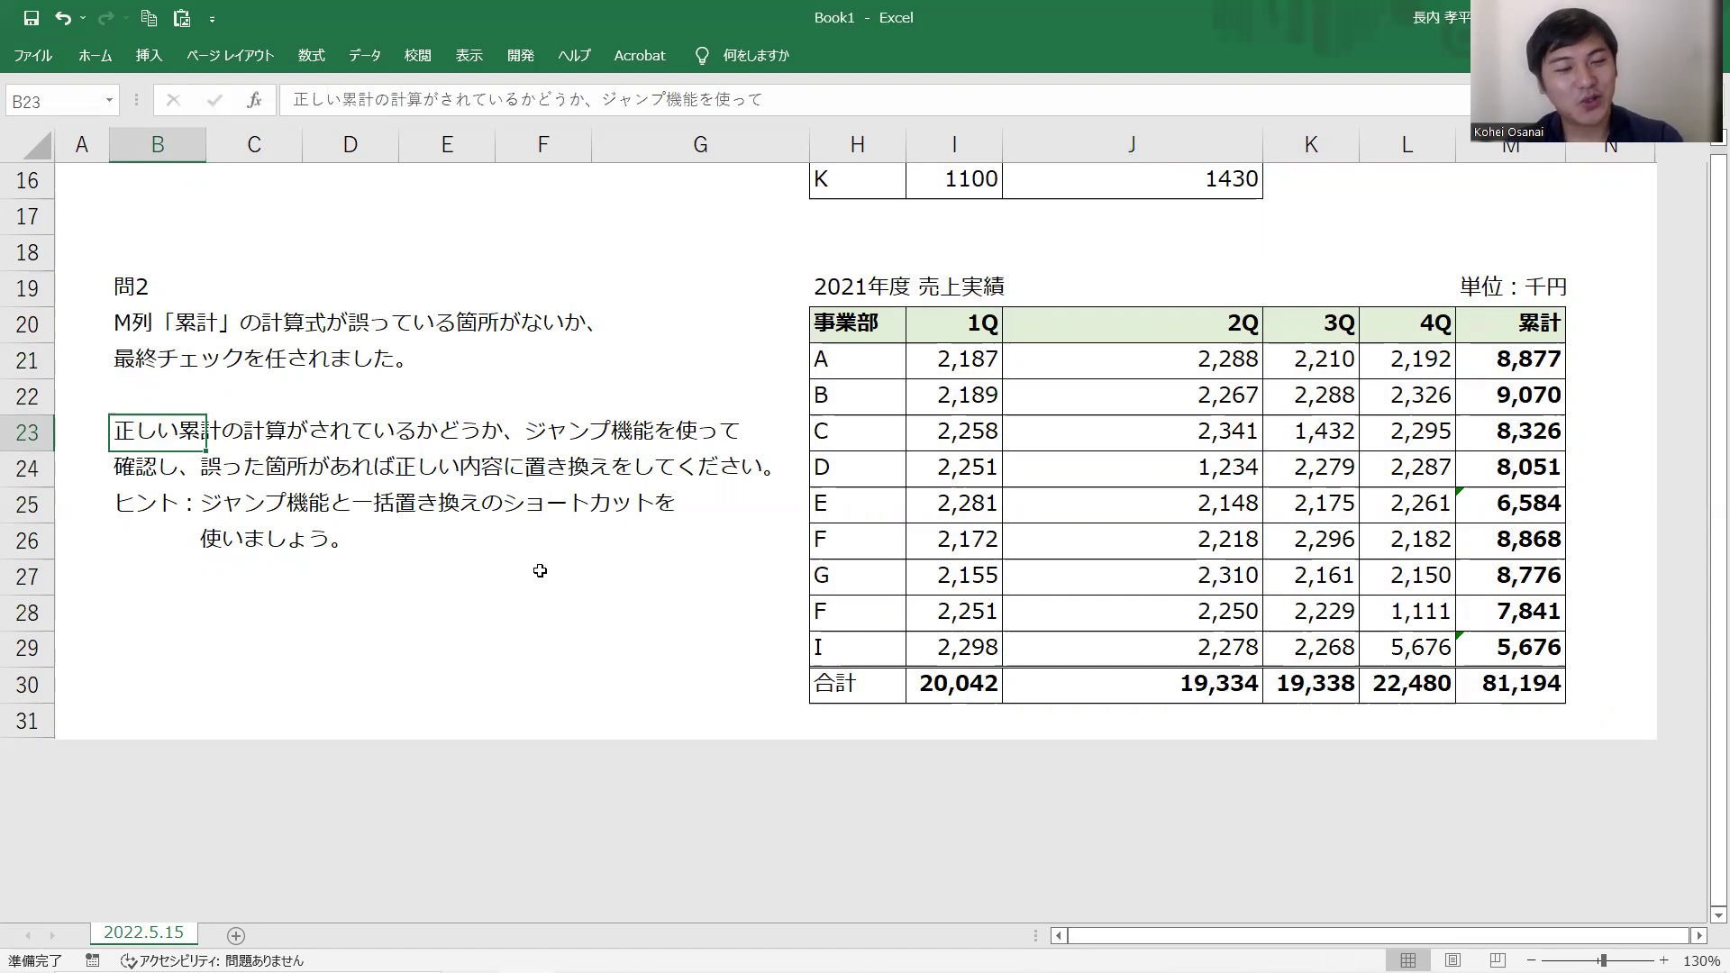
scroll(540, 570, "up", 5)
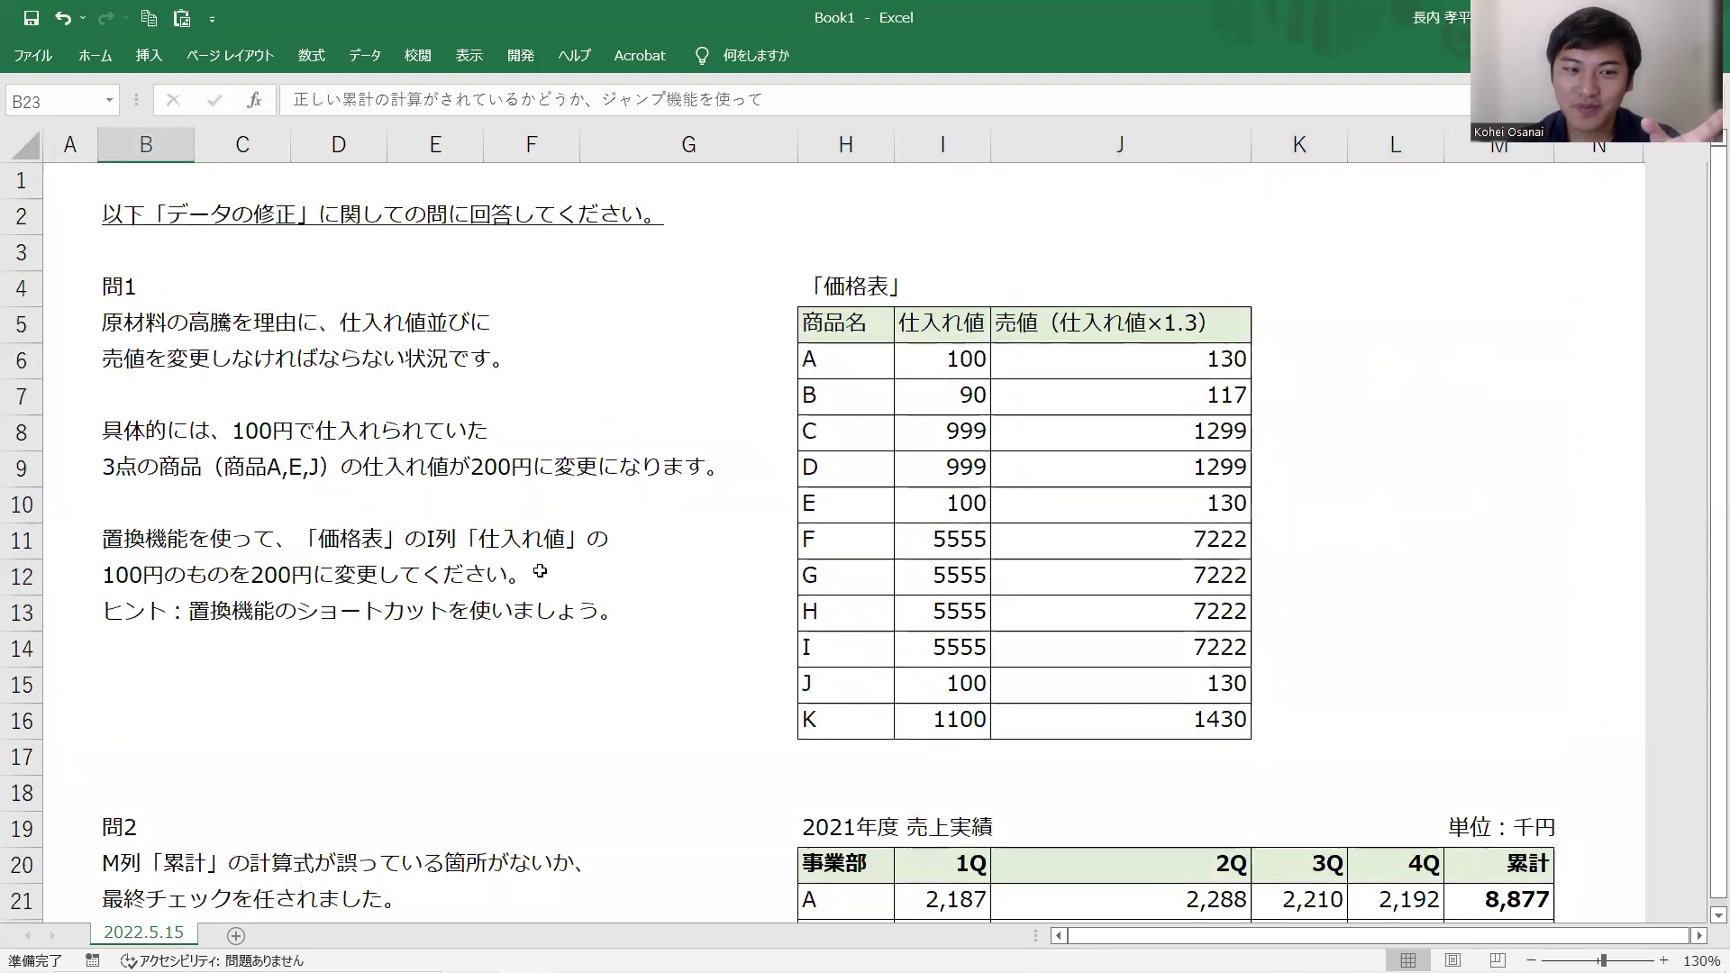
scroll(540, 571, "down", 1)
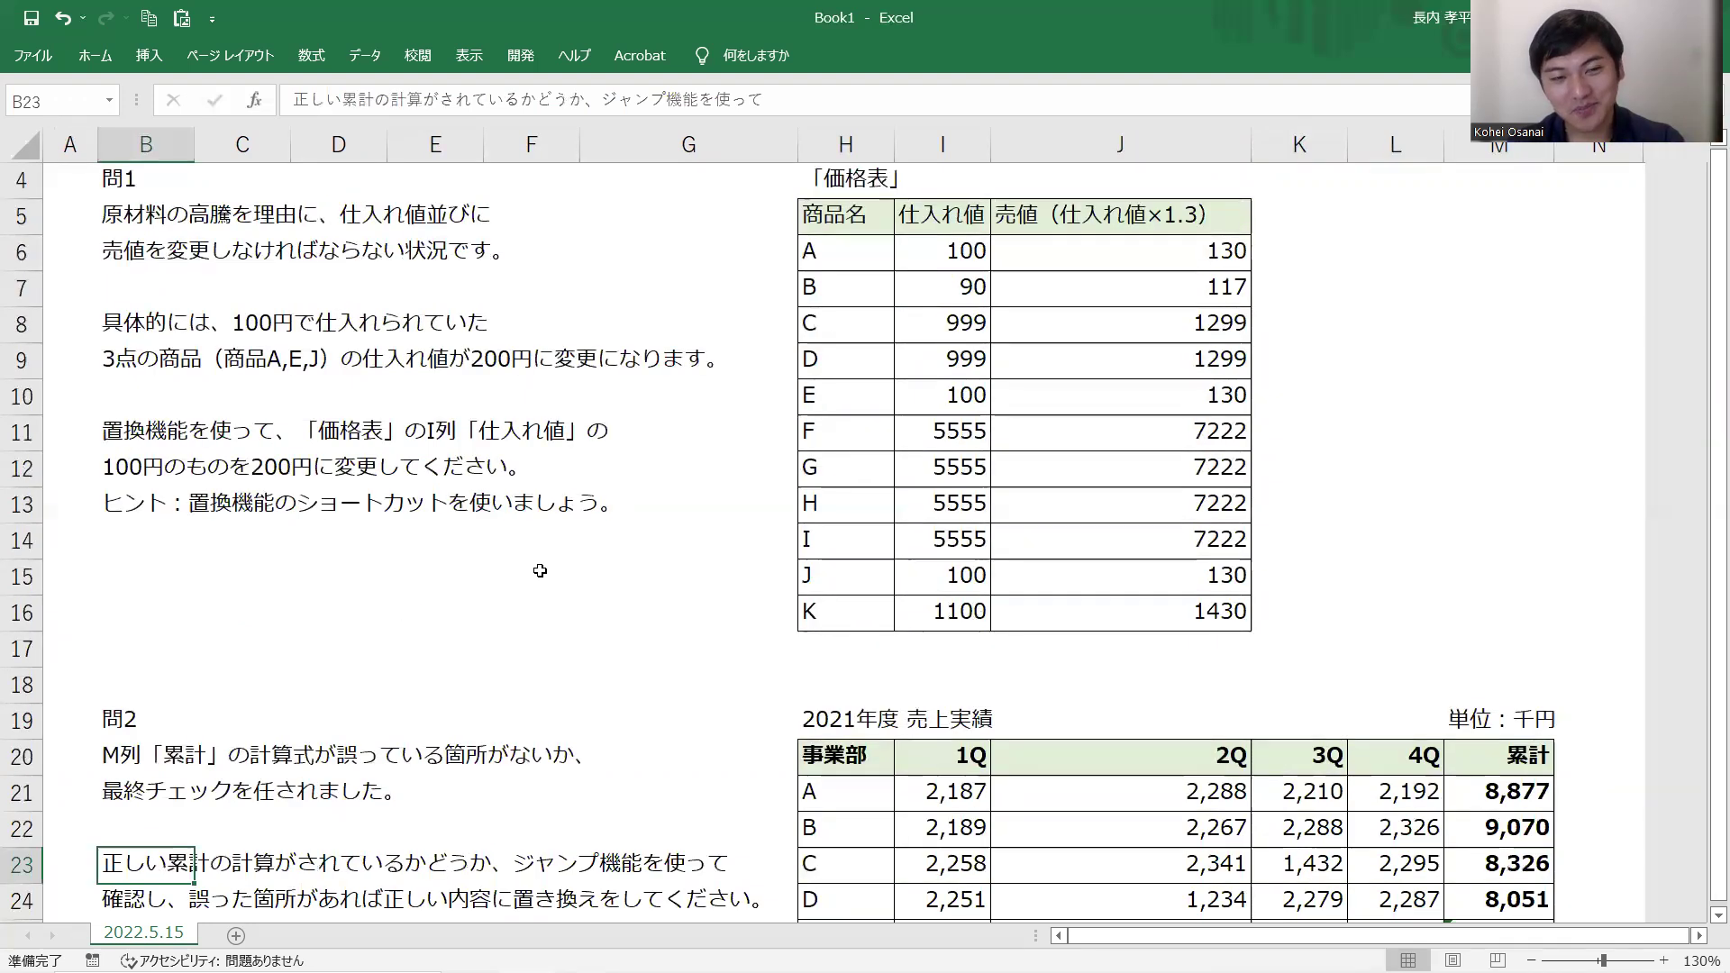
scroll(539, 570, "down", 1)
scroll(540, 570, "down", 1)
scroll(539, 571, "down", 1)
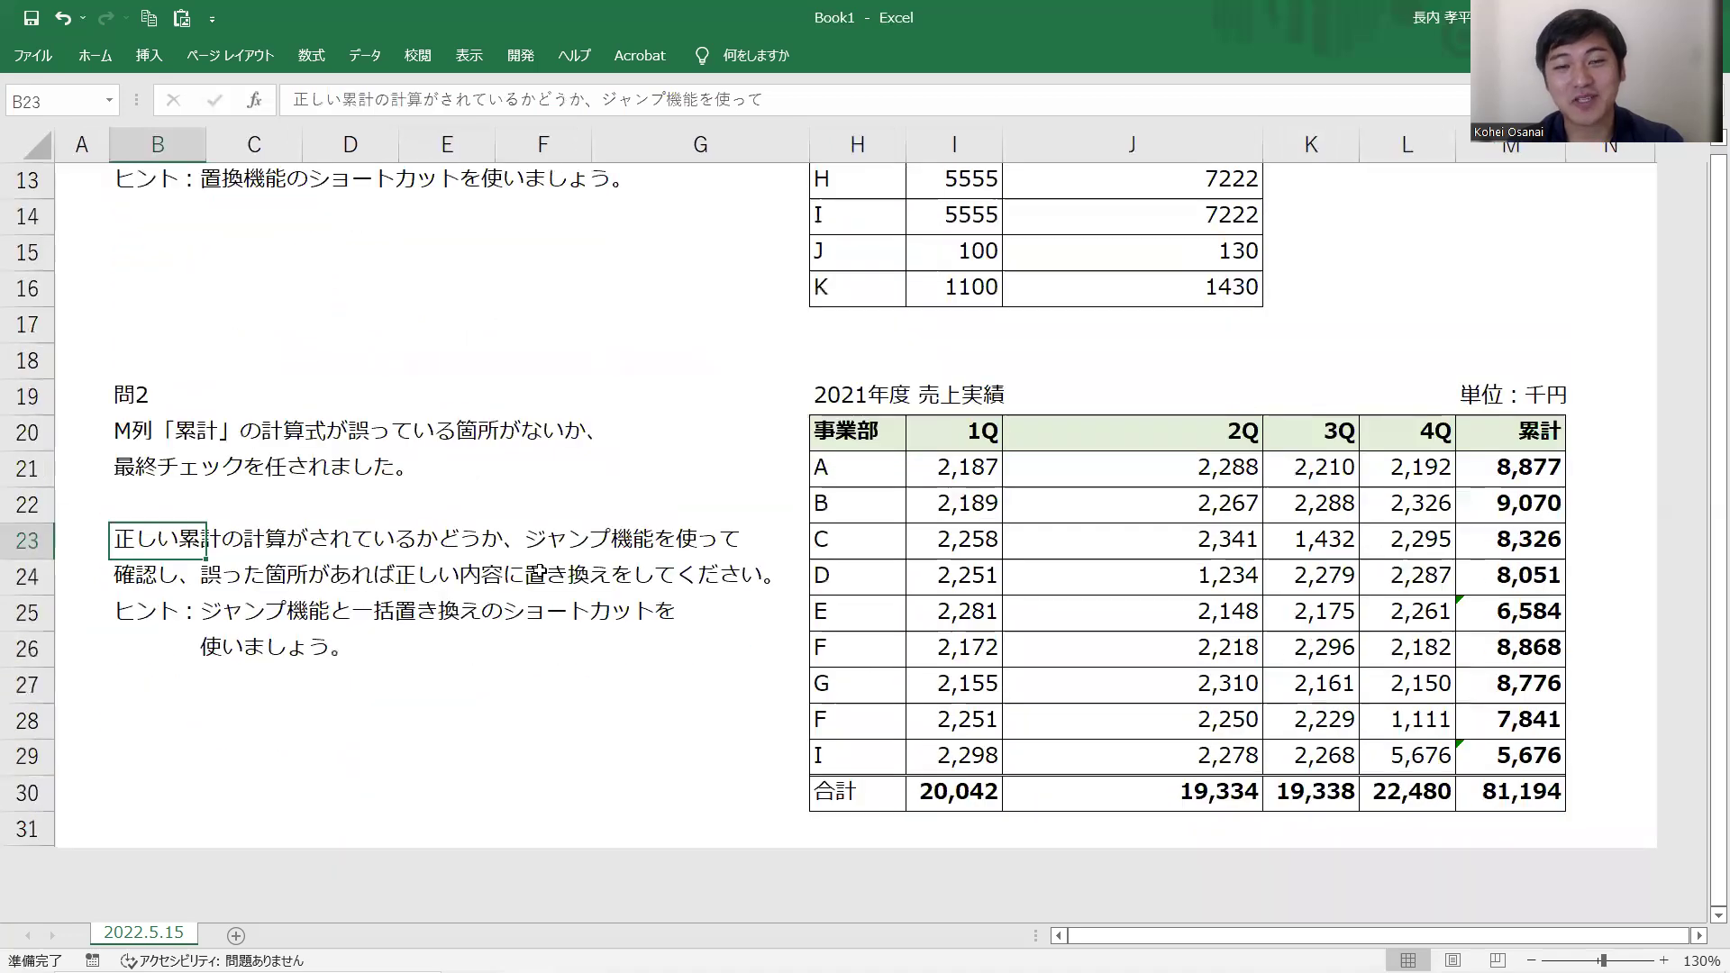
scroll(539, 573, "up", 4)
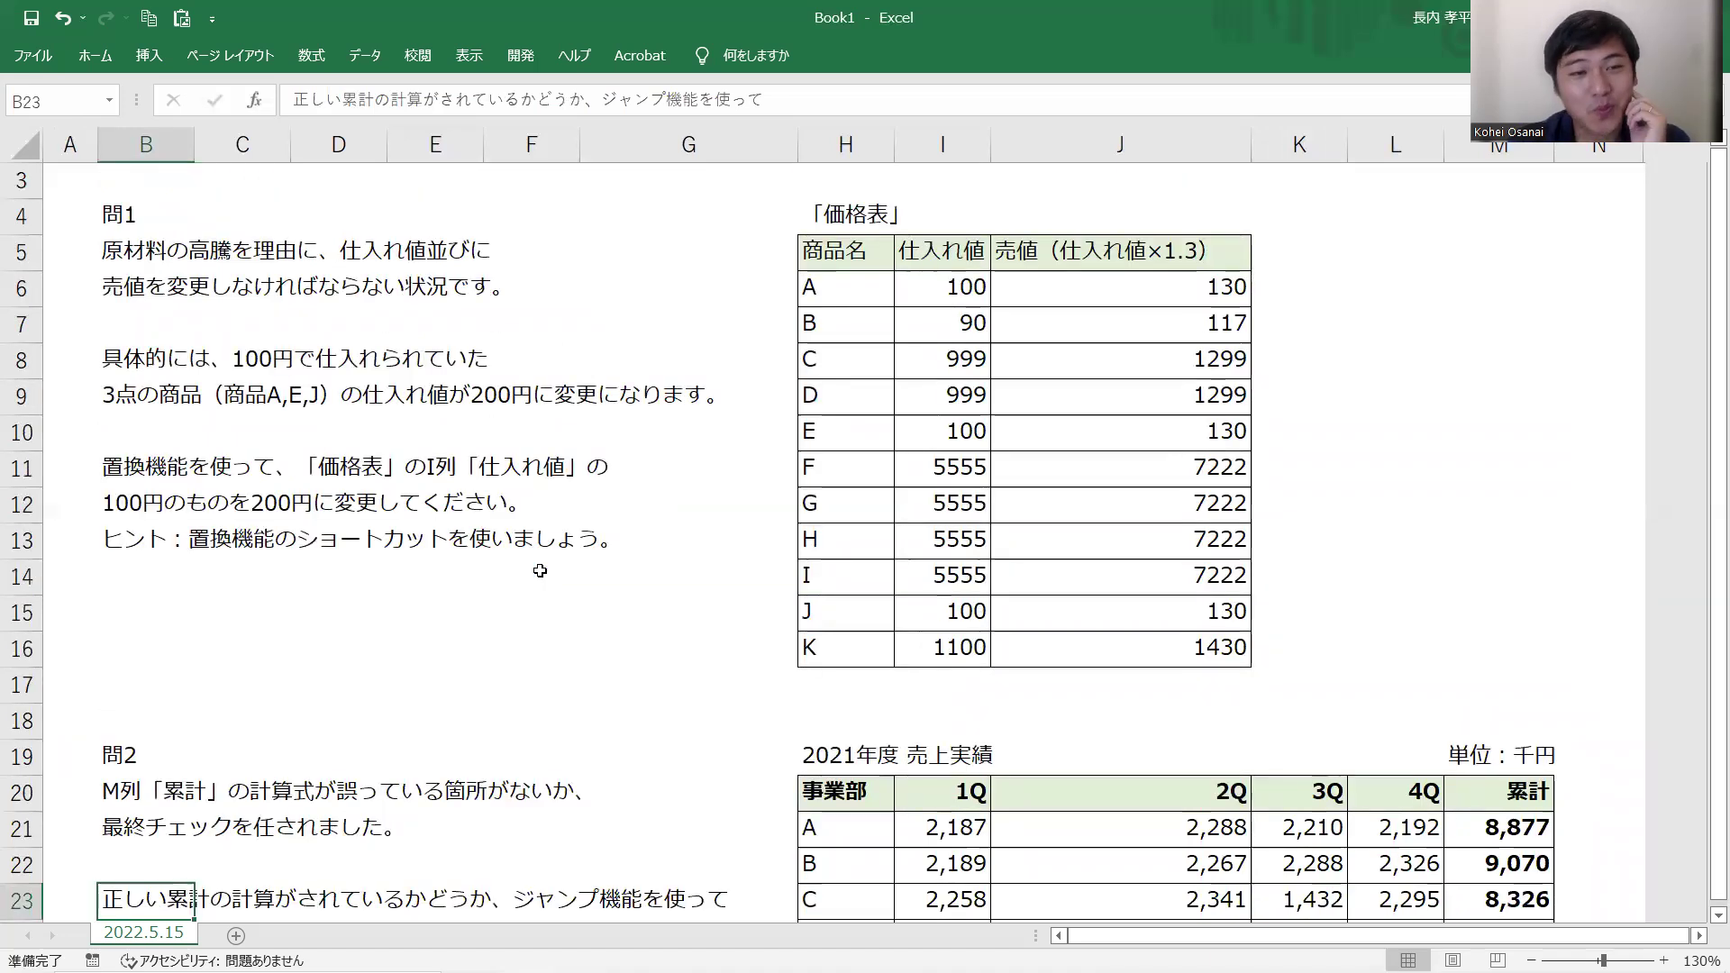
left_click(134, 257)
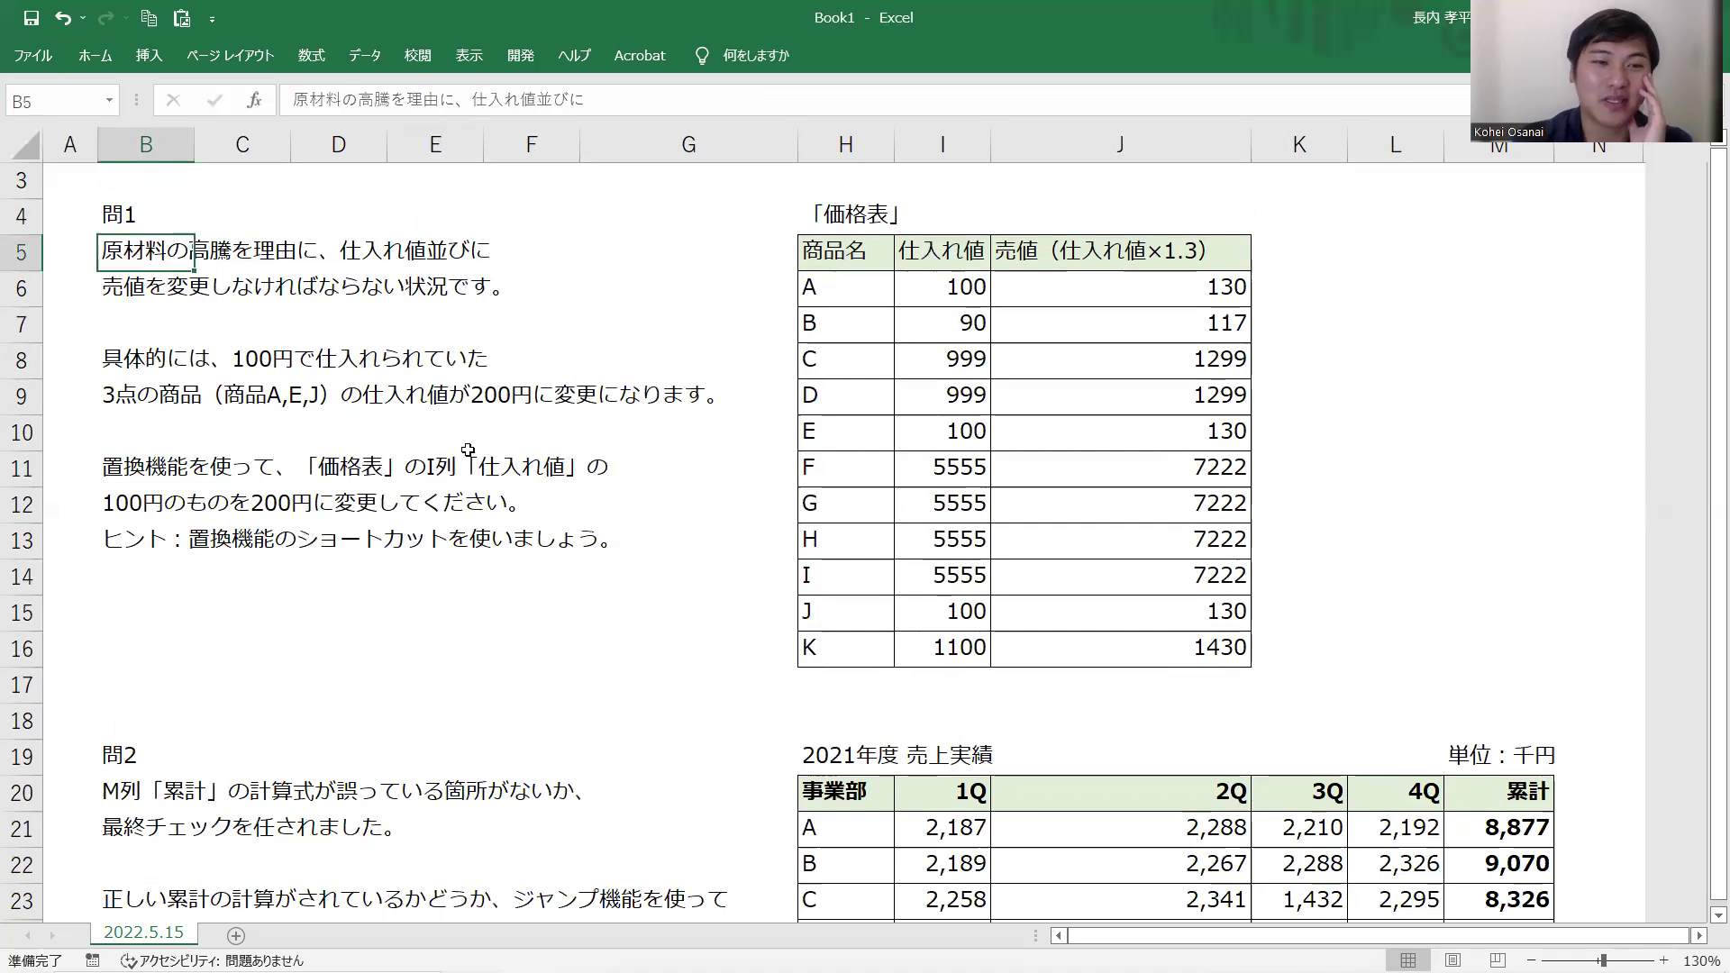
key("F2")
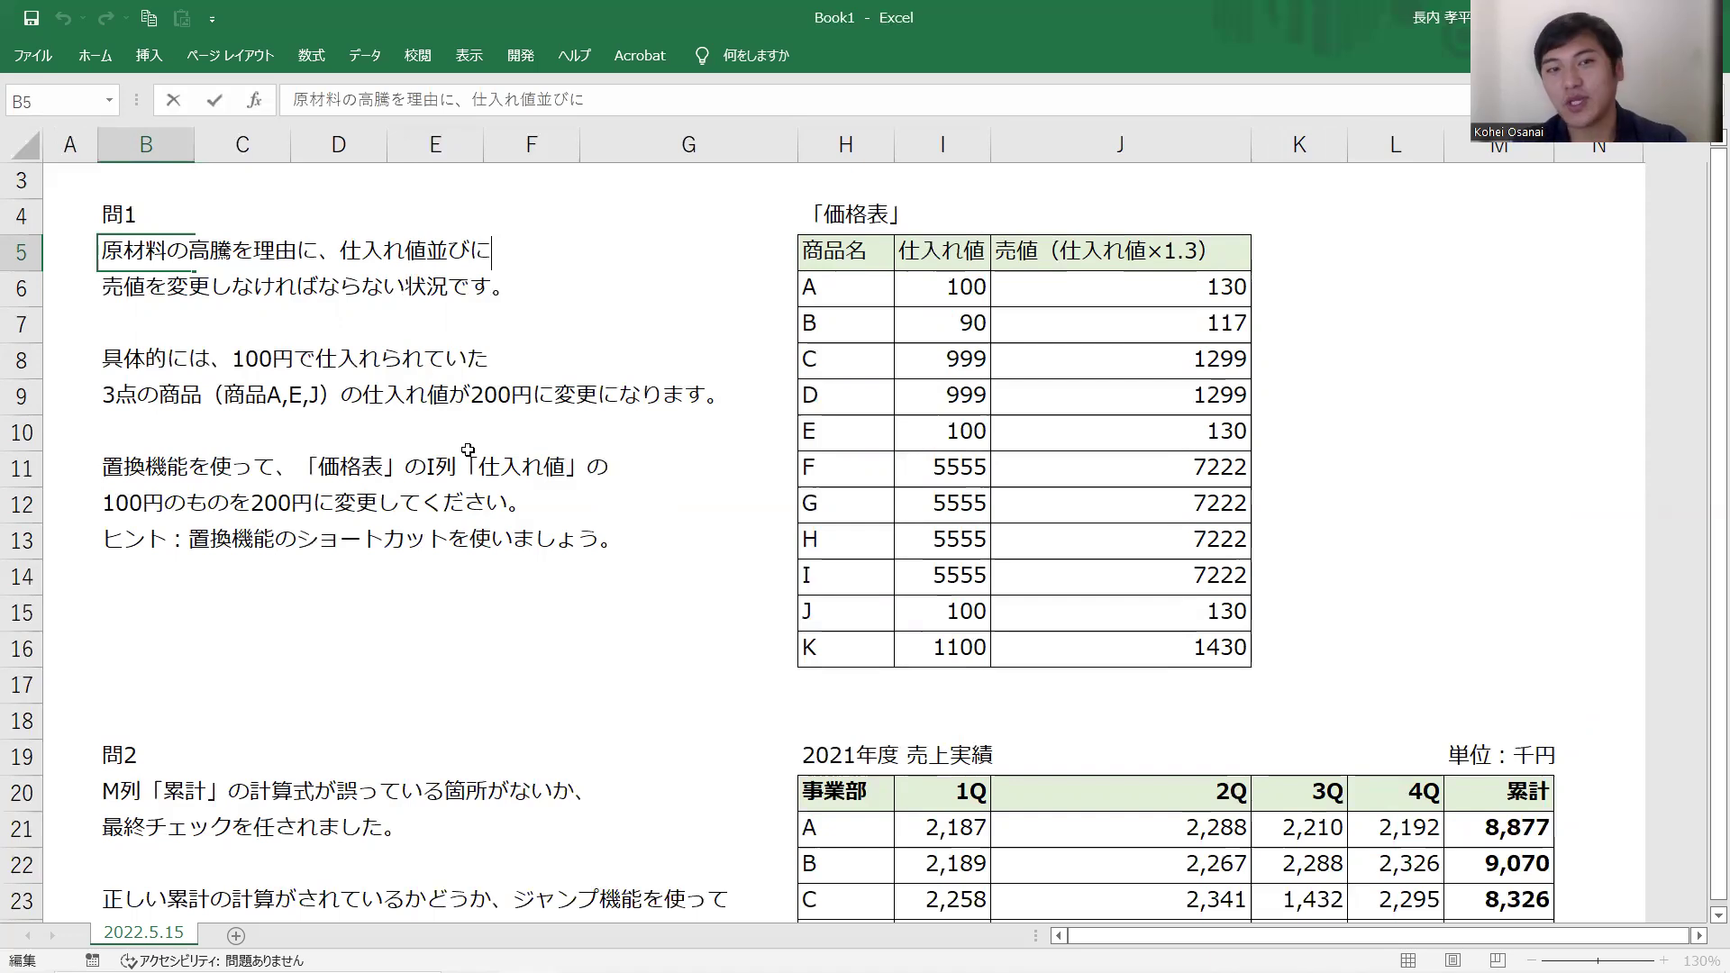
key("Return")
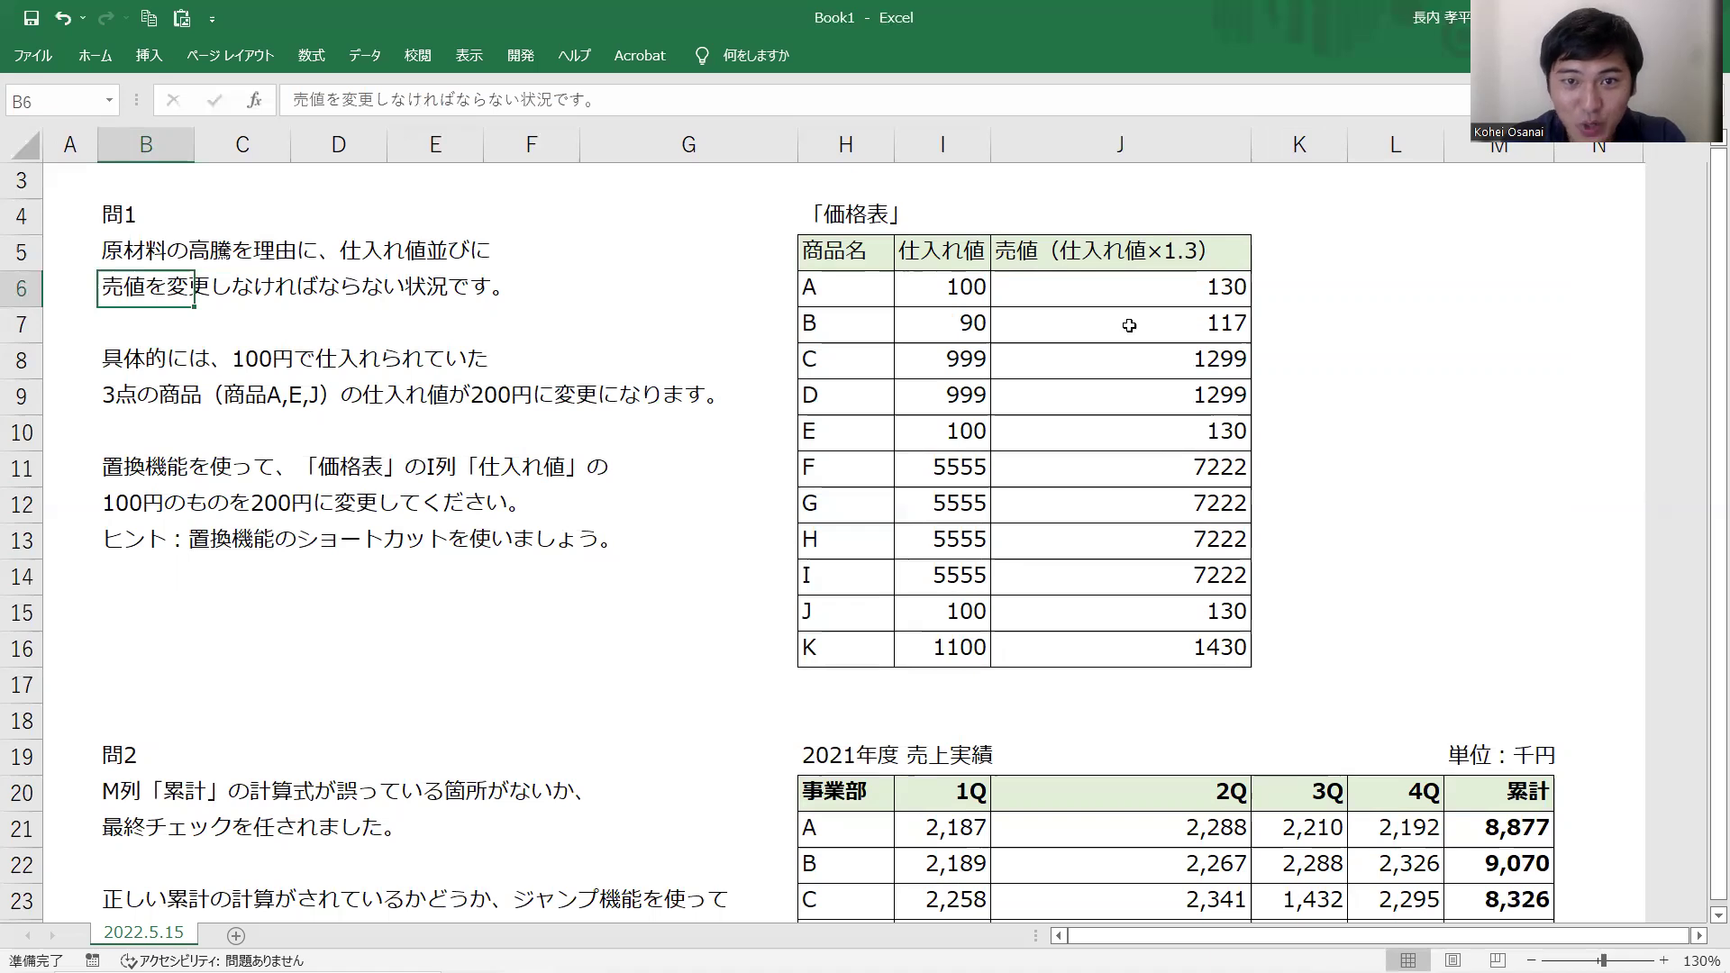
left_click_drag(162, 225, 548, 547)
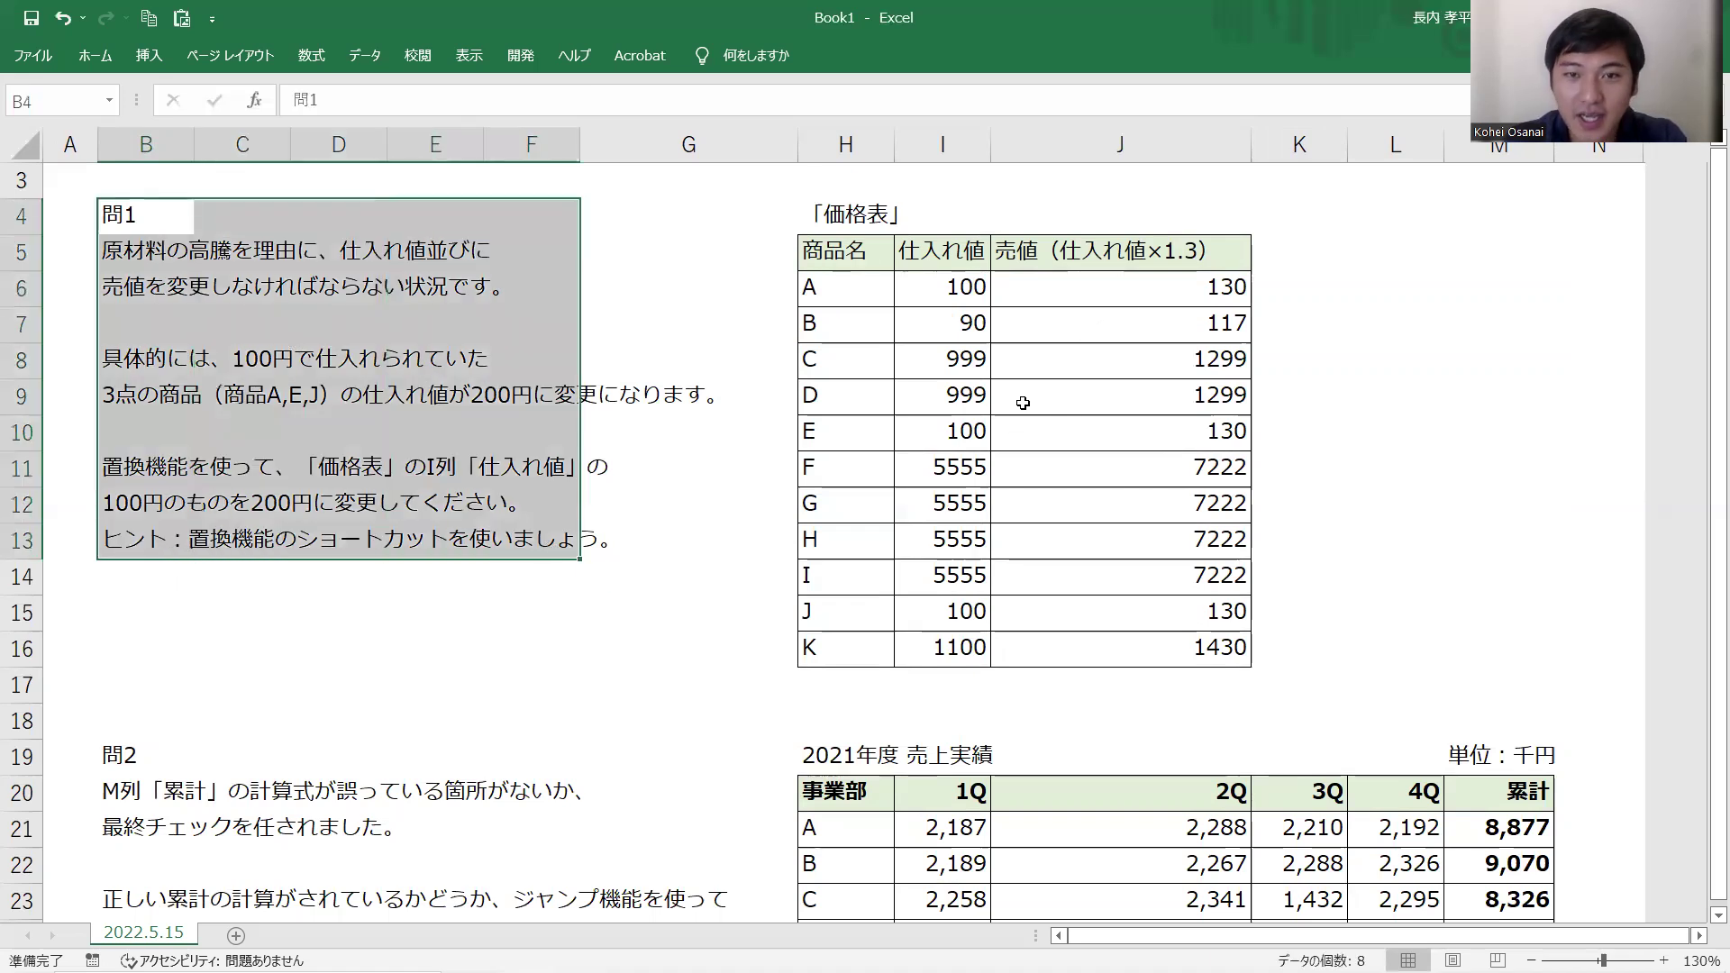
left_click(1025, 316)
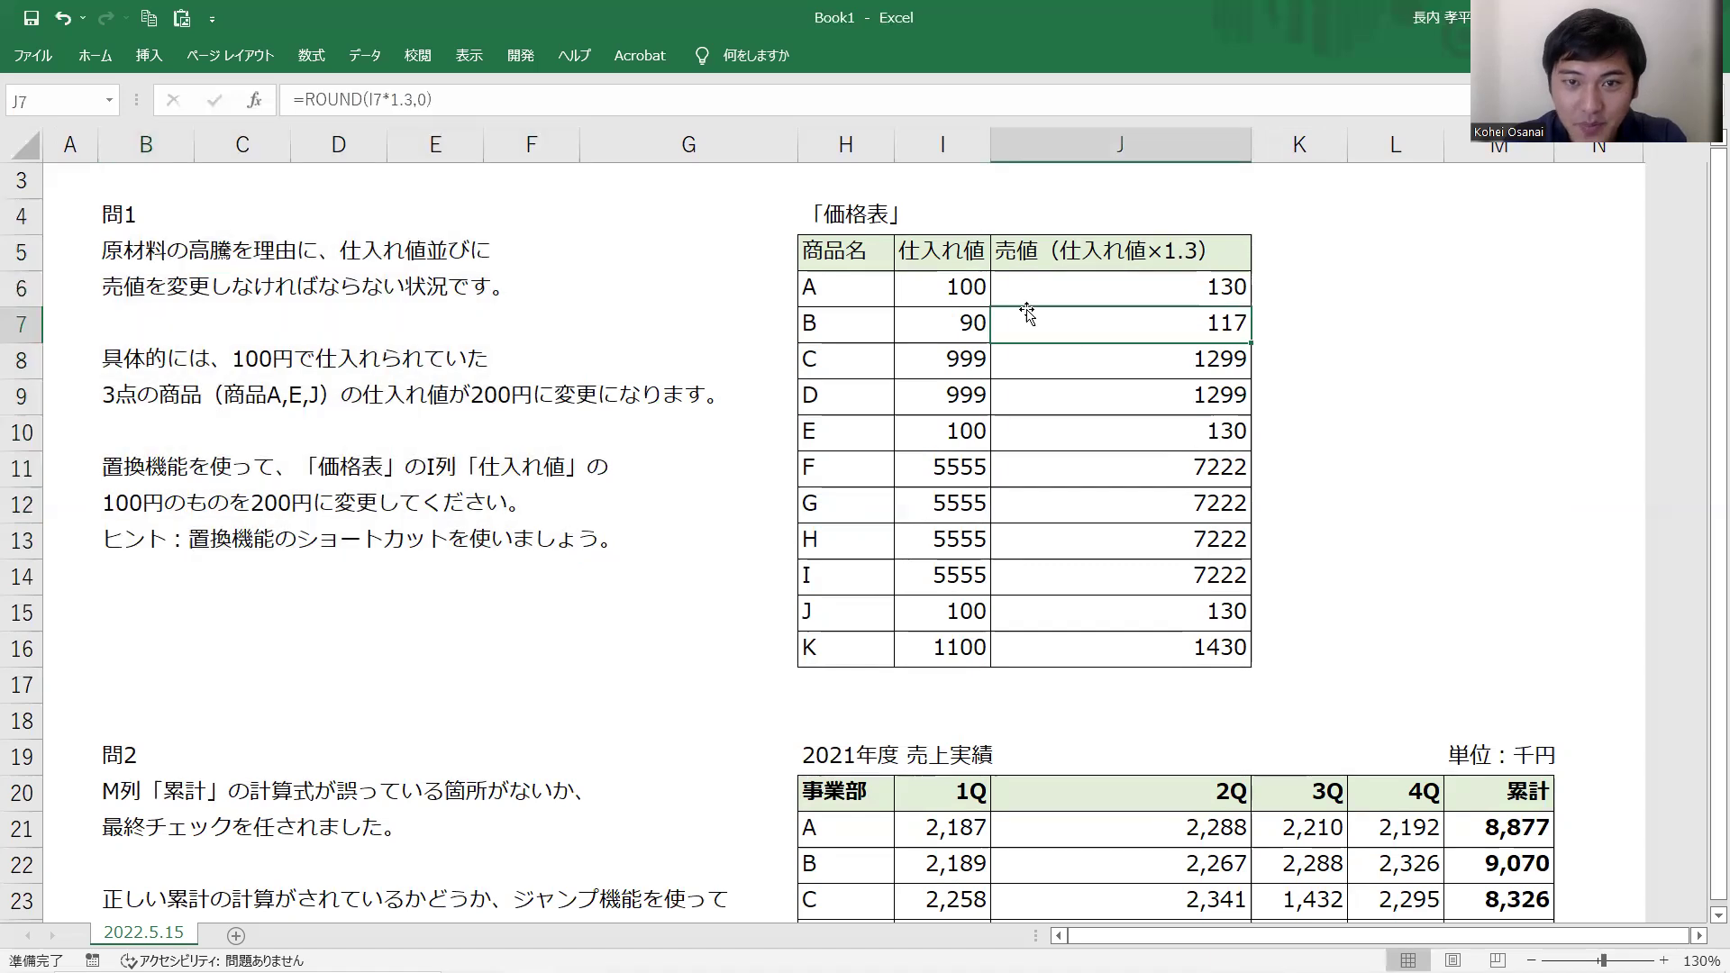
- Replace all occurrences of 100 with 200 in the 商品名 and 仕入れ値 cells H6:I15, covering products A to J
left_click(955, 286)
key("shift+Left")
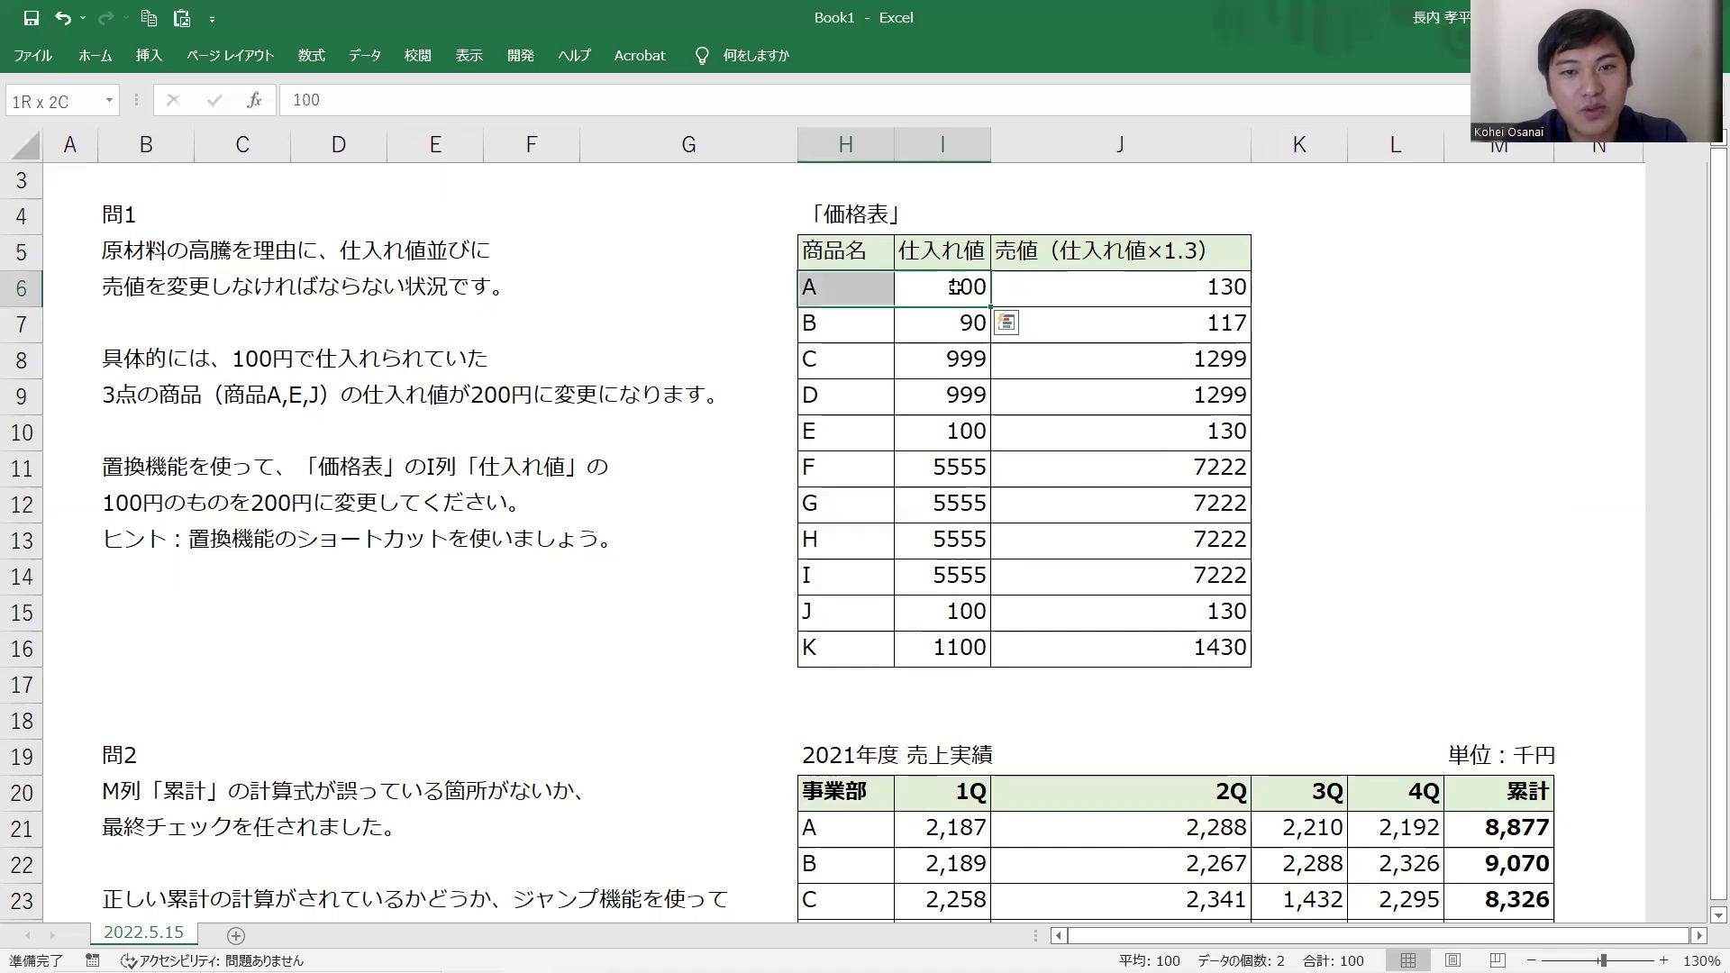
key("shift+Down")
key("shift+Down")
key("shift+Down")
key("shift+Down")
key("shift+Down")
key("shift+Down")
key("shift+Down")
key("shift+Down")
key("shift+Down")
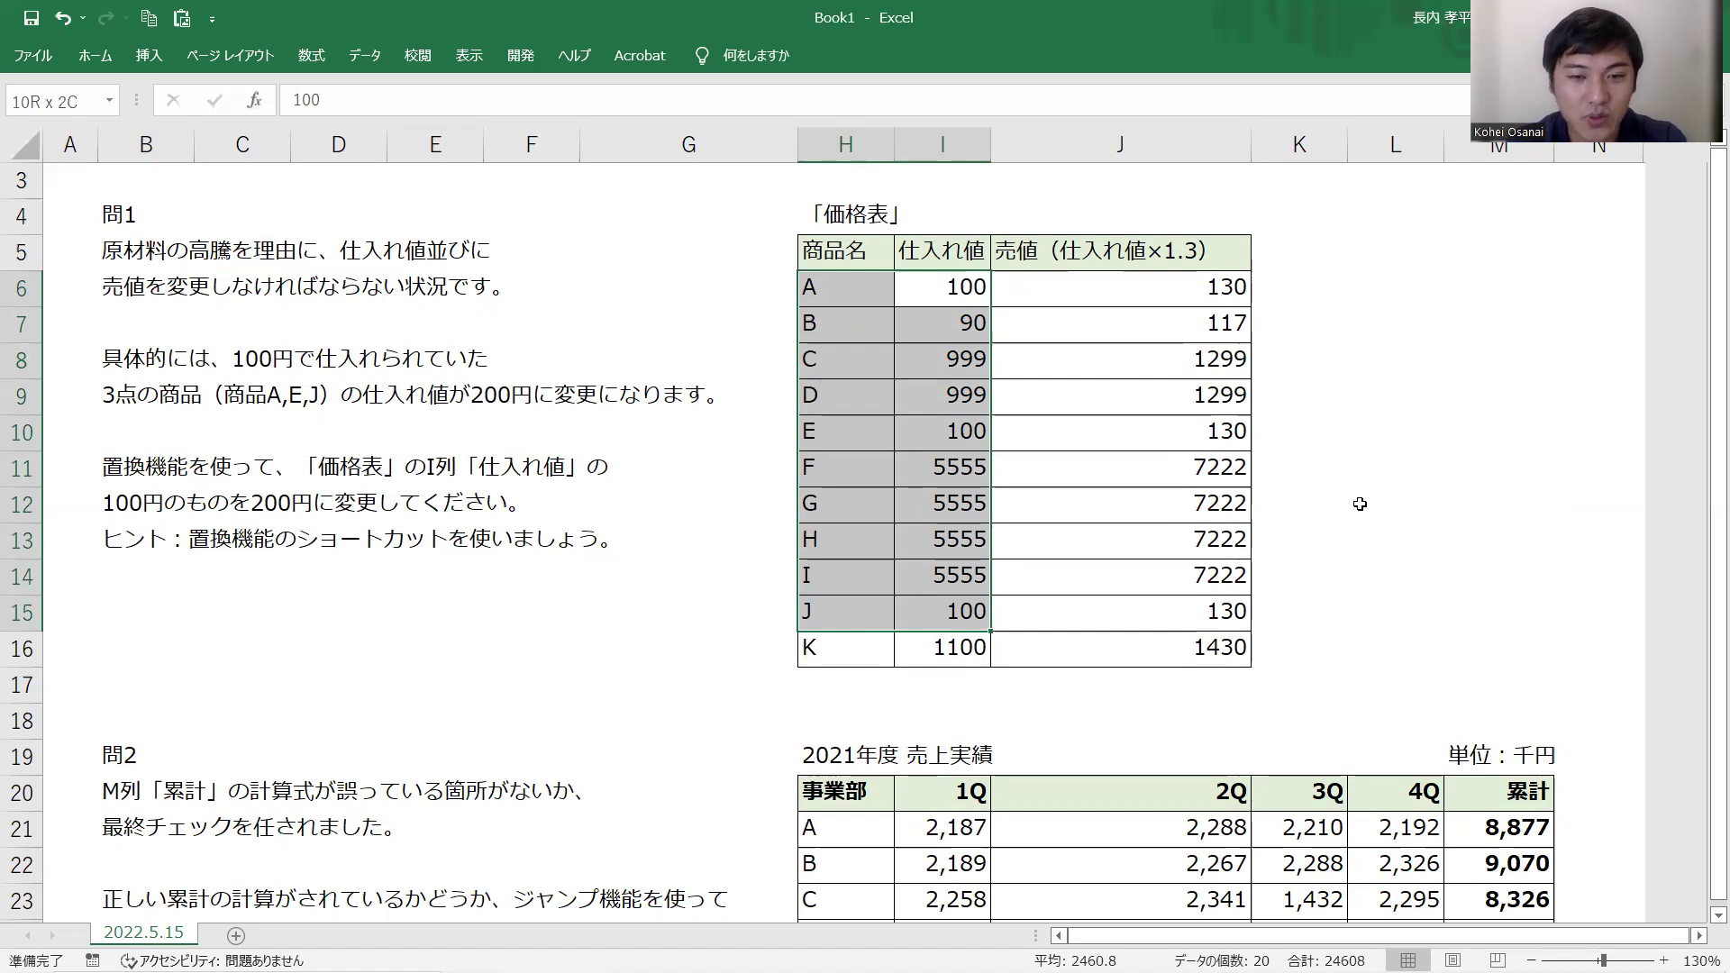
key("ctrl+h")
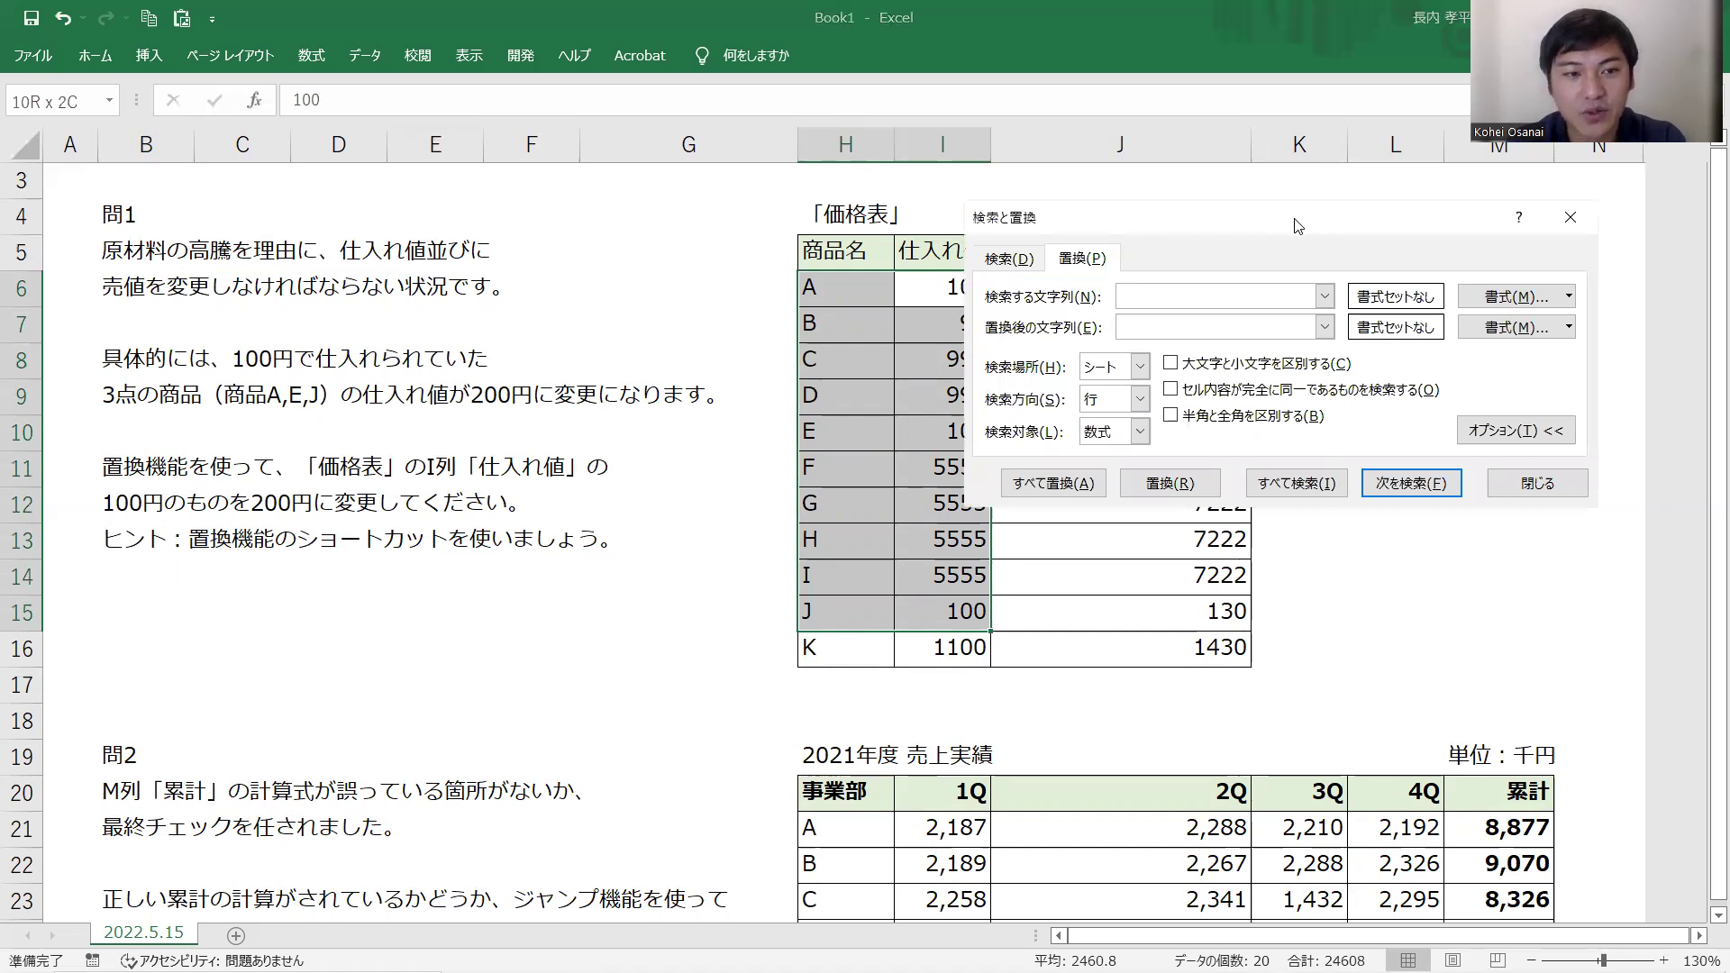
left_click_drag(1297, 225, 450, 504)
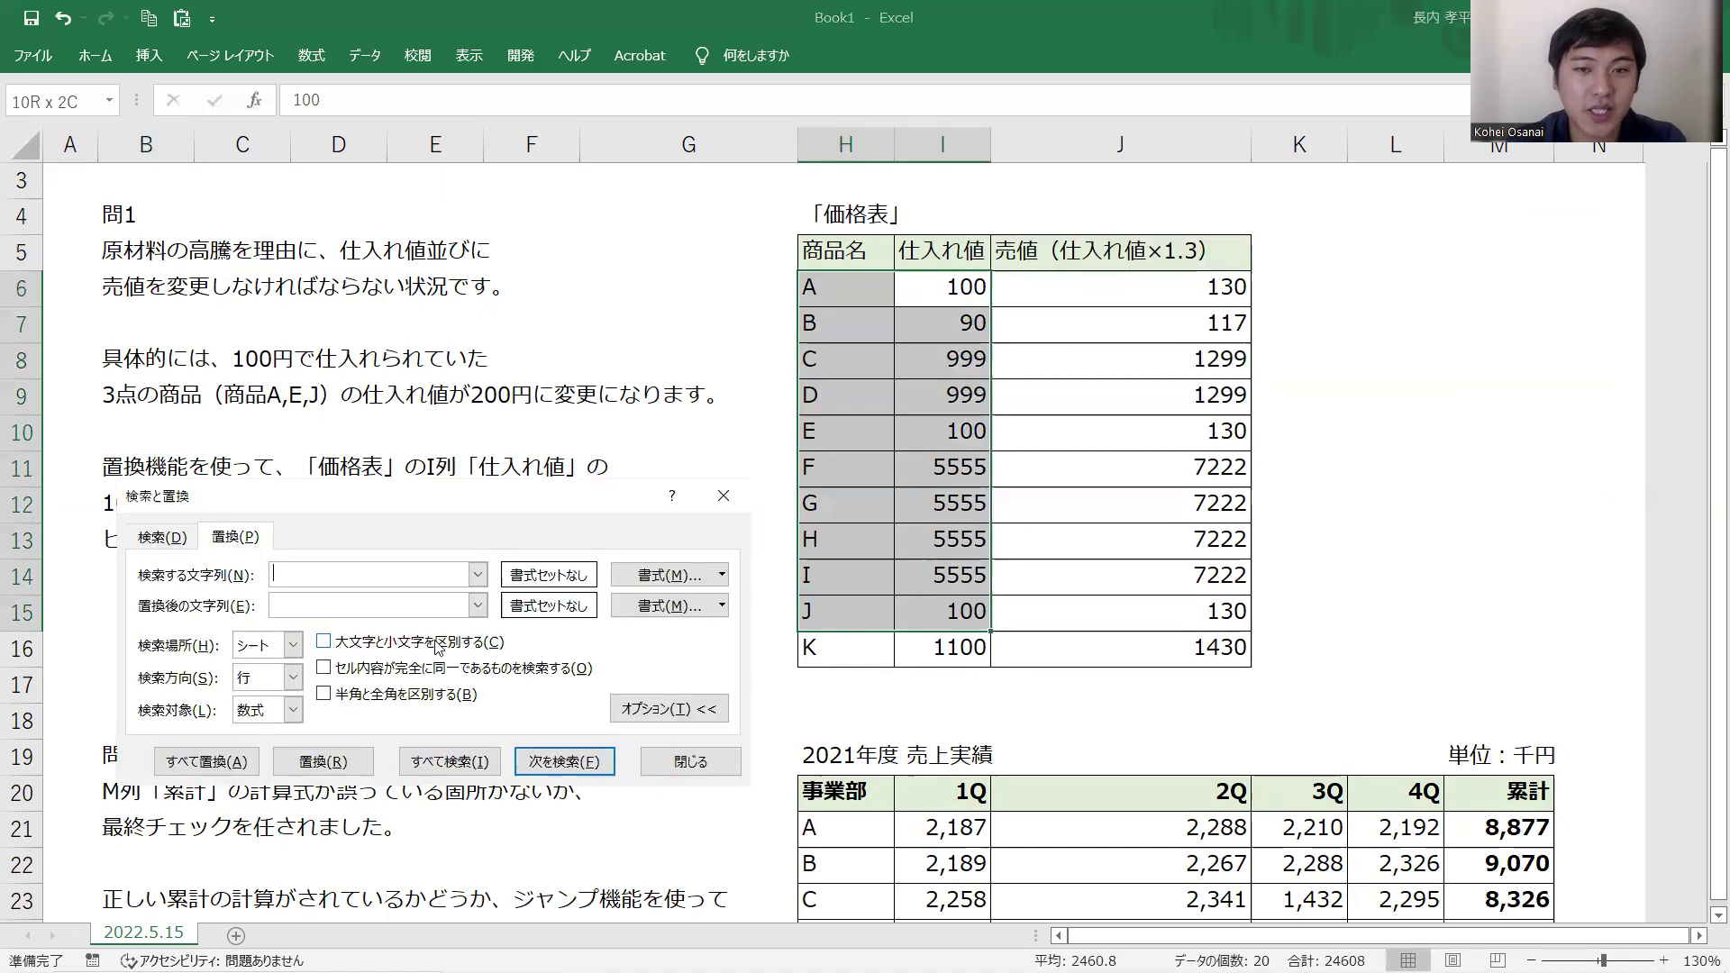
type("100")
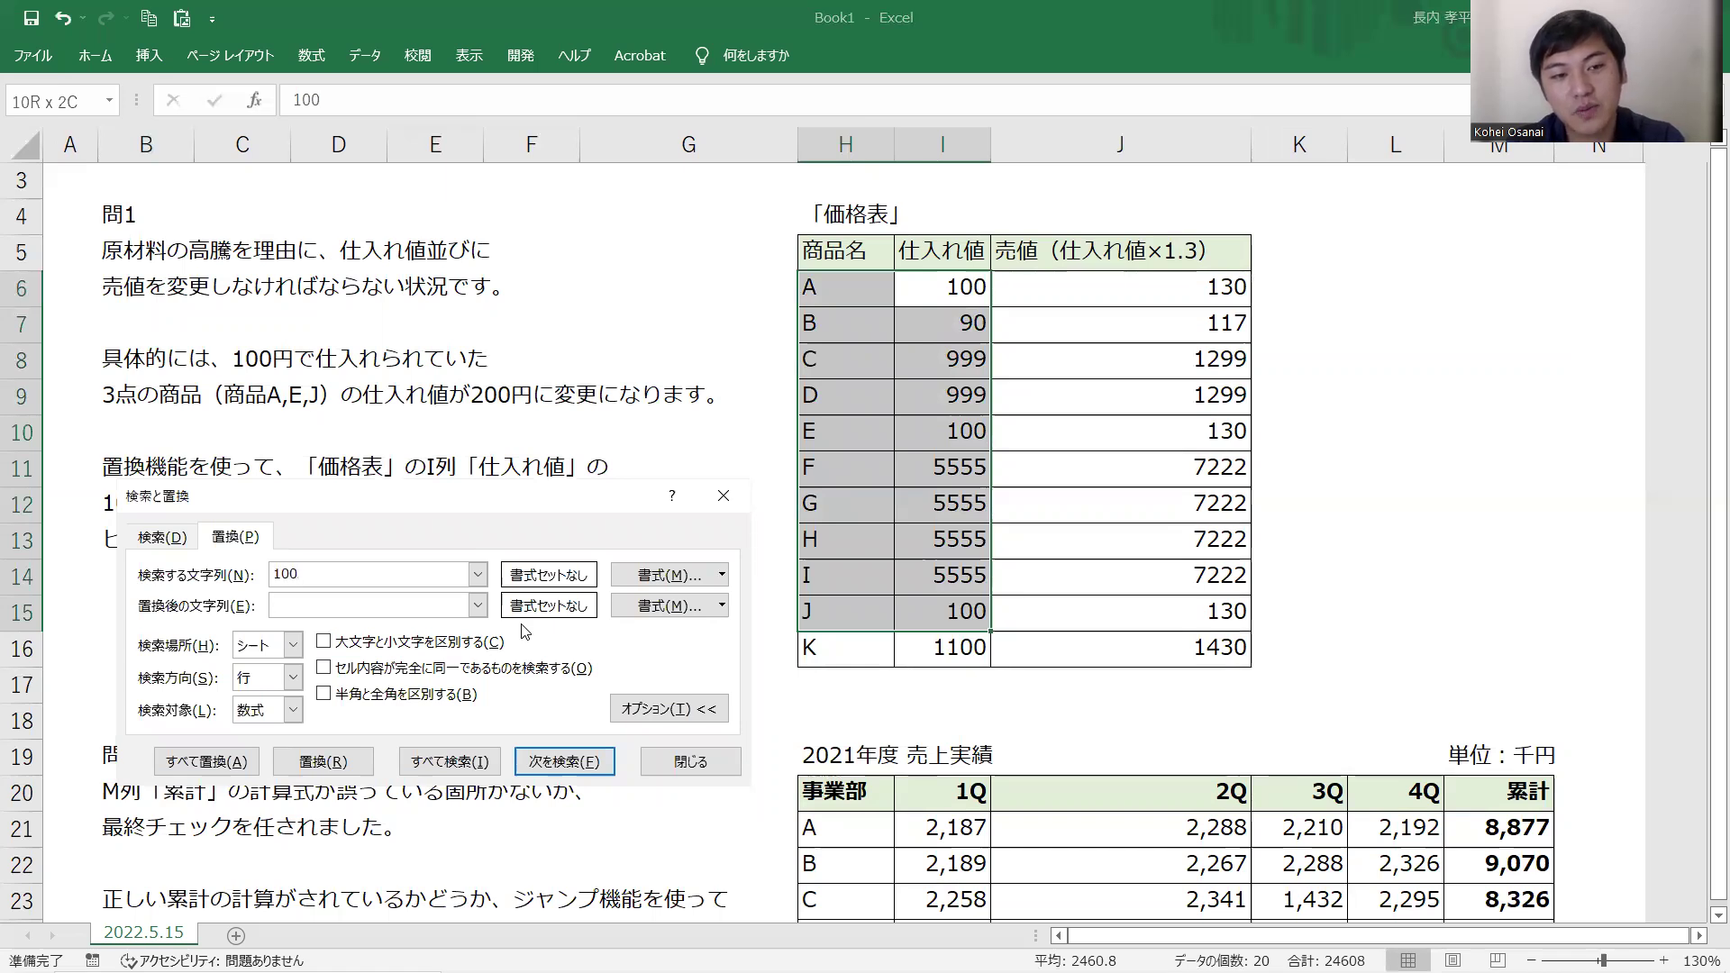
type("200")
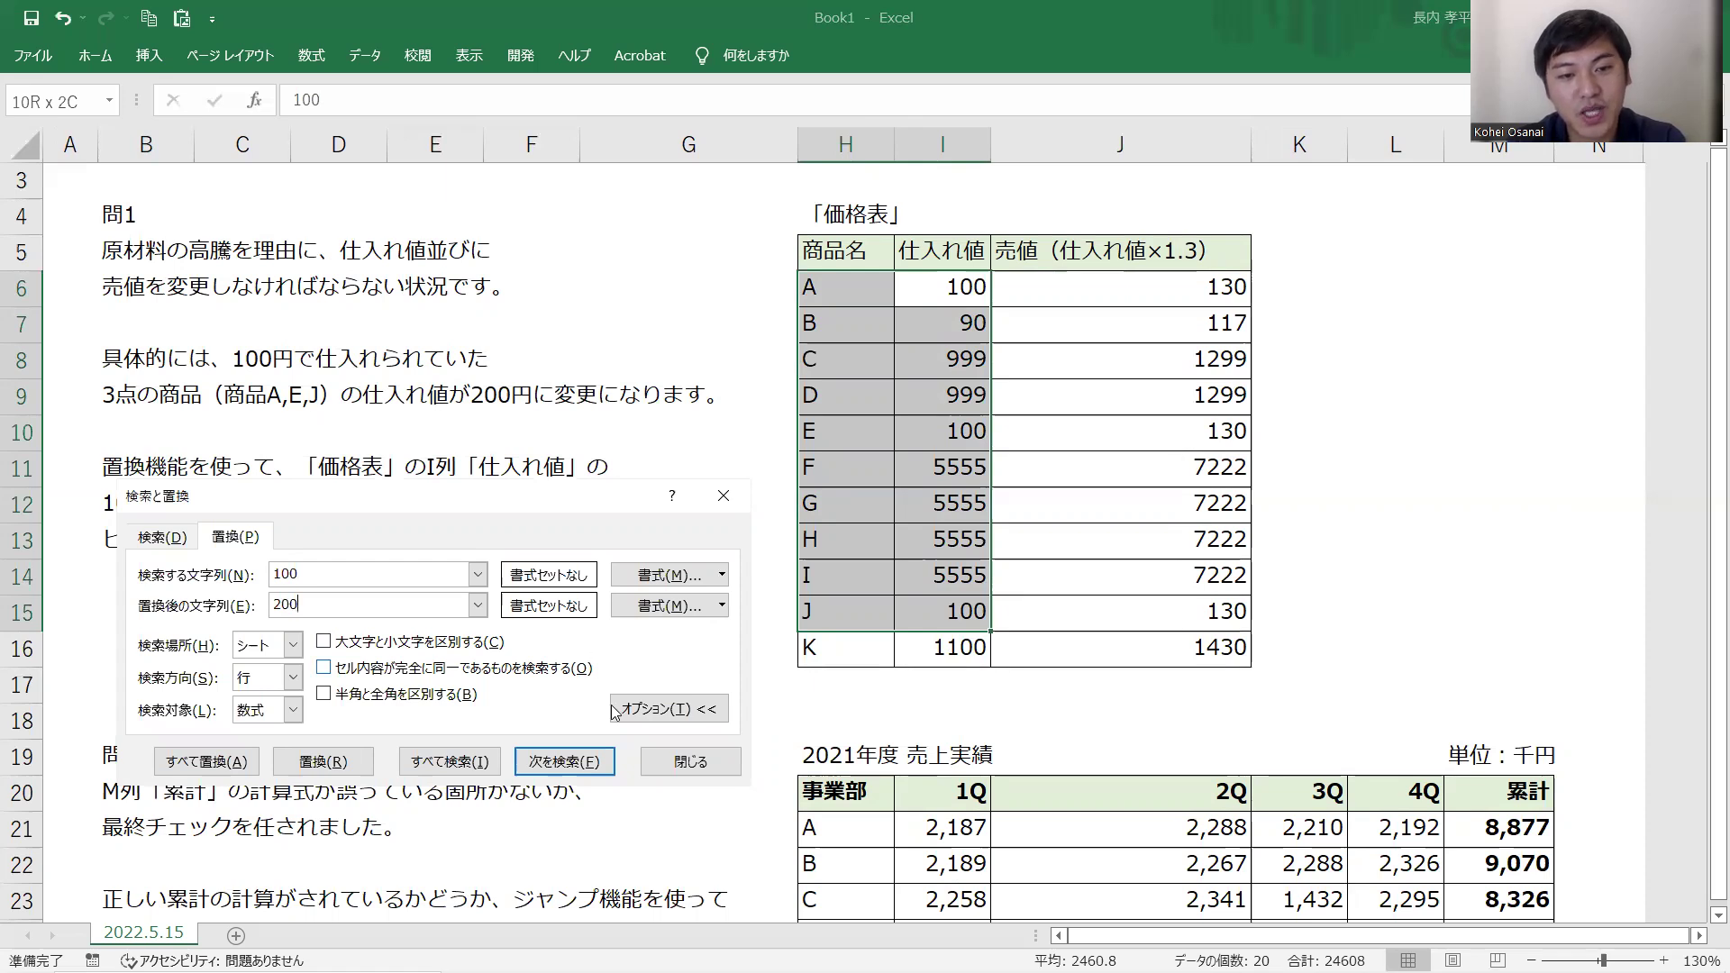
left_click(248, 771)
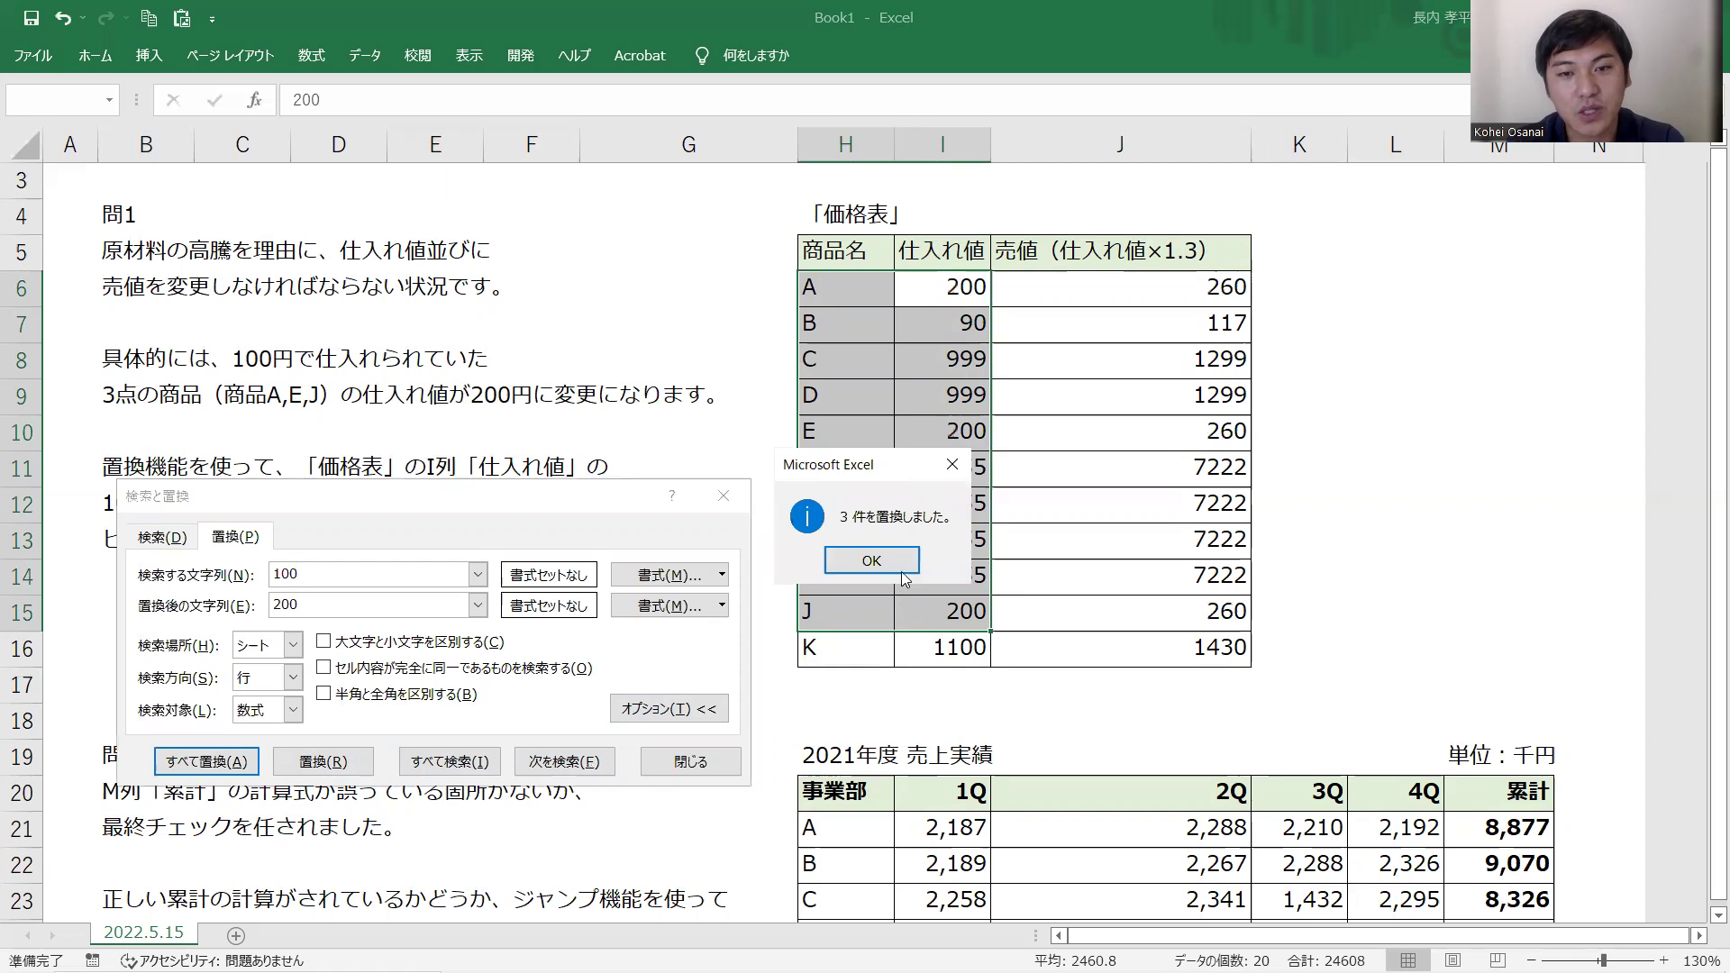
left_click(900, 568)
left_click(720, 763)
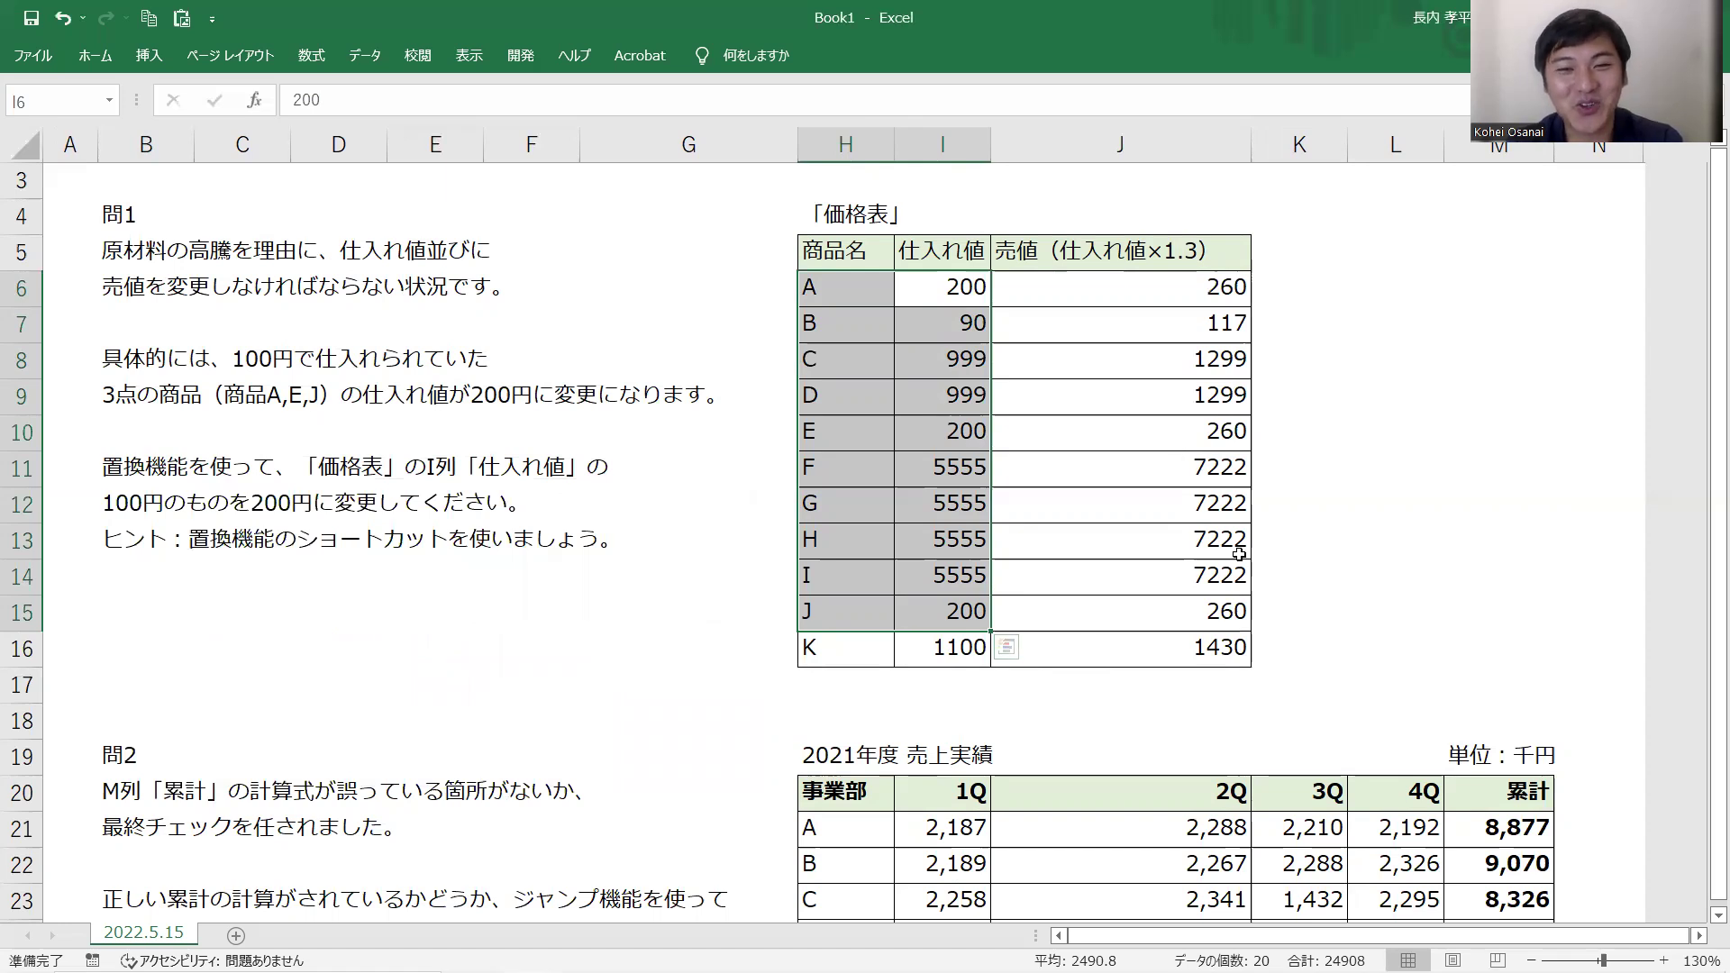
- Compare the 検索 and 置換 pages of the Find and Replace dialog, and close it without replacing anything
key("ctrl+h")
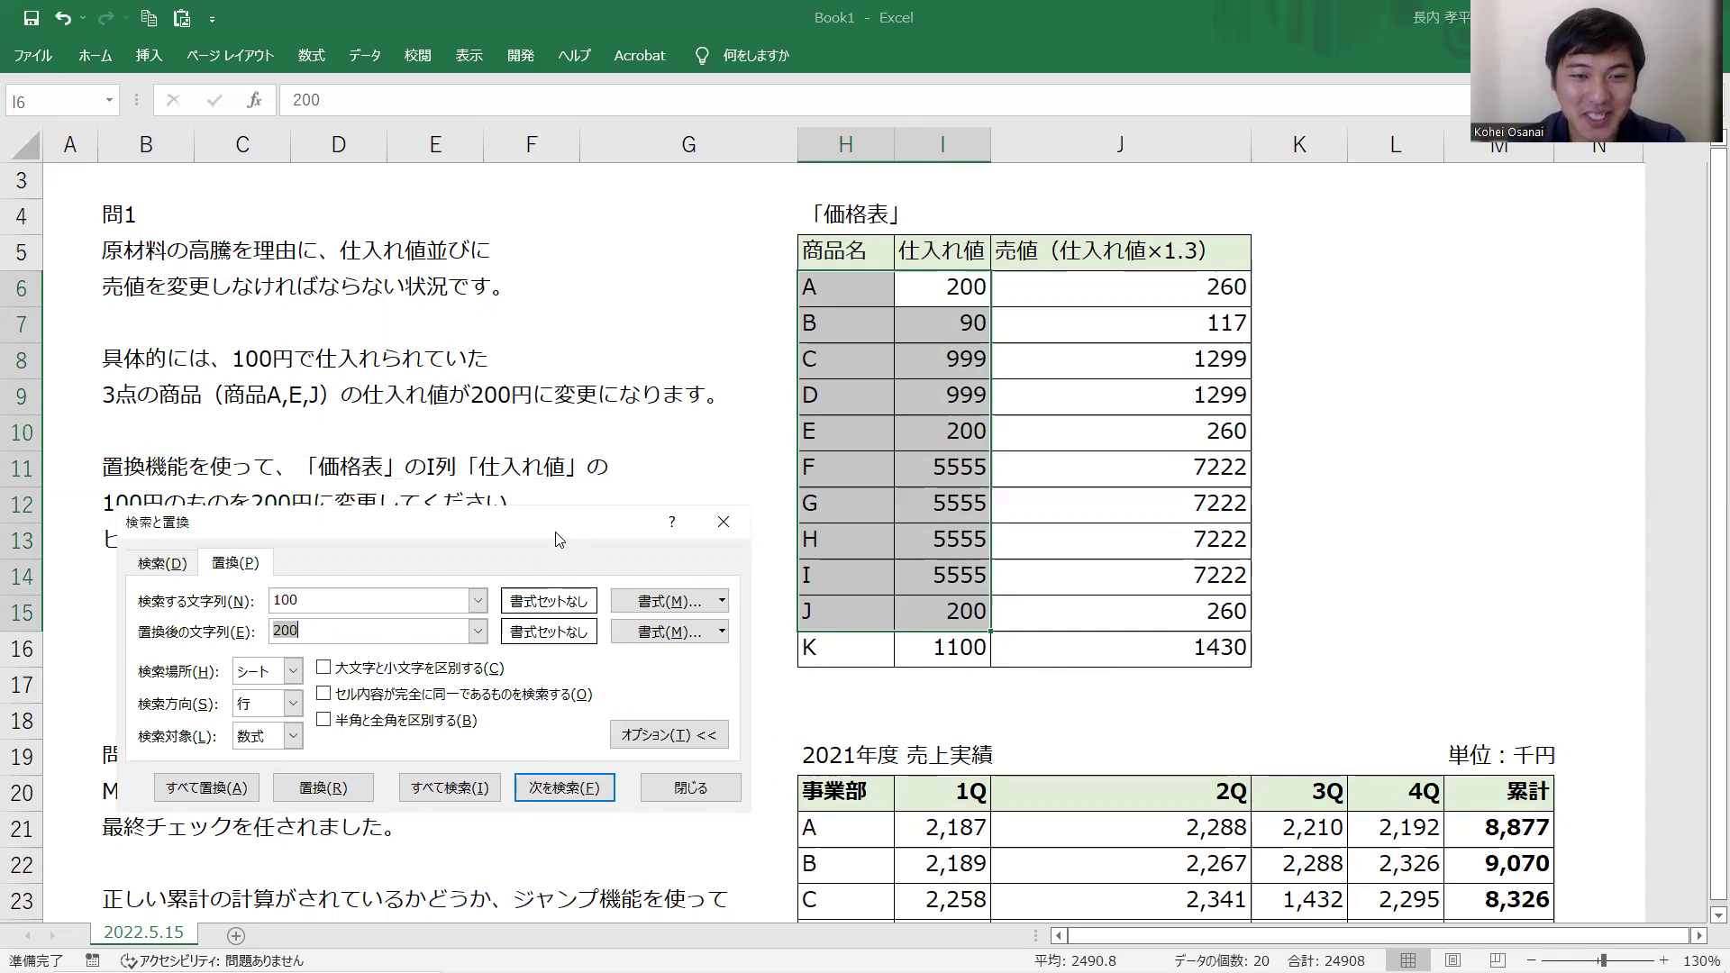
left_click_drag(557, 538, 730, 395)
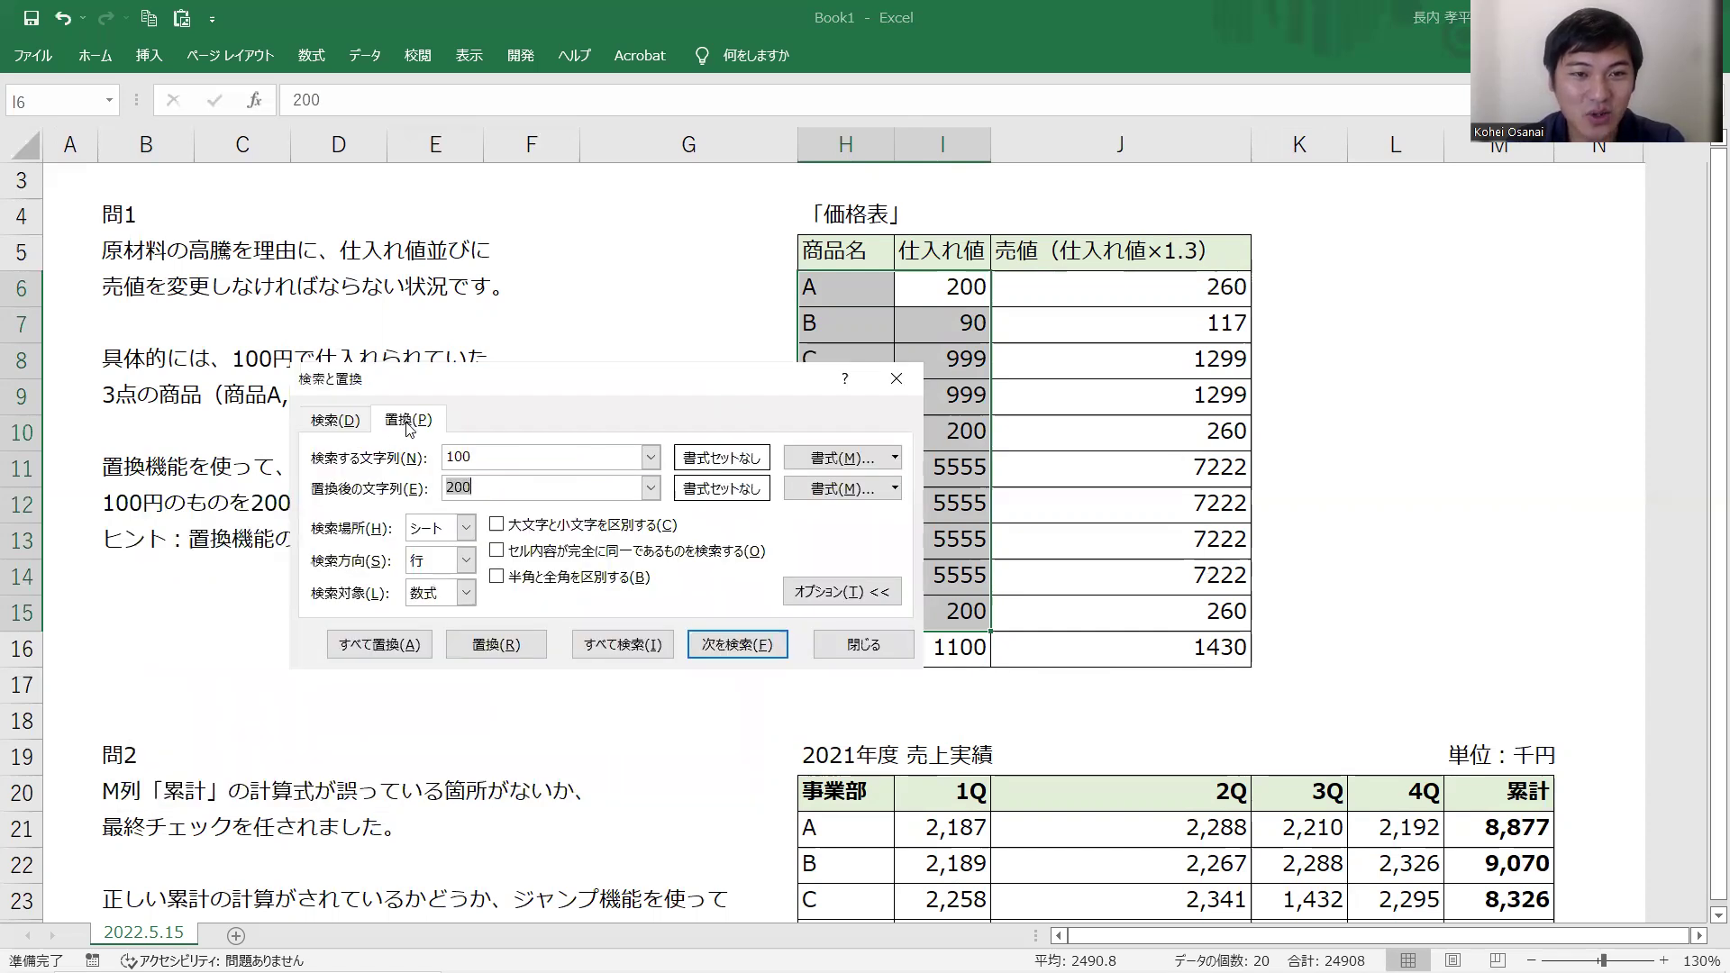
left_click(335, 420)
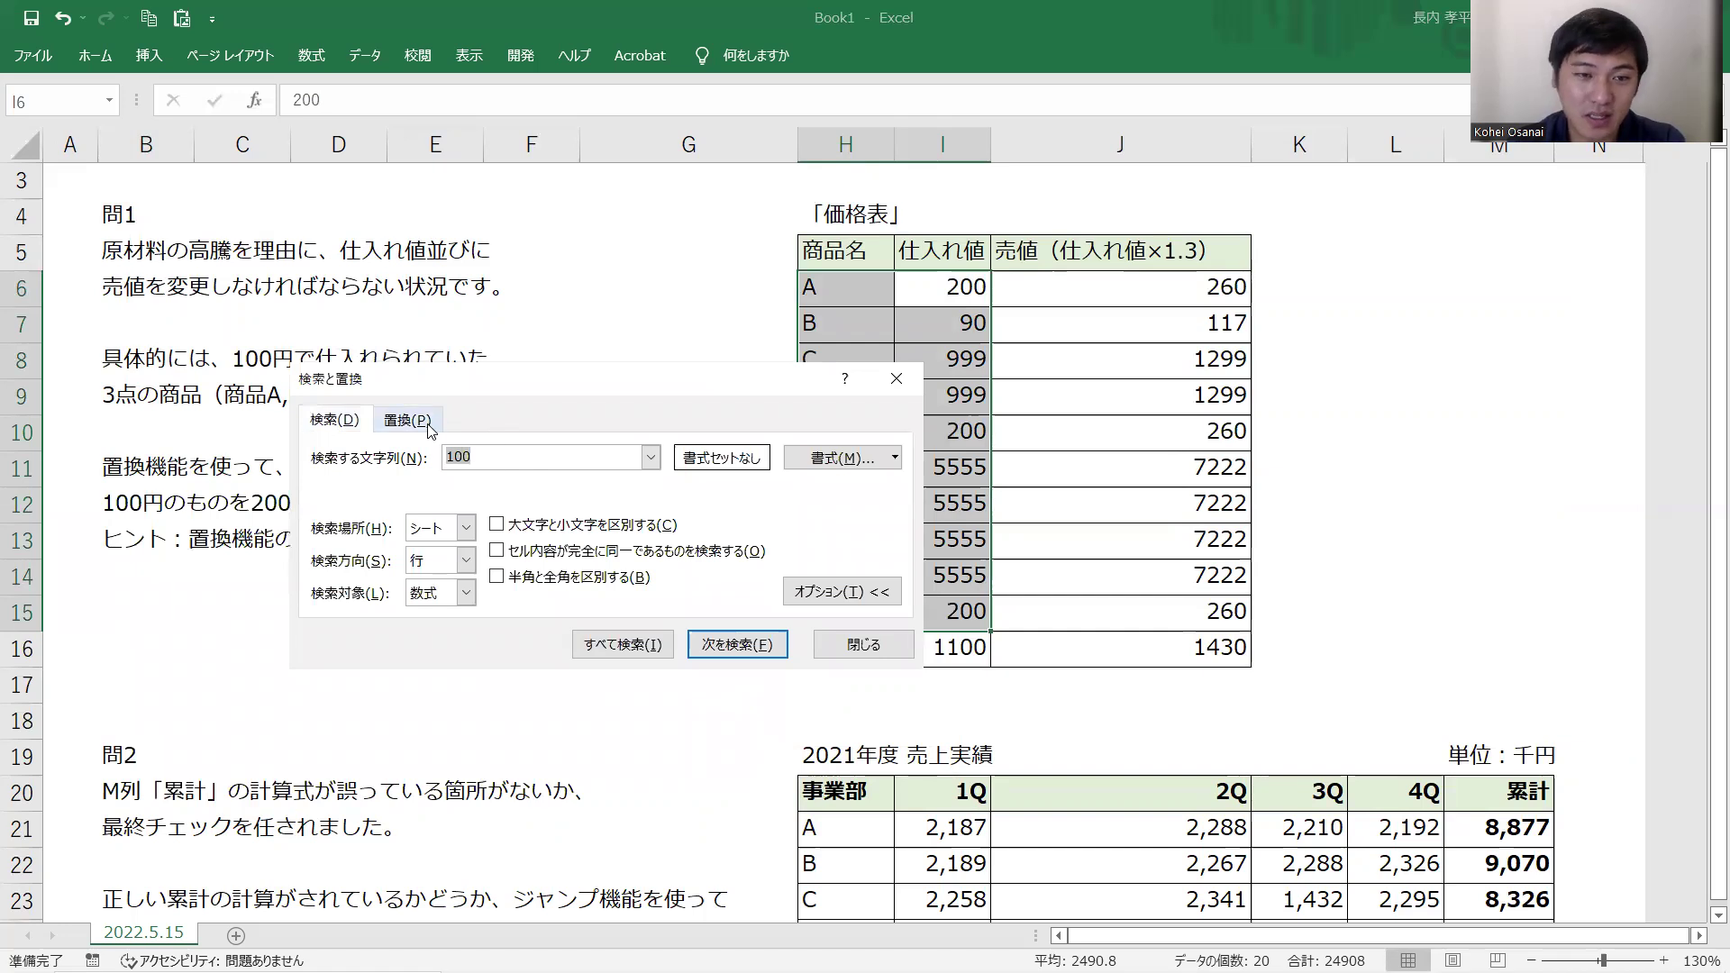
left_click(428, 428)
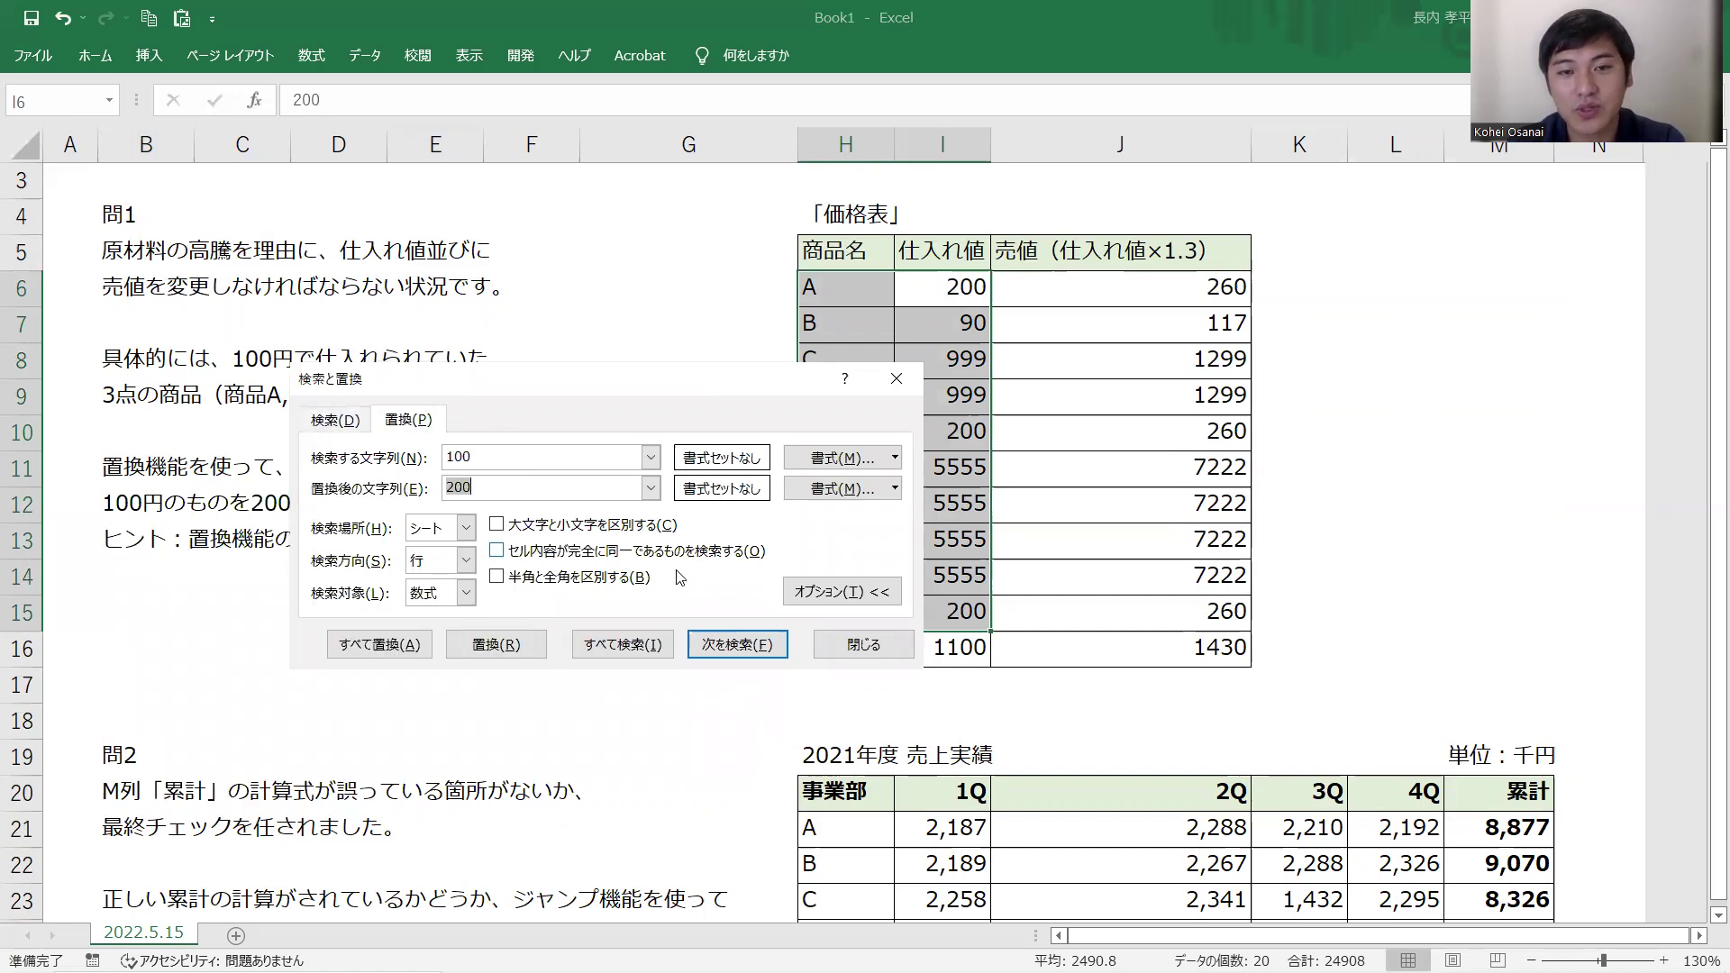
left_click(823, 662)
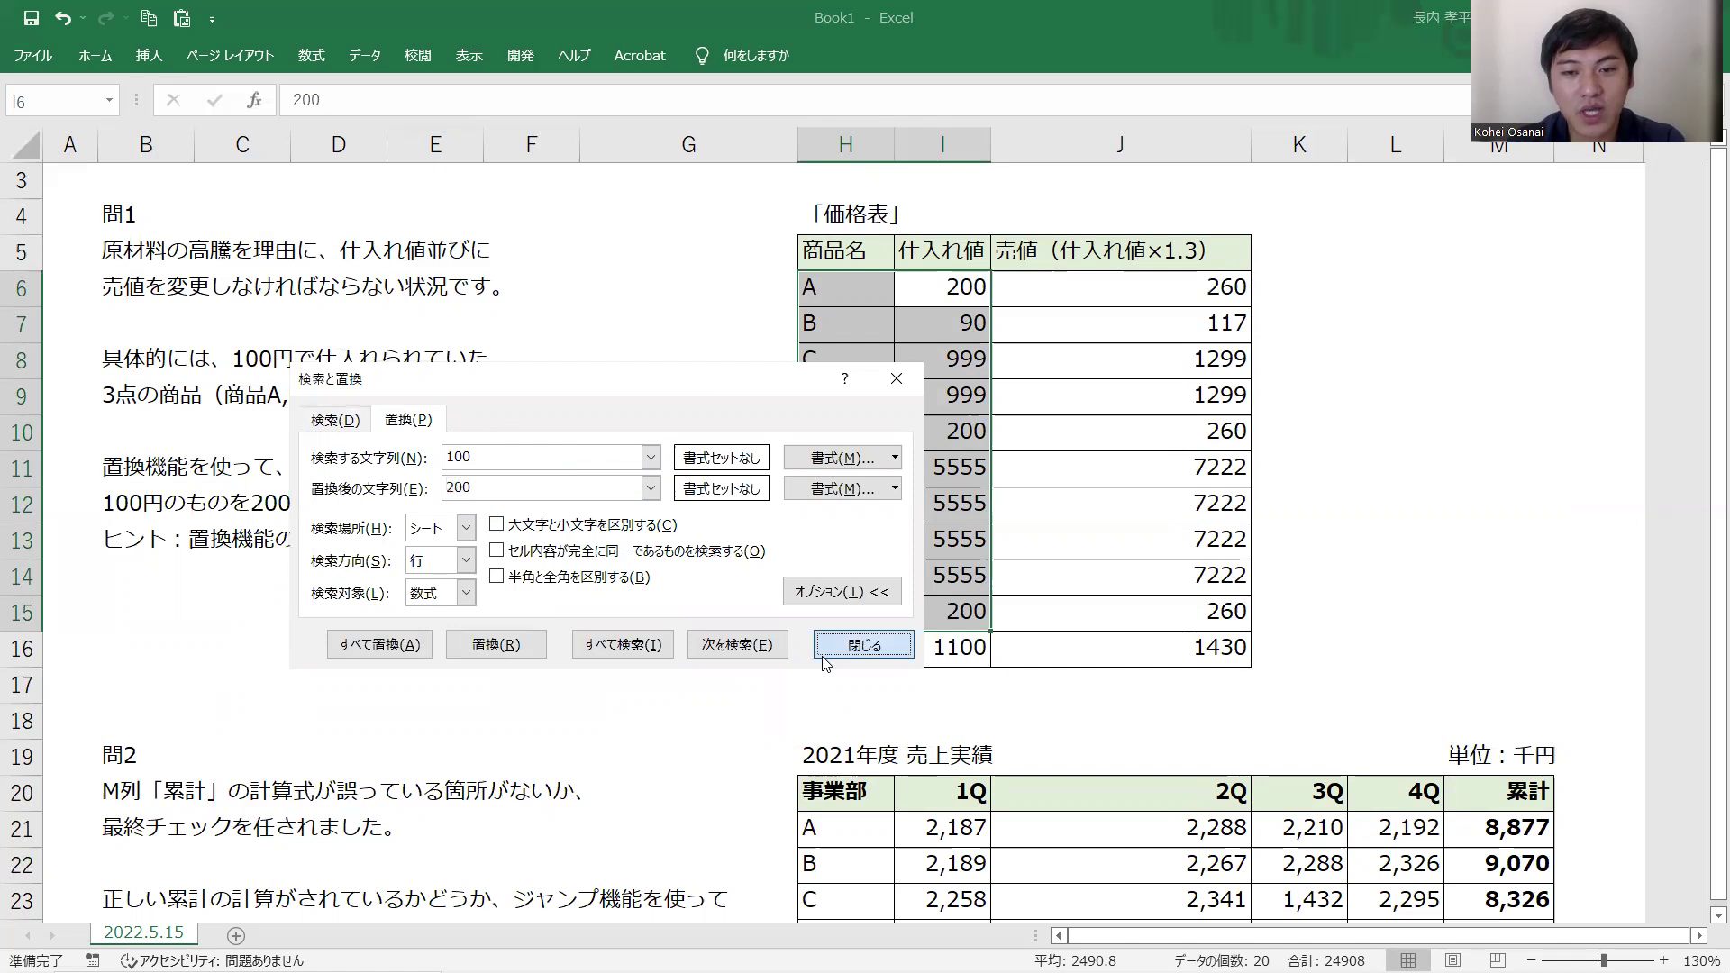
- Bring up Replace and Find directly in turn, close each one, and check product K's 仕入れ値 in I16
key("ctrl+h")
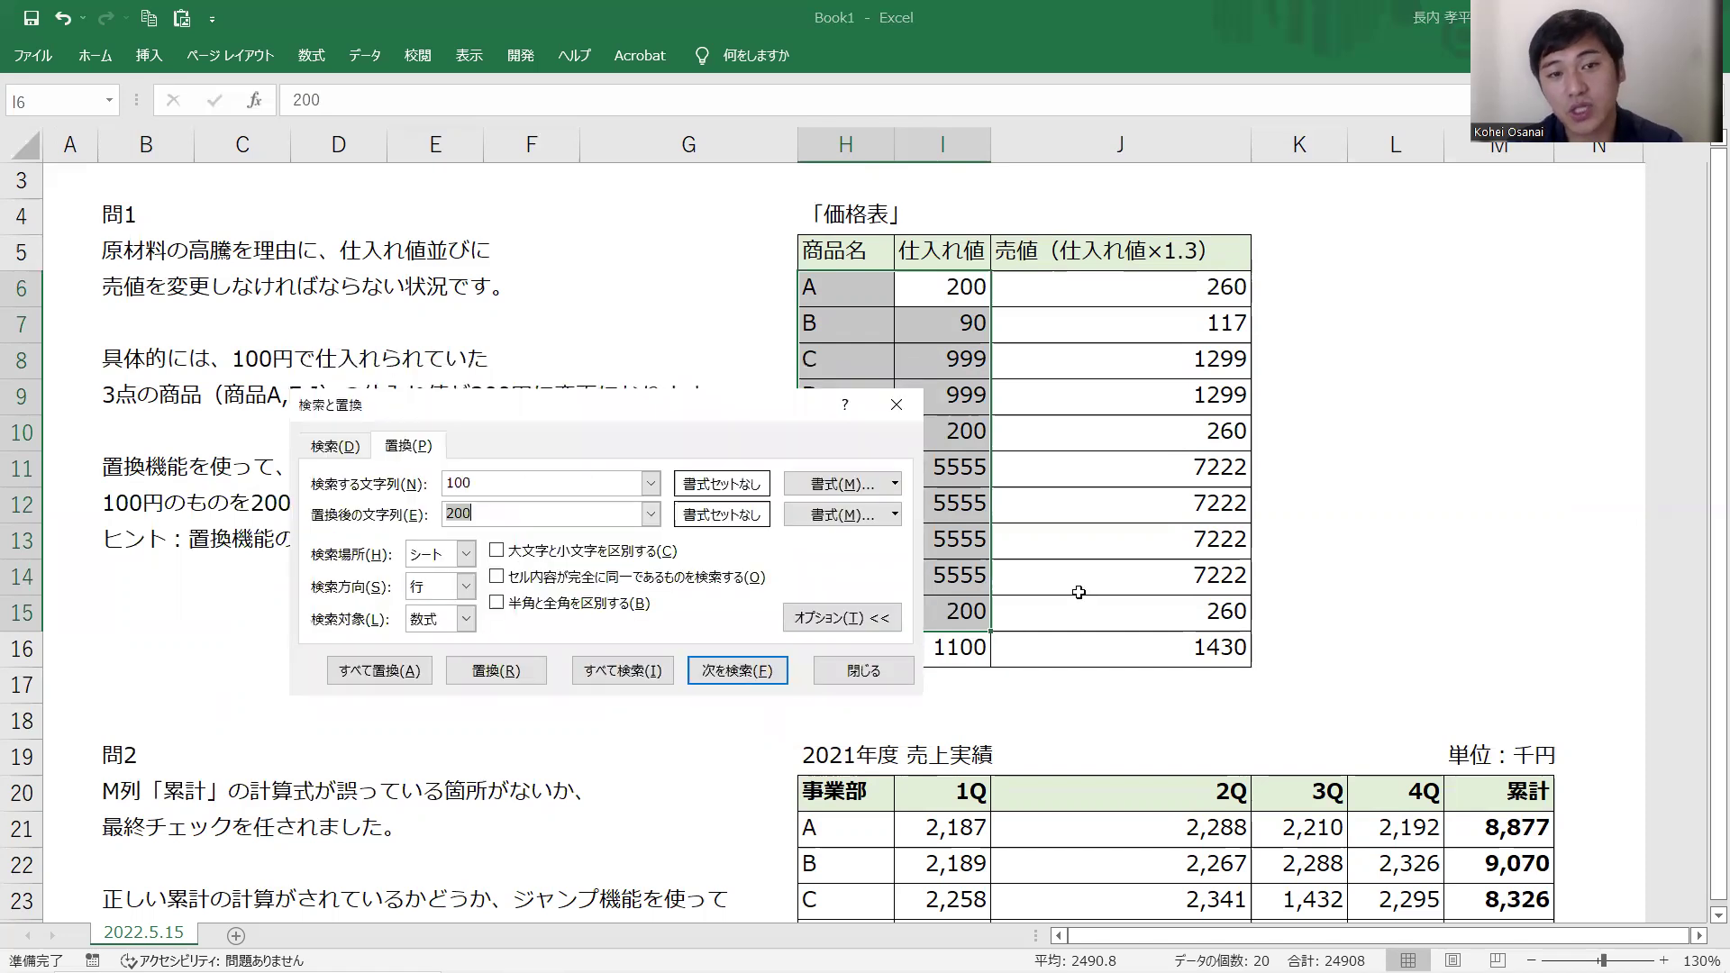
key("Escape")
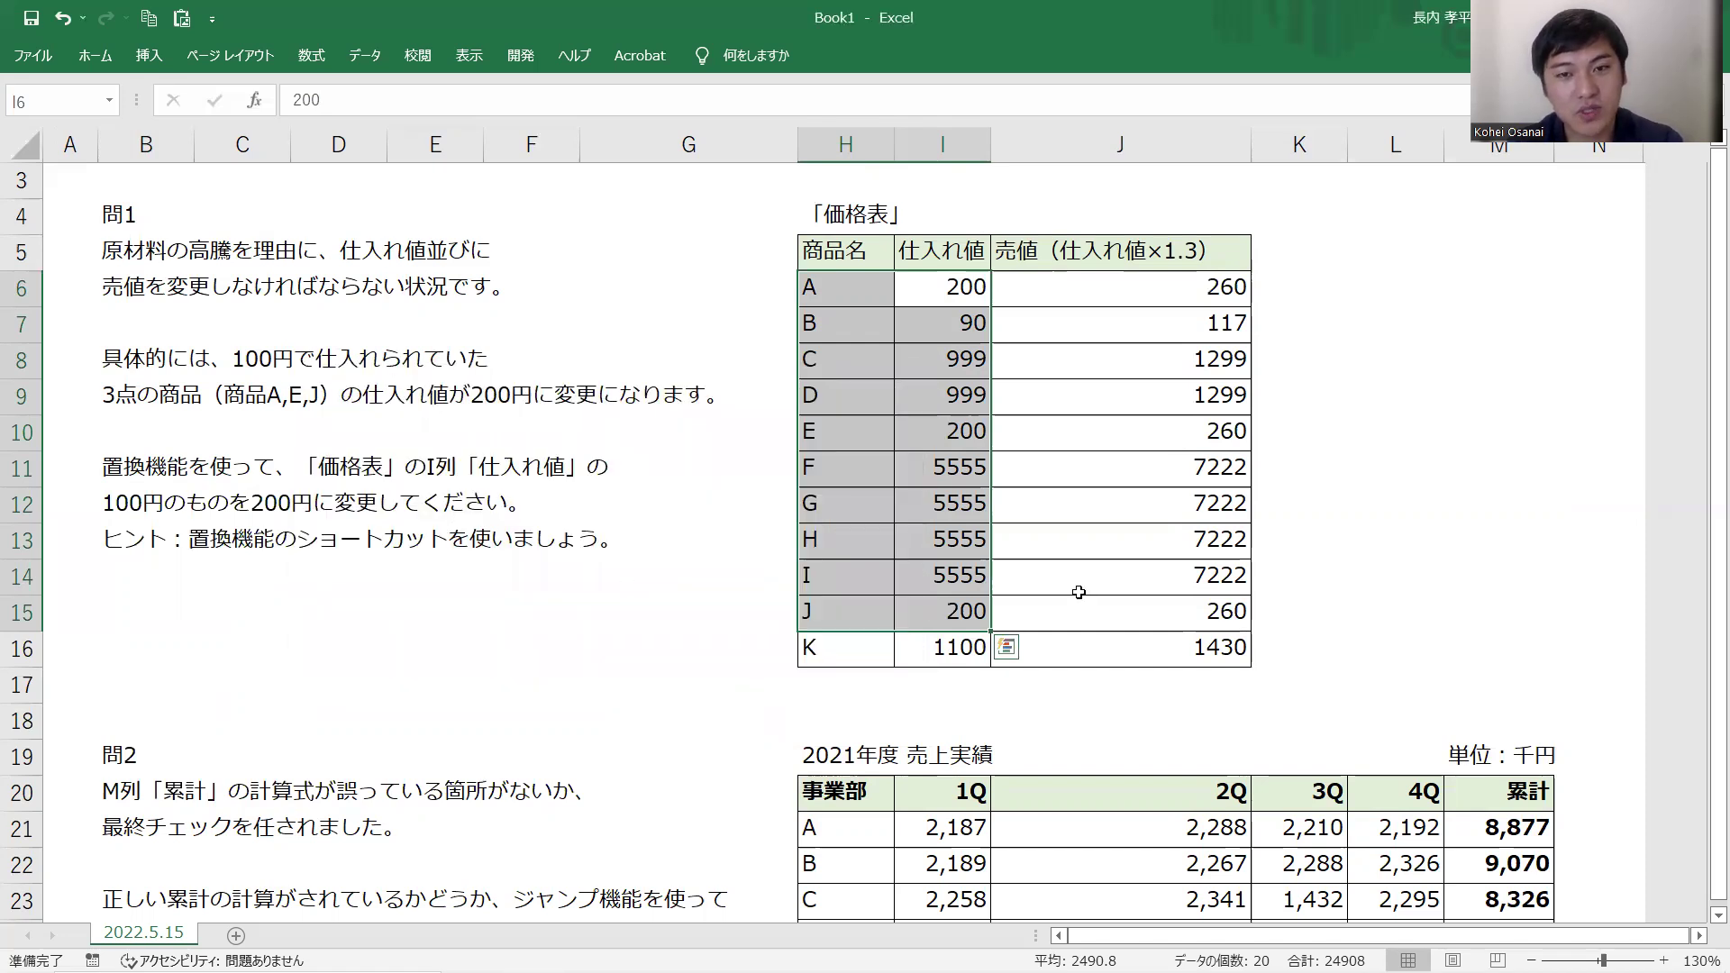
key("ctrl+f")
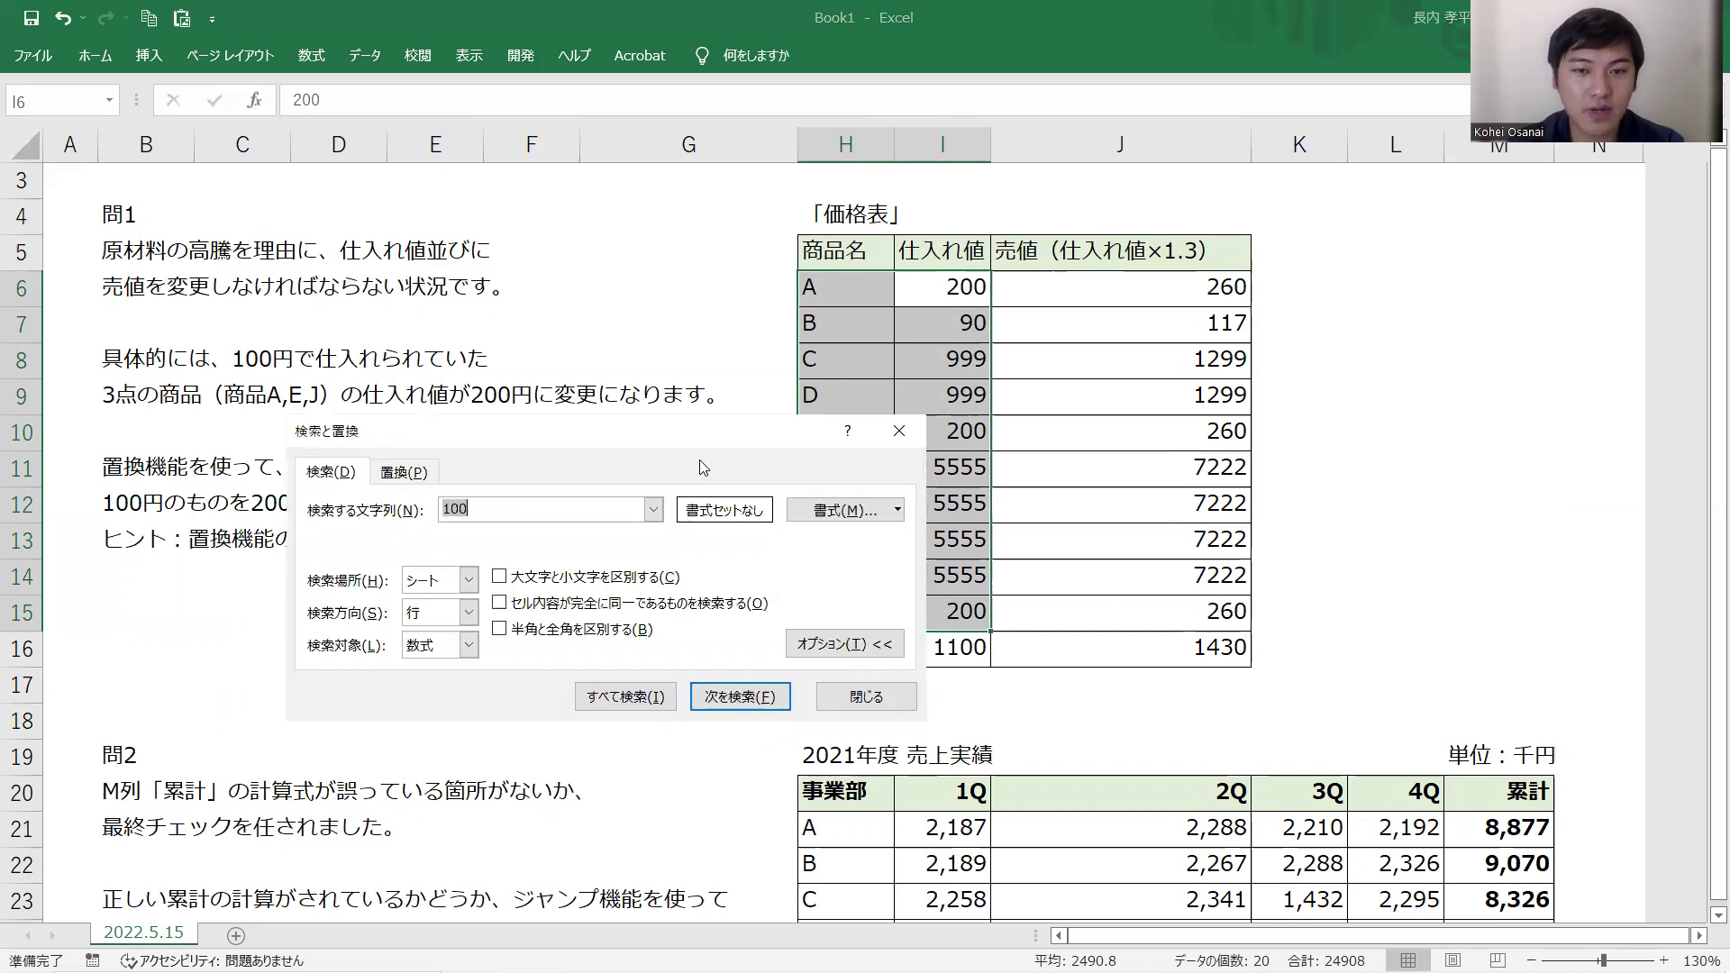
left_click(910, 433)
left_click(962, 646)
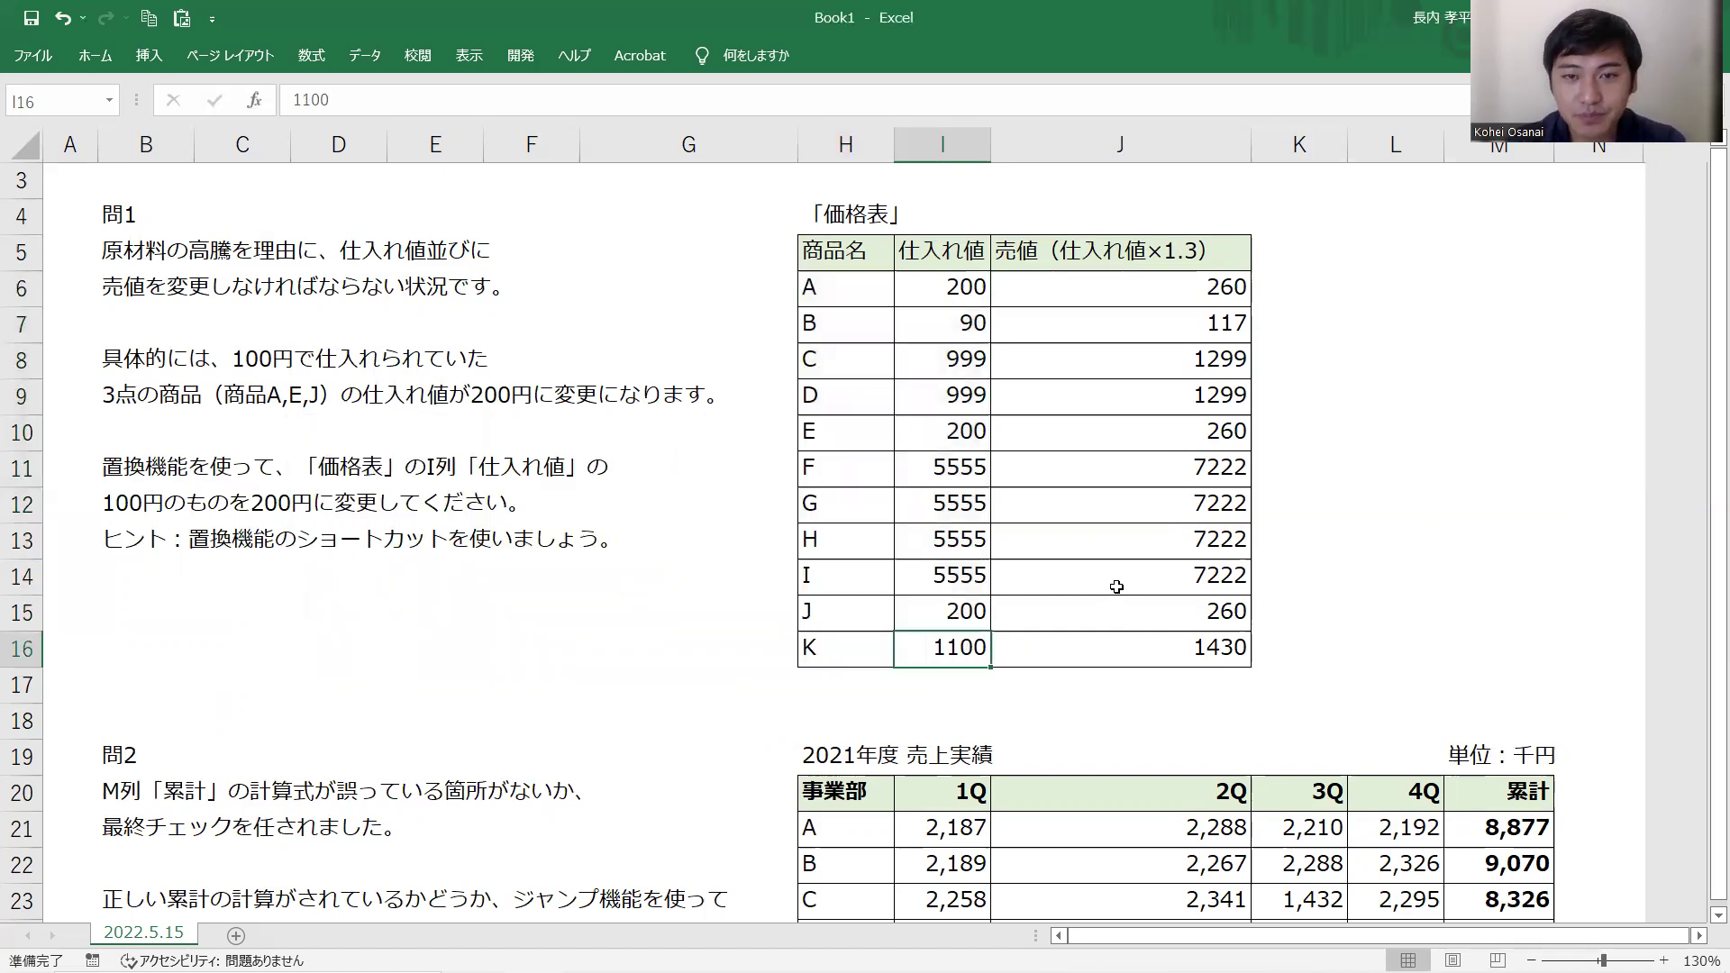
- Review question 2's instructions in B19:B27 and the 累計 column M20:M30 of the 2021年度 売上実績 table
scroll(507, 507, "down", 3)
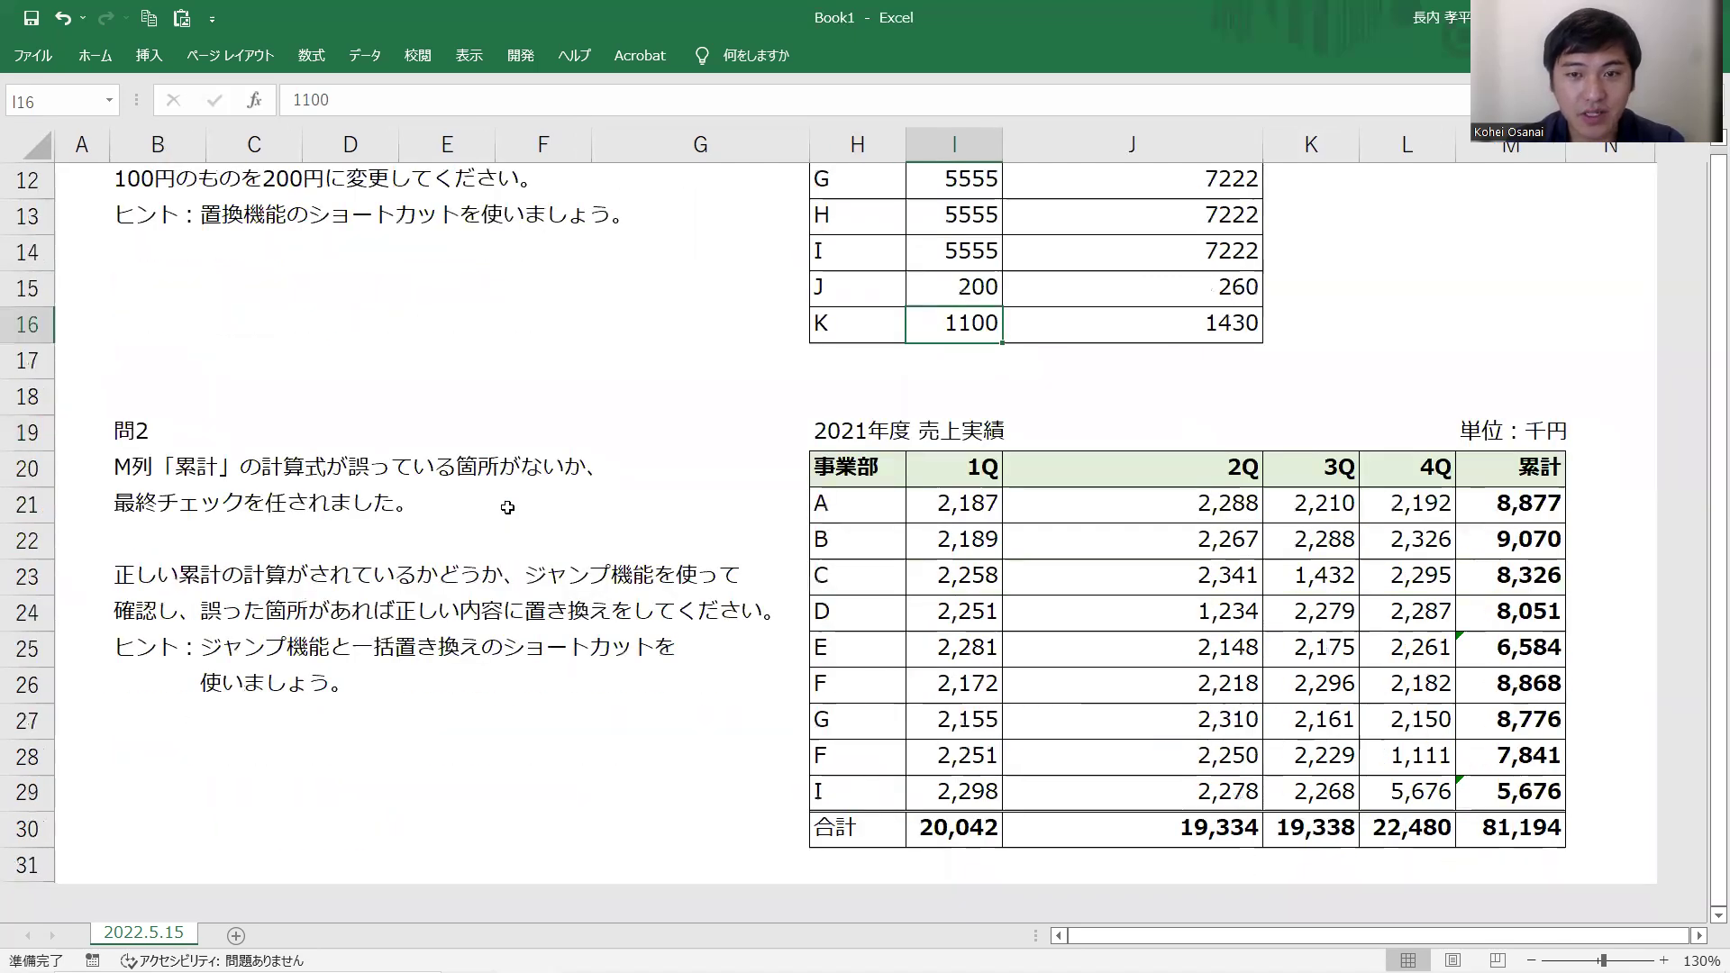
left_click_drag(153, 444, 164, 708)
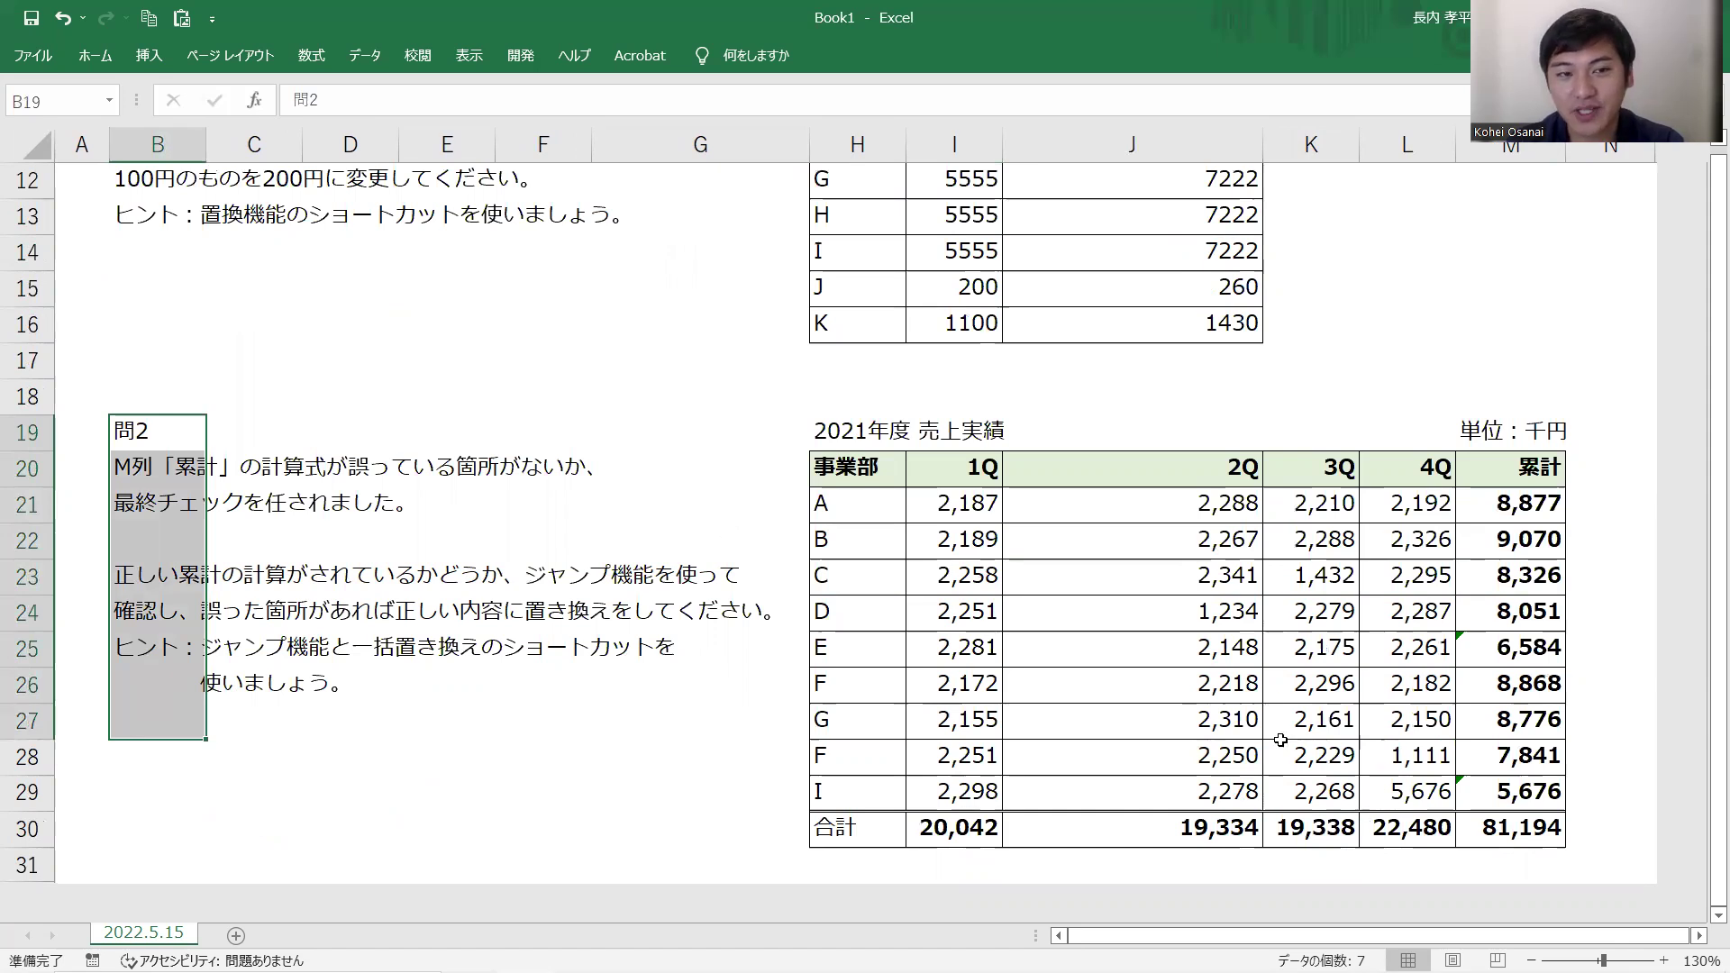
scroll(1280, 741, "right", 1)
scroll(1280, 741, "right", 3)
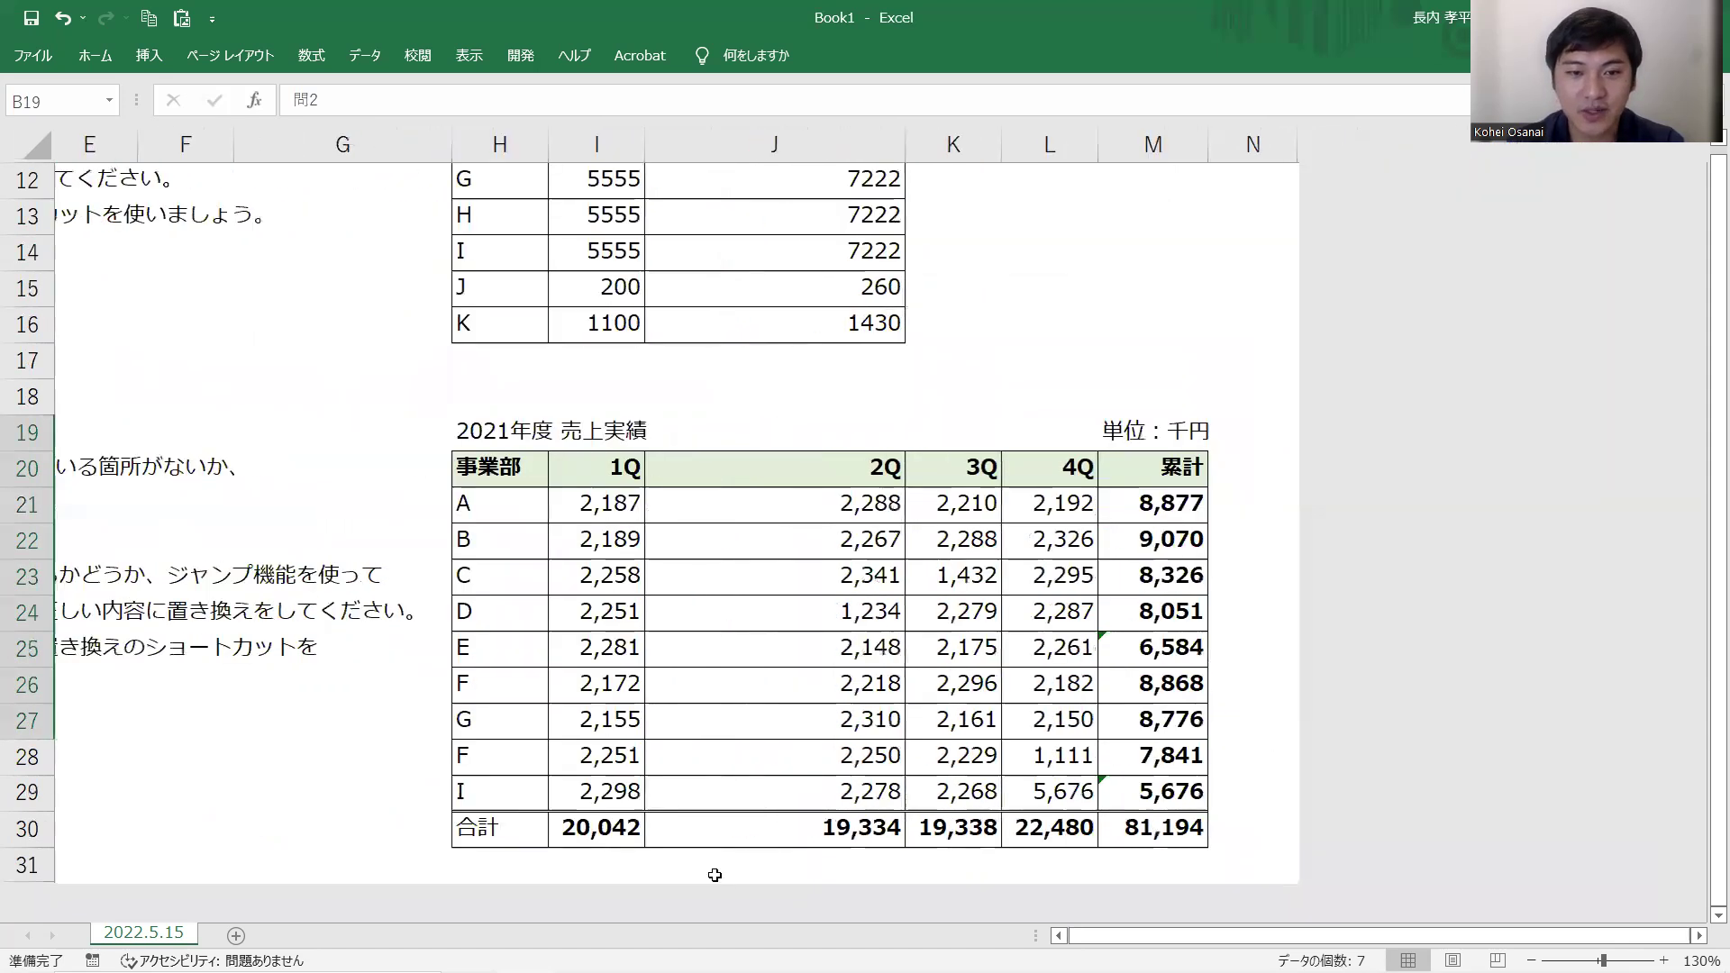
left_click_drag(1186, 460, 1184, 833)
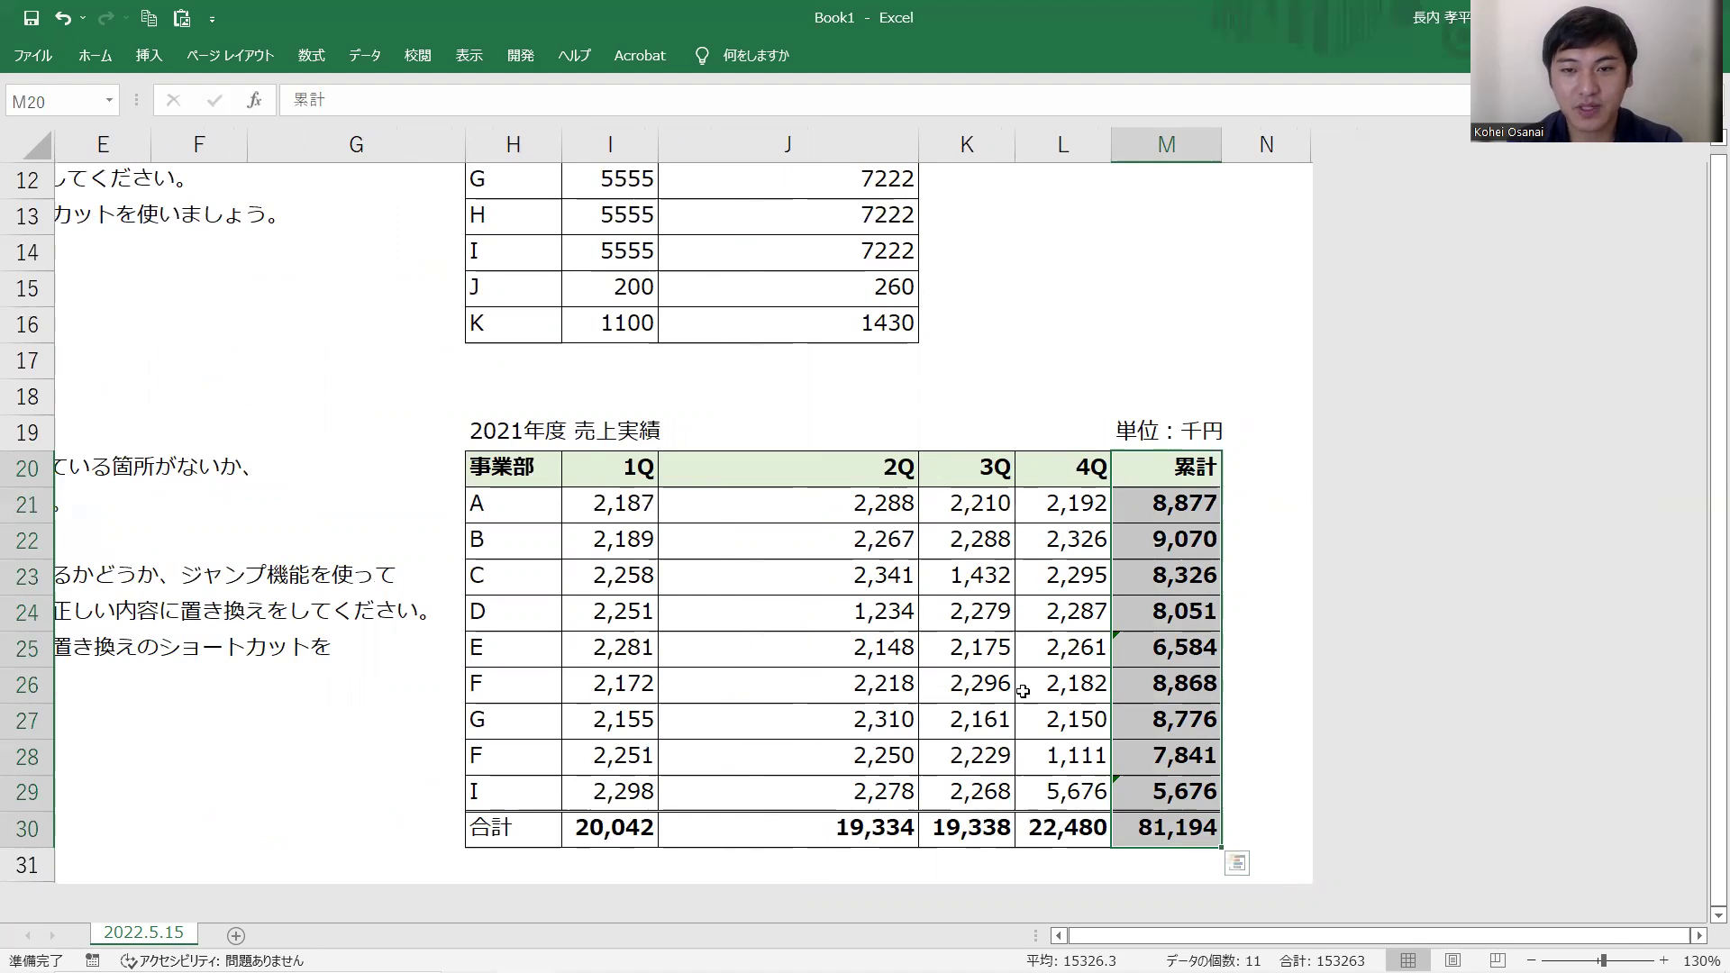
scroll(1022, 691, "left", 1)
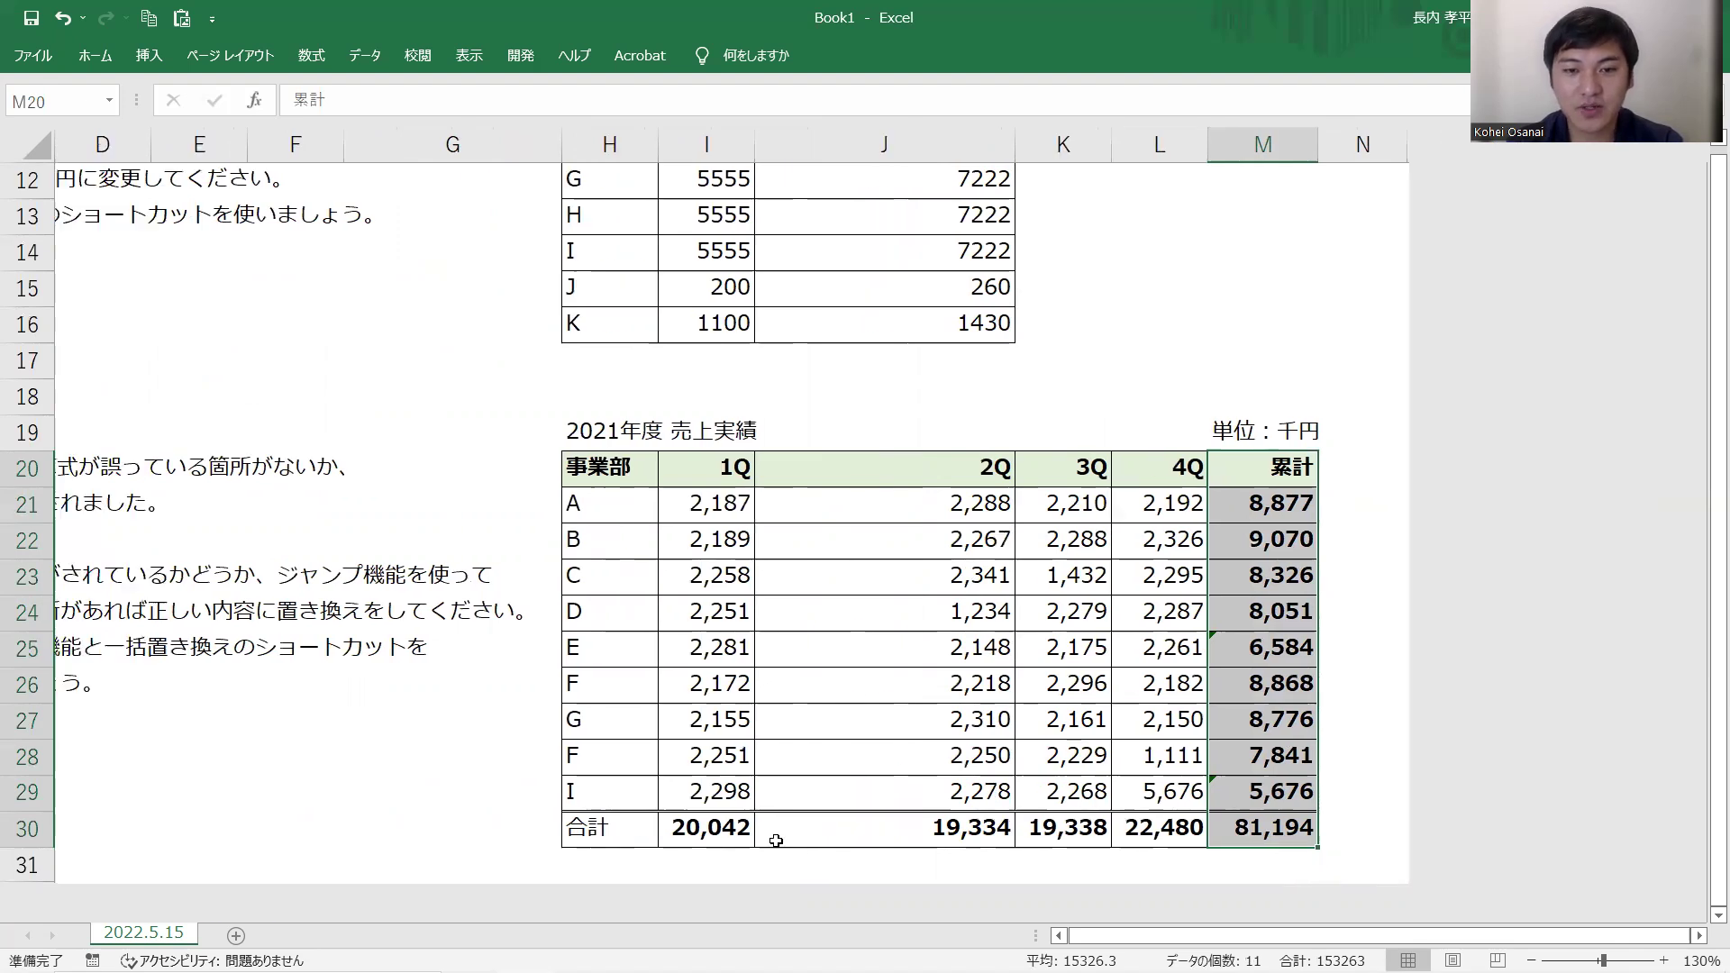
- Inspect the SUM formula and its source range in each 合計 row cell from I30 to M30
left_click(721, 827)
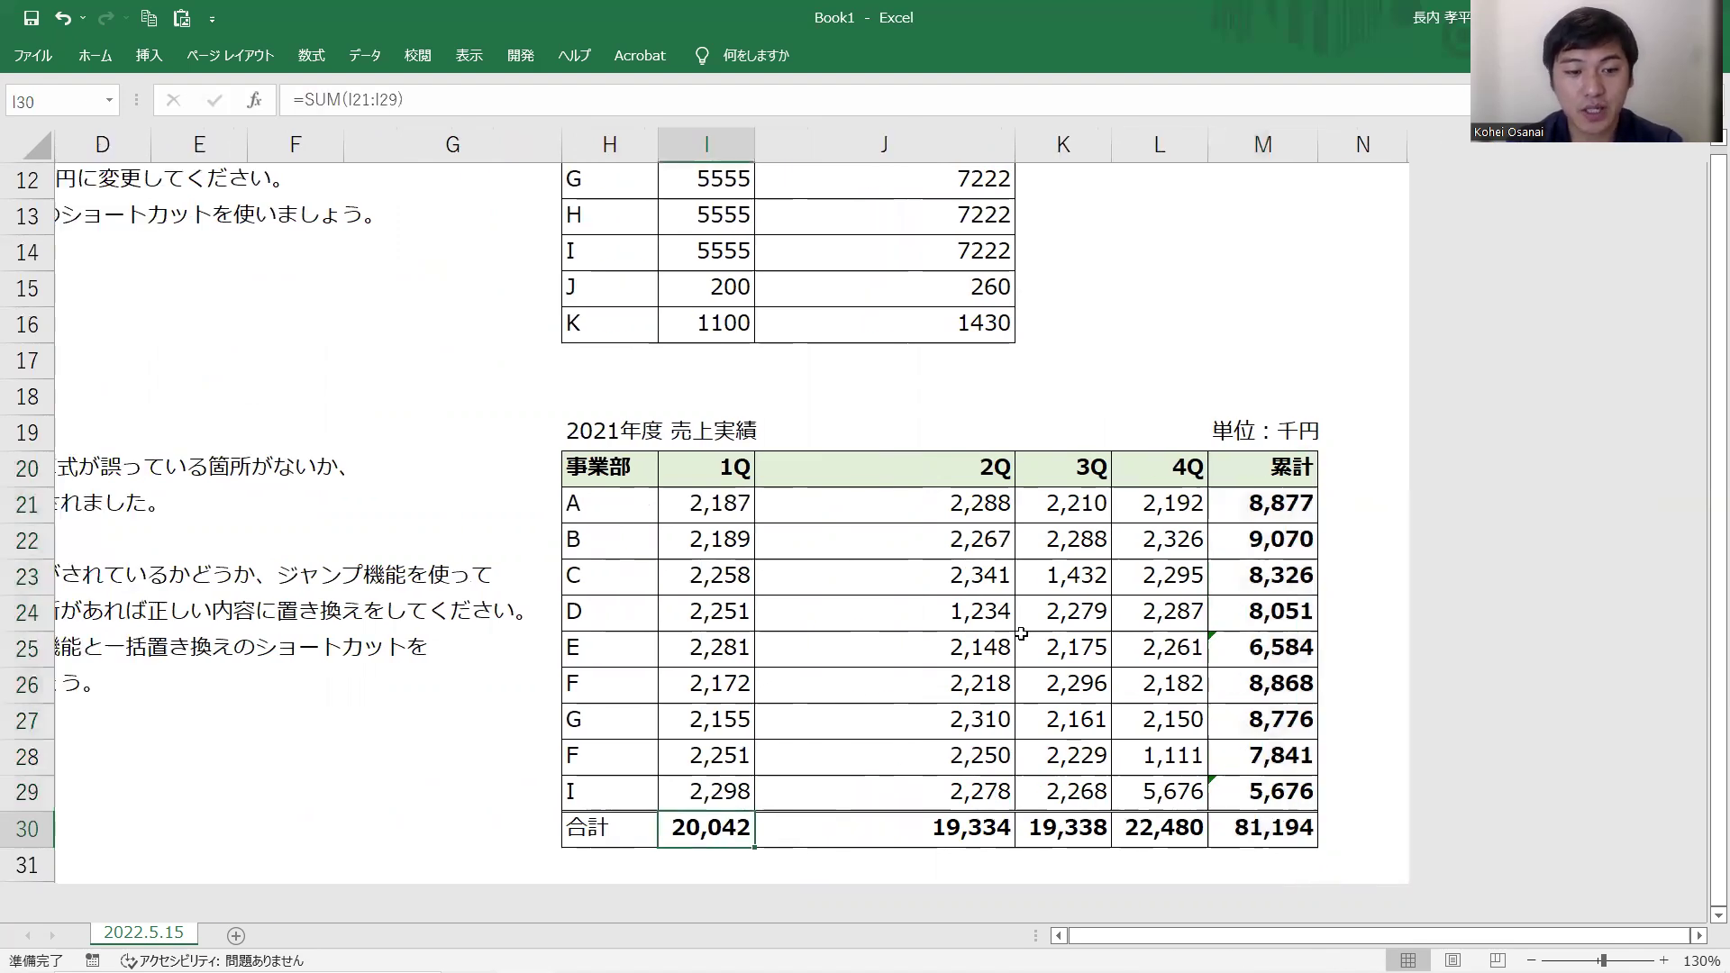
key("F2")
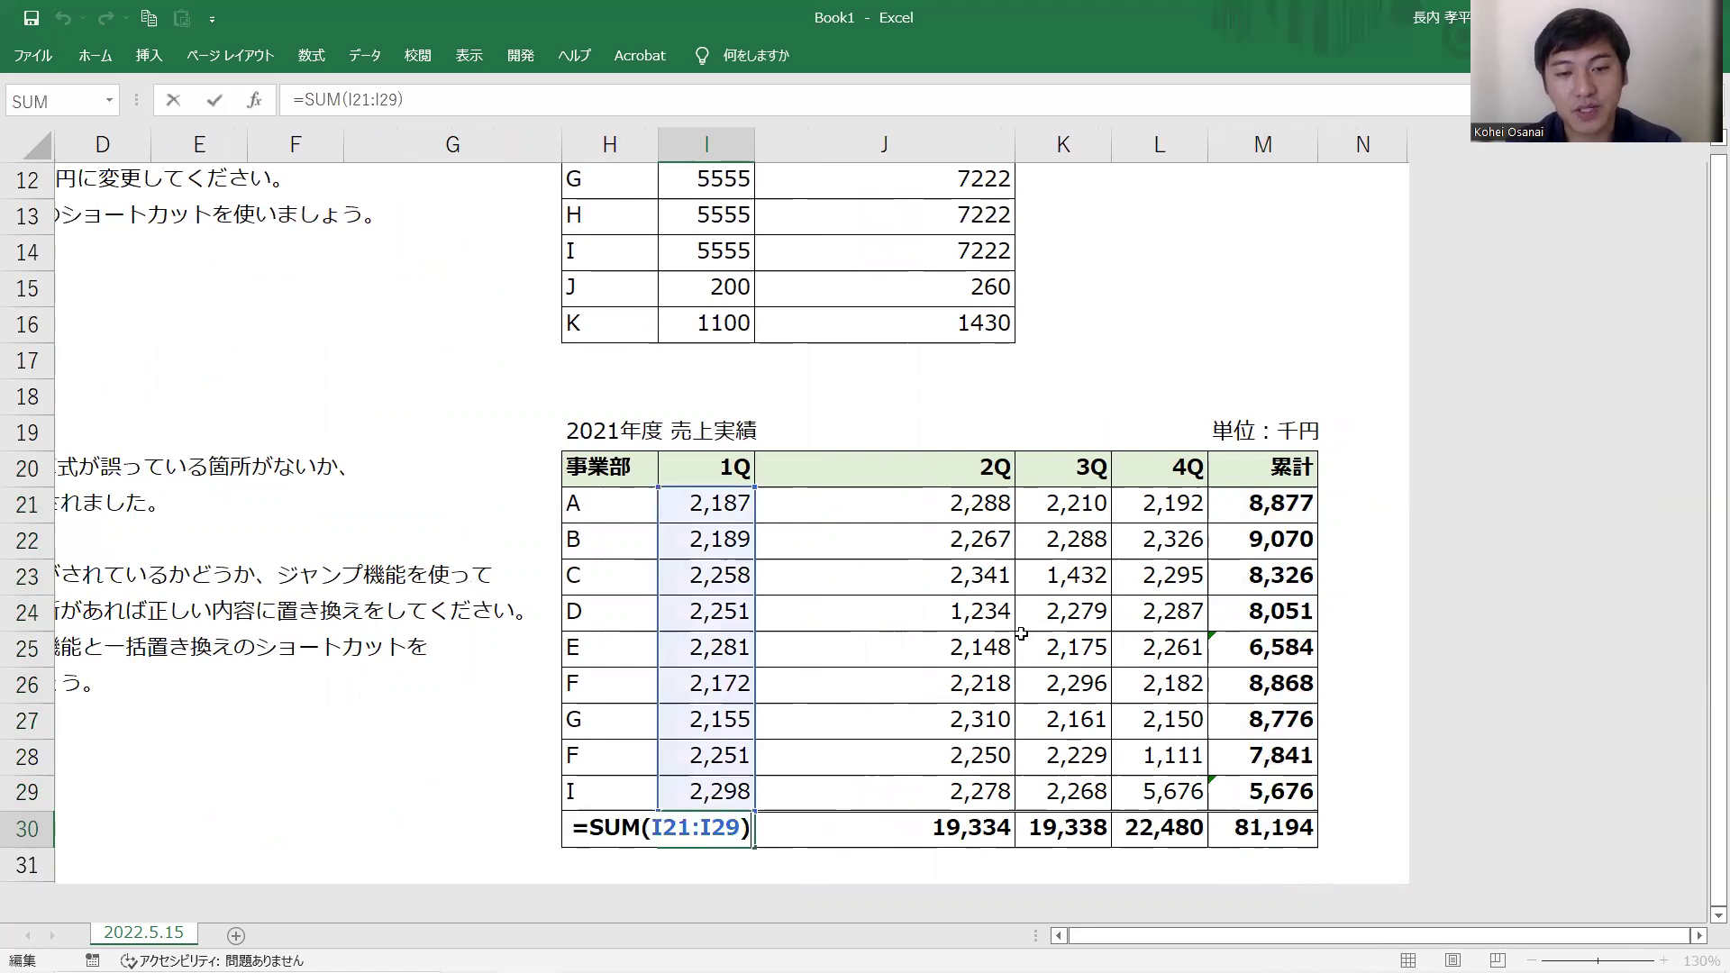
key("Tab")
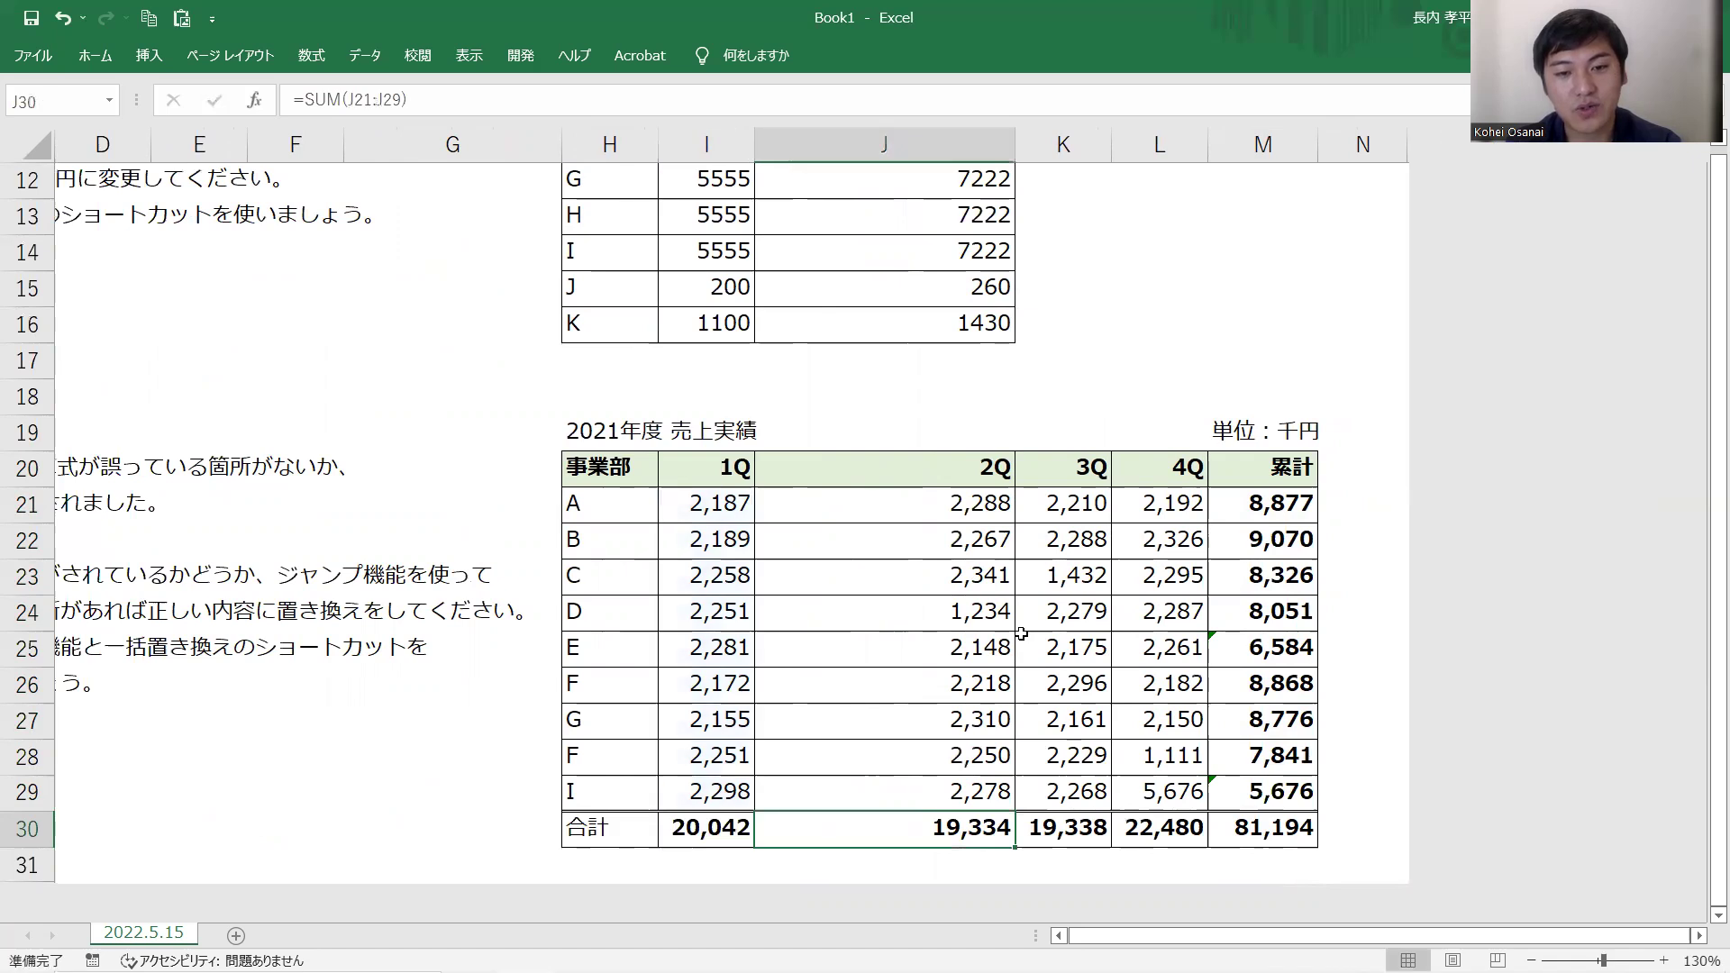
key("F2")
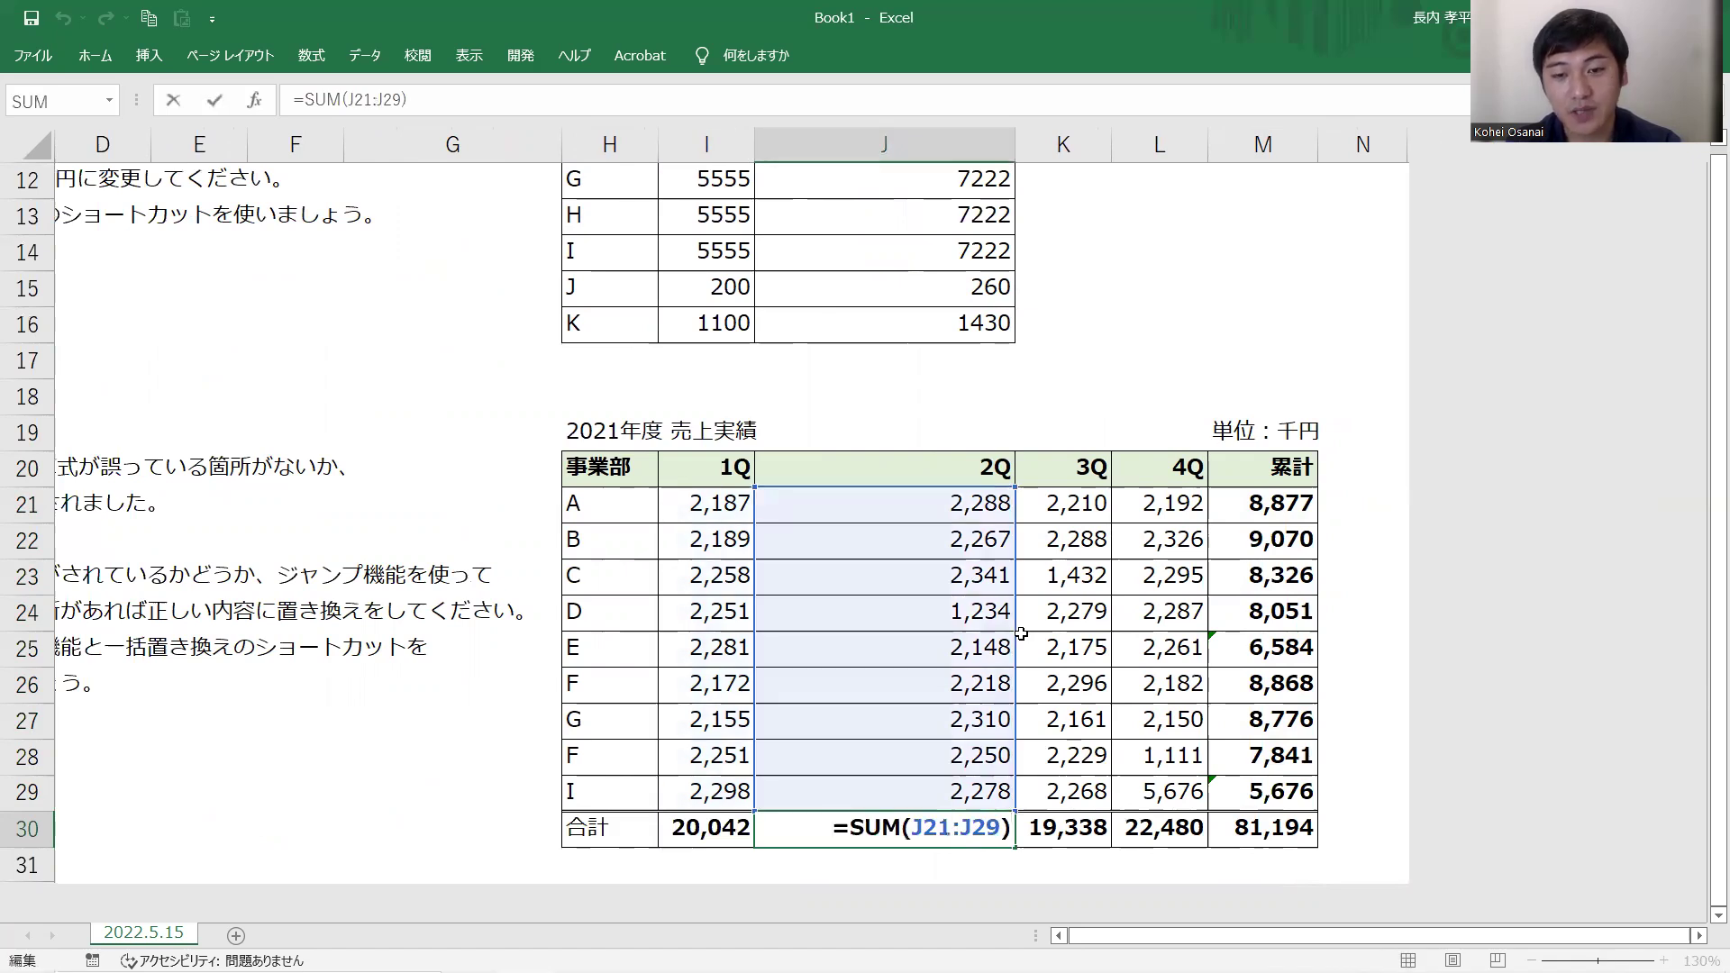
key("Tab")
key("F2")
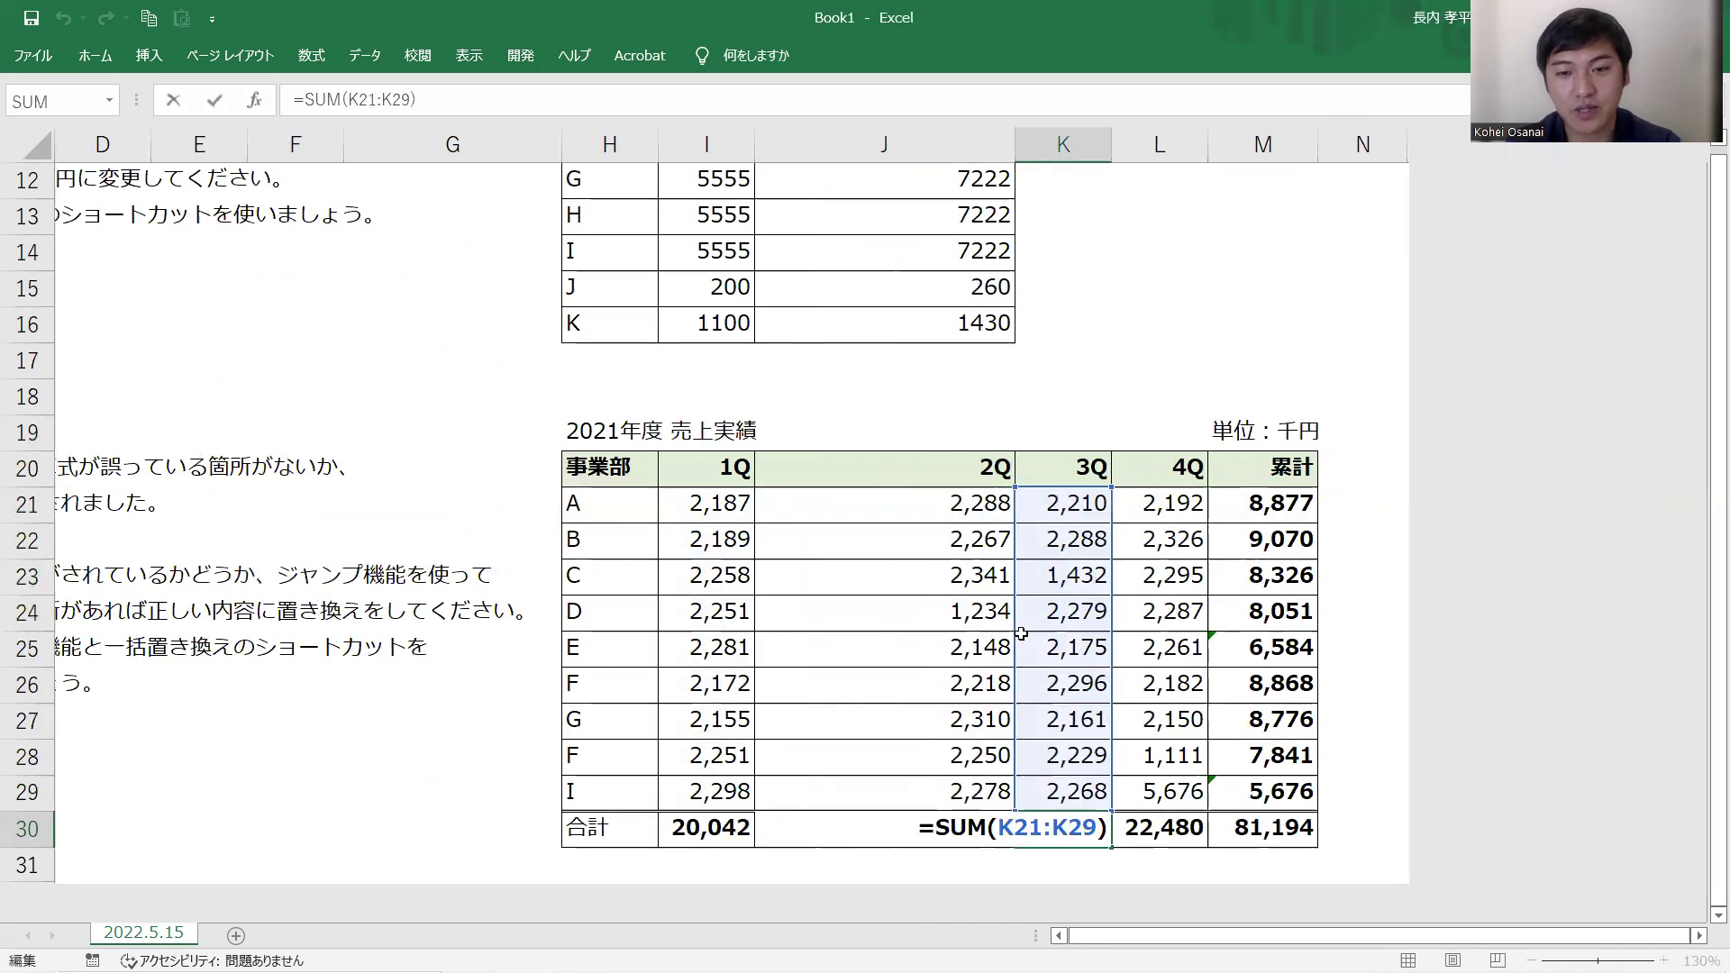
key("Tab")
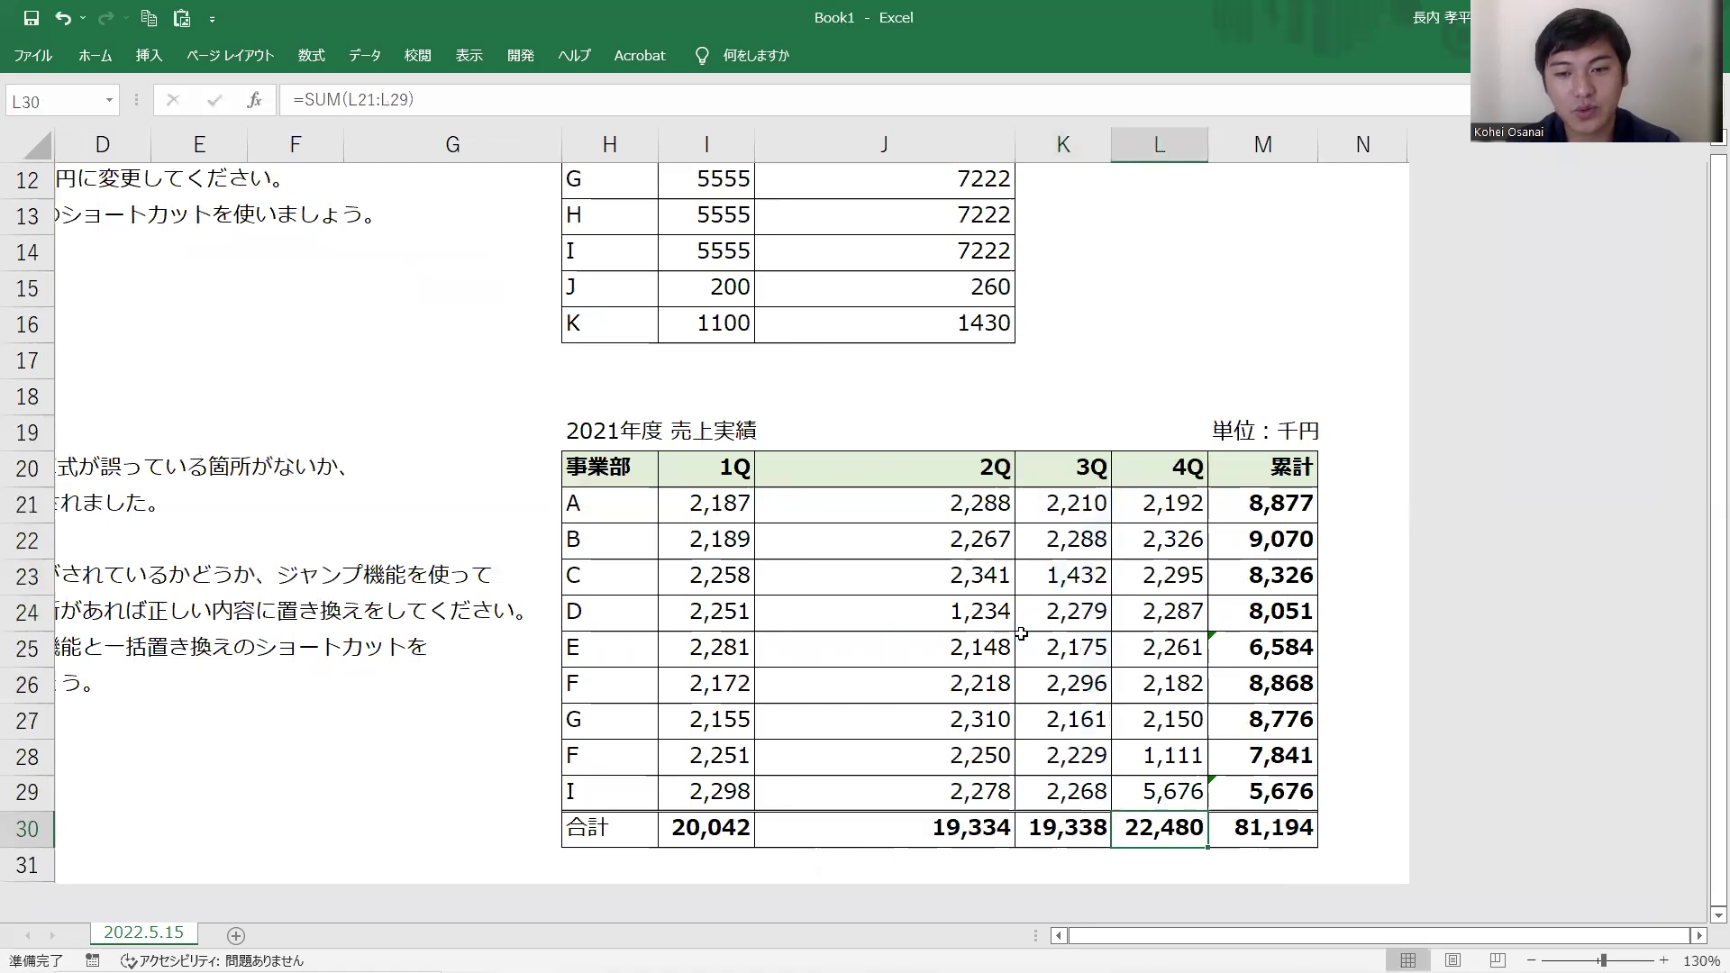
key("F2")
key("Tab")
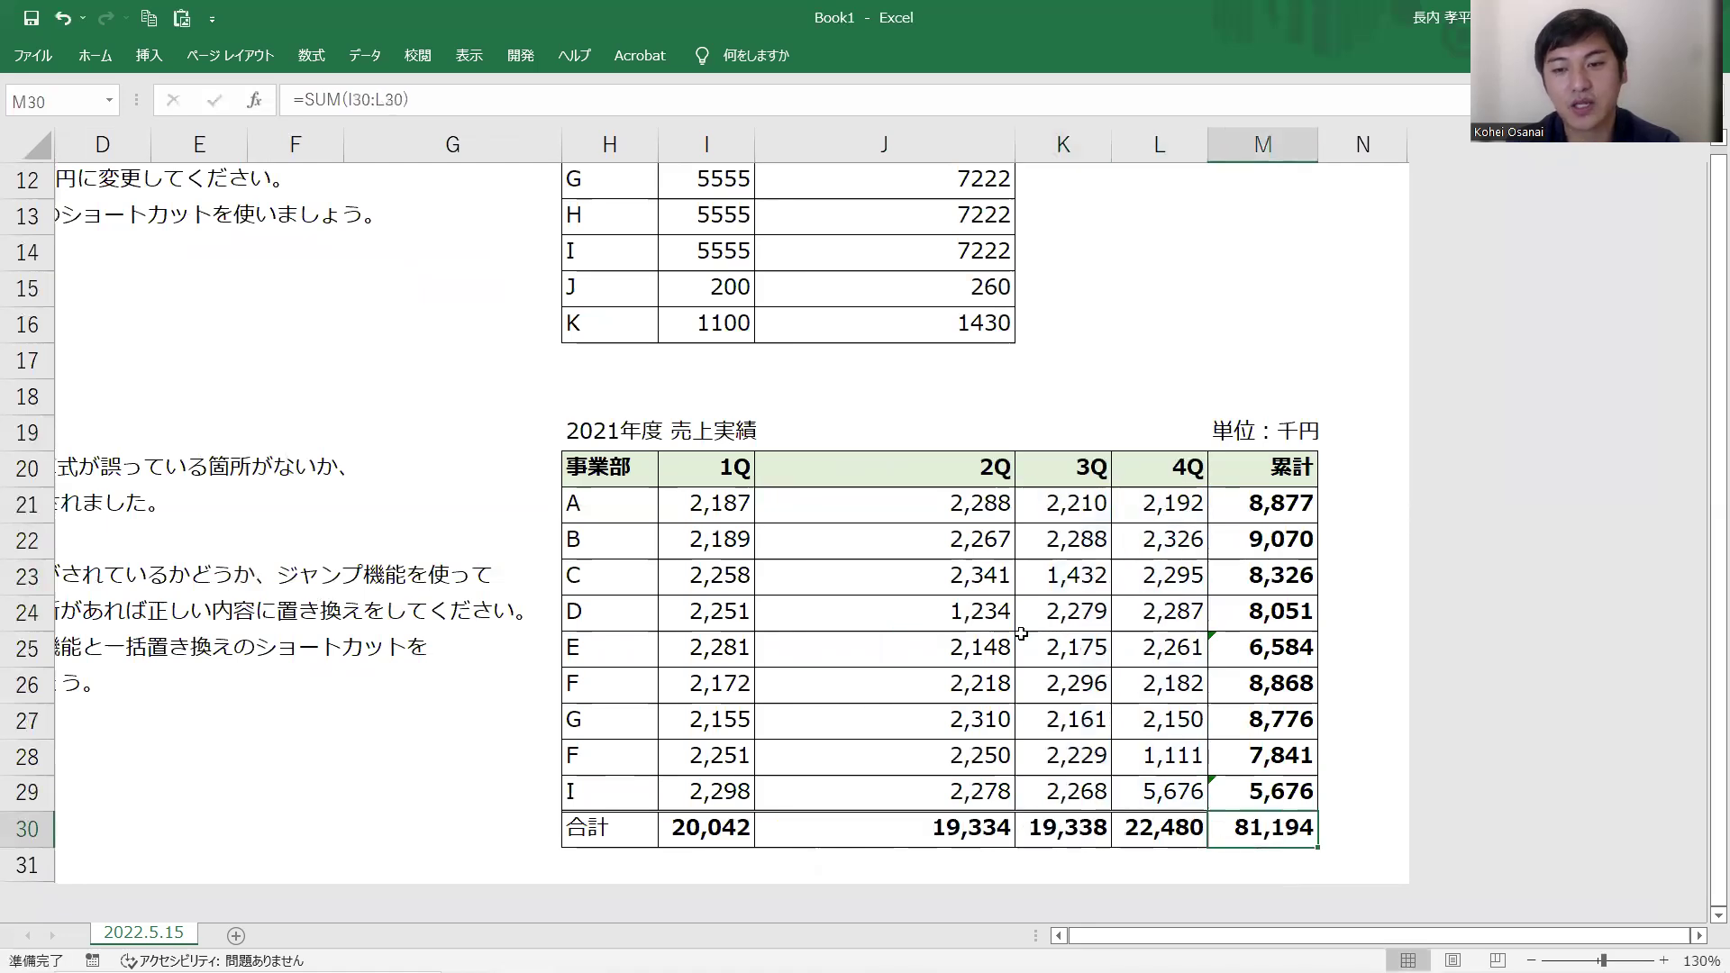
key("F2")
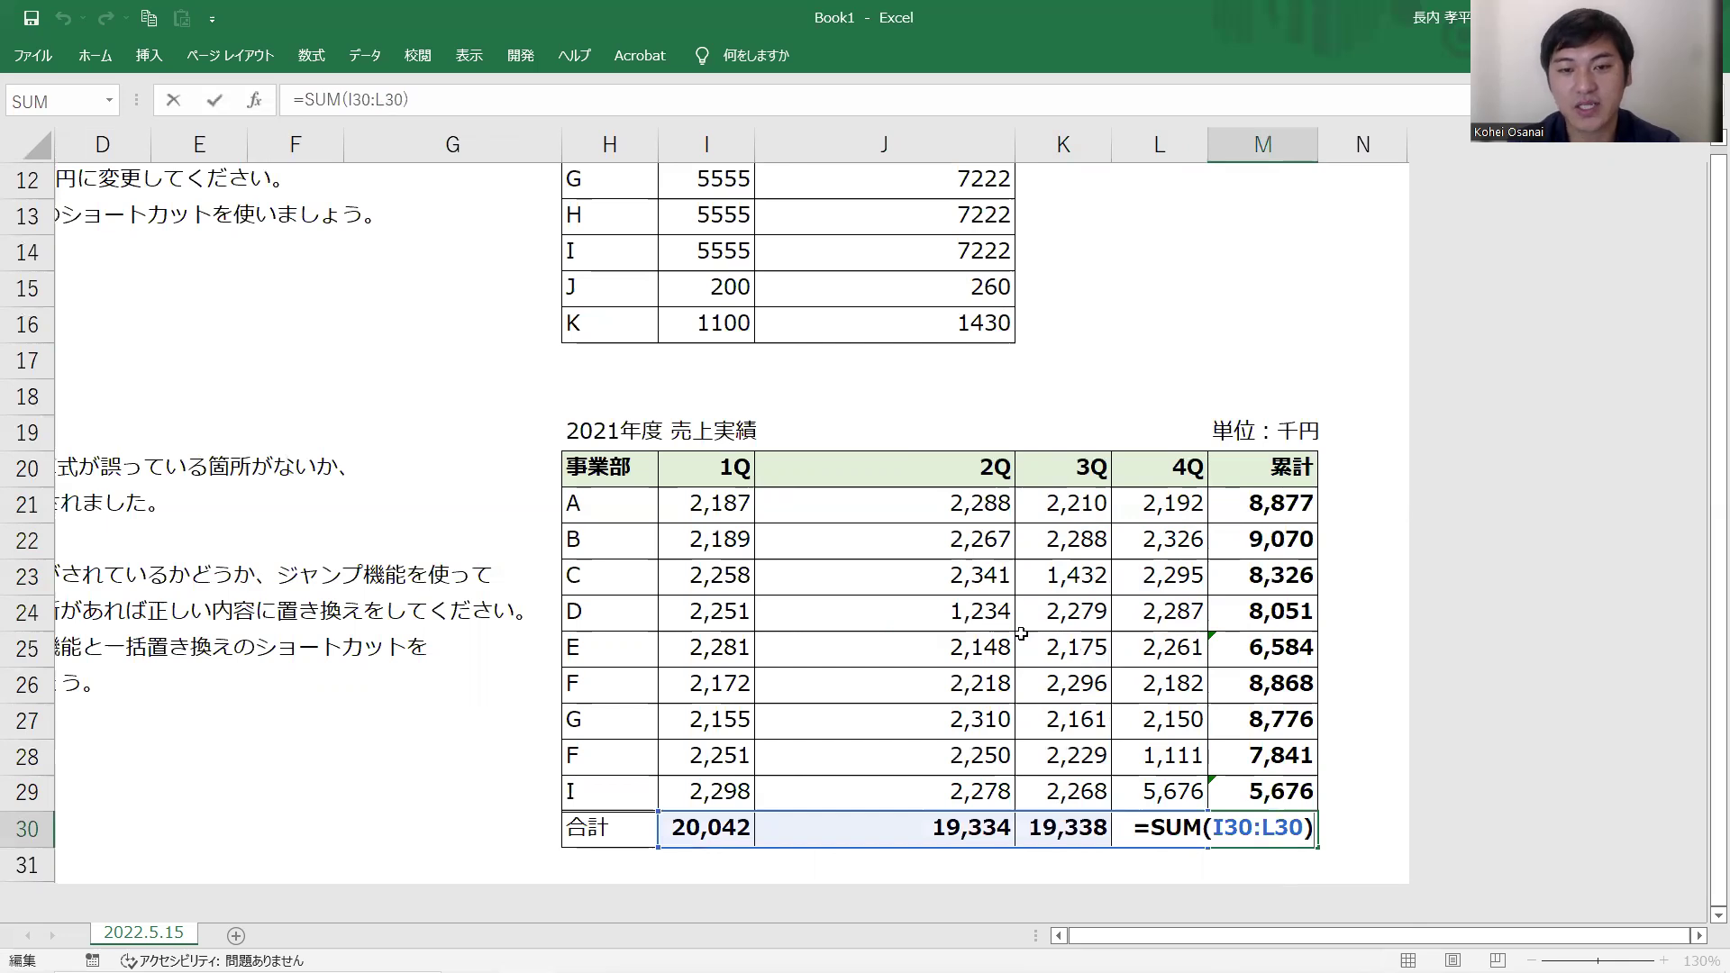
key("Return")
- Select the 合計 row I30:M30 and check its formulas again within the selection, ending at M30
key("Left")
key("Left")
key("Left")
key("Left")
key("Left")
key("Up")
key("Right")
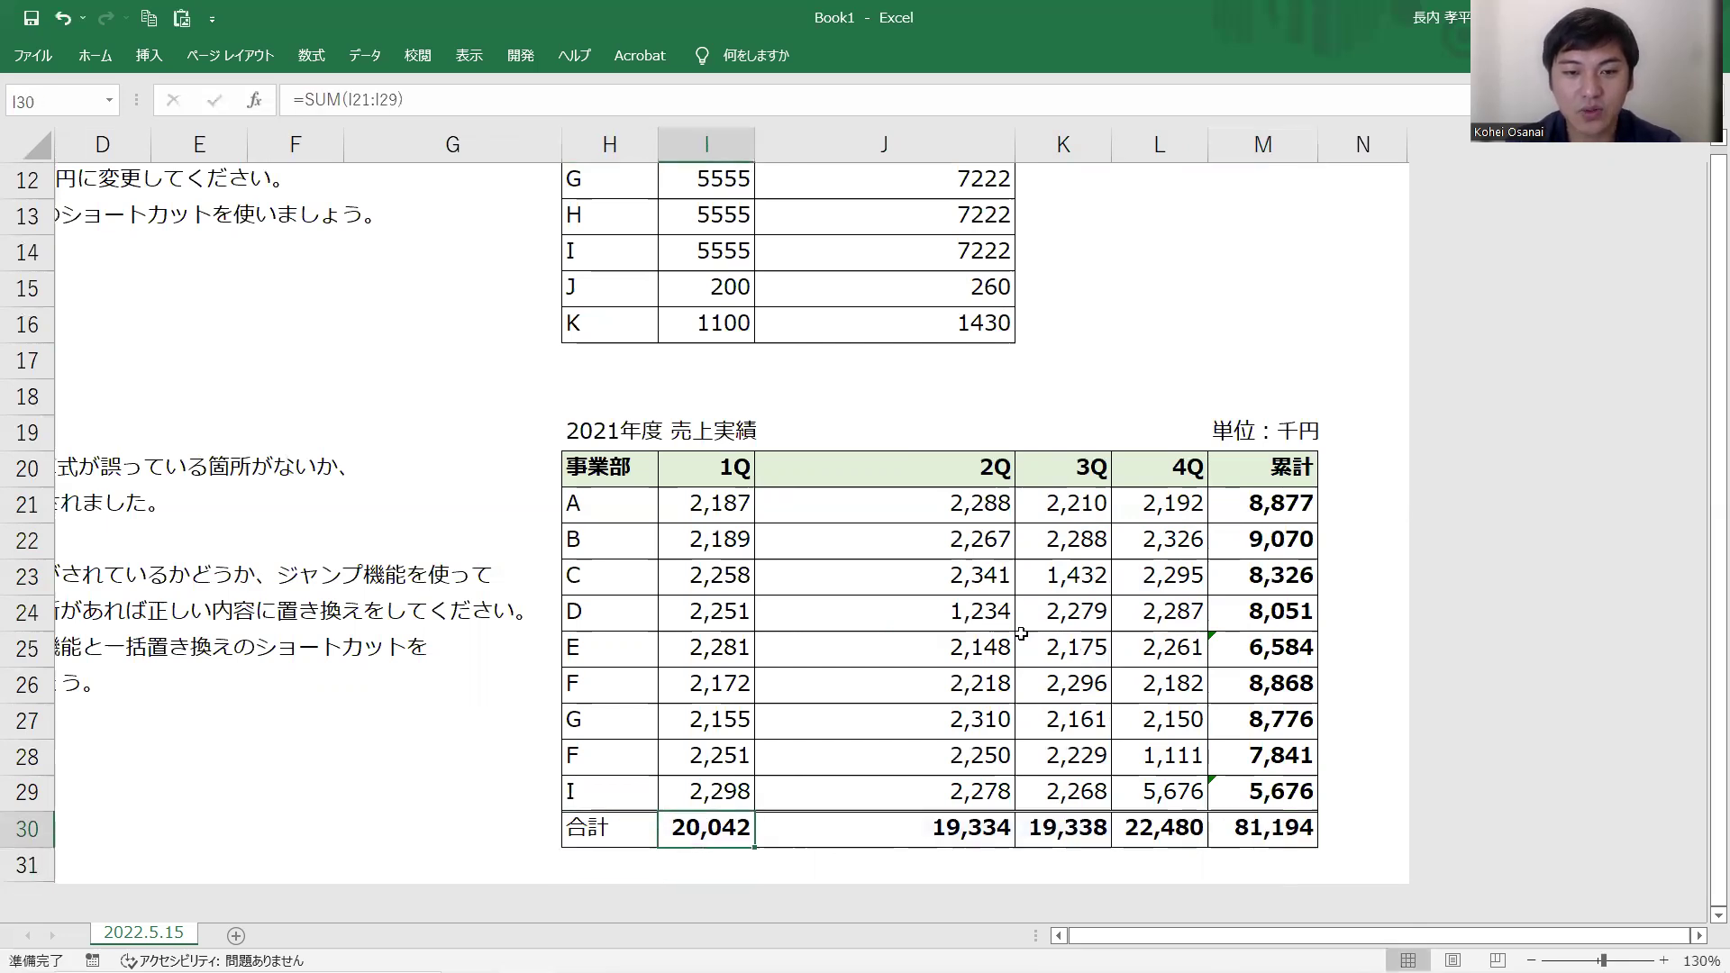
key("shift+Right")
key("shift+Right")
key("shift+Right")
key("shift+Right")
key("F2")
key("Return")
key("F2")
key("Return")
key("F2")
key("Return")
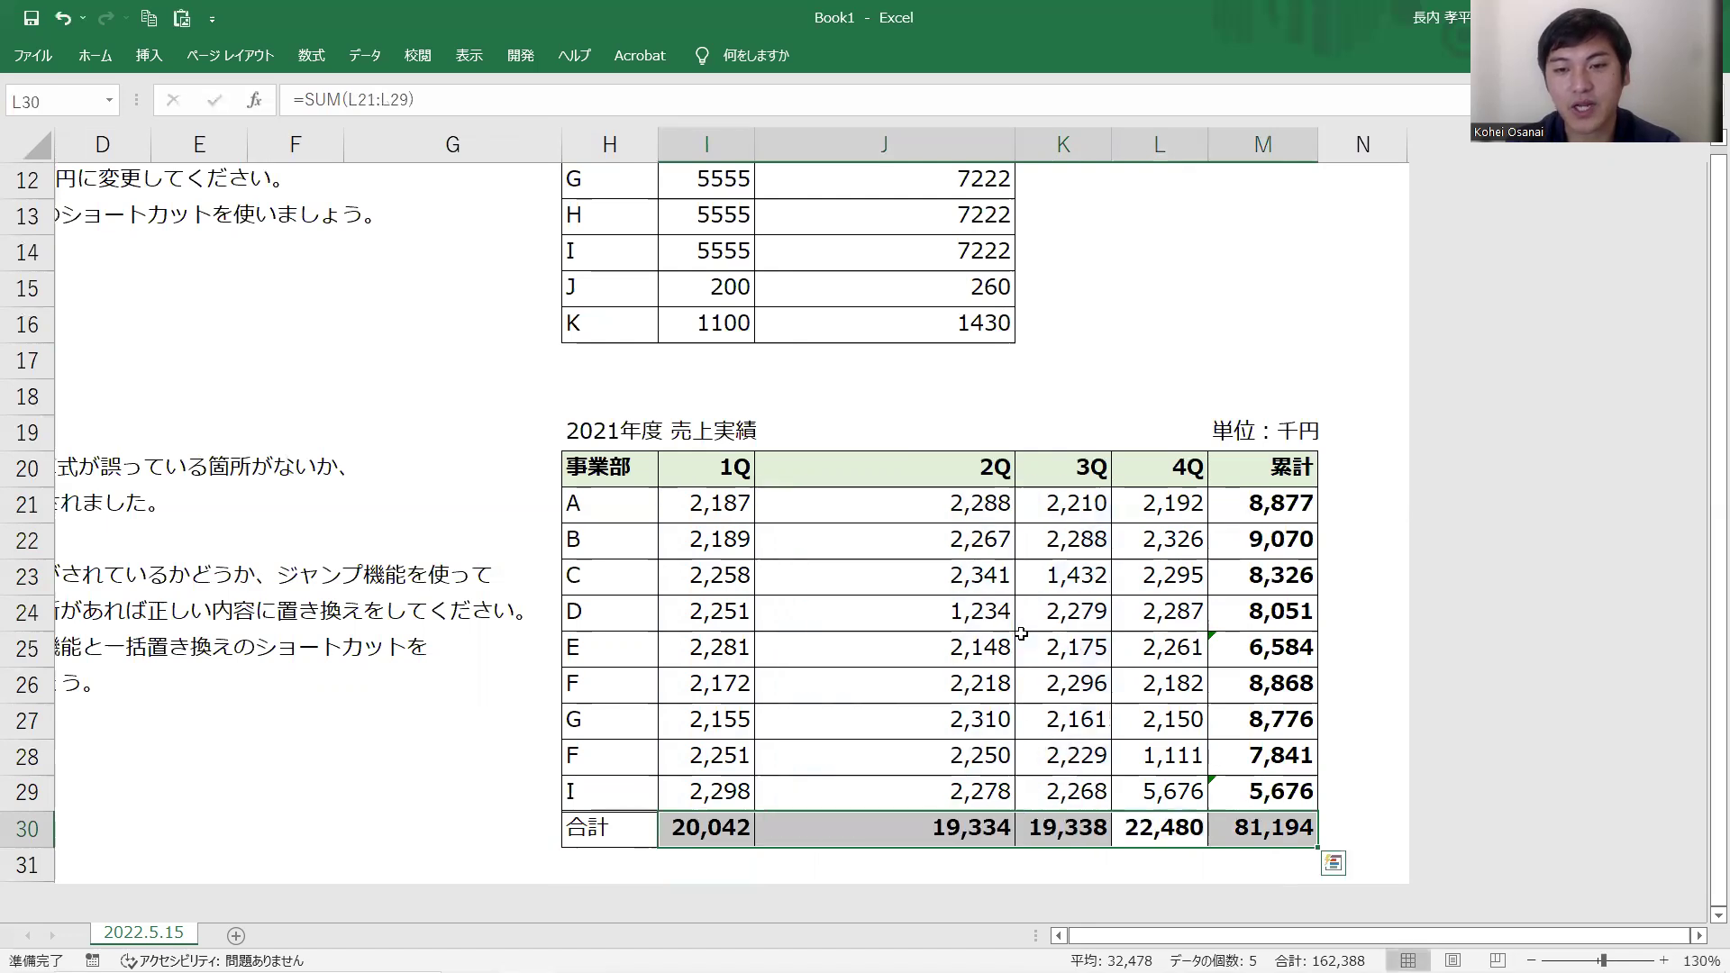
key("Right")
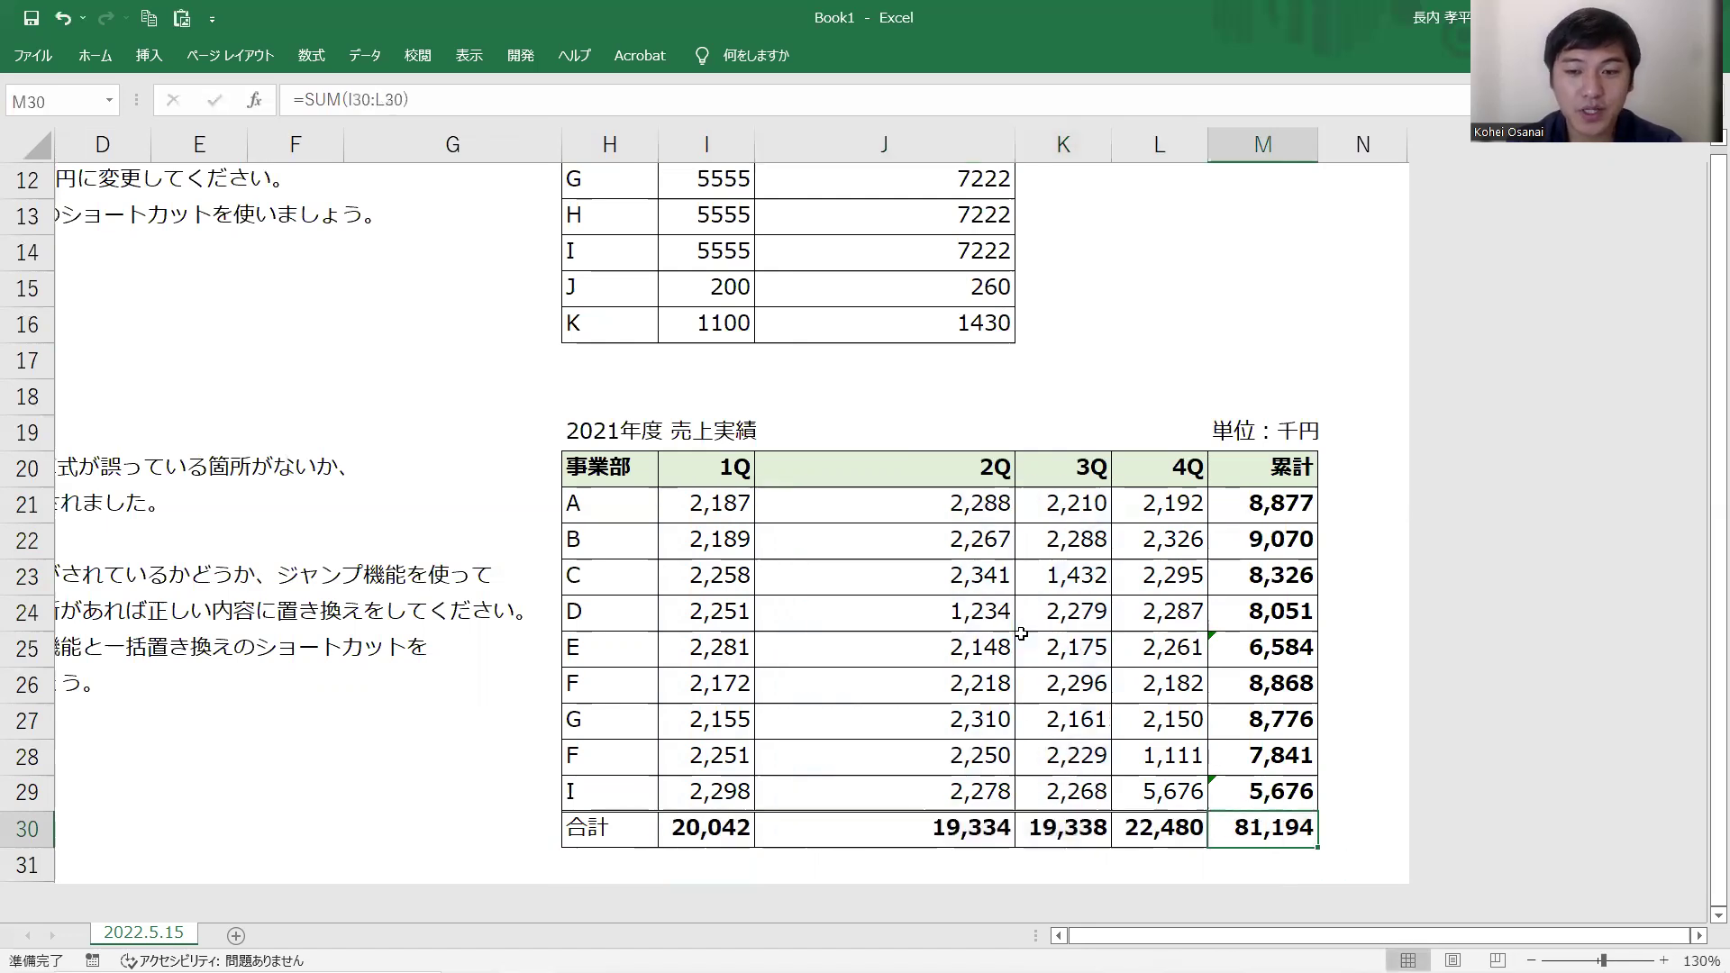
- Inspect each 累計 cell from M21 to M29 one by one to see which source range its formula covers
key("Up")
key("Up")
key("Up")
key("Up")
key("Up")
key("Up")
key("Up")
key("Up")
key("Up")
key("F2")
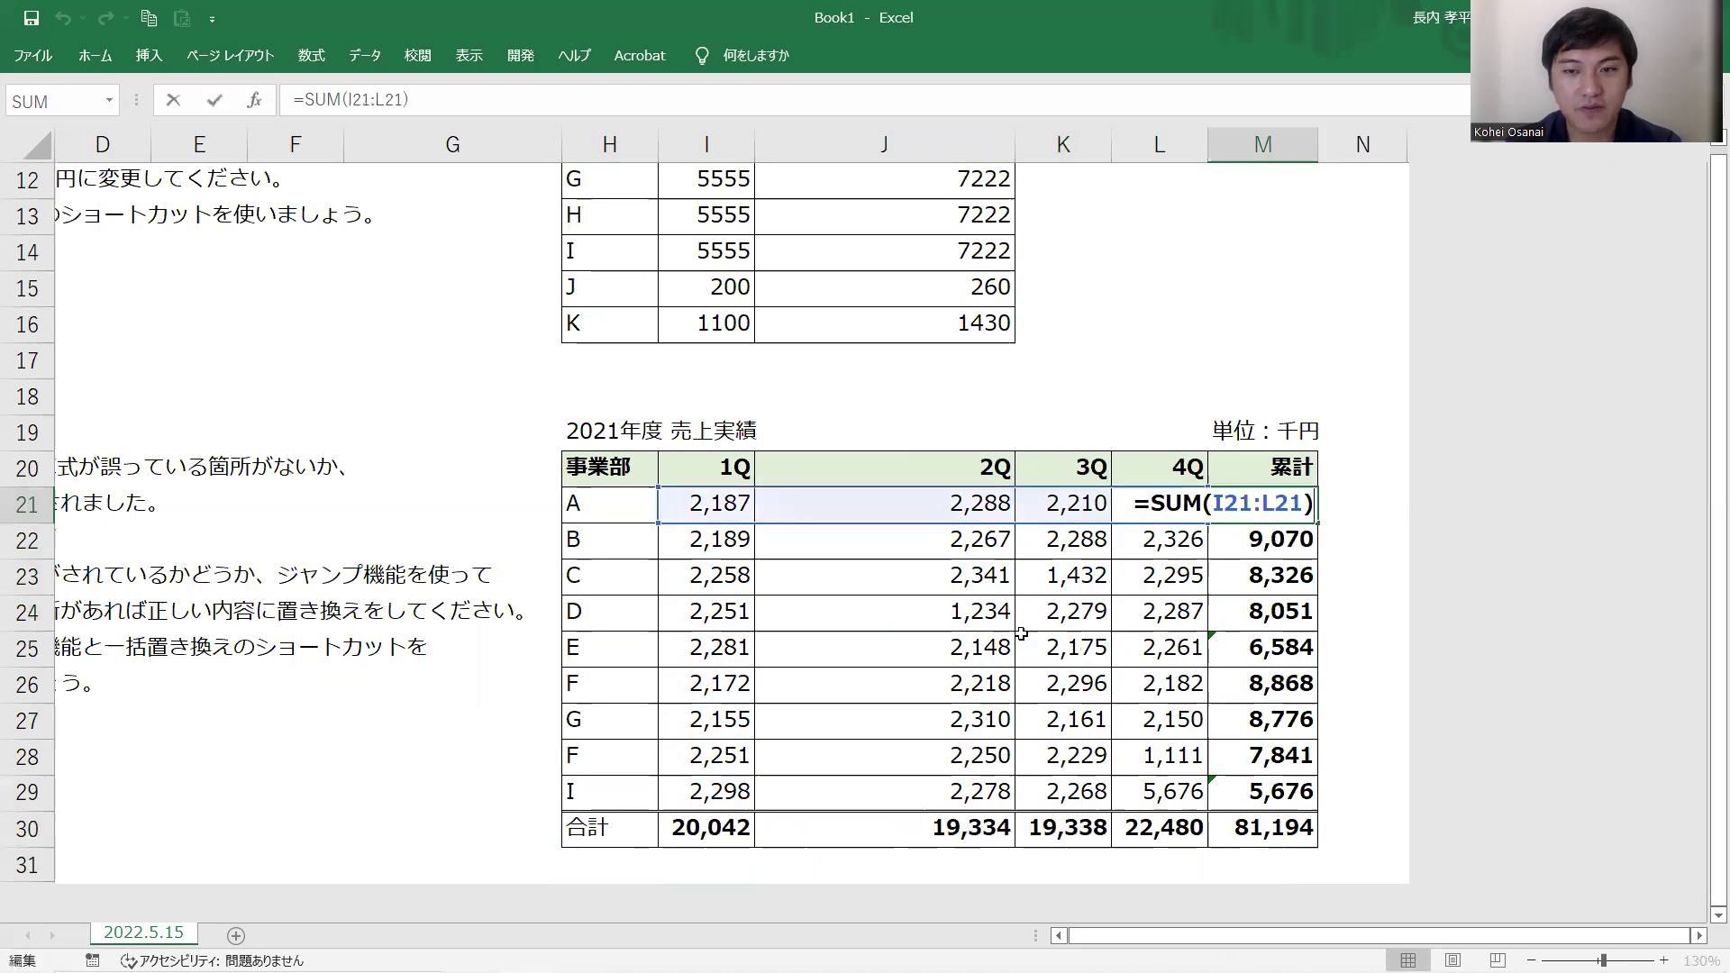
key("Return")
key("F2")
key("Return")
key("F2")
key("Return")
key("F2")
key("Return")
key("F2")
key("Return")
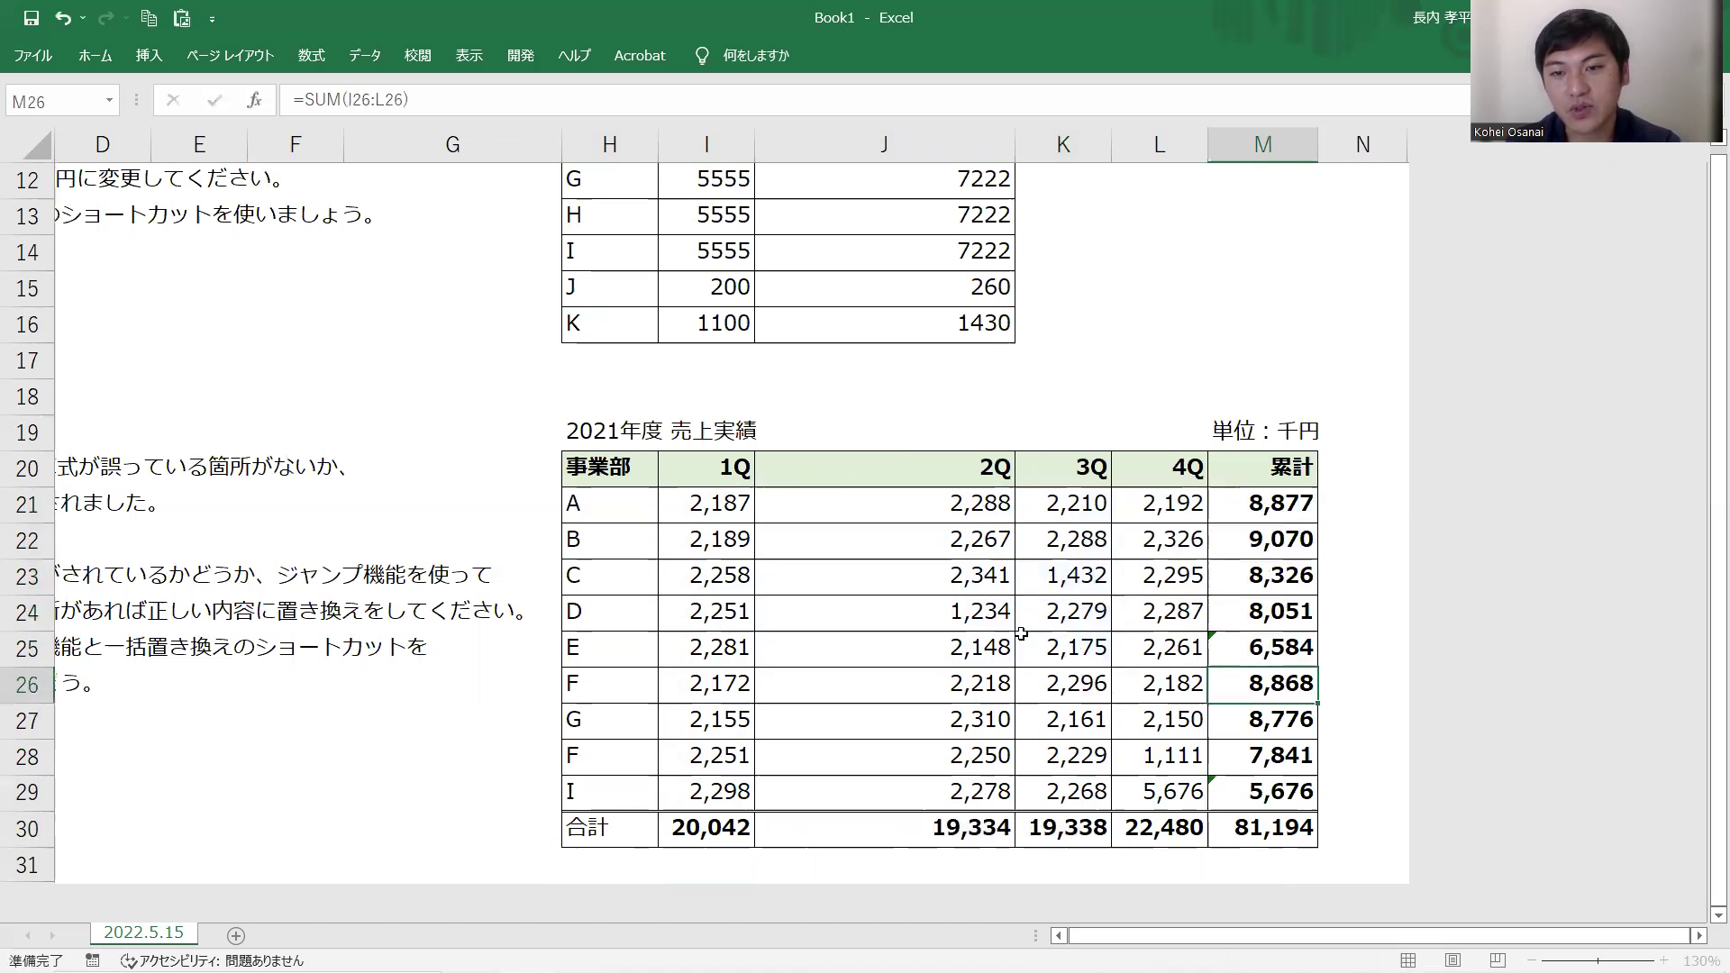
key("F2")
key("Return")
key("F2")
key("Return")
key("F2")
key("Return")
key("F2")
key("Return")
- Return to M21 and go through the 累計 formulas of the business divisions a second time
key("Up")
key("Up")
key("Up")
key("Up")
key("Up")
key("Up")
key("Up")
key("Up")
key("Up")
key("F2")
key("Return")
key("F2")
key("Return")
key("F2")
key("Return")
key("F2")
key("Return")
key("Return")
key("F2")
key("Return")
key("Return")
key("Return")
key("F2")
key("Return")
- Display precedent trace arrows for the 累計 formulas of divisions A and B in M21 and M22
key("Up")
key("Up")
key("Up")
key("Up")
key("Up")
key("Up")
key("Up")
key("Up")
key("Up")
key("alt+t")
key("u")
key("t")
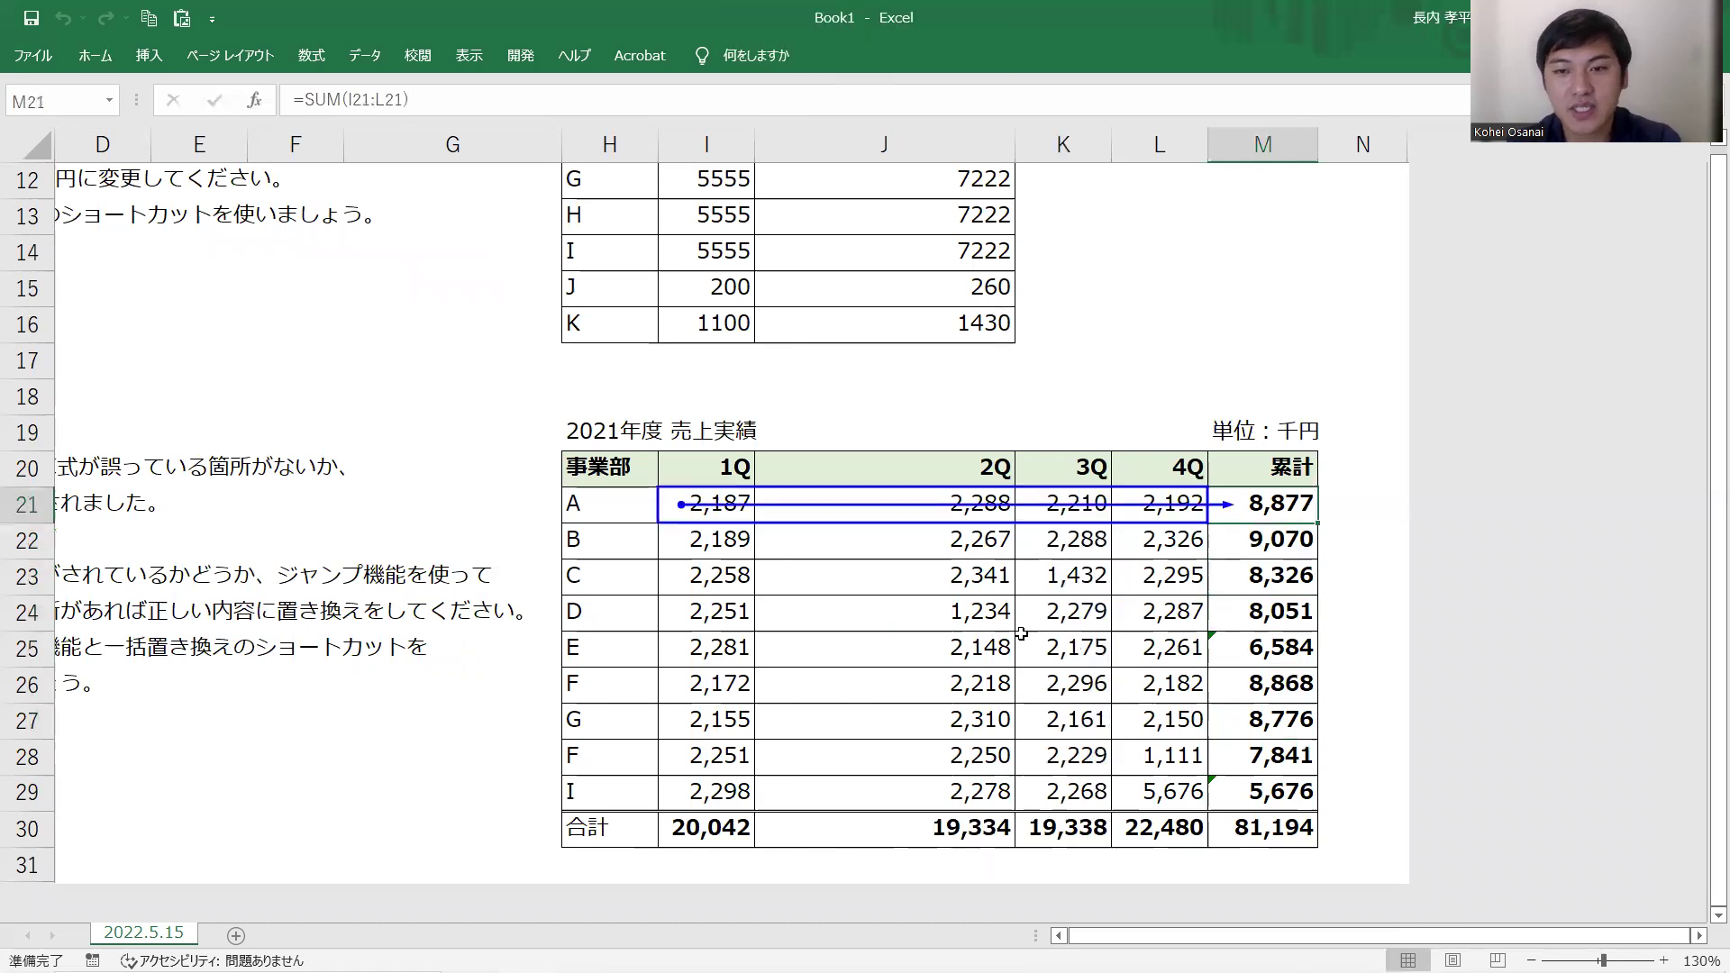
key("Down")
key("alt+t")
key("u")
key("t")
key("Down")
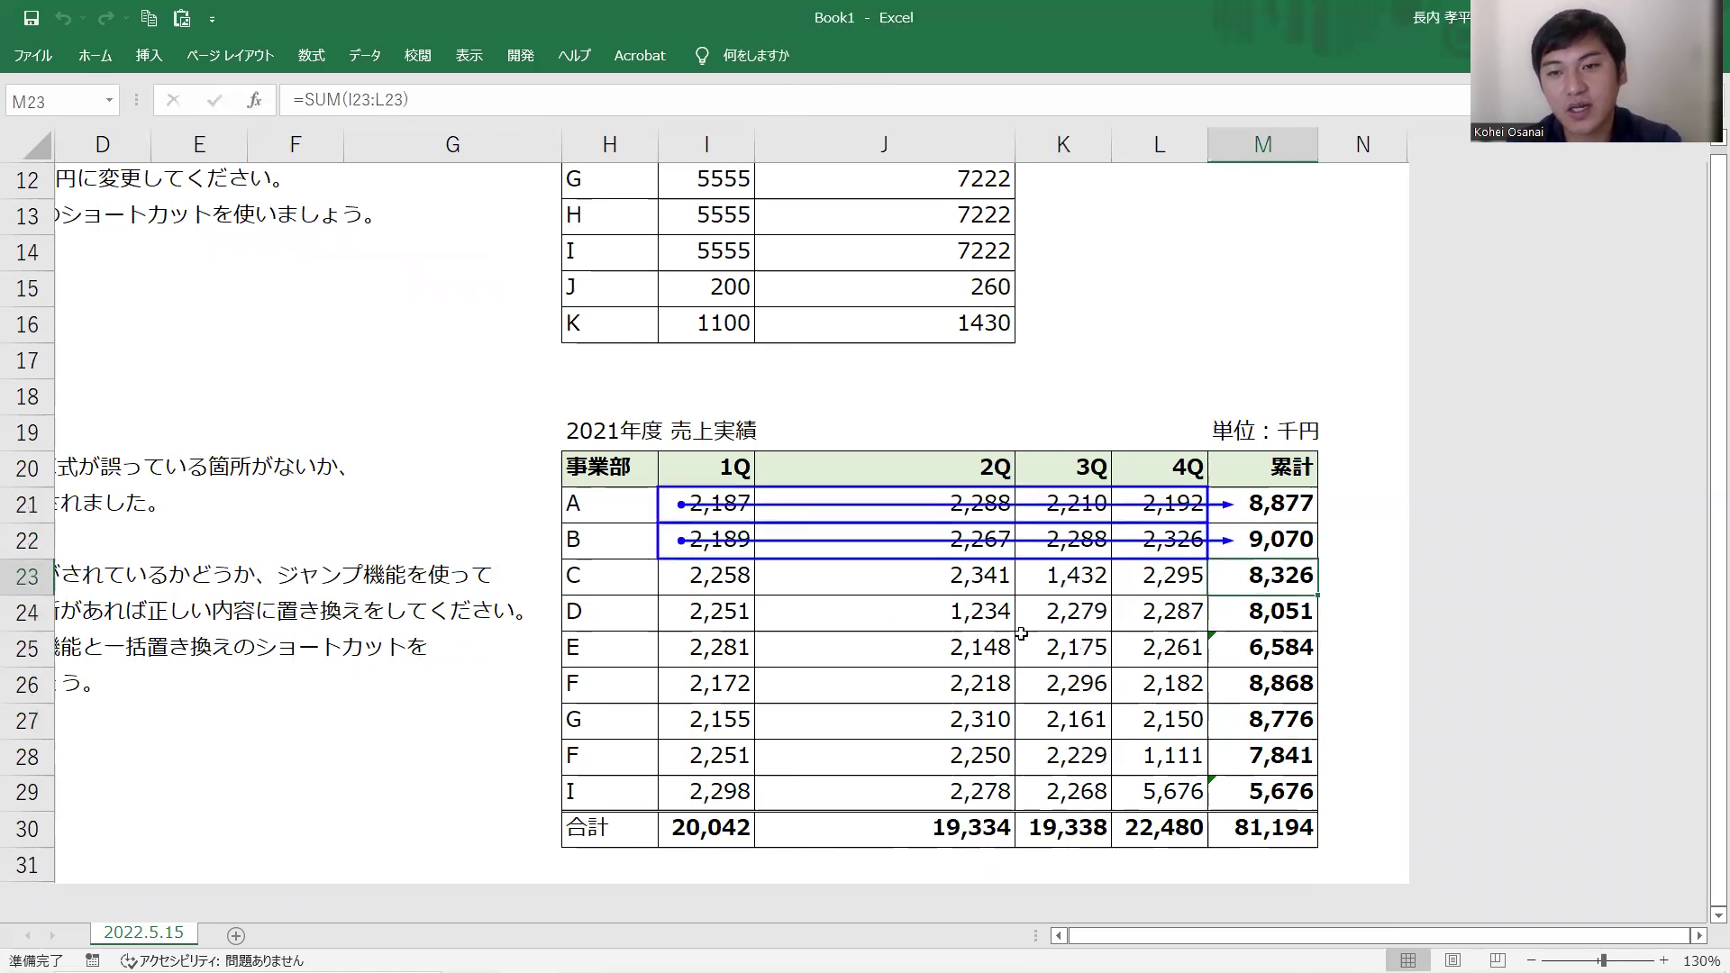
- Add precedent trace arrows for the 累計 formulas of divisions C and D in M23 and M24
key("alt+t")
key("u")
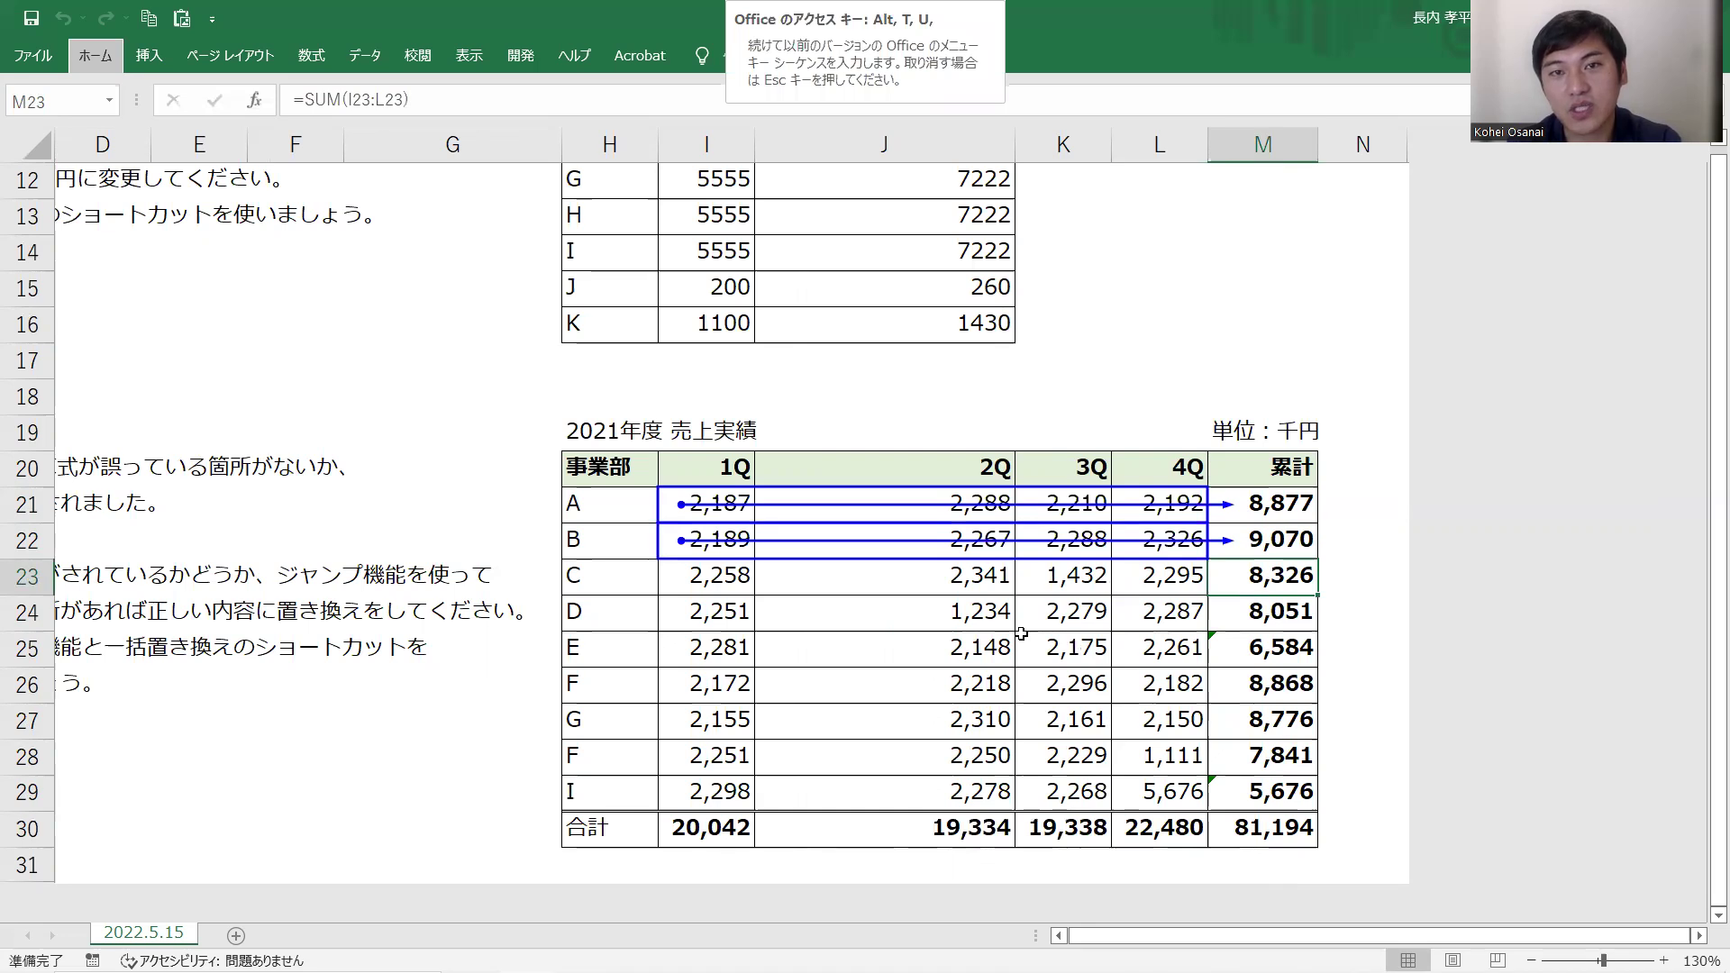
key("t")
key("Down")
key("alt+t")
key("u")
key("t")
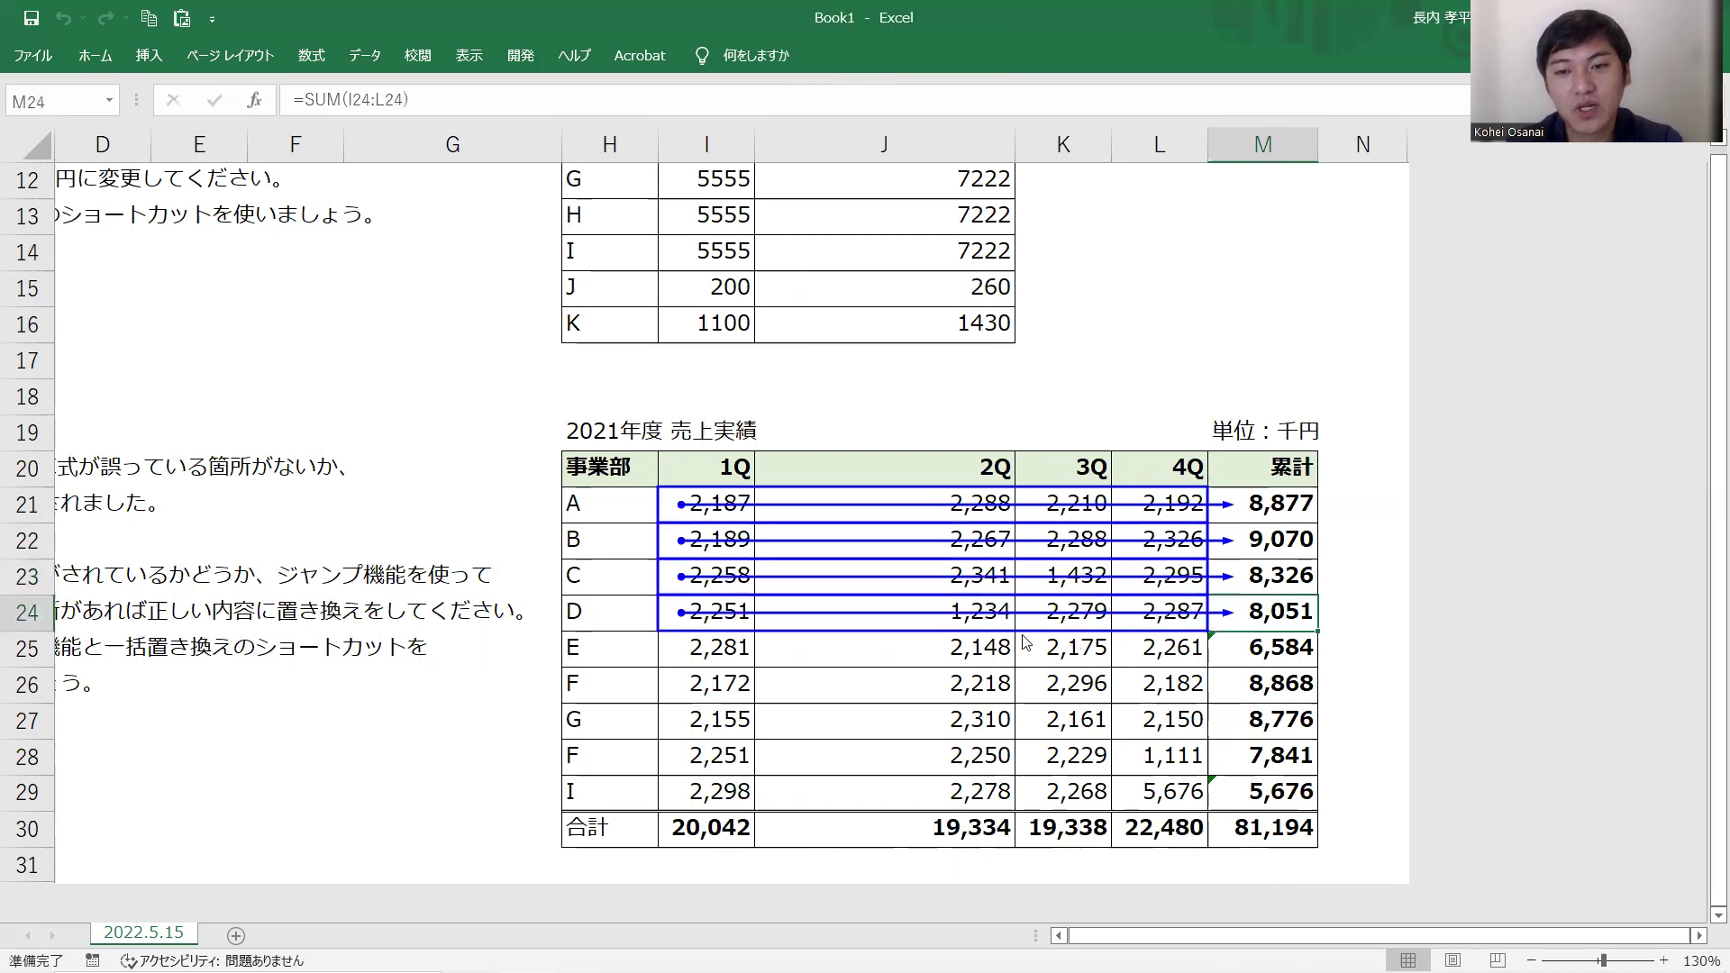
- Trace the precedents of division E's 累計 formula in M25
key("Down")
key("Down")
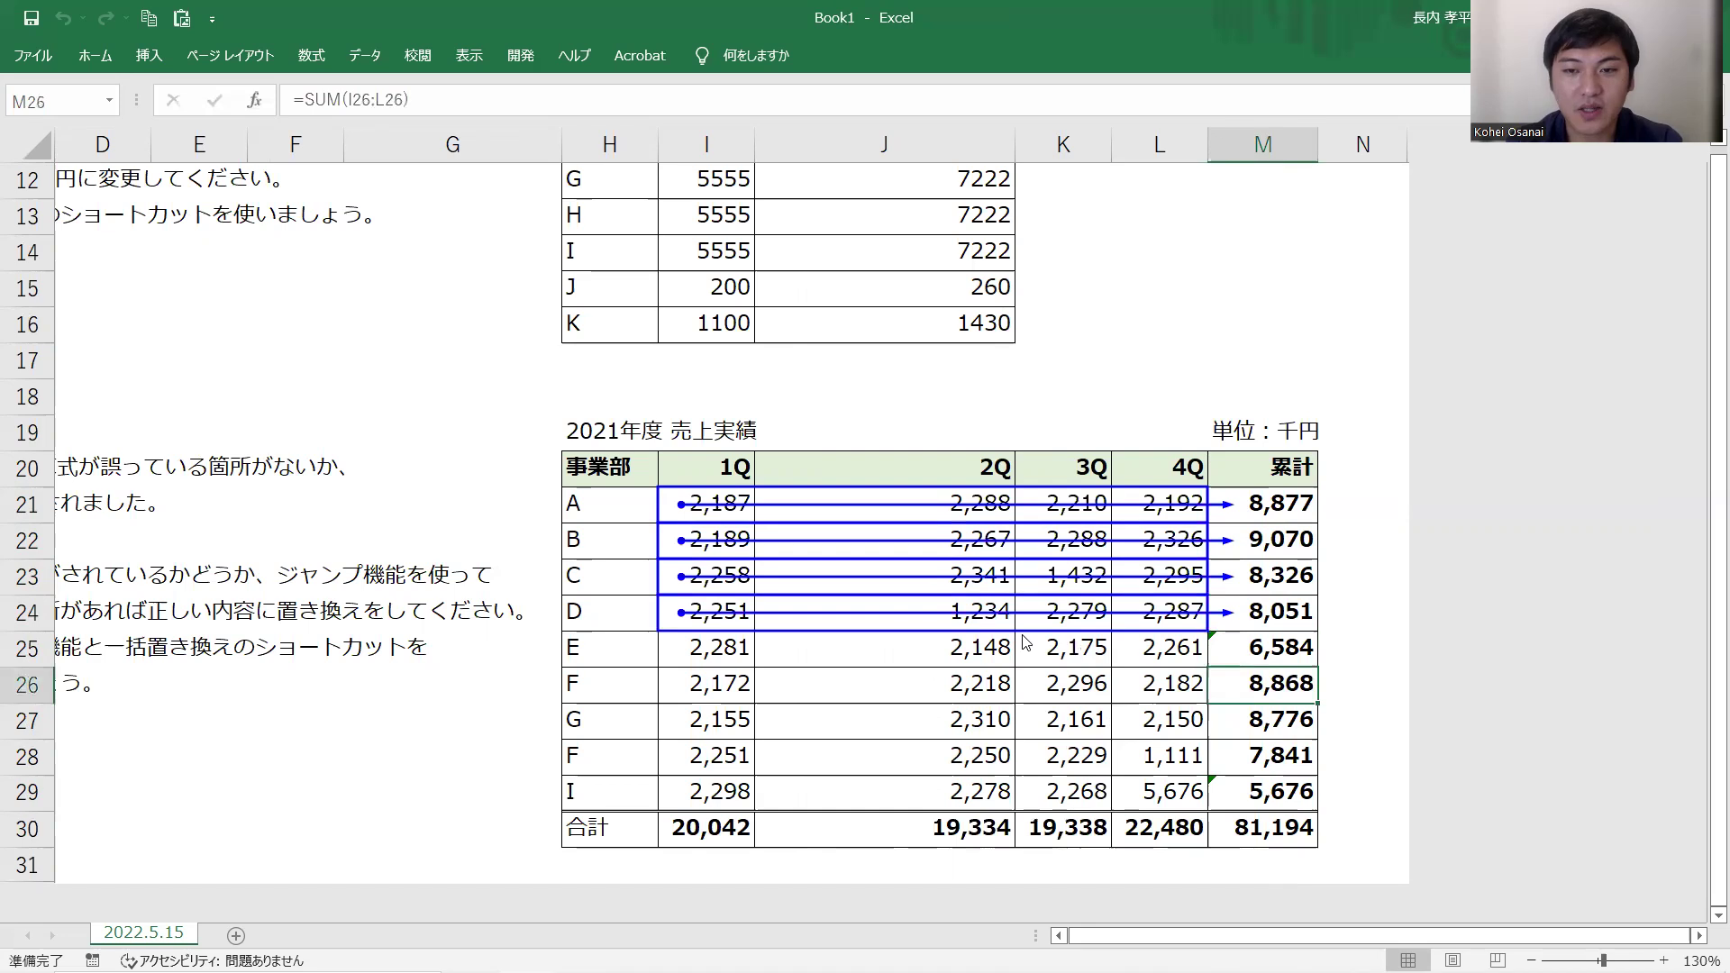
key("Up")
key("alt+t")
key("u")
key("t")
- Open division E's 累計 formula in M25 and check which quarters its SUM range covers
key("Down")
key("Down")
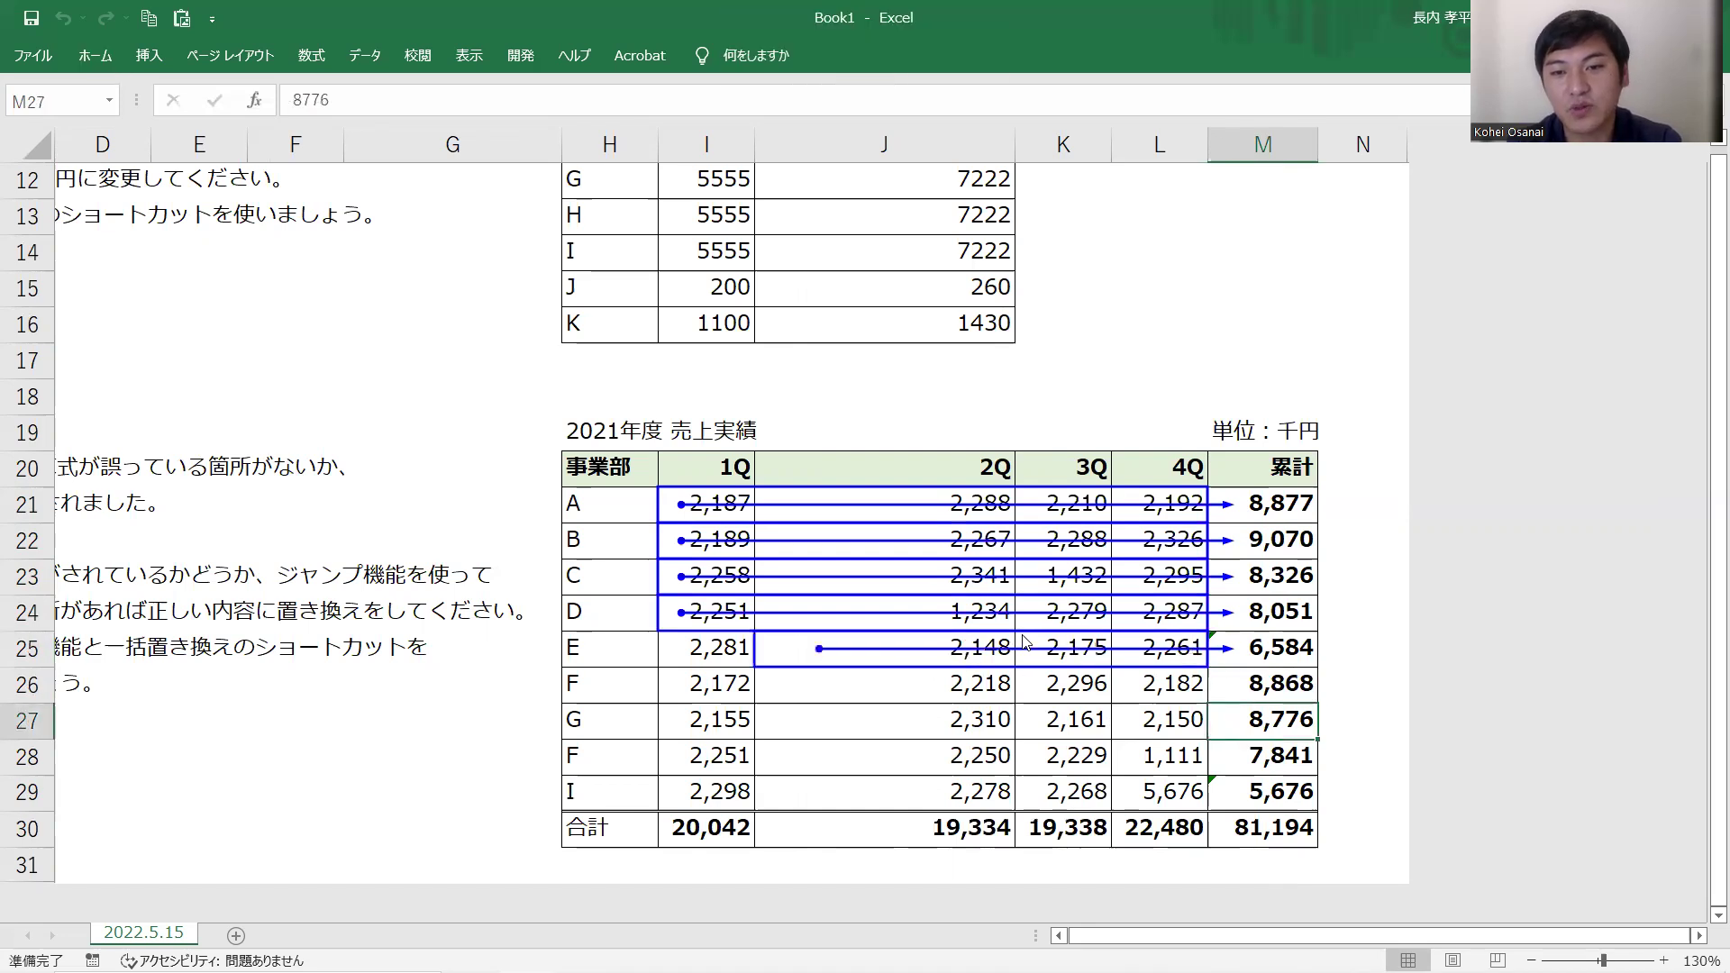
key("Up")
key("Up")
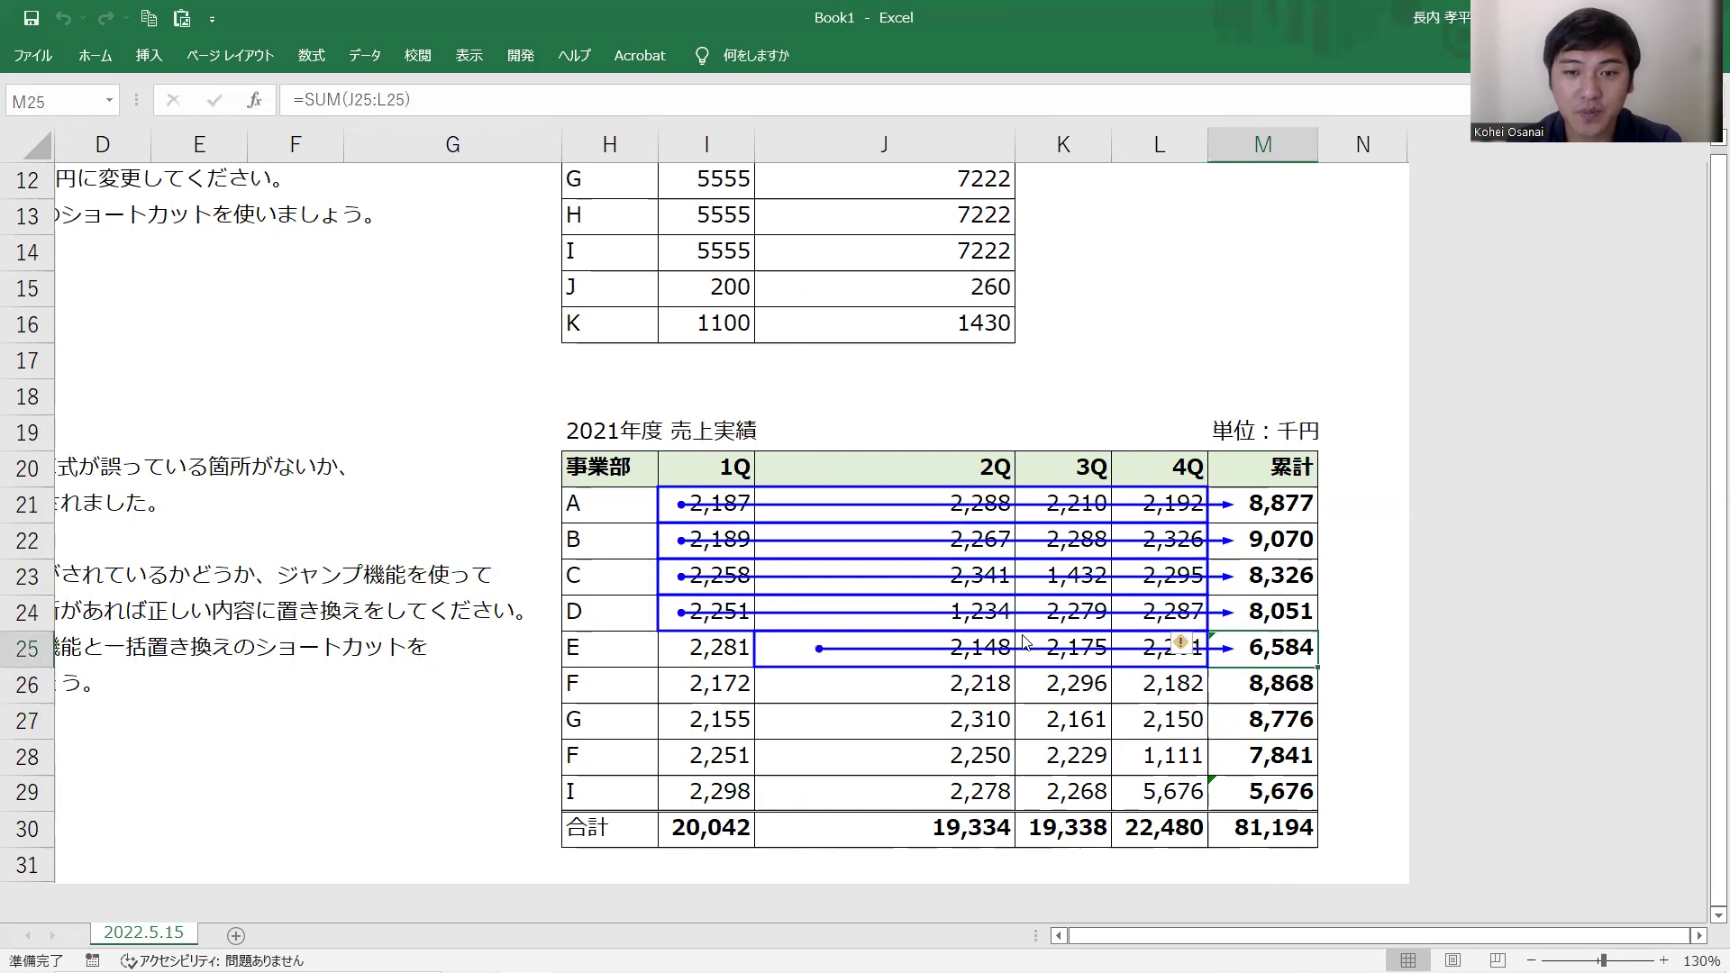
double_click(1264, 648)
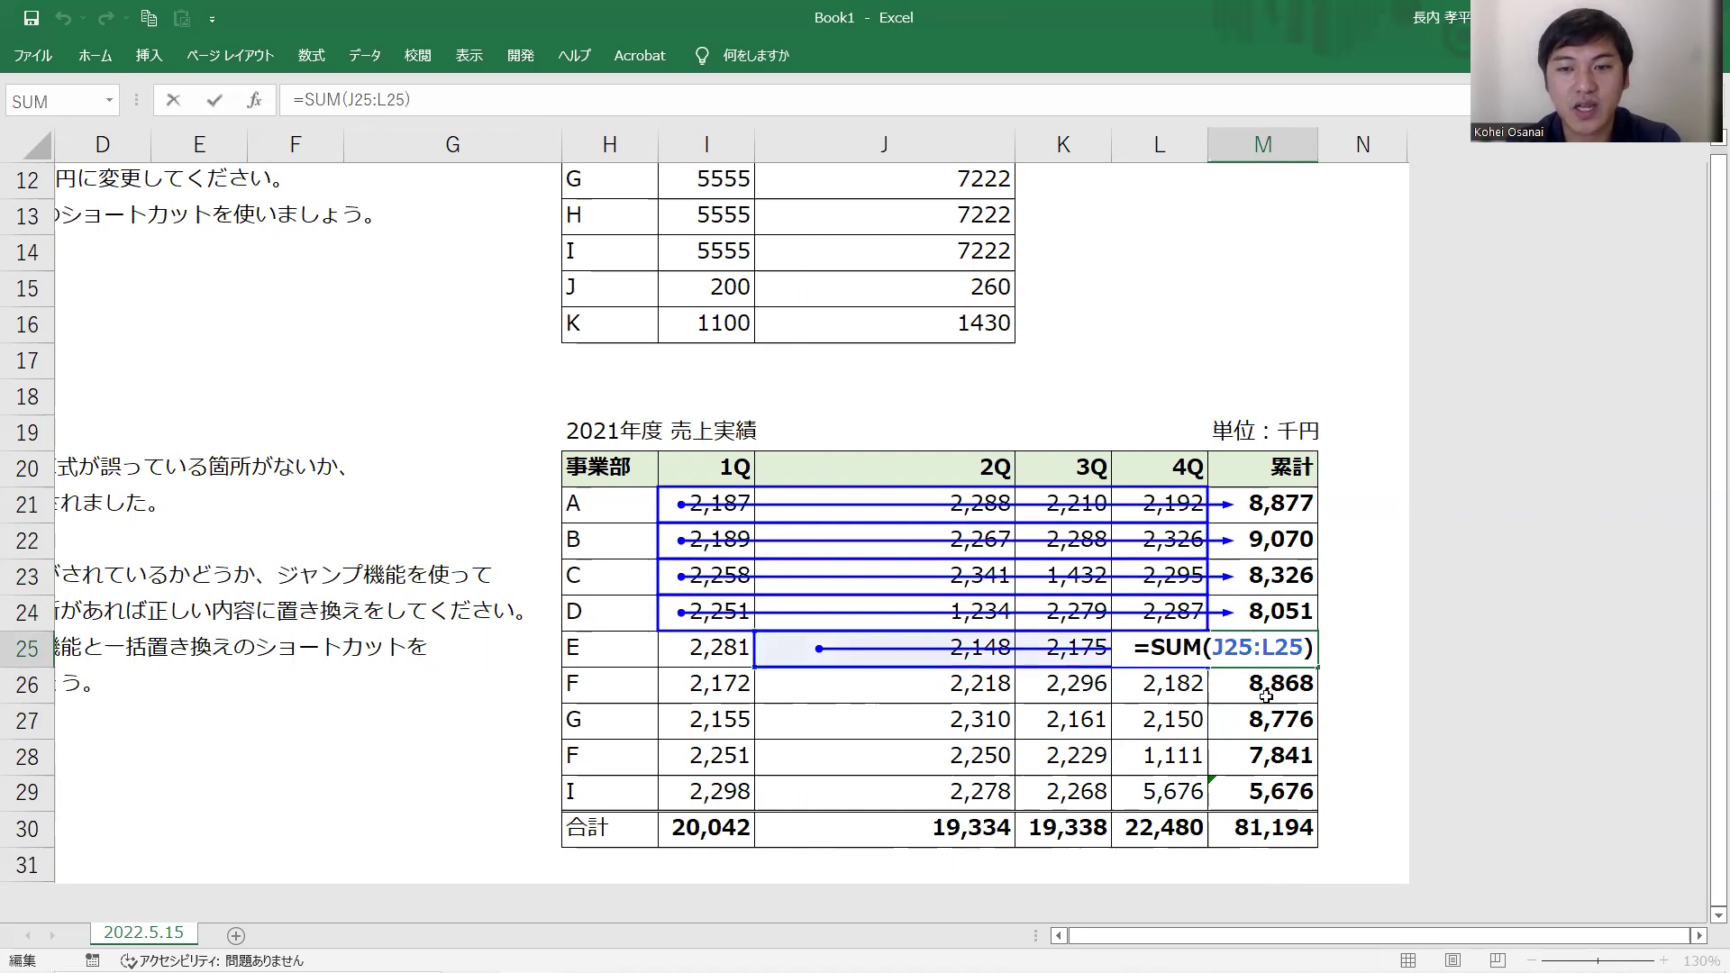
left_click_drag(1201, 648, 1270, 654)
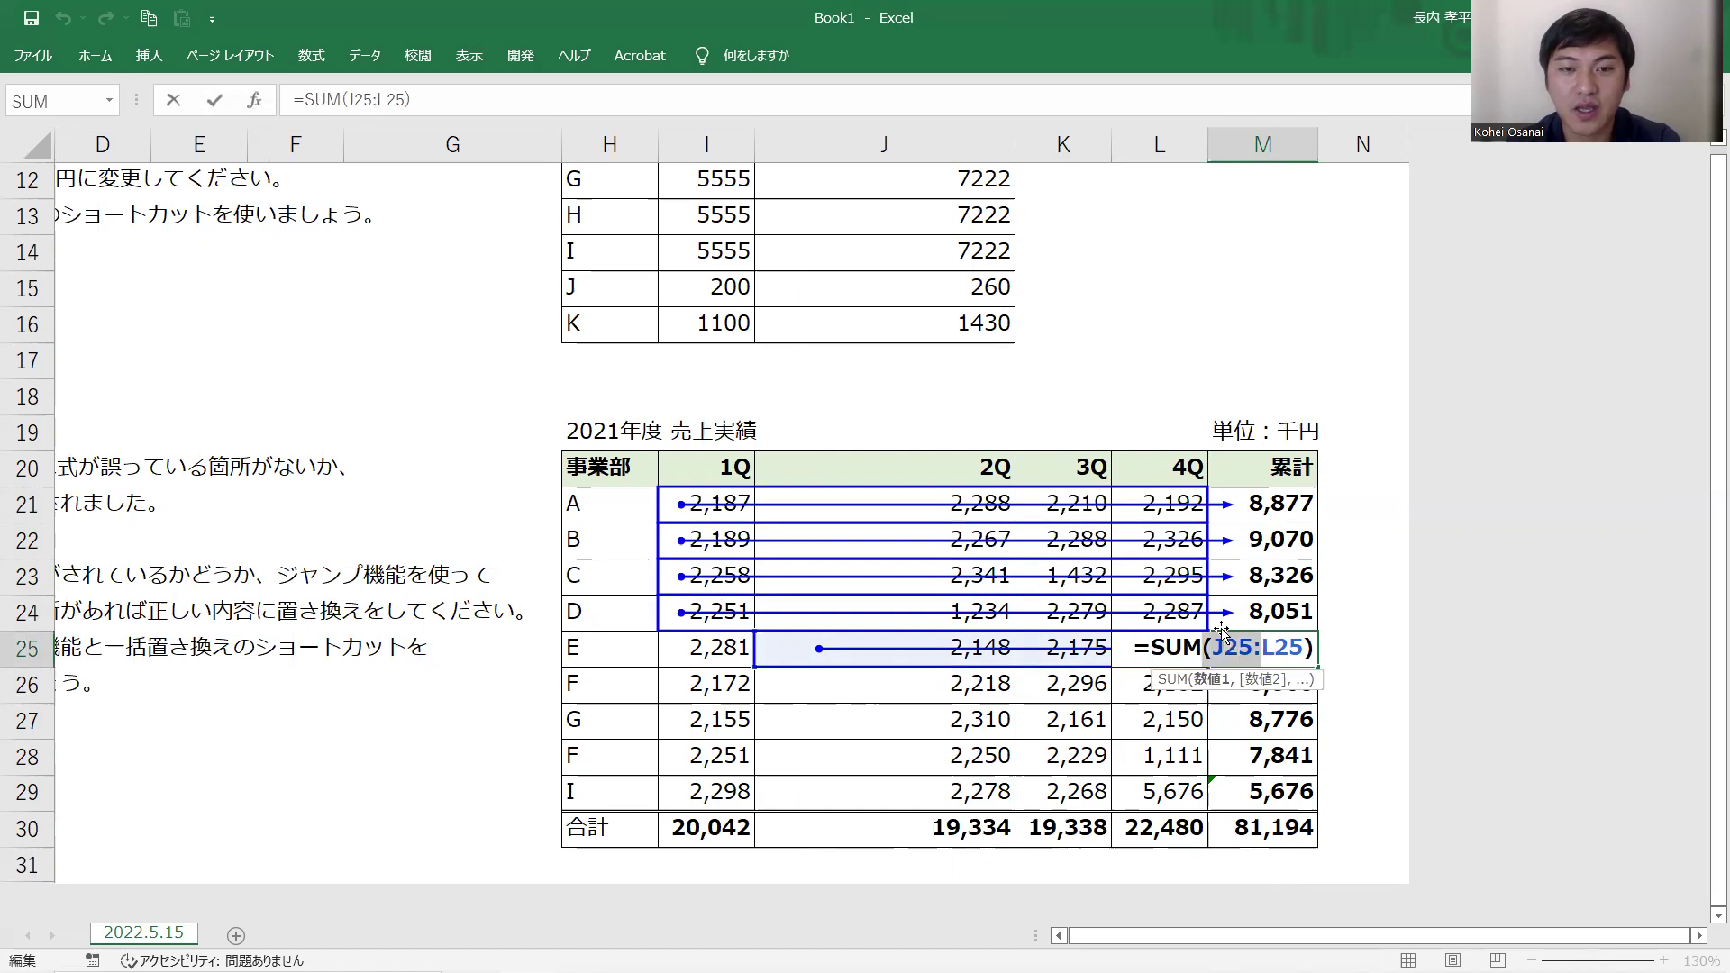
left_click(694, 138)
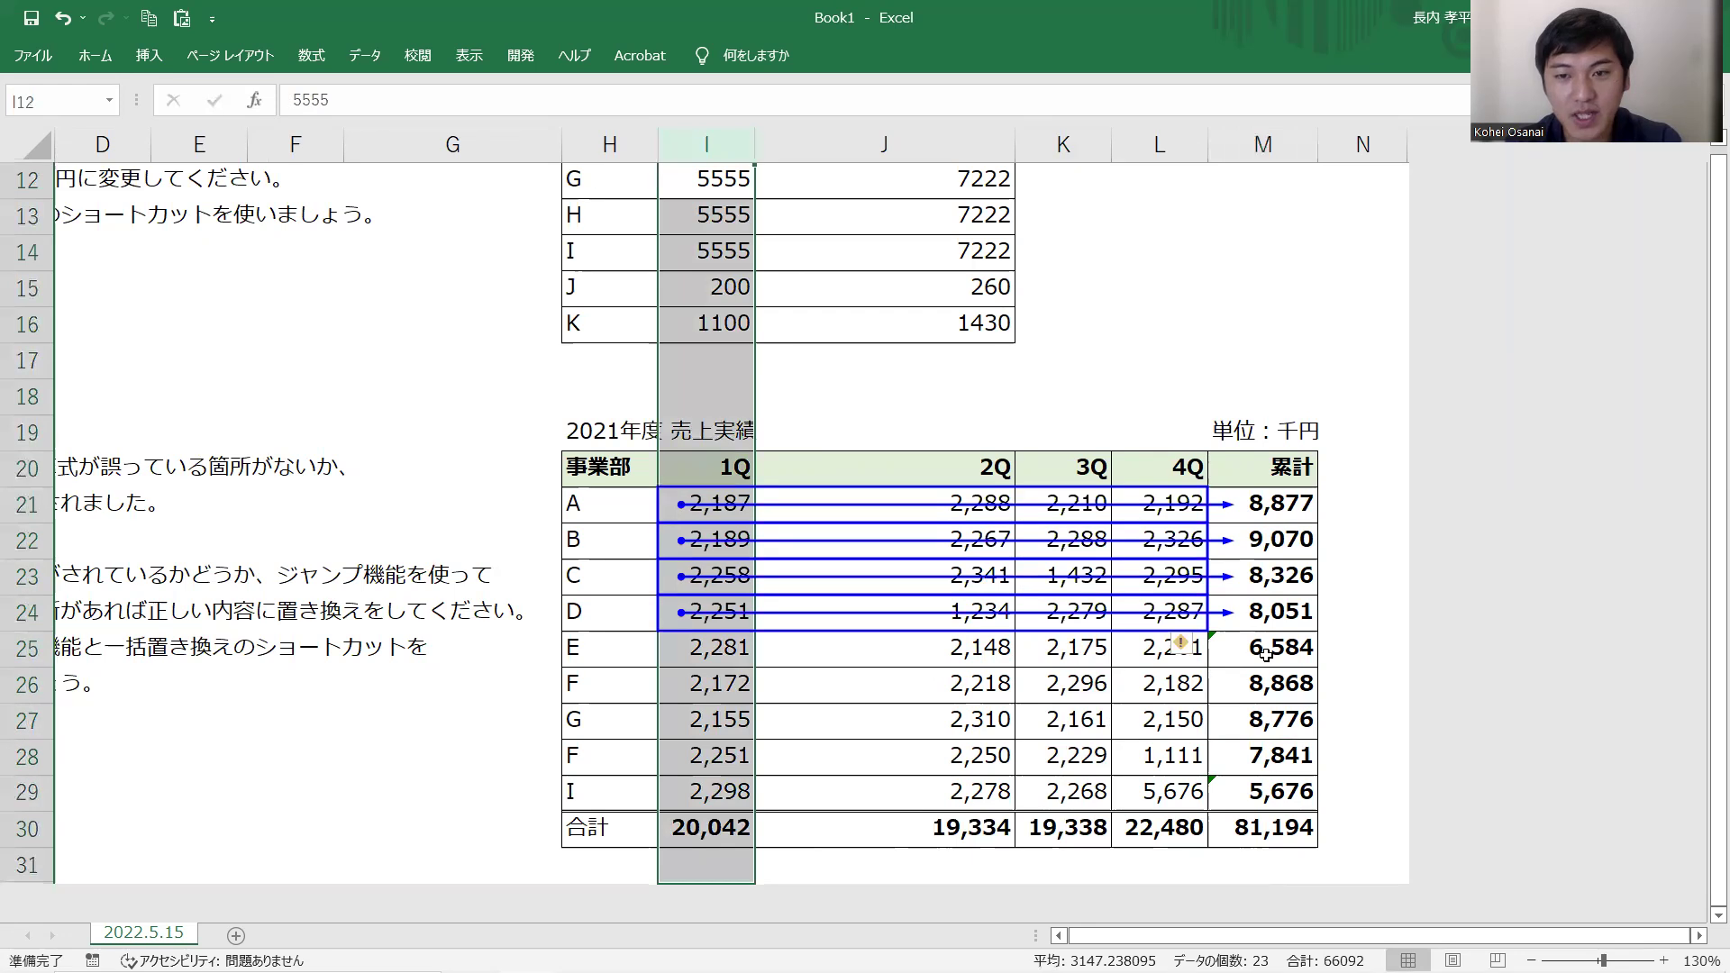
- Remove all precedent trace arrows from the sheet
left_click(1265, 654)
key("alt+m")
key("a")
key("a")
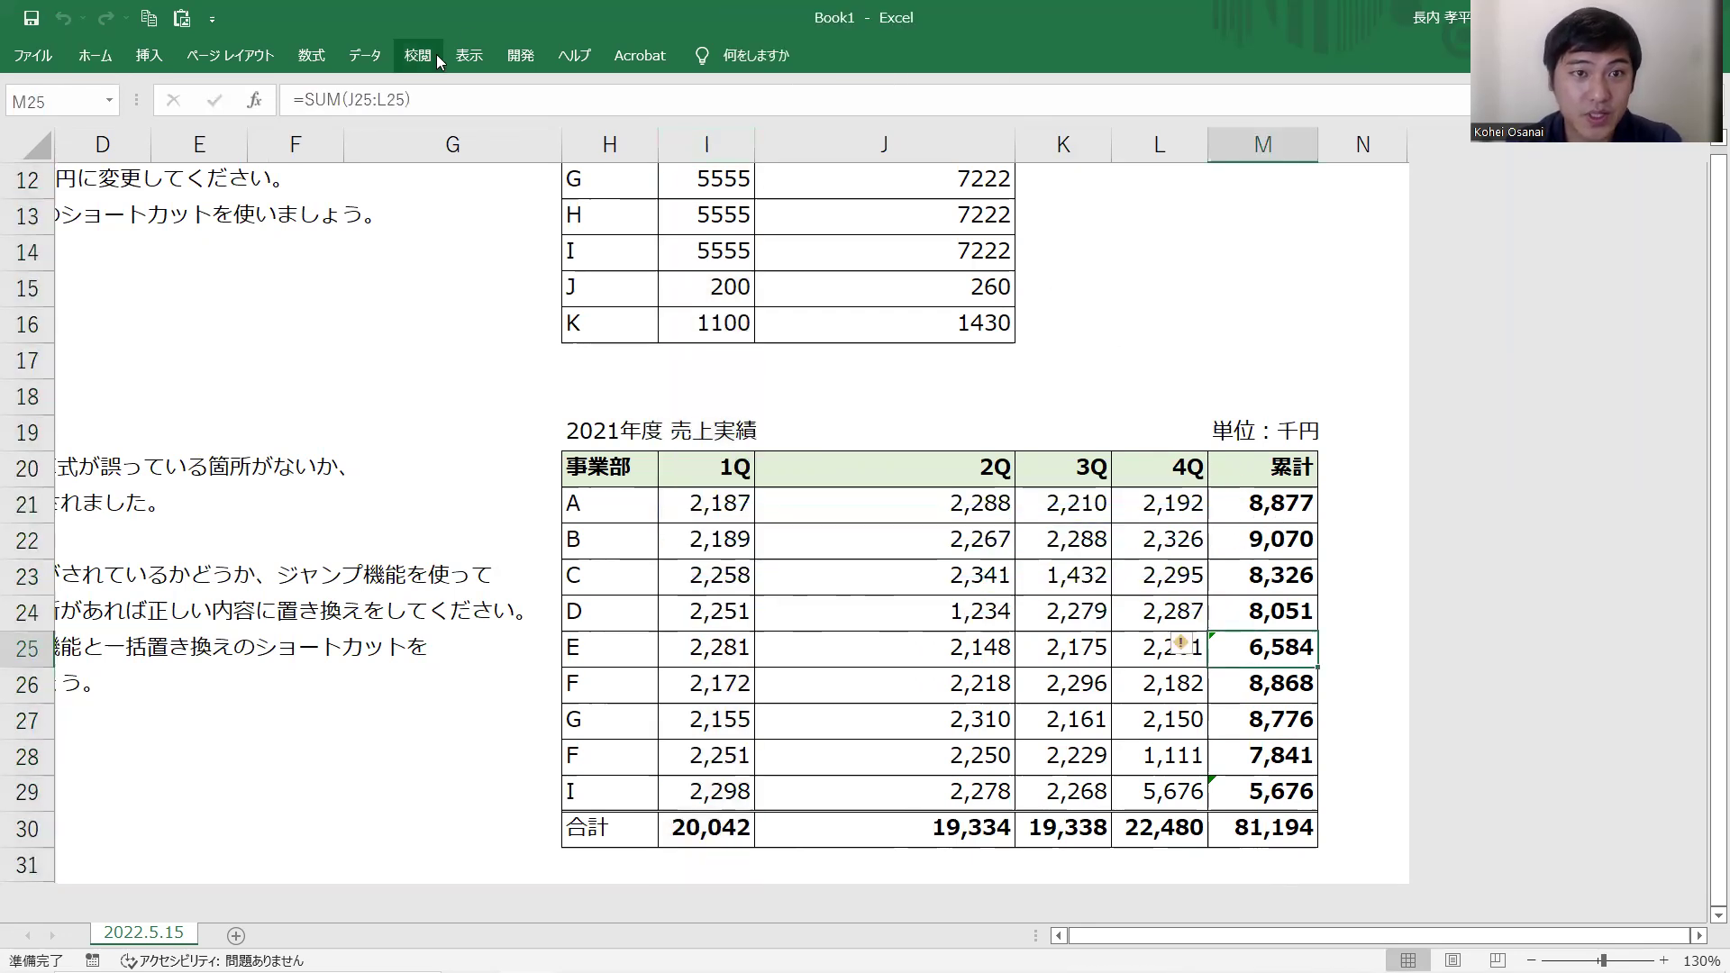
- Trace the precedents of division A's 累計 formula in M21
left_click(315, 54)
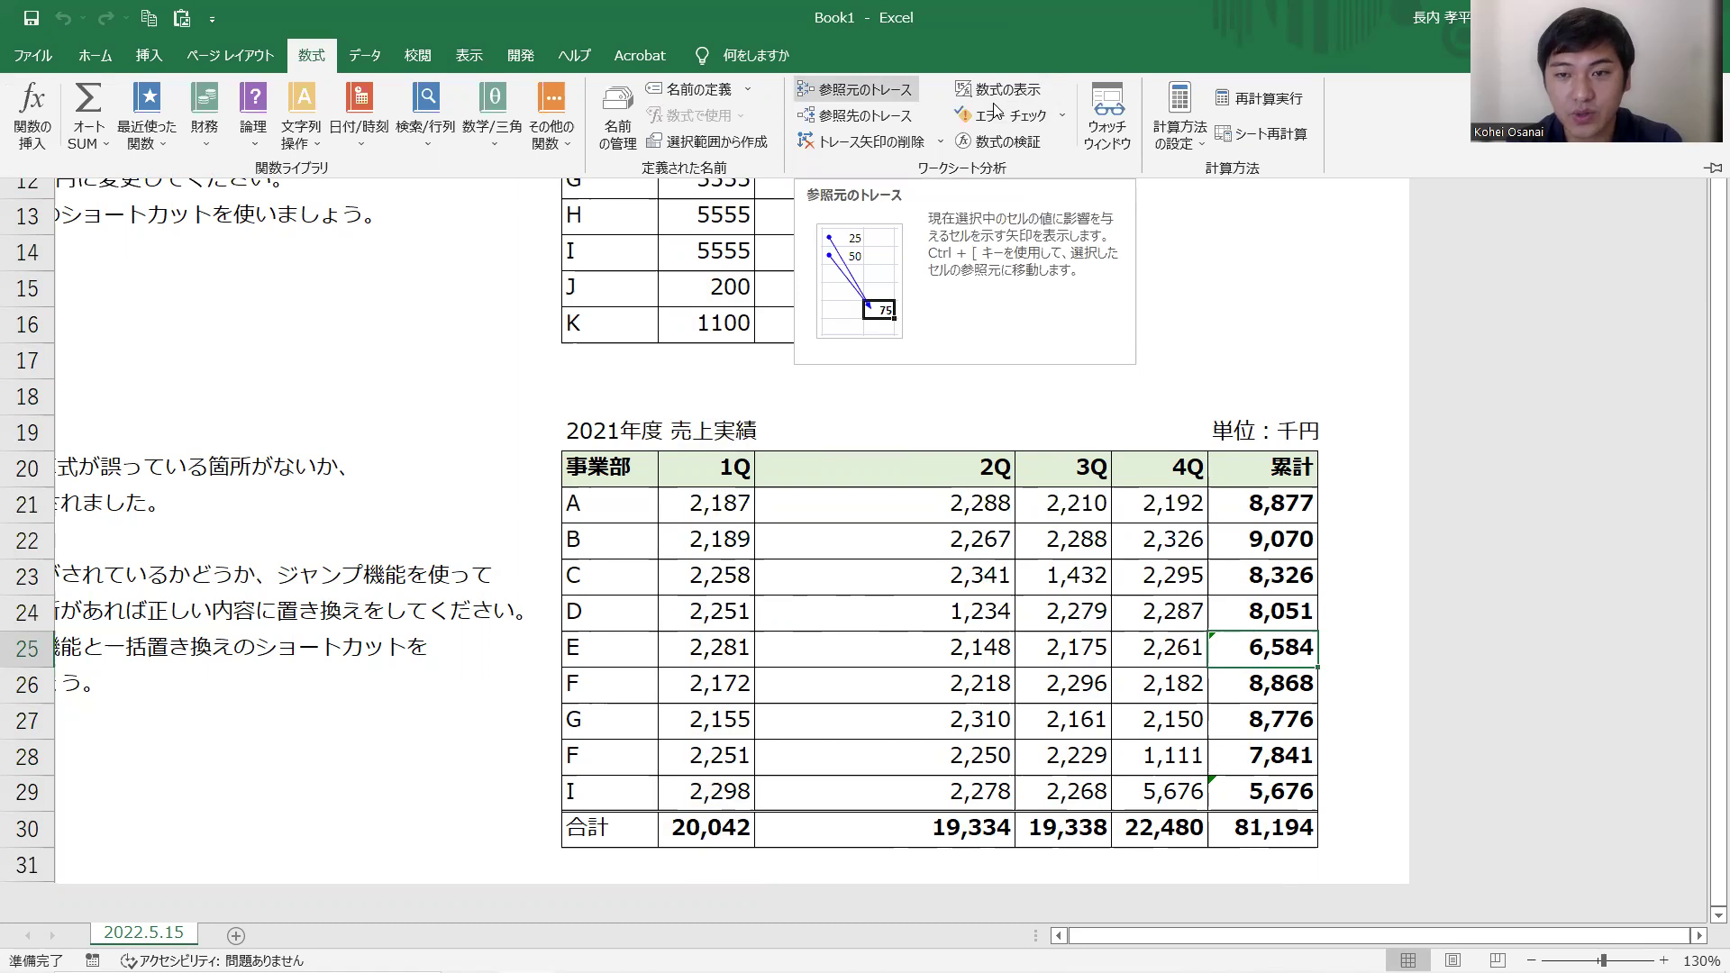
left_click(1300, 502)
key("alt+t")
key("u")
key("t")
key("alt+t")
key("u")
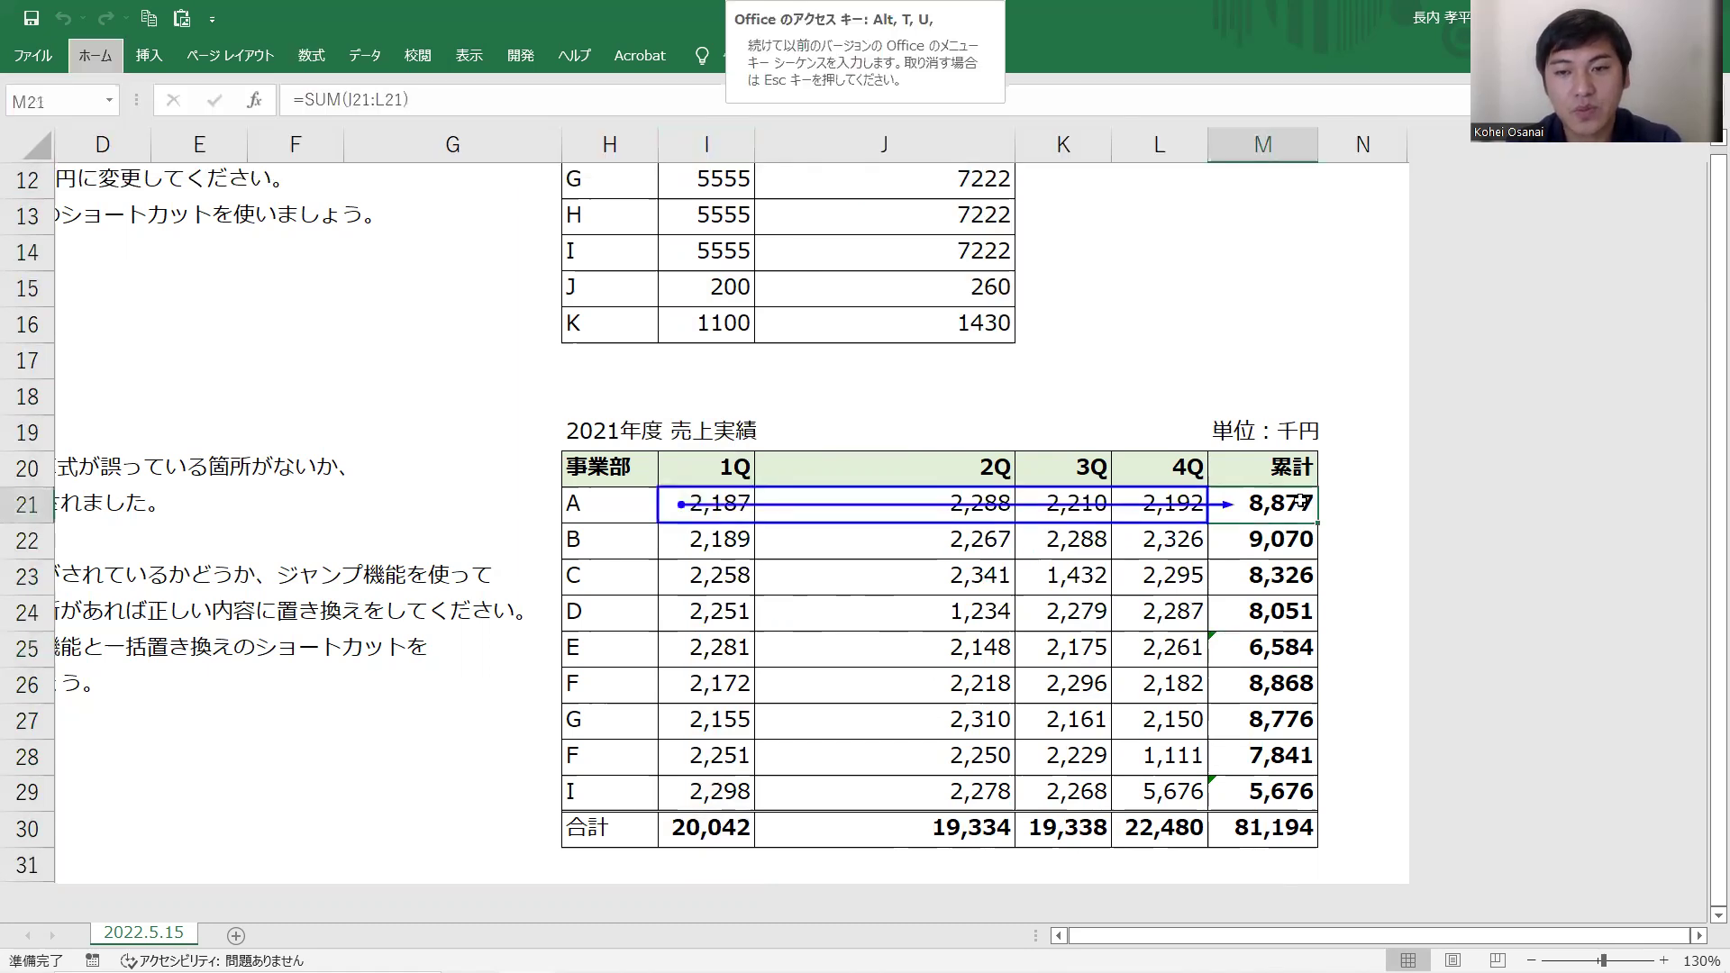
key("Escape")
- Trace the precedents of division B's 累計 formula in M22
left_click(1294, 541)
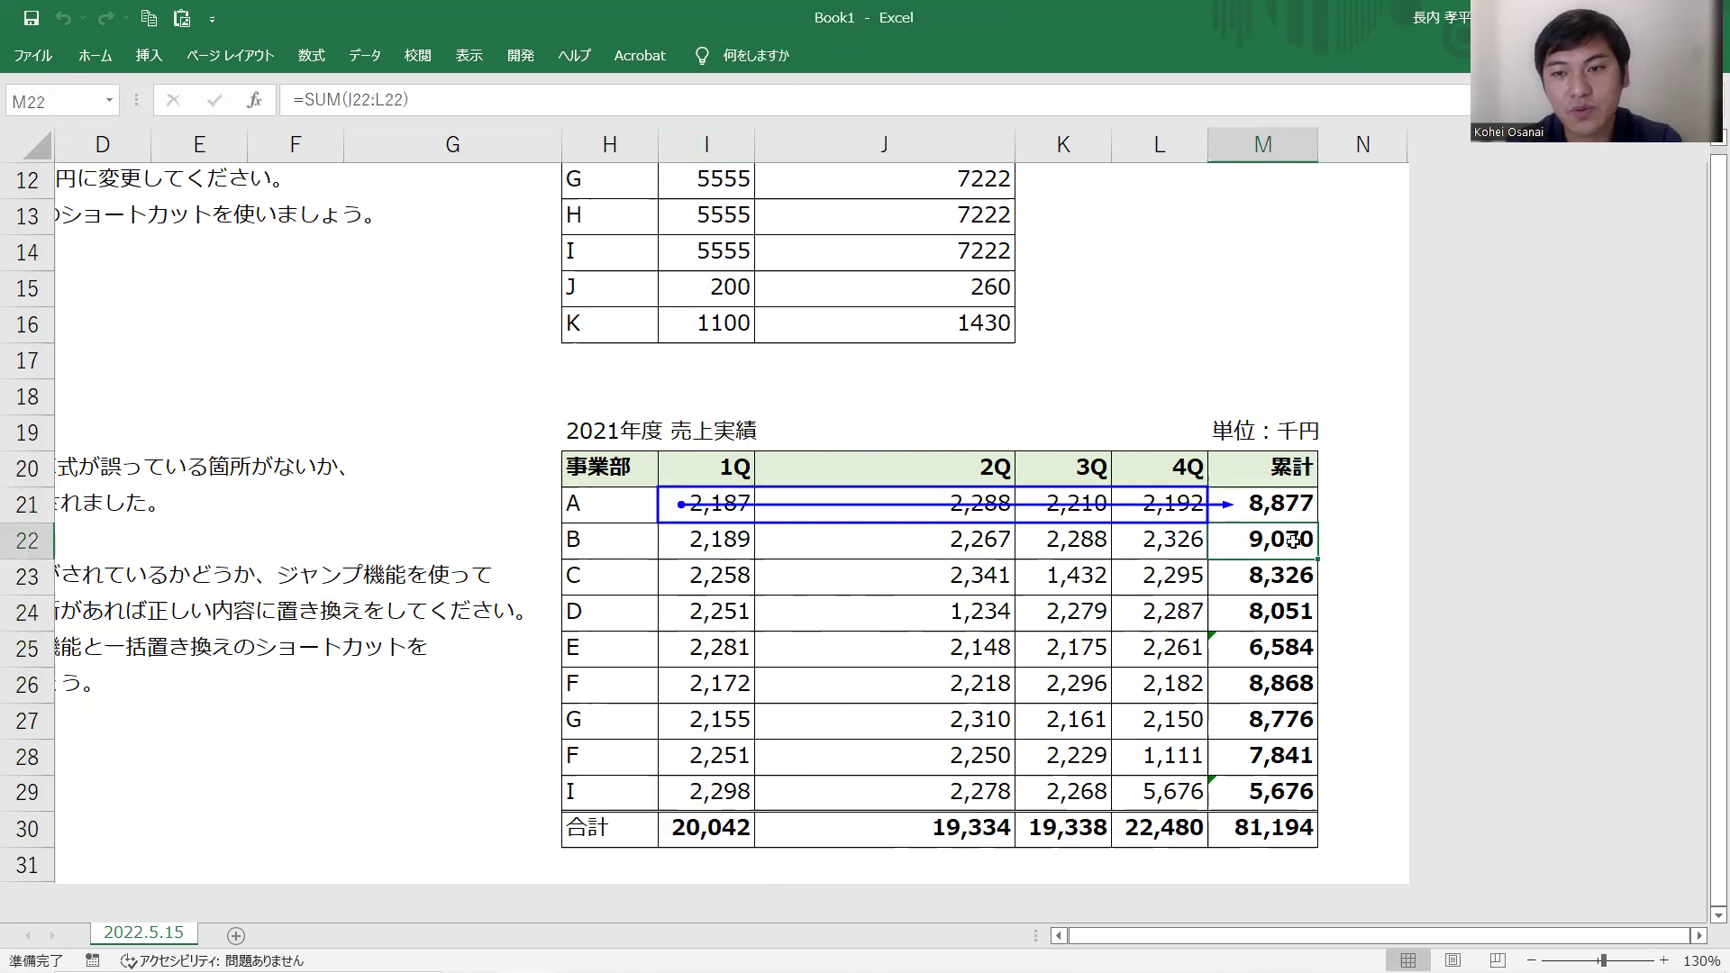
type("tu")
key("Escape")
key("alt+t")
key("u")
key("t")
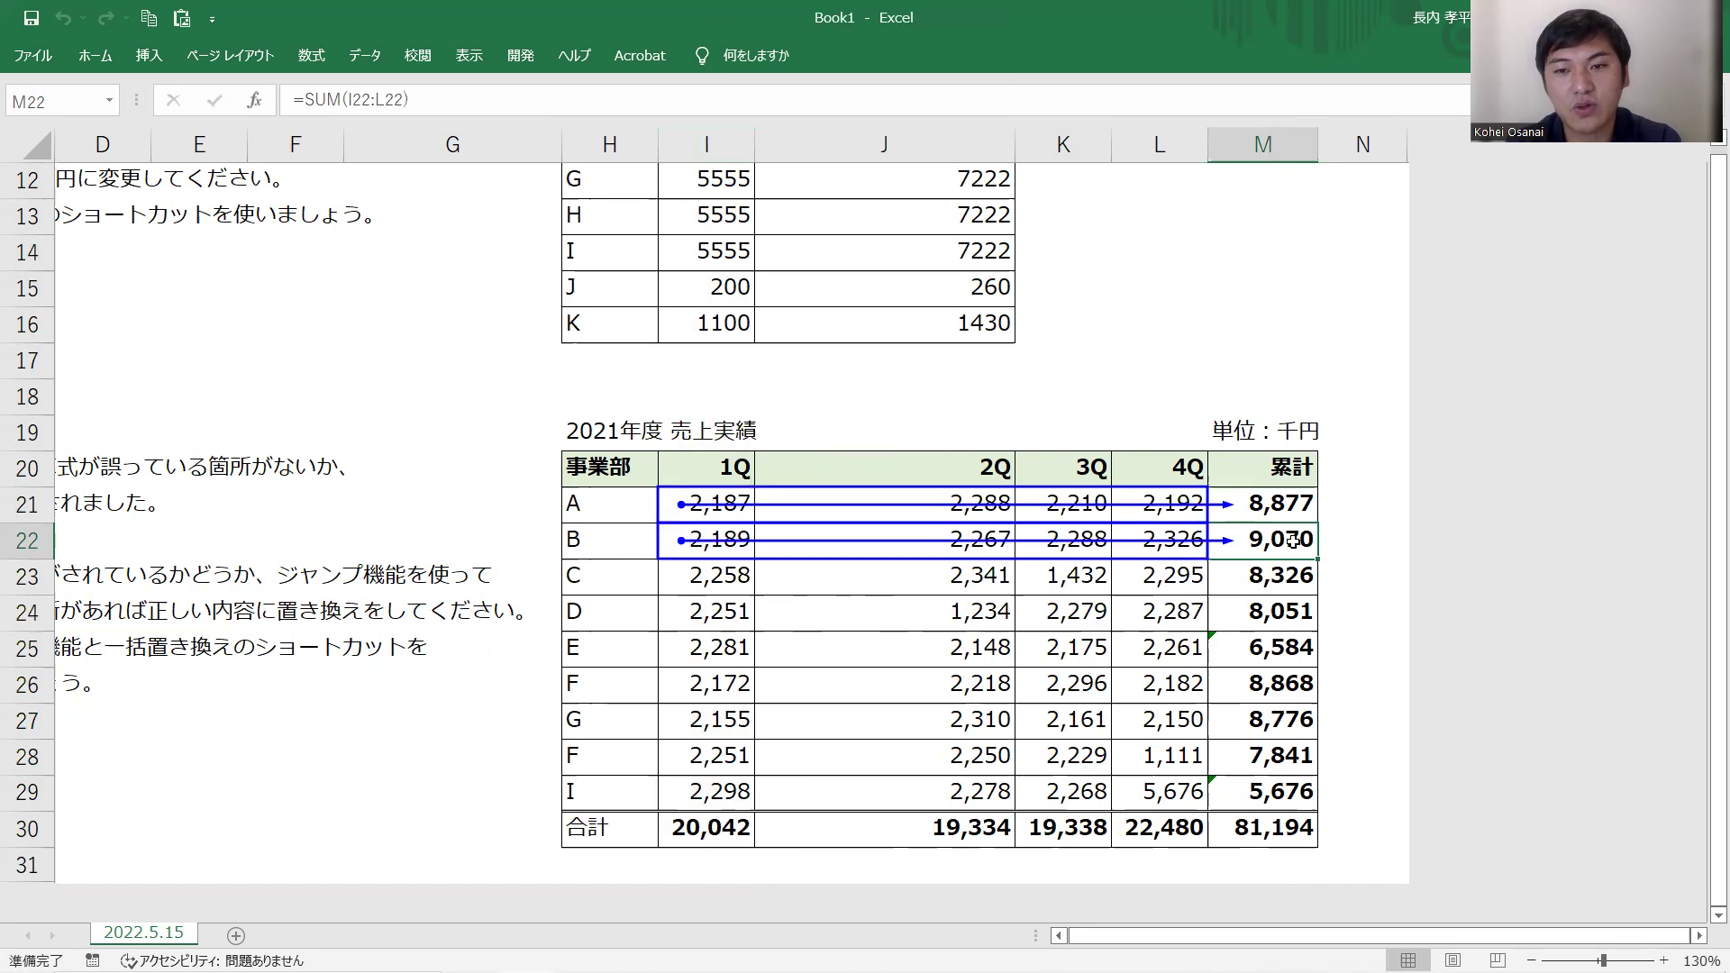
- Clear the trace arrows leading to M21 and M22
key("alt+t")
key("u")
key("a")
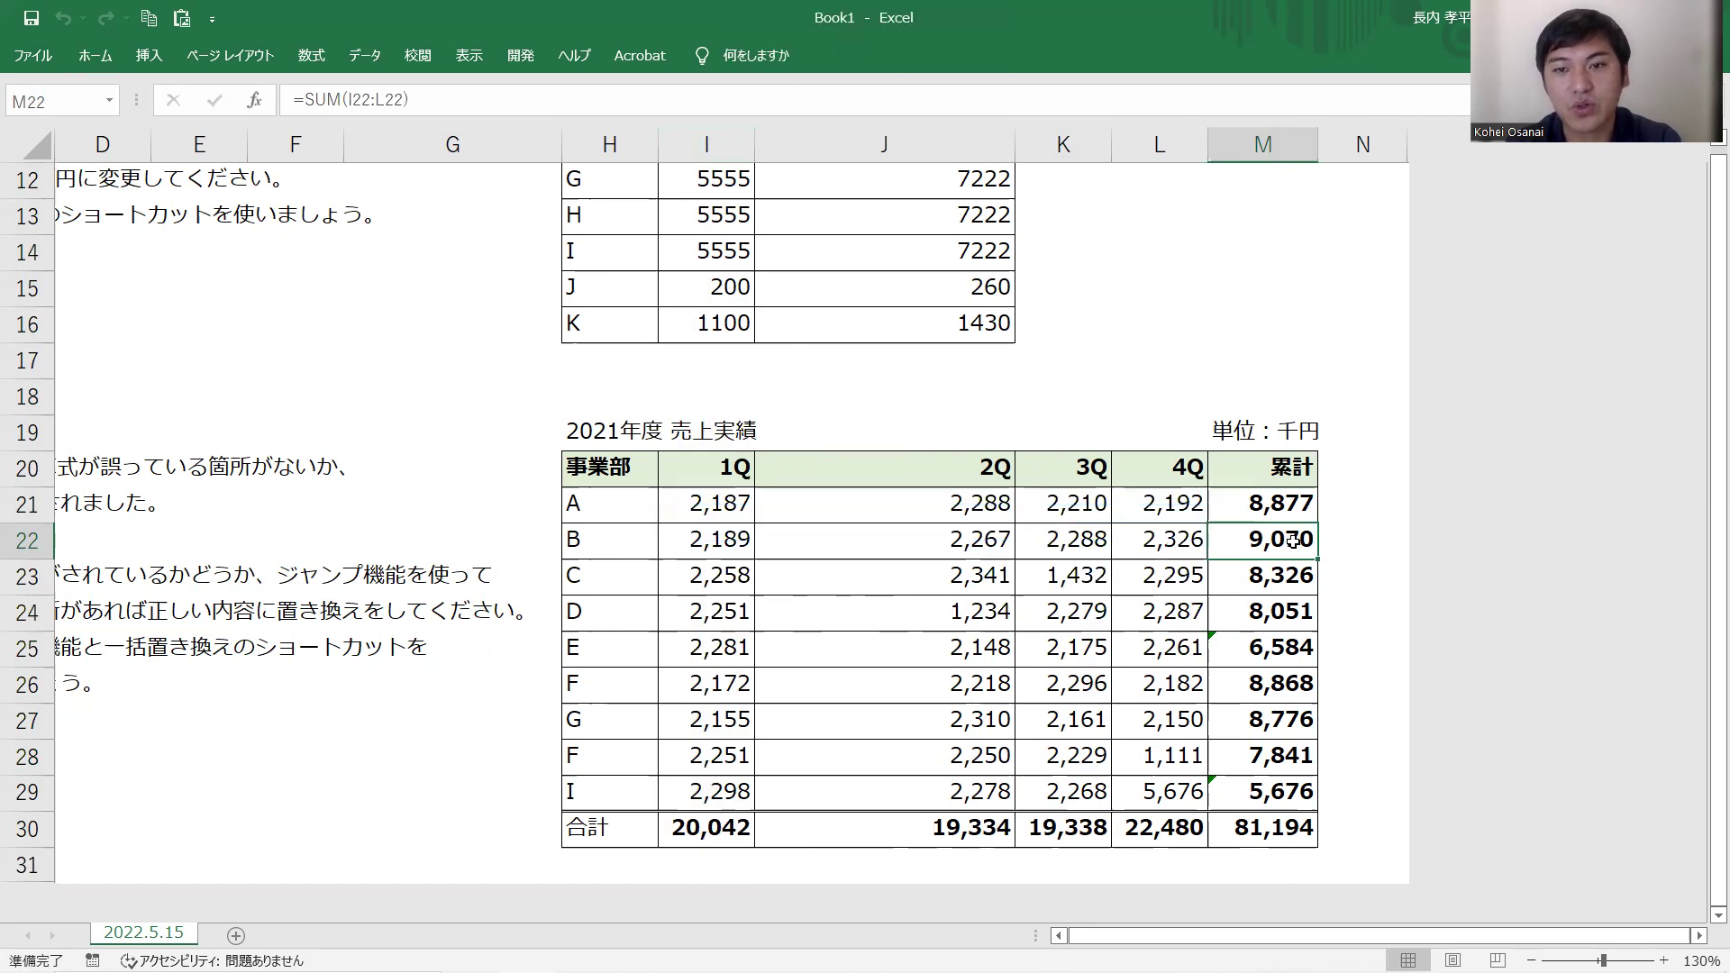
- Display the precedent arrow for M22 once more and remove it again
key("alt+t")
key("u")
key("t")
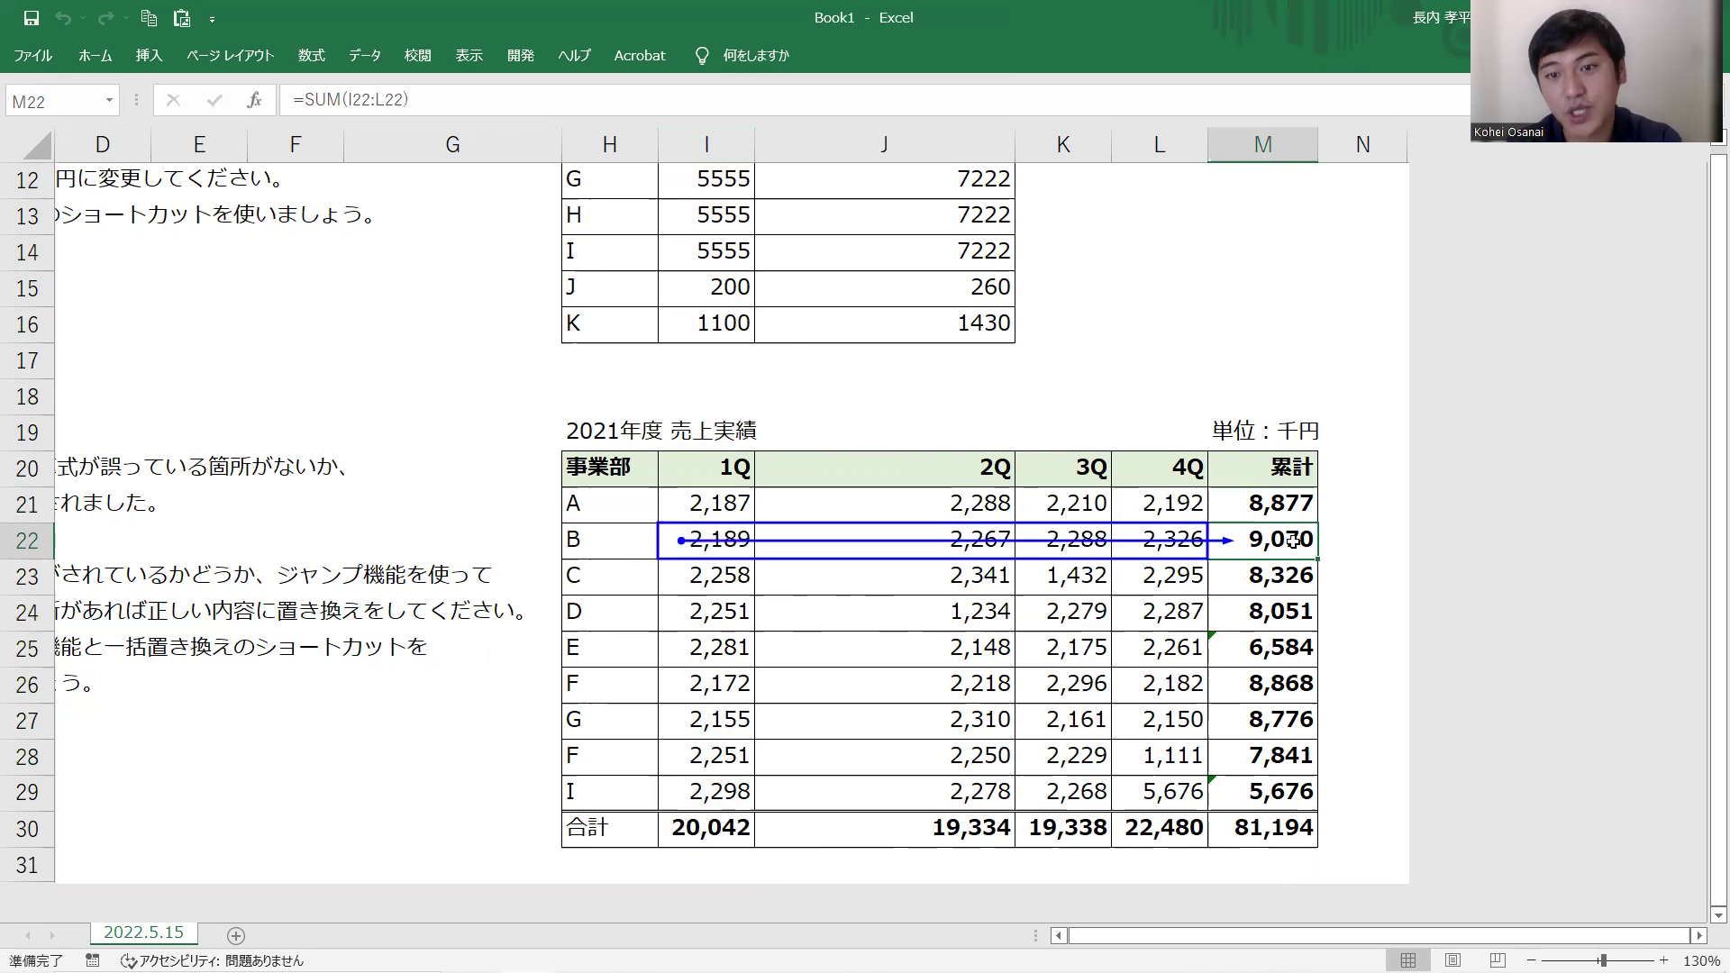
key("alt+t")
key("u")
key("a")
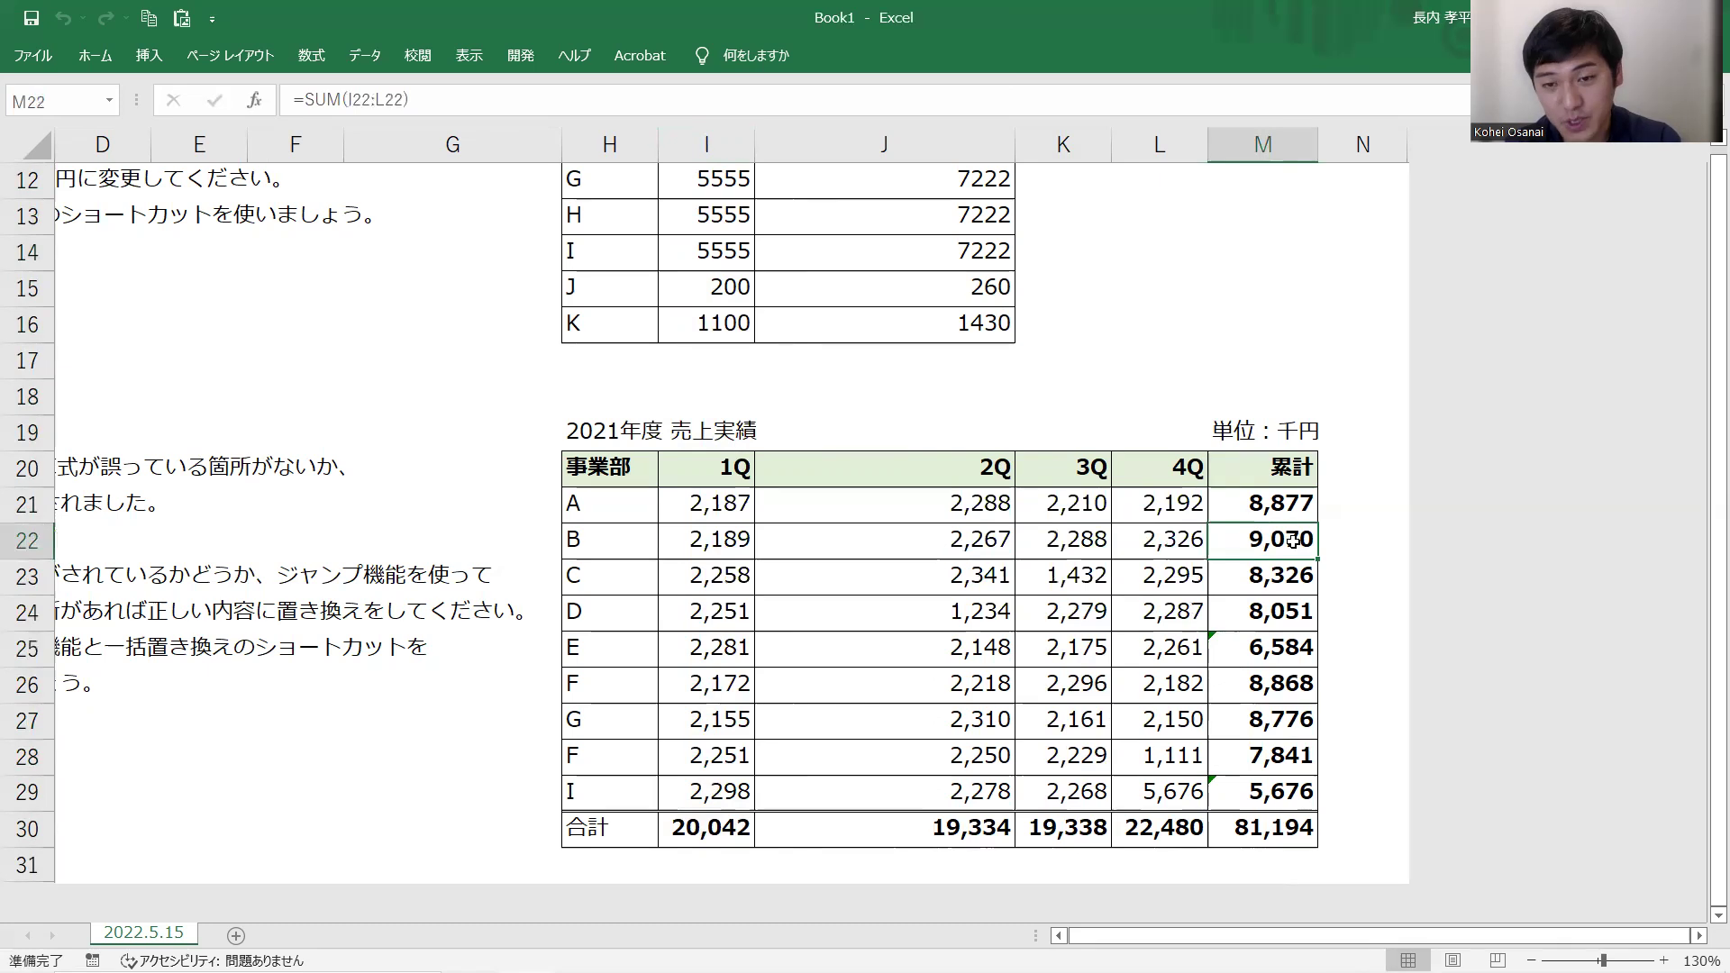
left_click(320, 61)
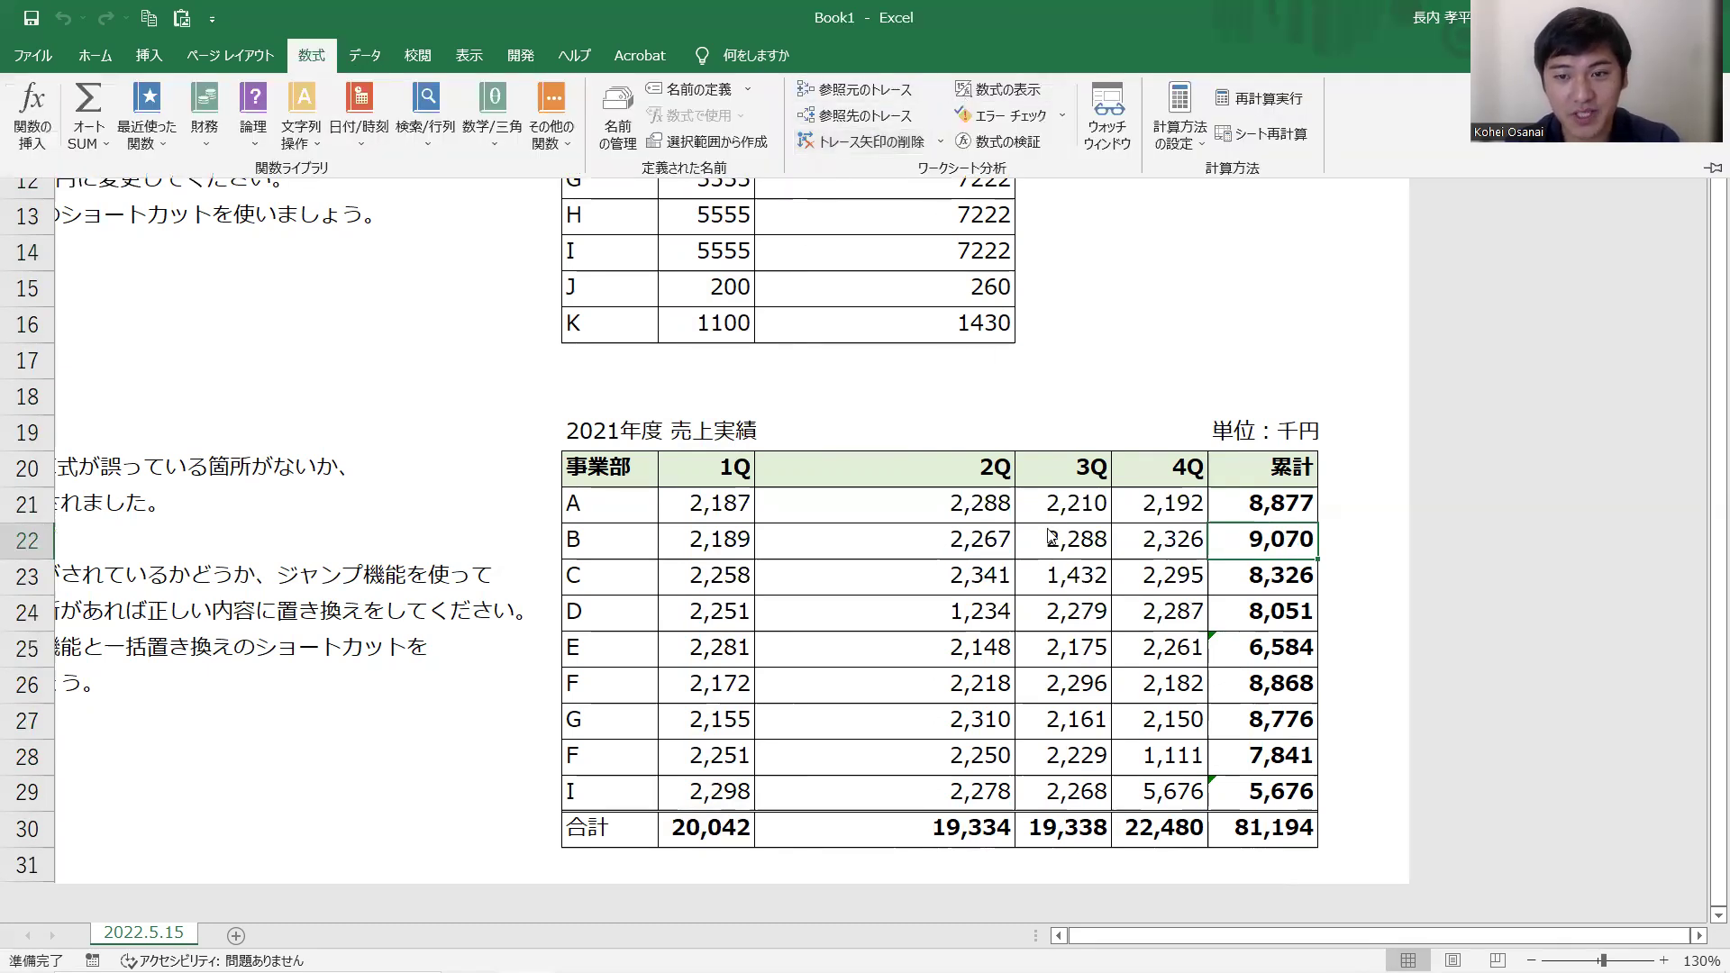
- Select the 累計 values from division A through the 合計 row, M21:M30
left_click(1259, 501)
left_click_drag(1260, 501, 1288, 785)
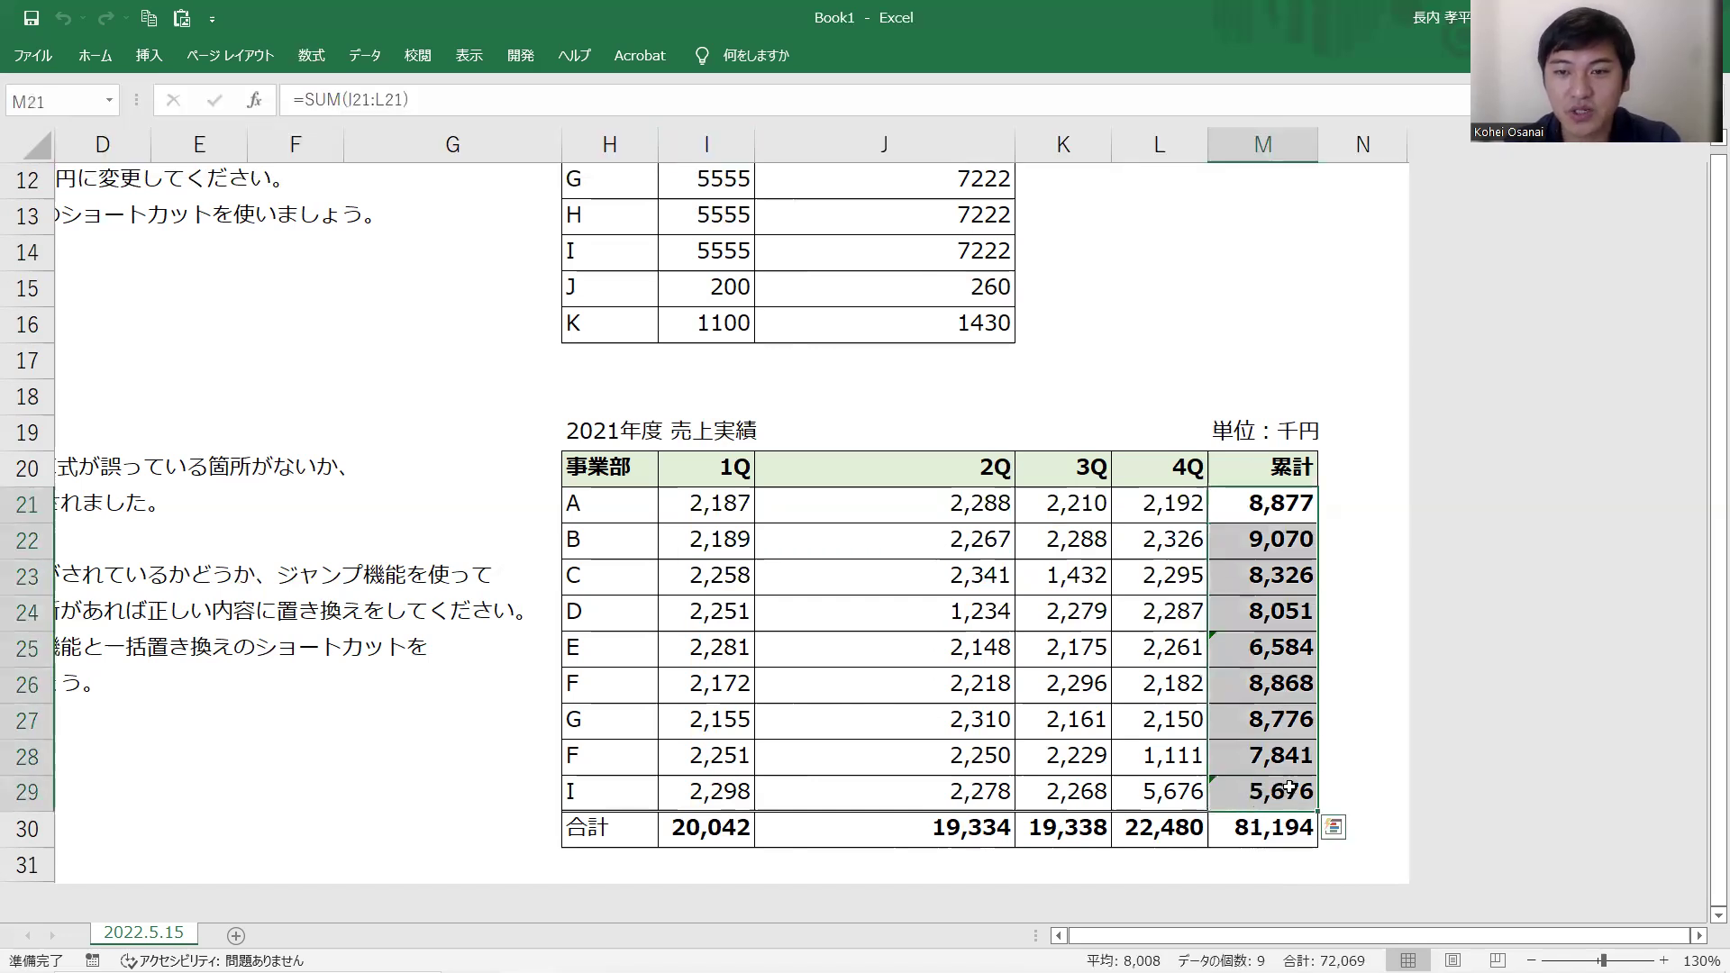
key("shift+Down")
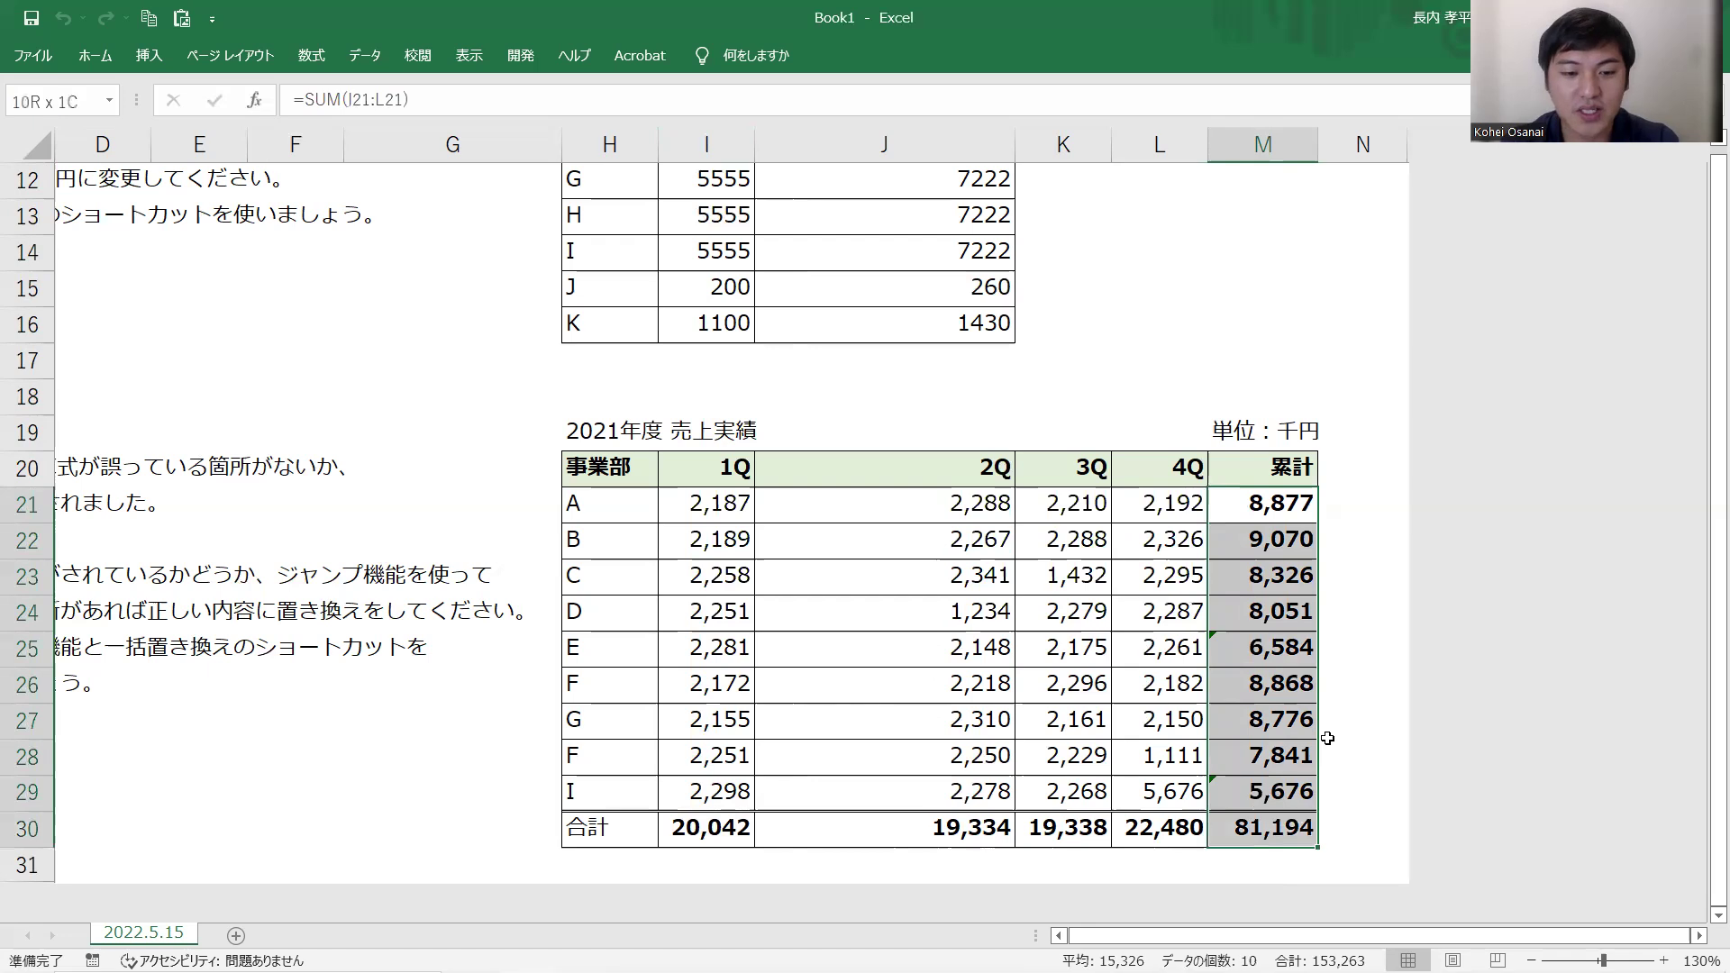
- Try Go To Special with アクティブ行との相違 on the selected 累計 cells
key("ctrl+g")
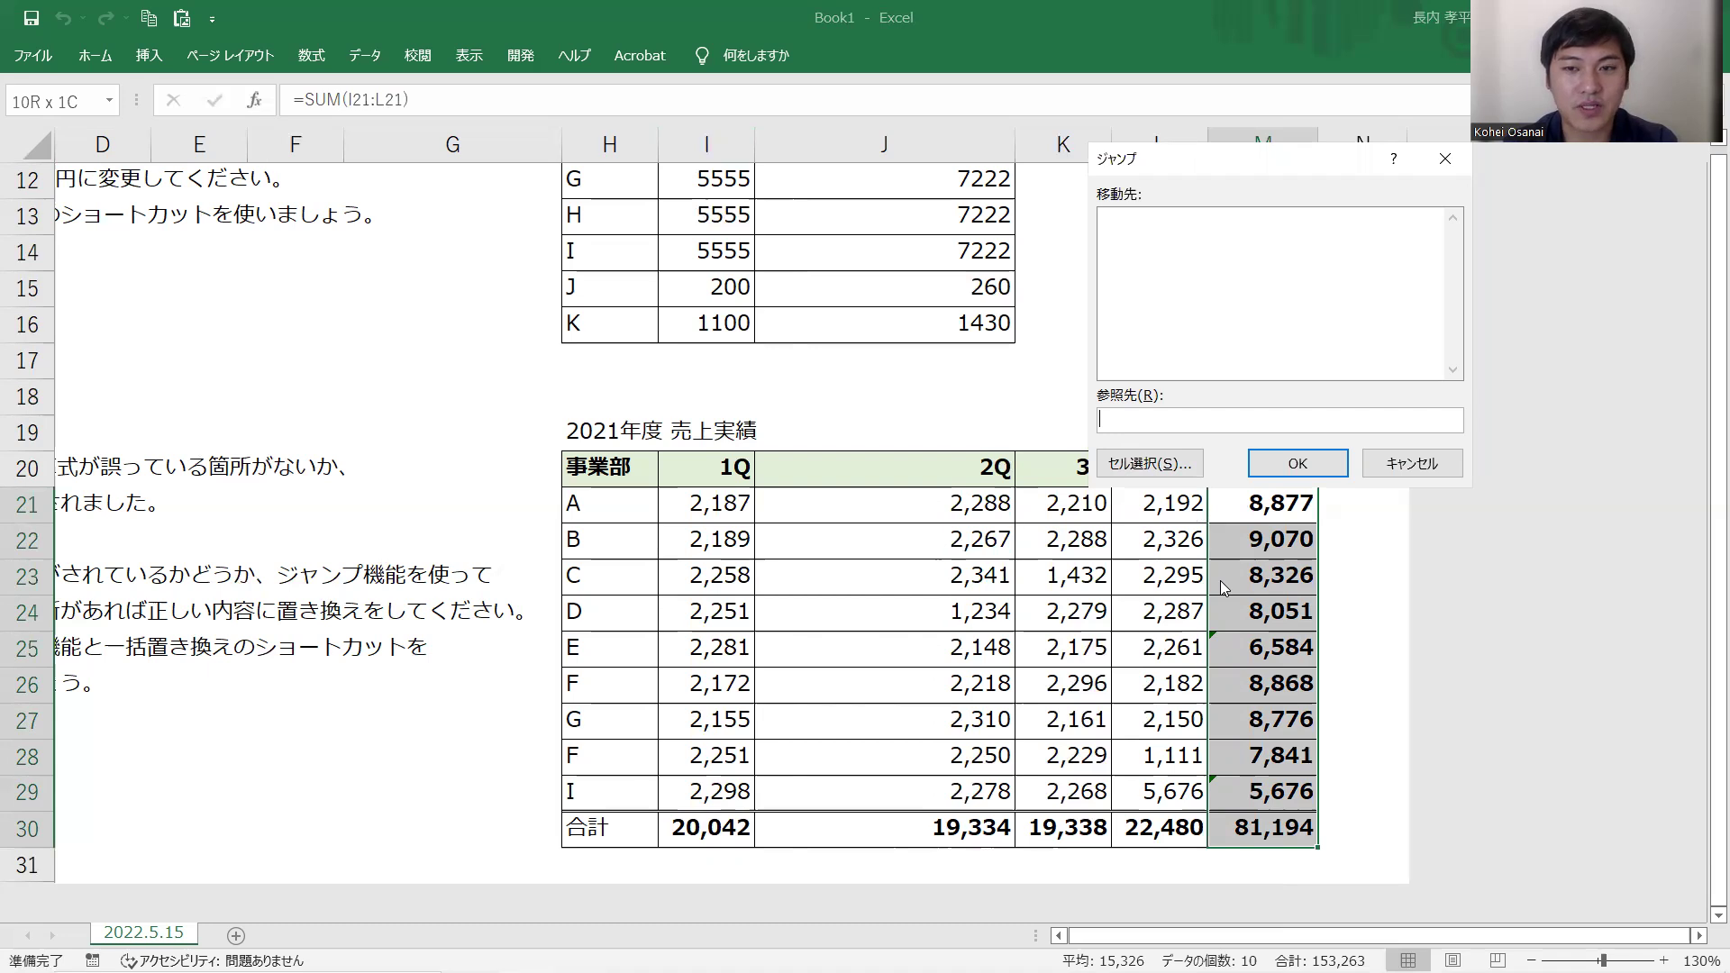
key("alt+s")
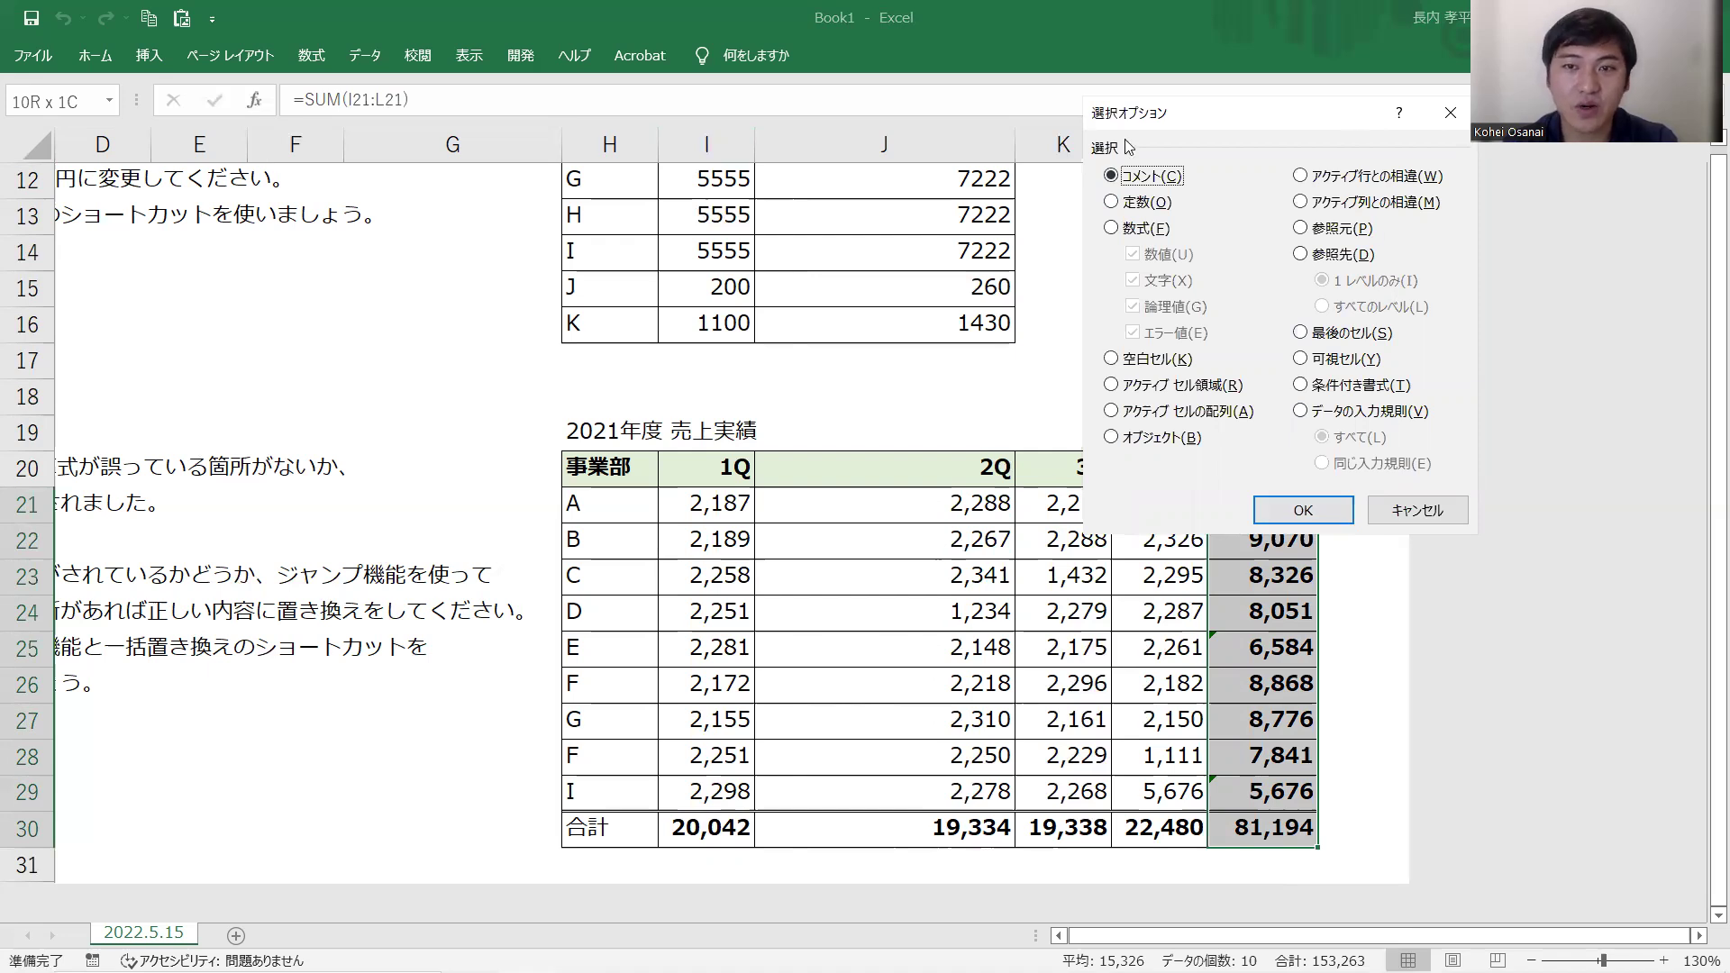
left_click_drag(1126, 113, 372, 389)
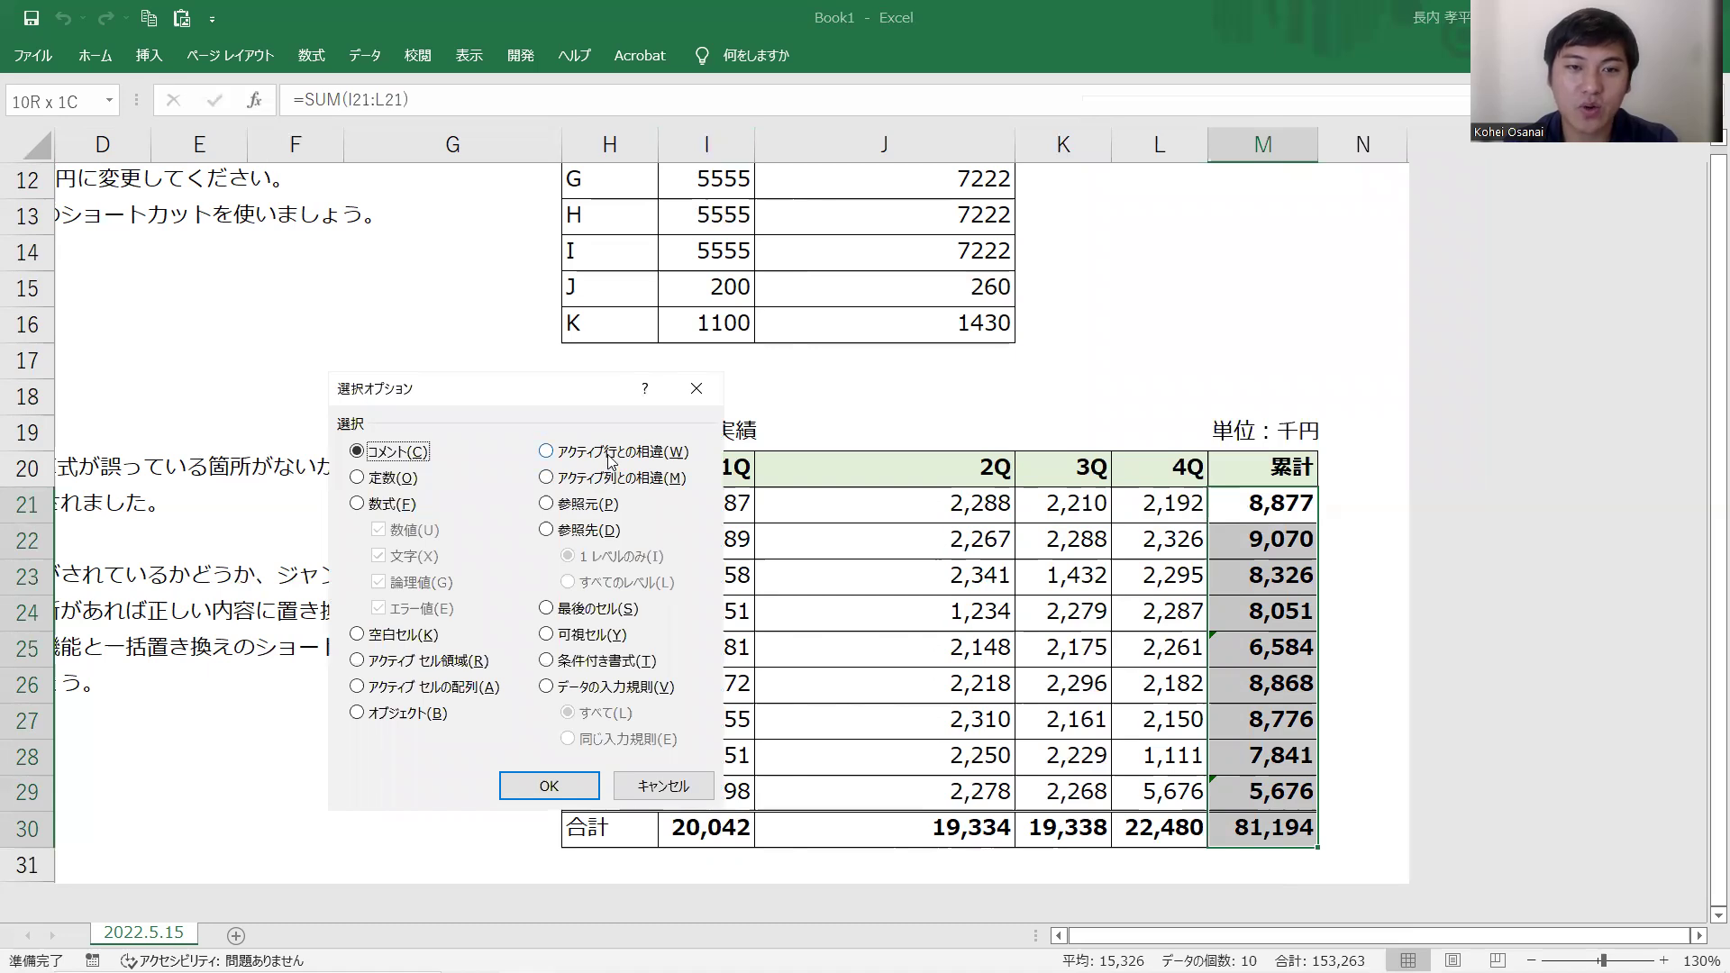
left_click(601, 453)
left_click(585, 790)
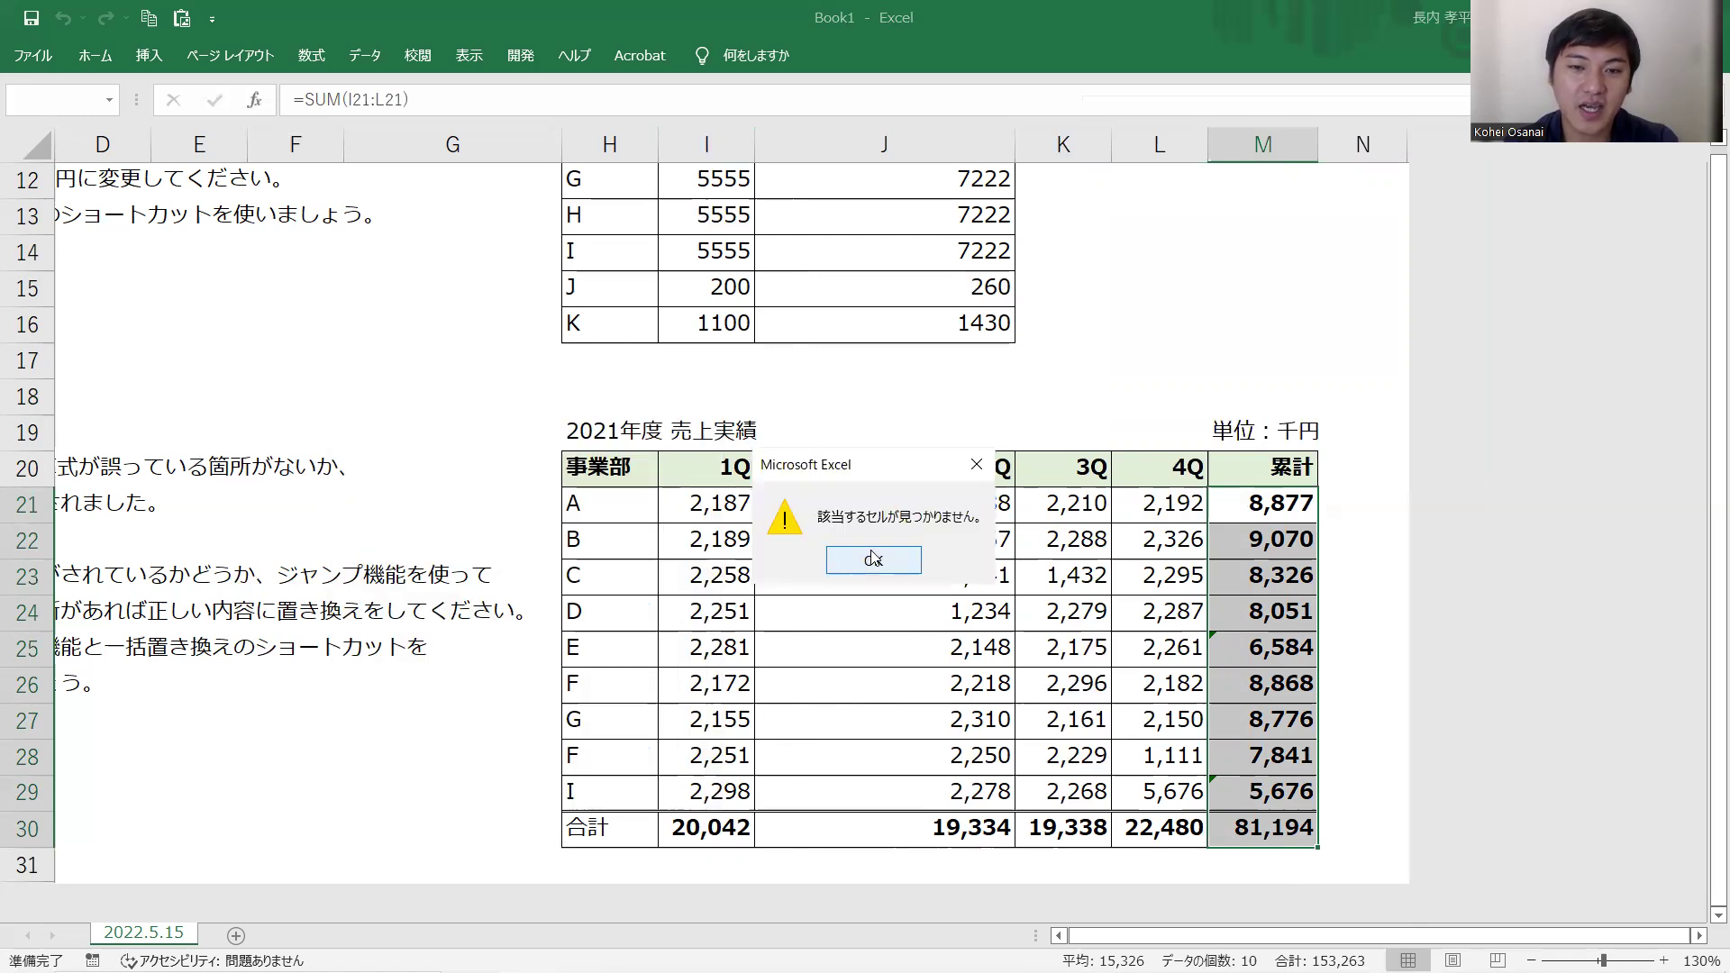
left_click(872, 558)
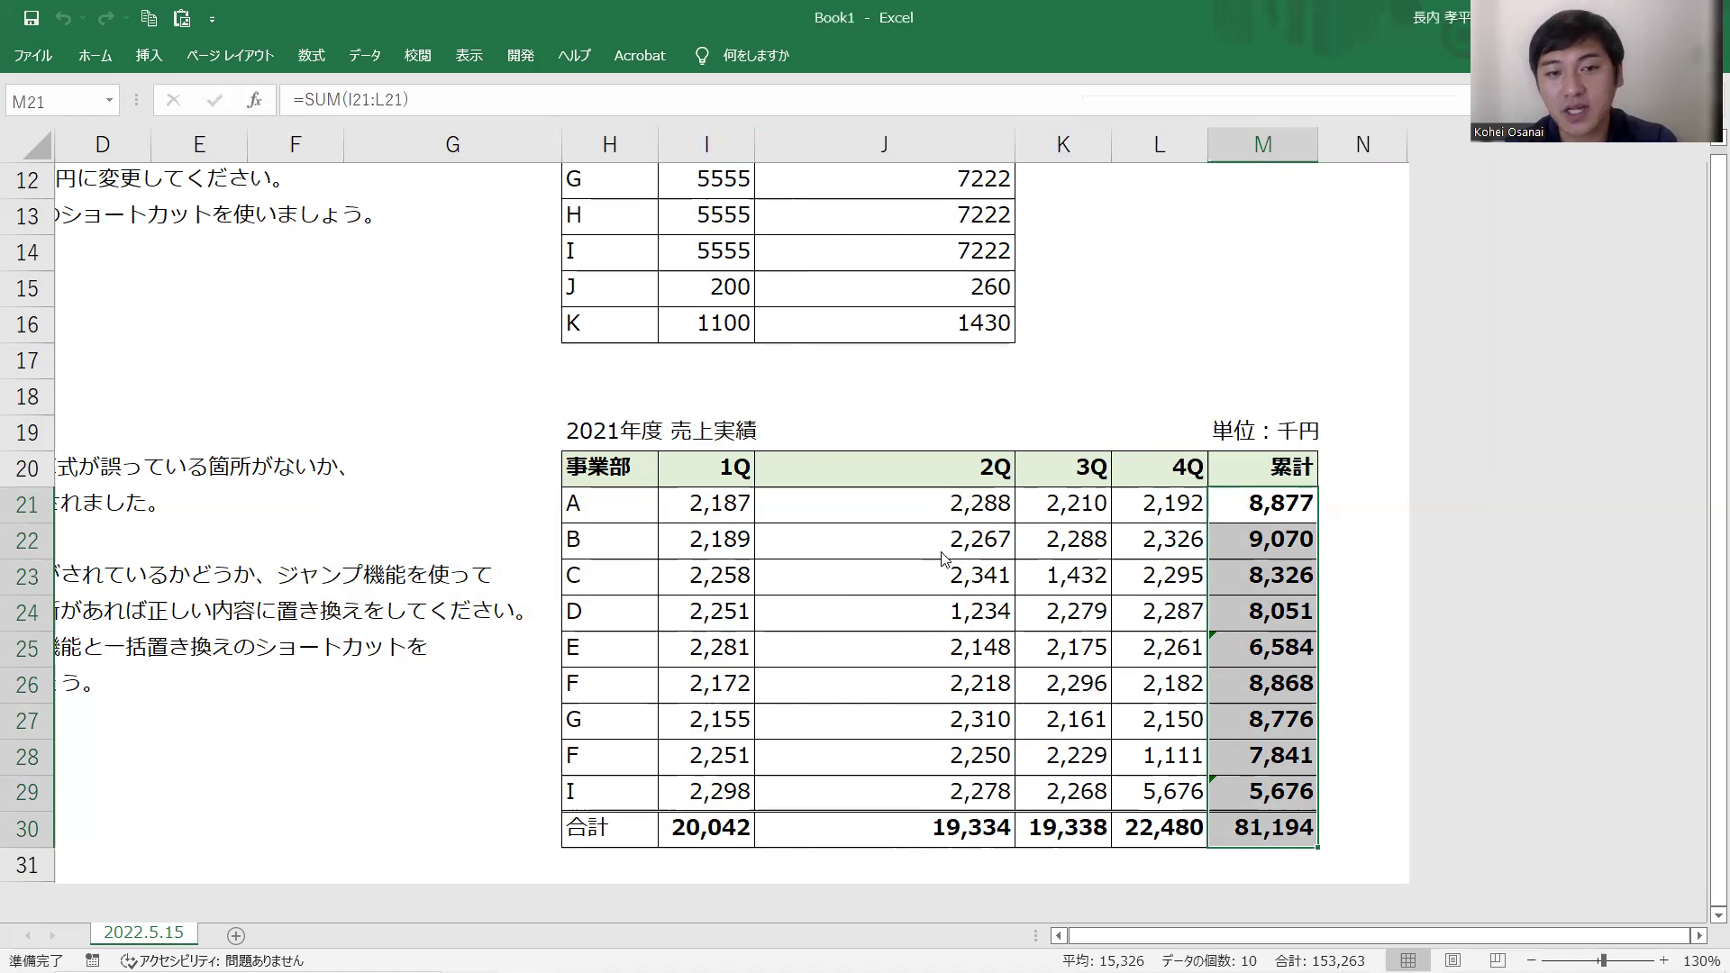
- Select the 累計 cells that differ from the active cell's formula using Go To Special with アクティブ列との相違
key("ctrl+g")
key("alt+s")
left_click(548, 478)
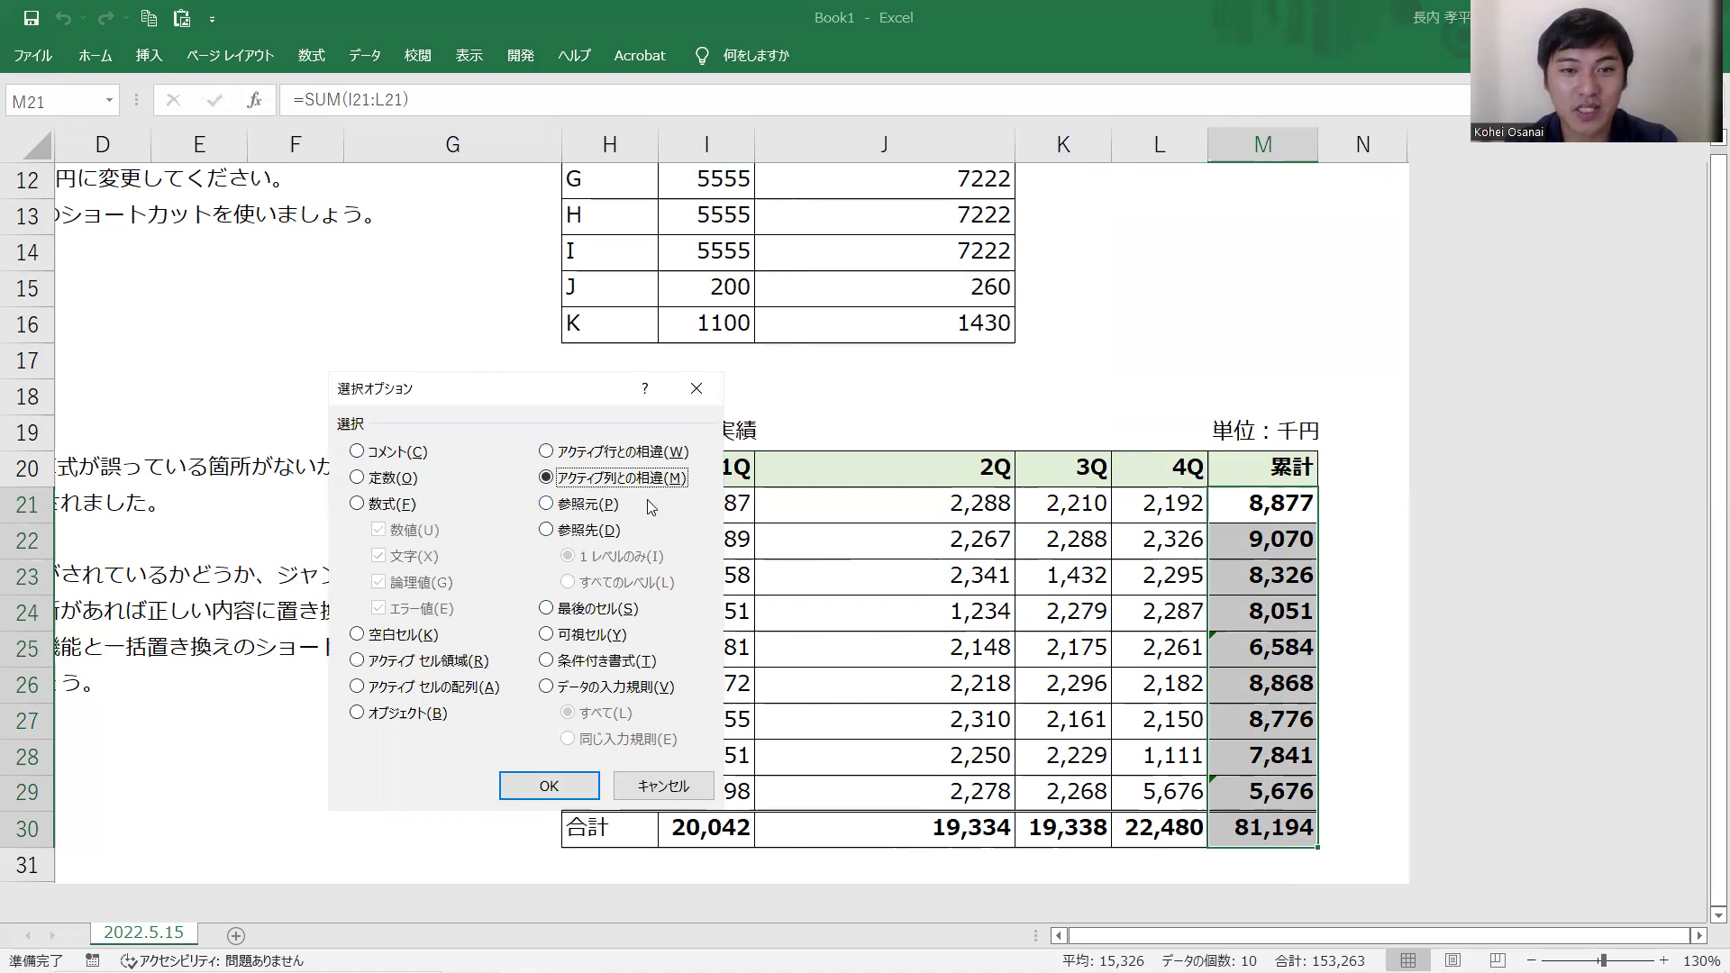
left_click(563, 786)
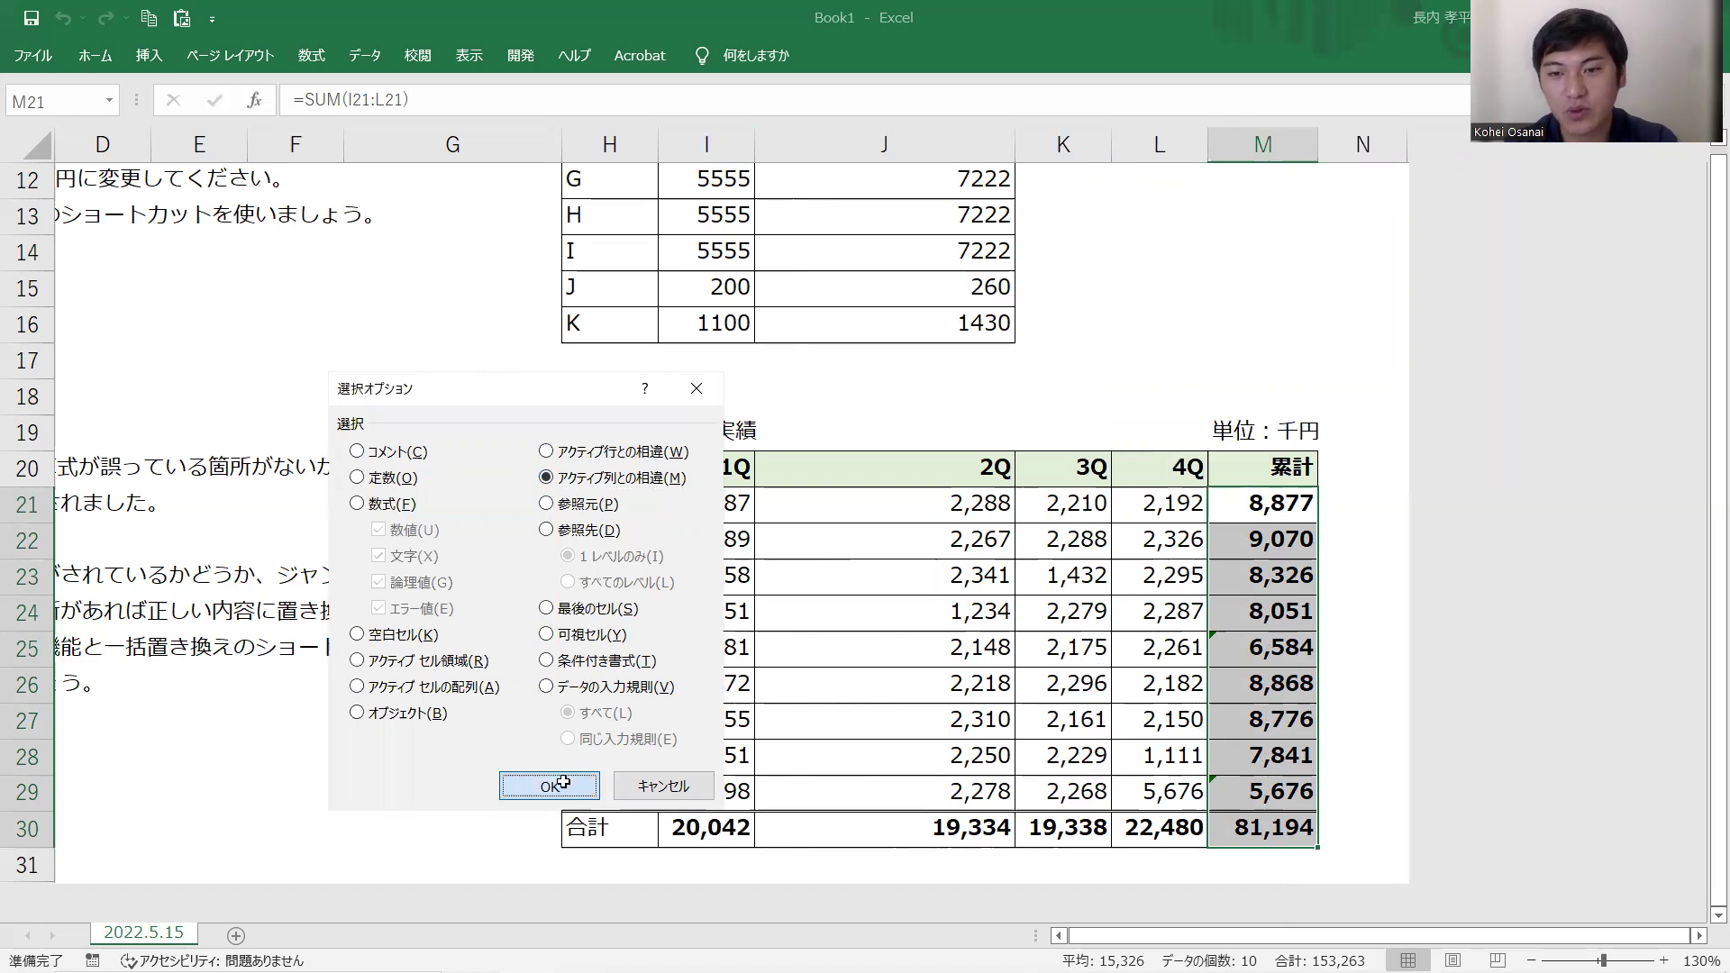
- Cycle repeatedly through the cells picked out in the 累計 column and read each one's contents
key("Return")
key("Return")
key("Return")
key("Return")
key("Return")
key("Return")
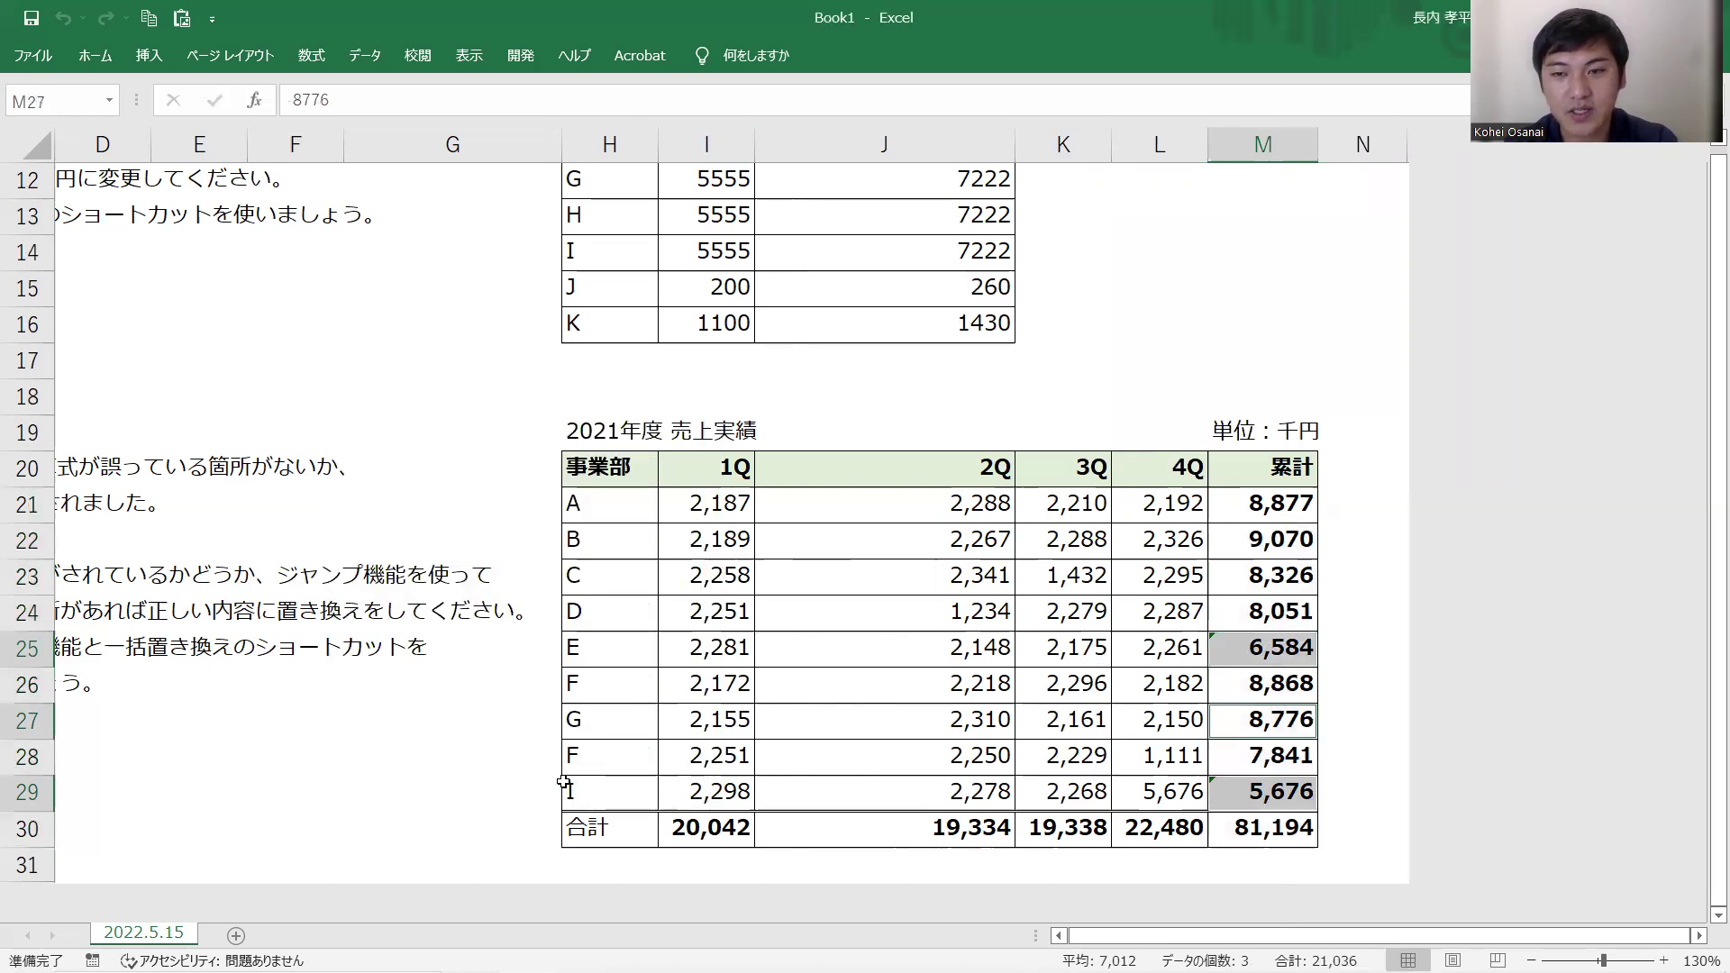
key("Return")
key("Return")
key("Return")
key("Return")
key("Return")
key("Return")
key("Return")
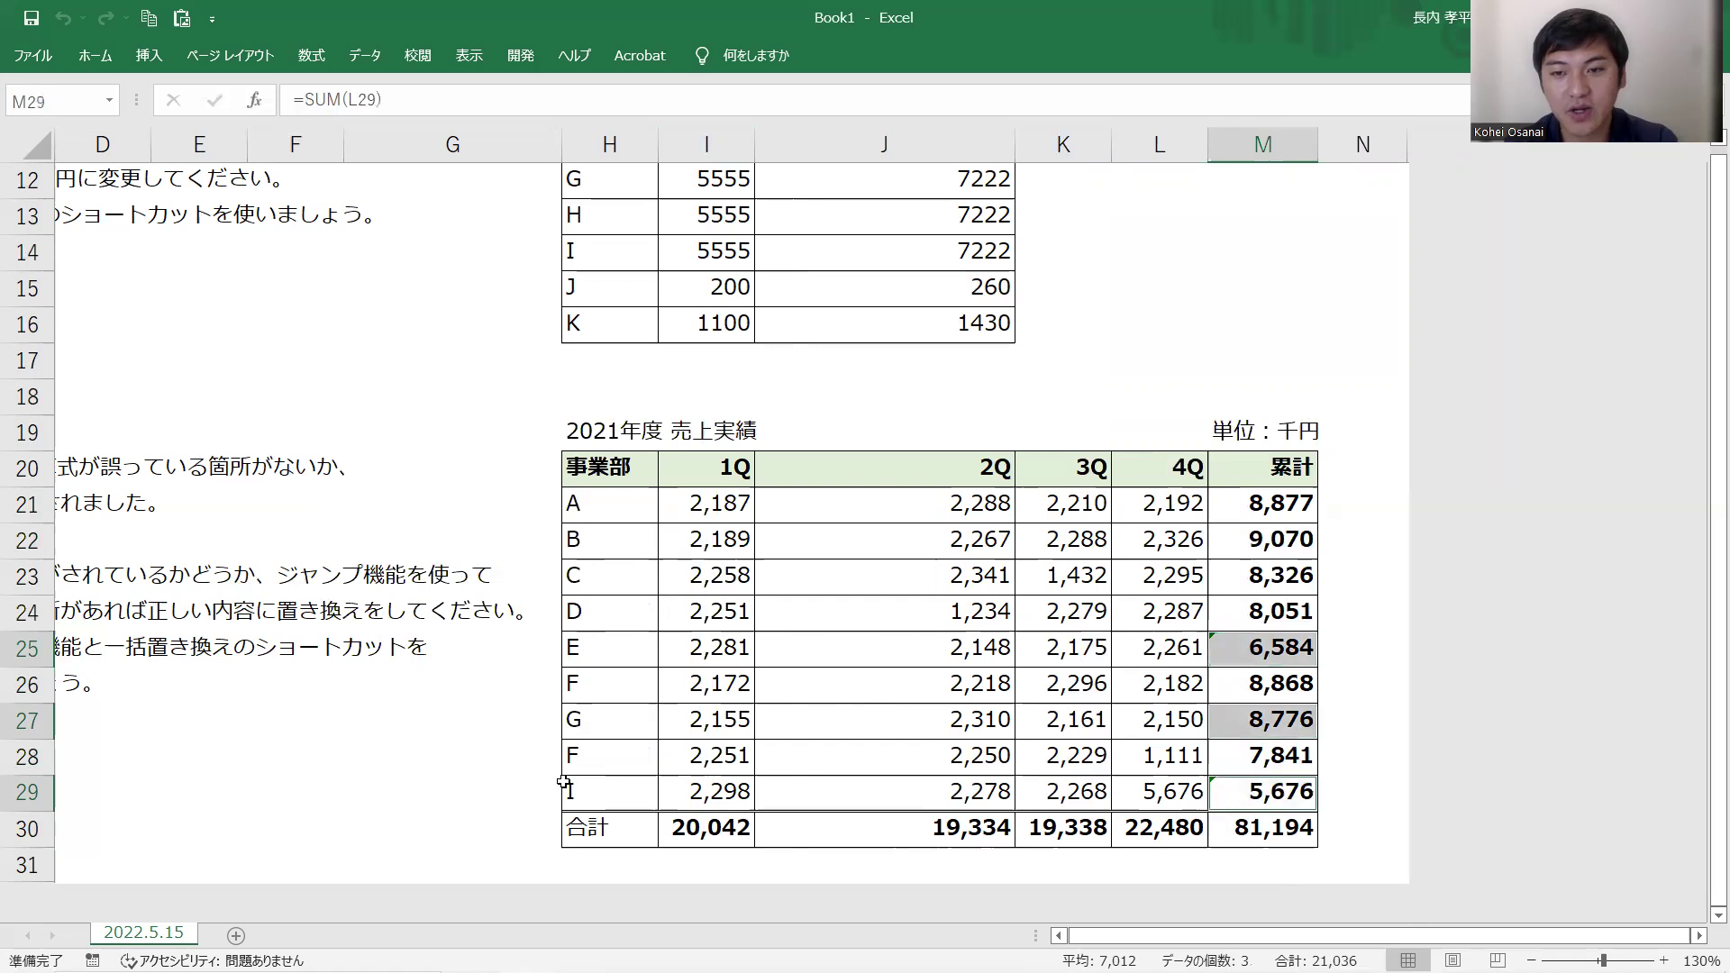
key("Return")
key("Return")
key("Return")
key("Return")
key("Return")
key("Return")
key("Return")
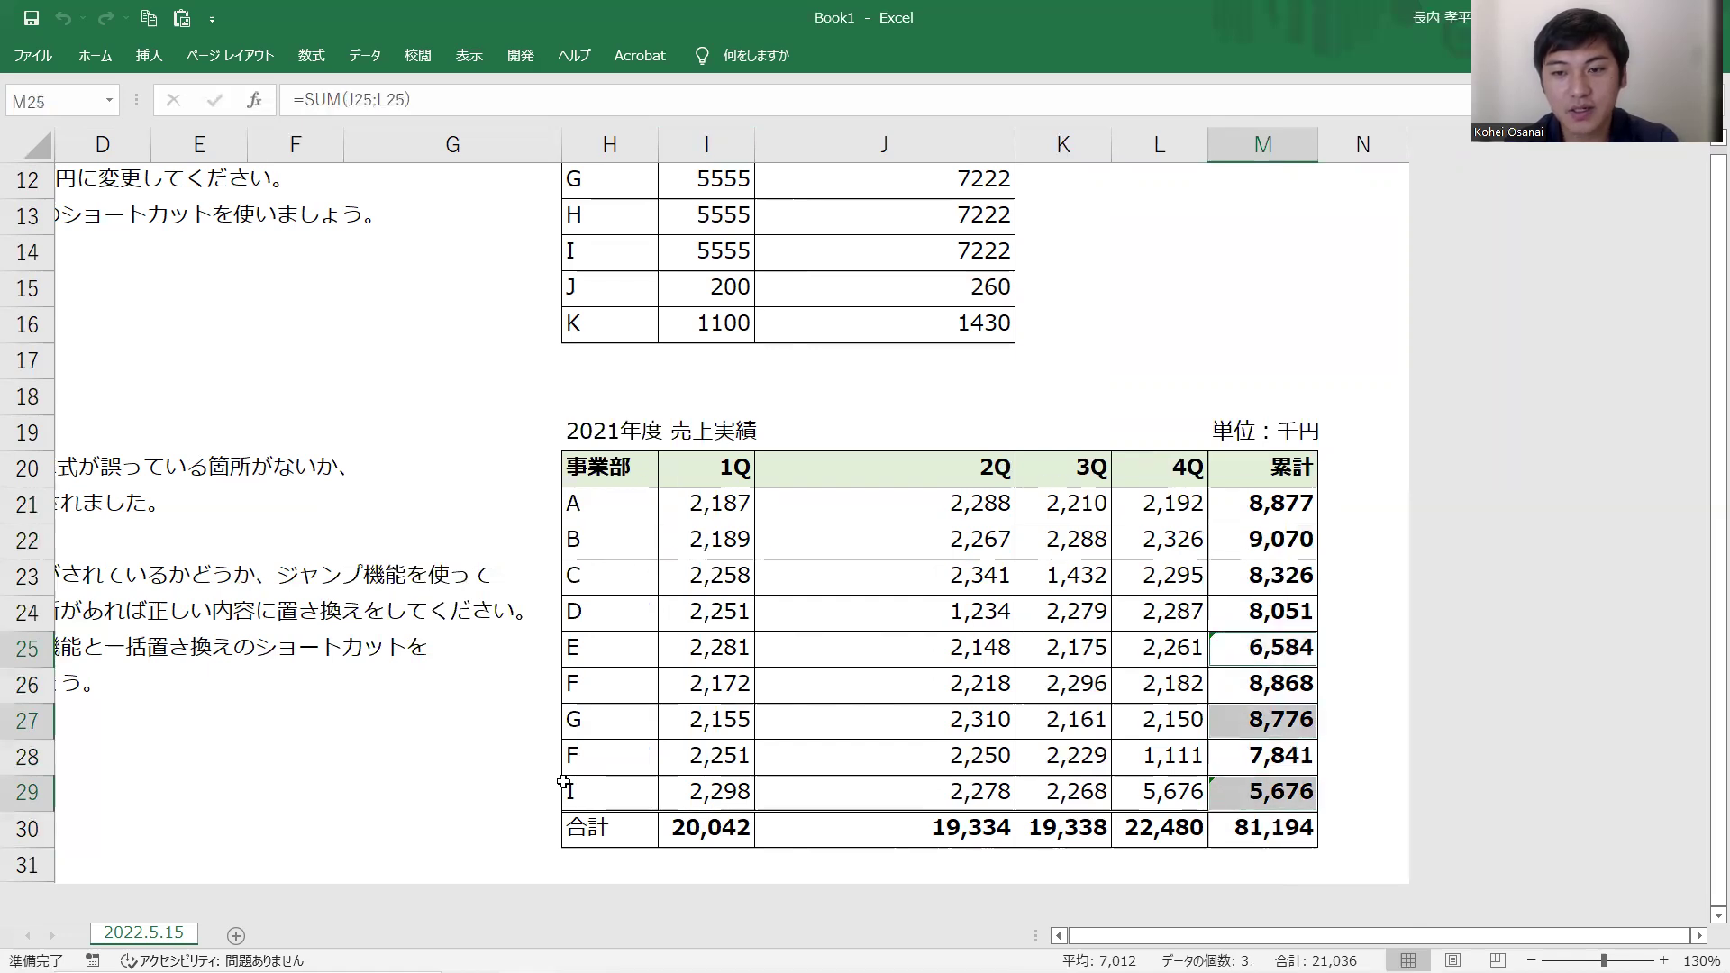
key("Return")
key("Return")
key("Return")
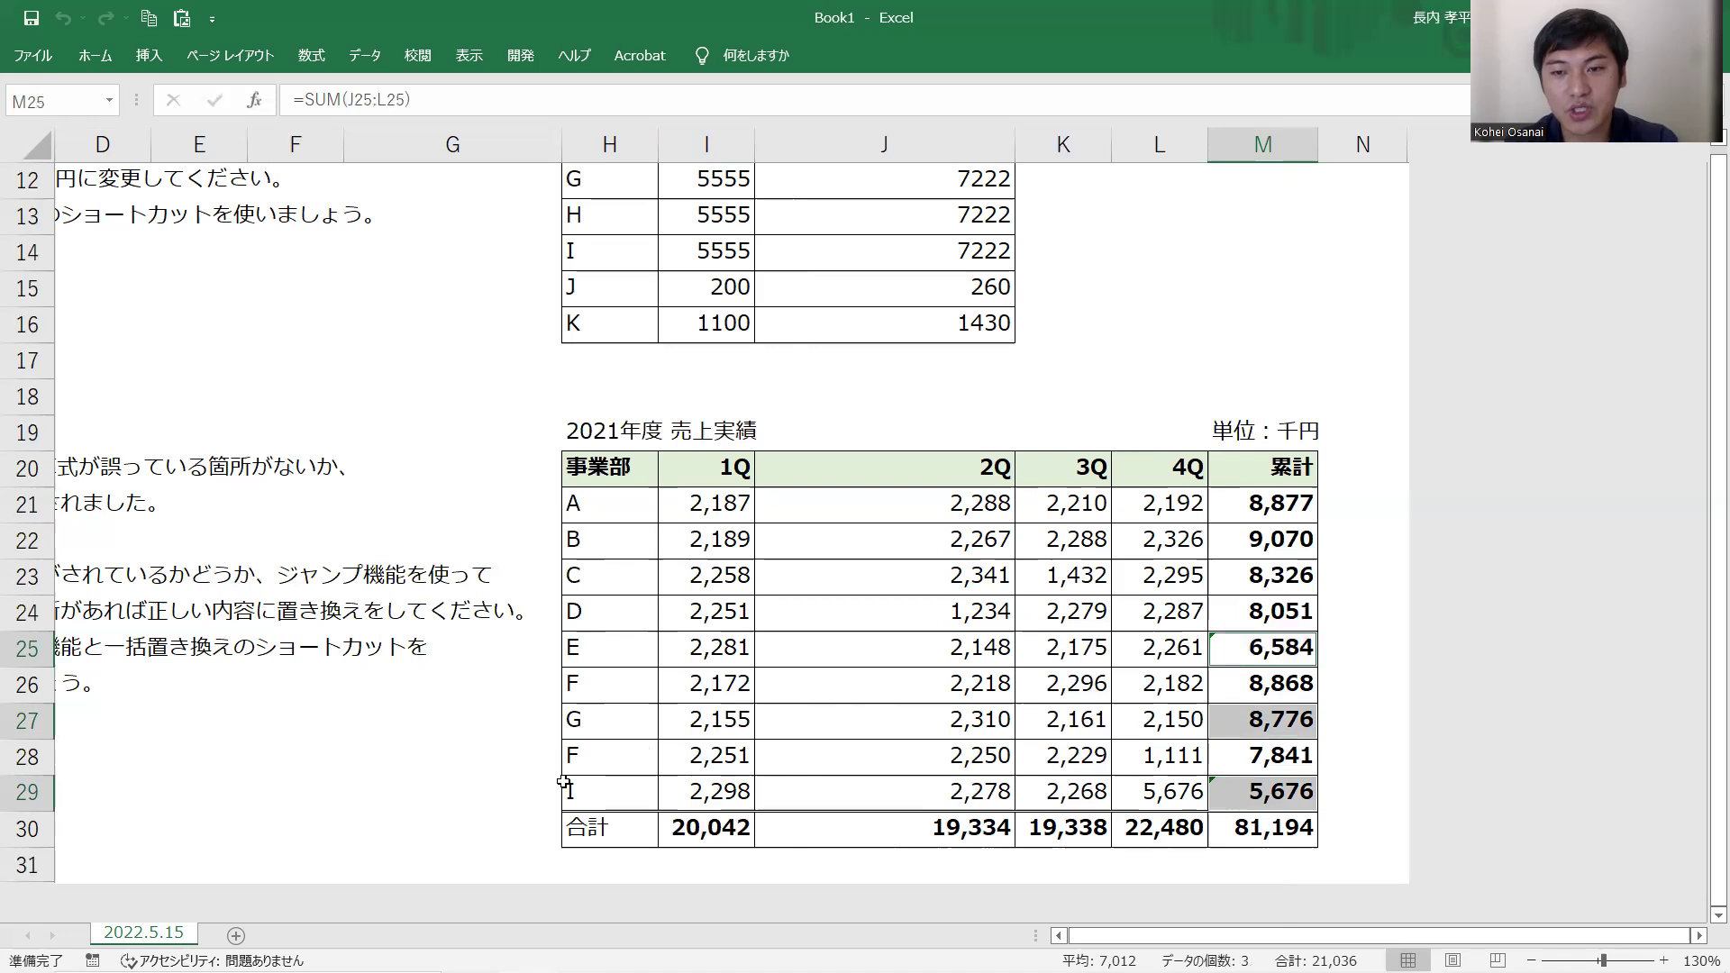
key("Return")
key("Return")
key("Return")
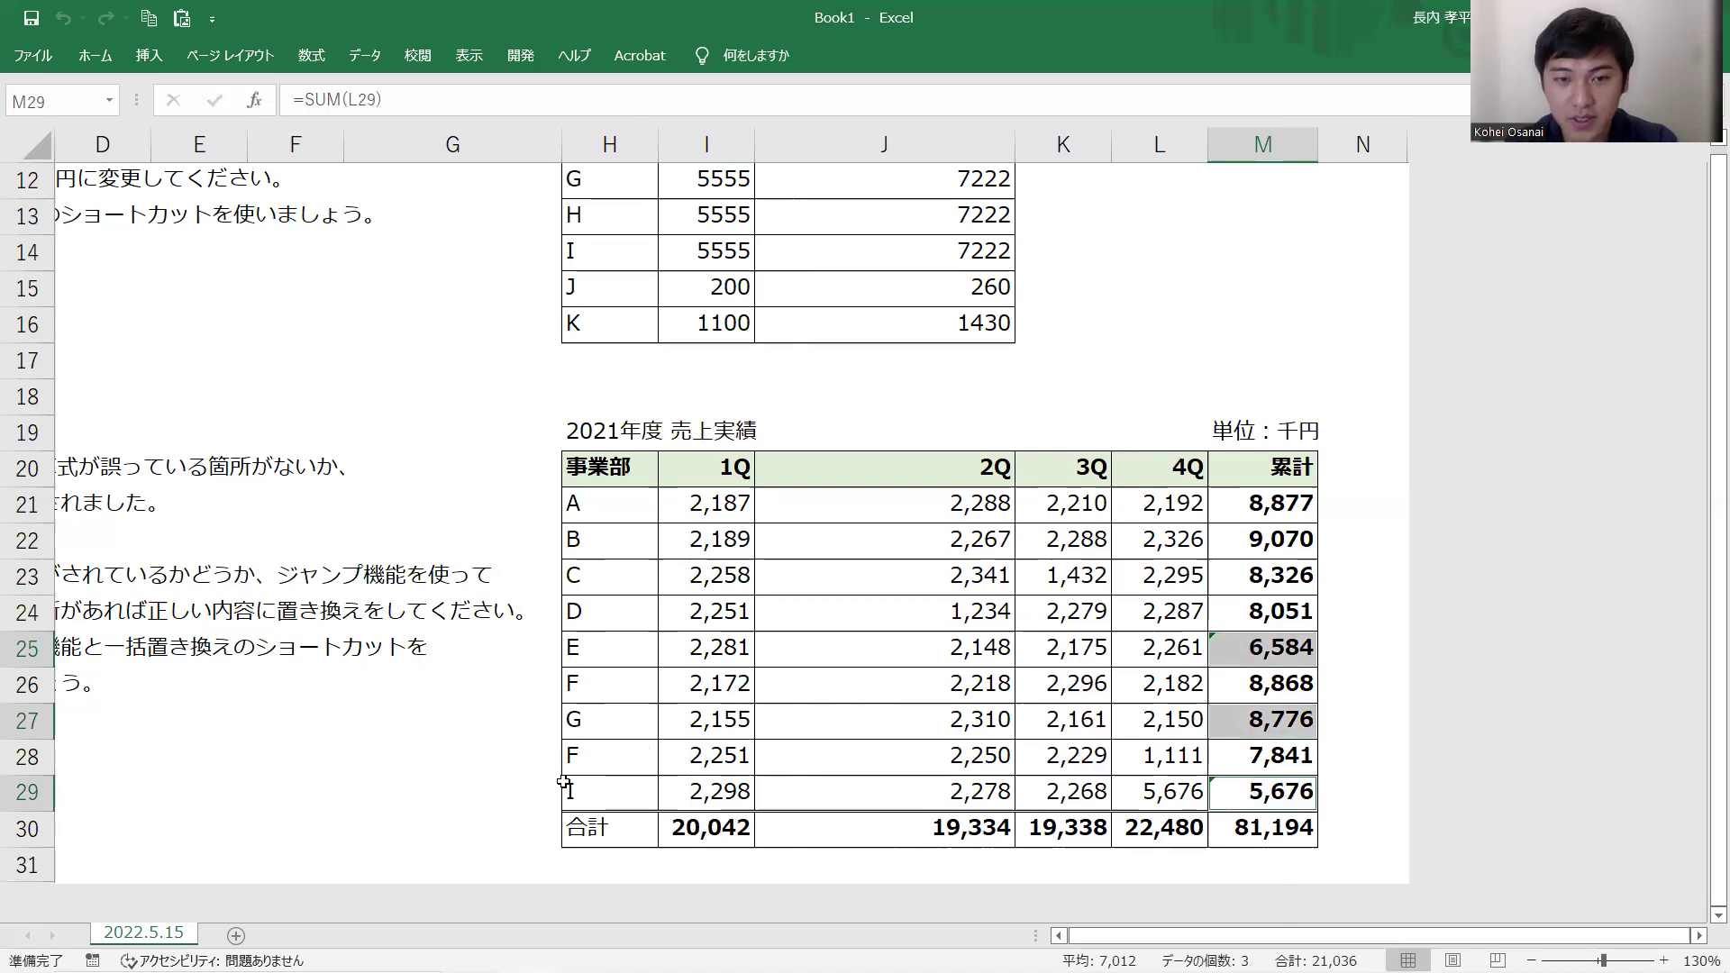
key("Return")
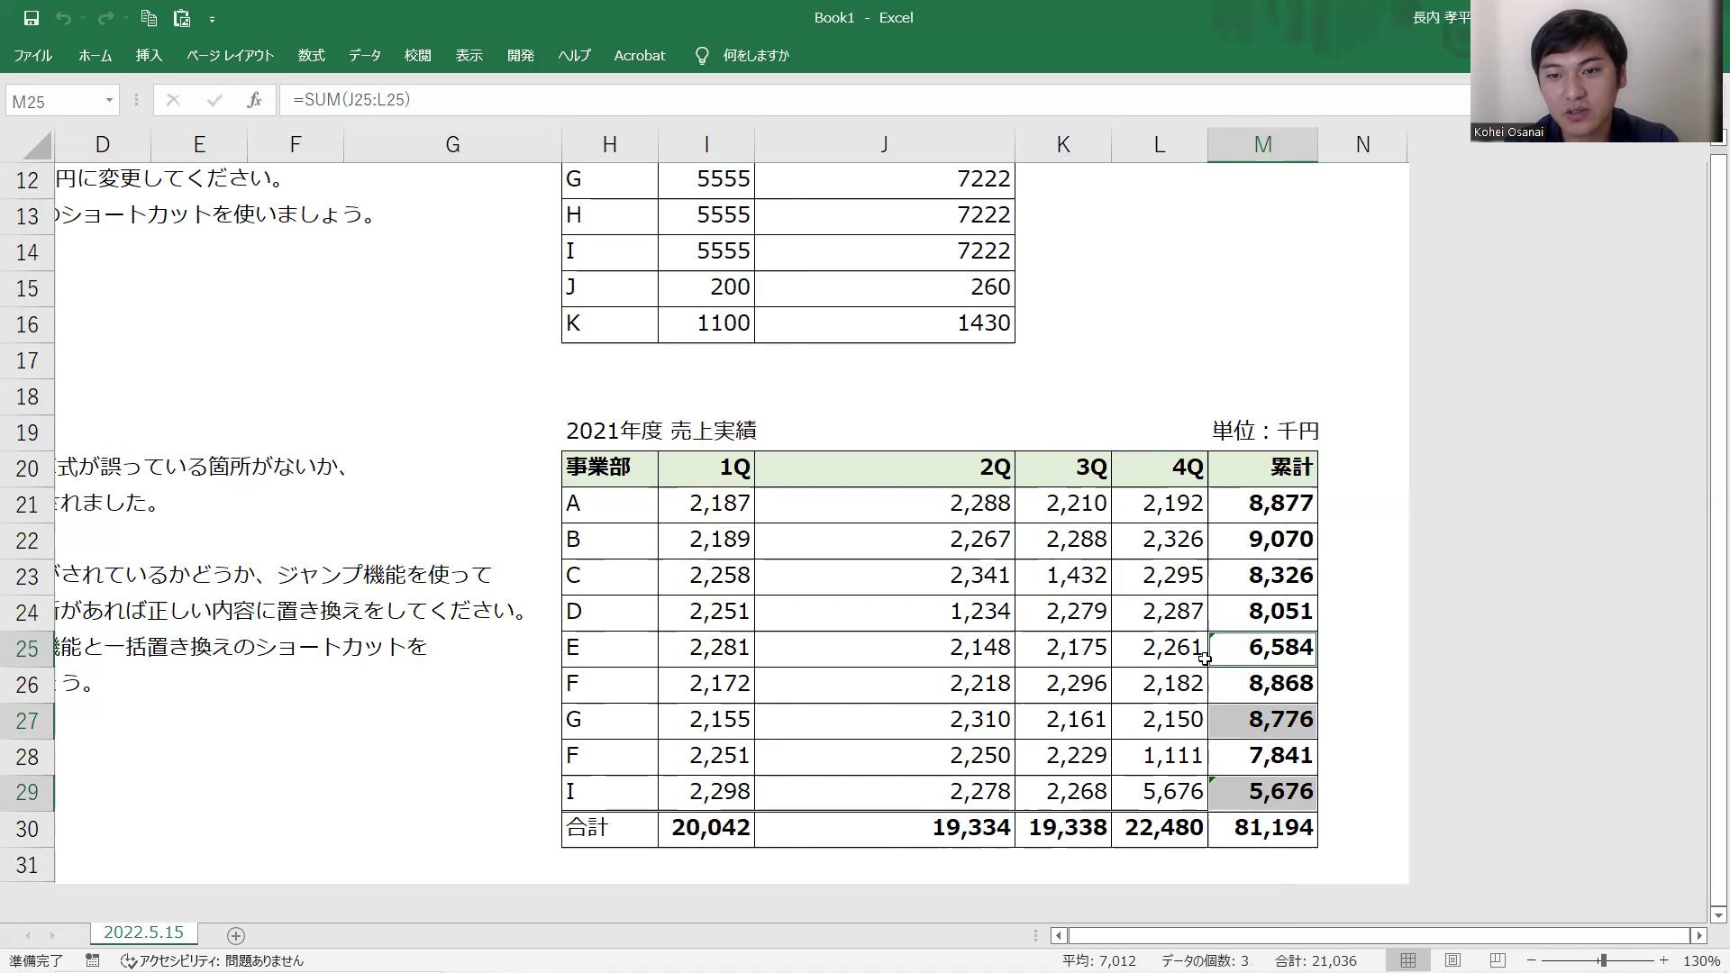
- View the error-check options on M25 and compare the 累計 formulas in M24, M25 and M29
scroll(1218, 650, "up", 2, "ctrl")
scroll(1219, 649, "up", 5, "ctrl")
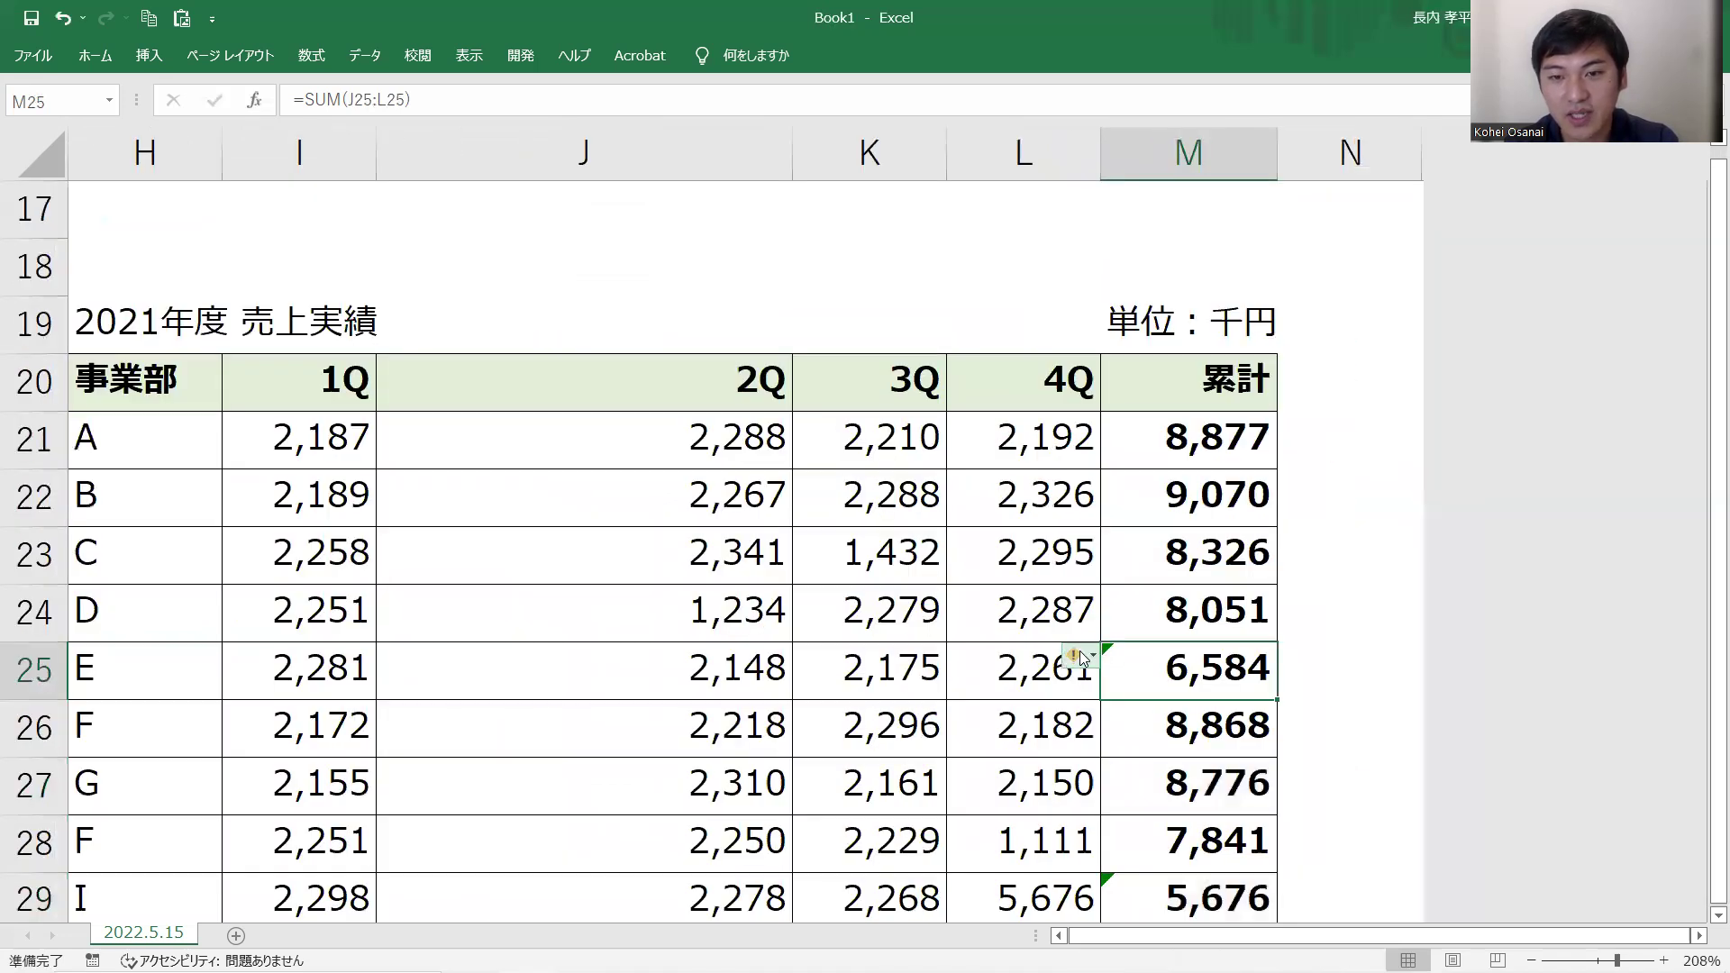
left_click(1083, 656)
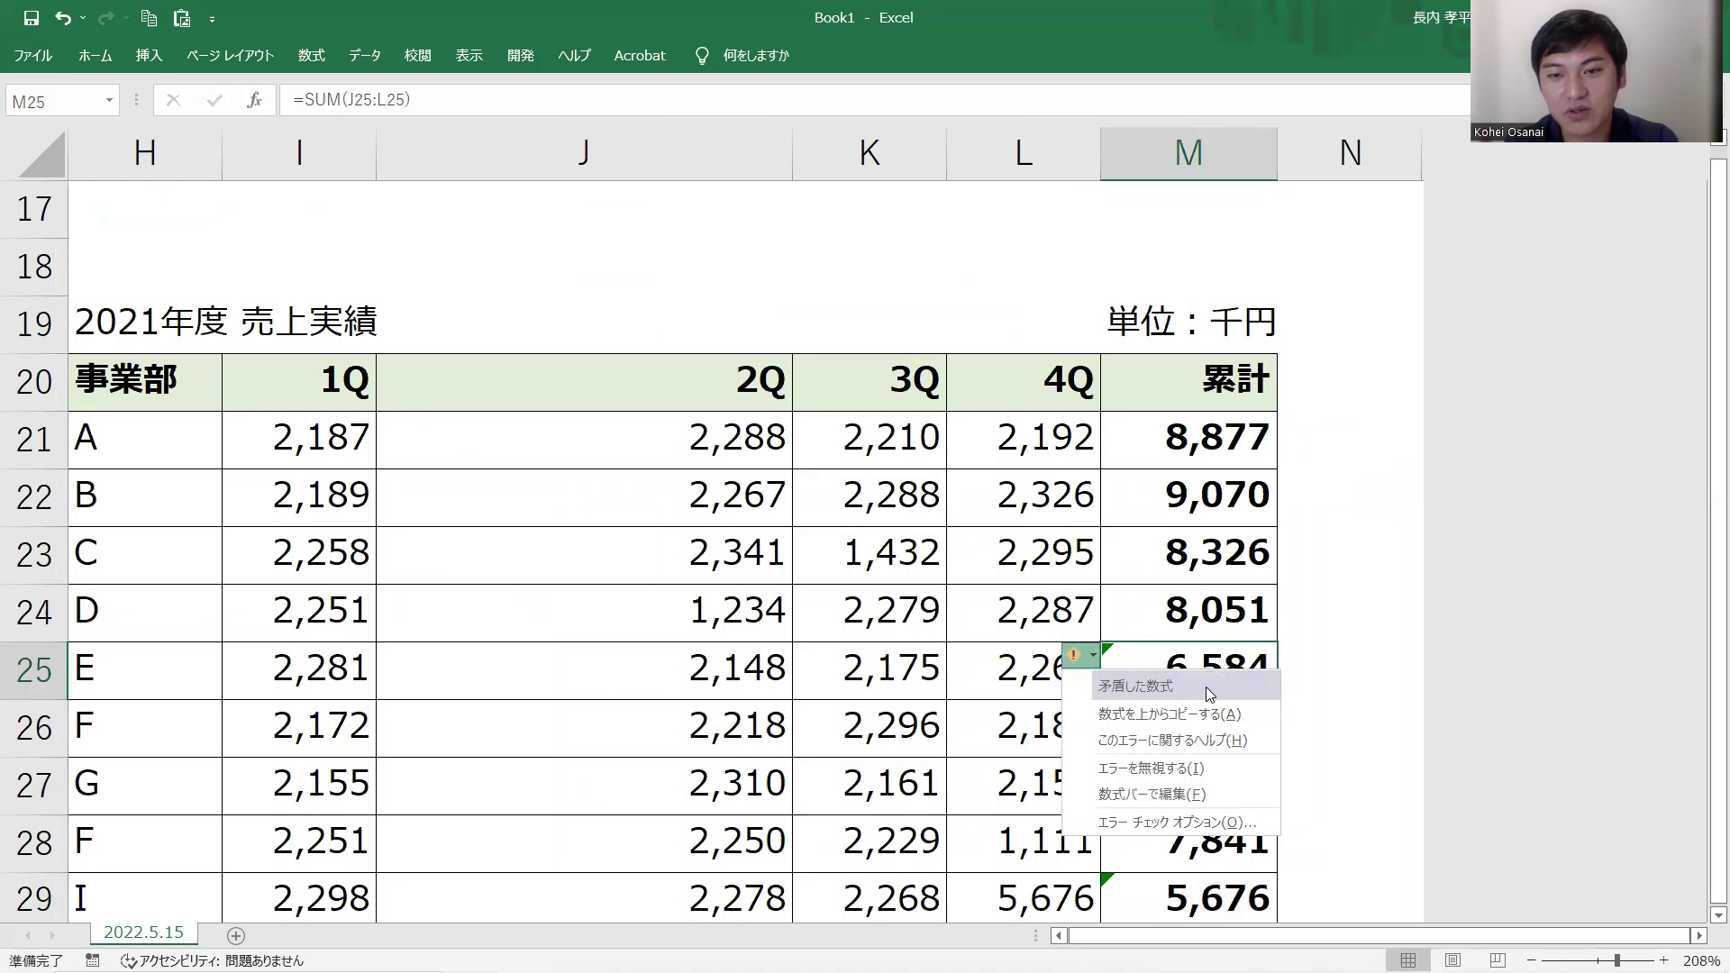
left_click(1261, 629)
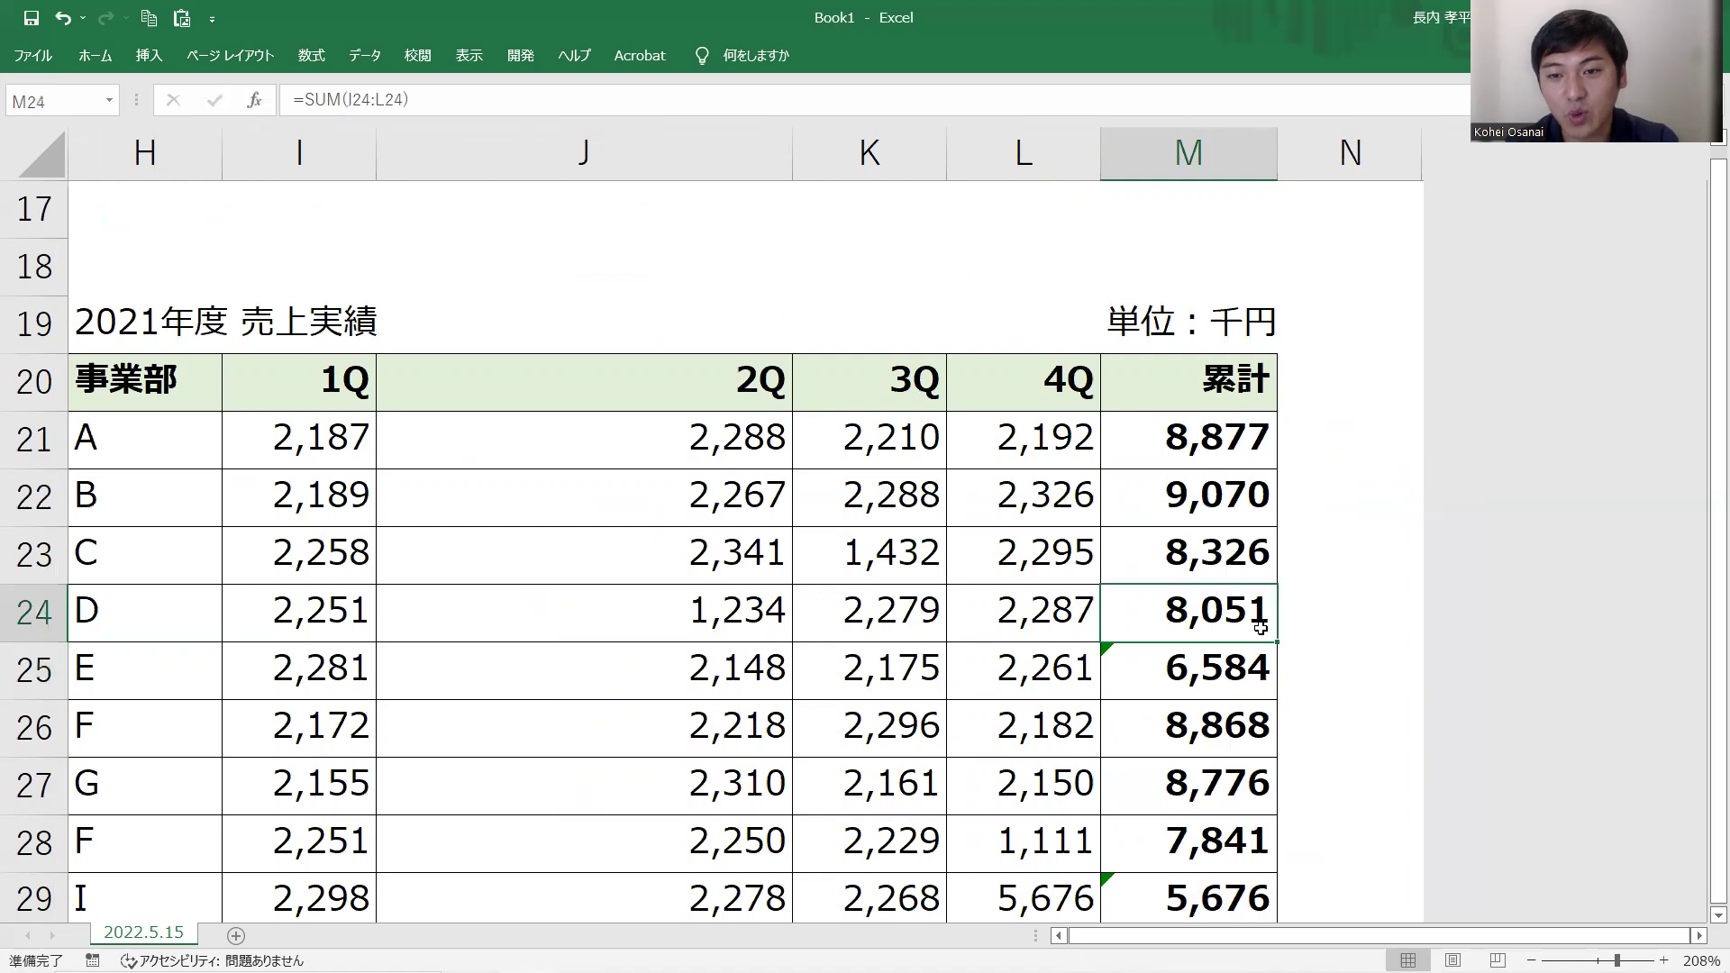
left_click(1251, 660)
left_click(1227, 881)
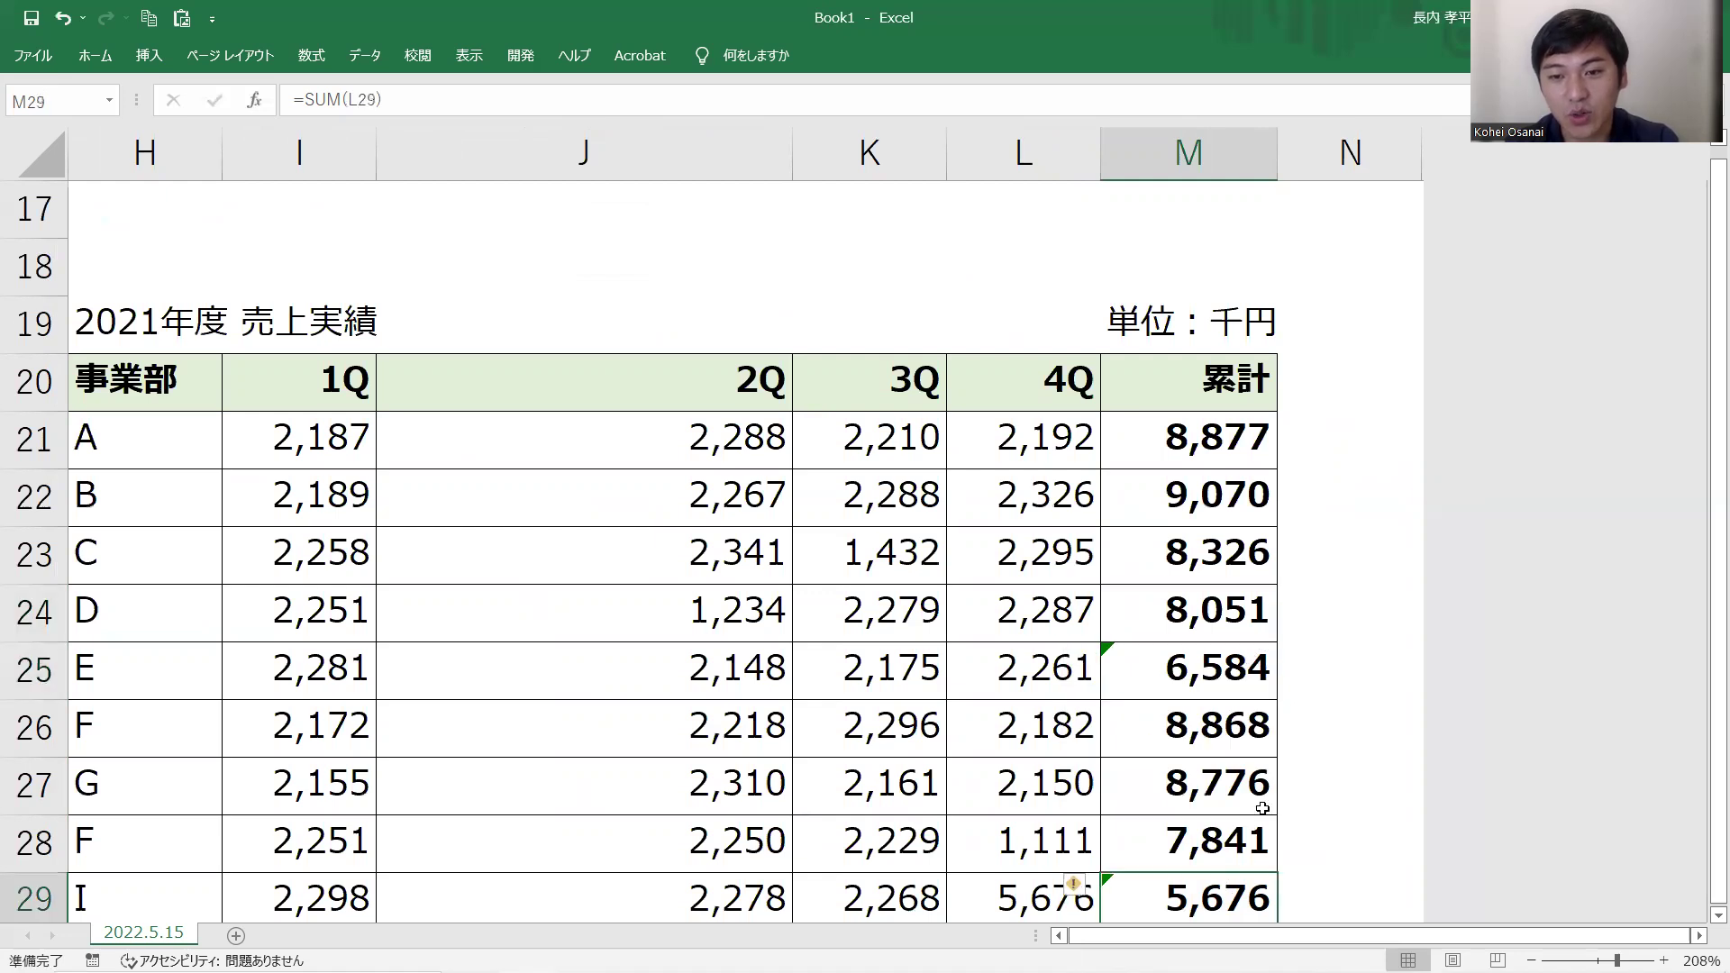
- Reselect the 累計 range M21:M30, starting from M21
left_click(1227, 433)
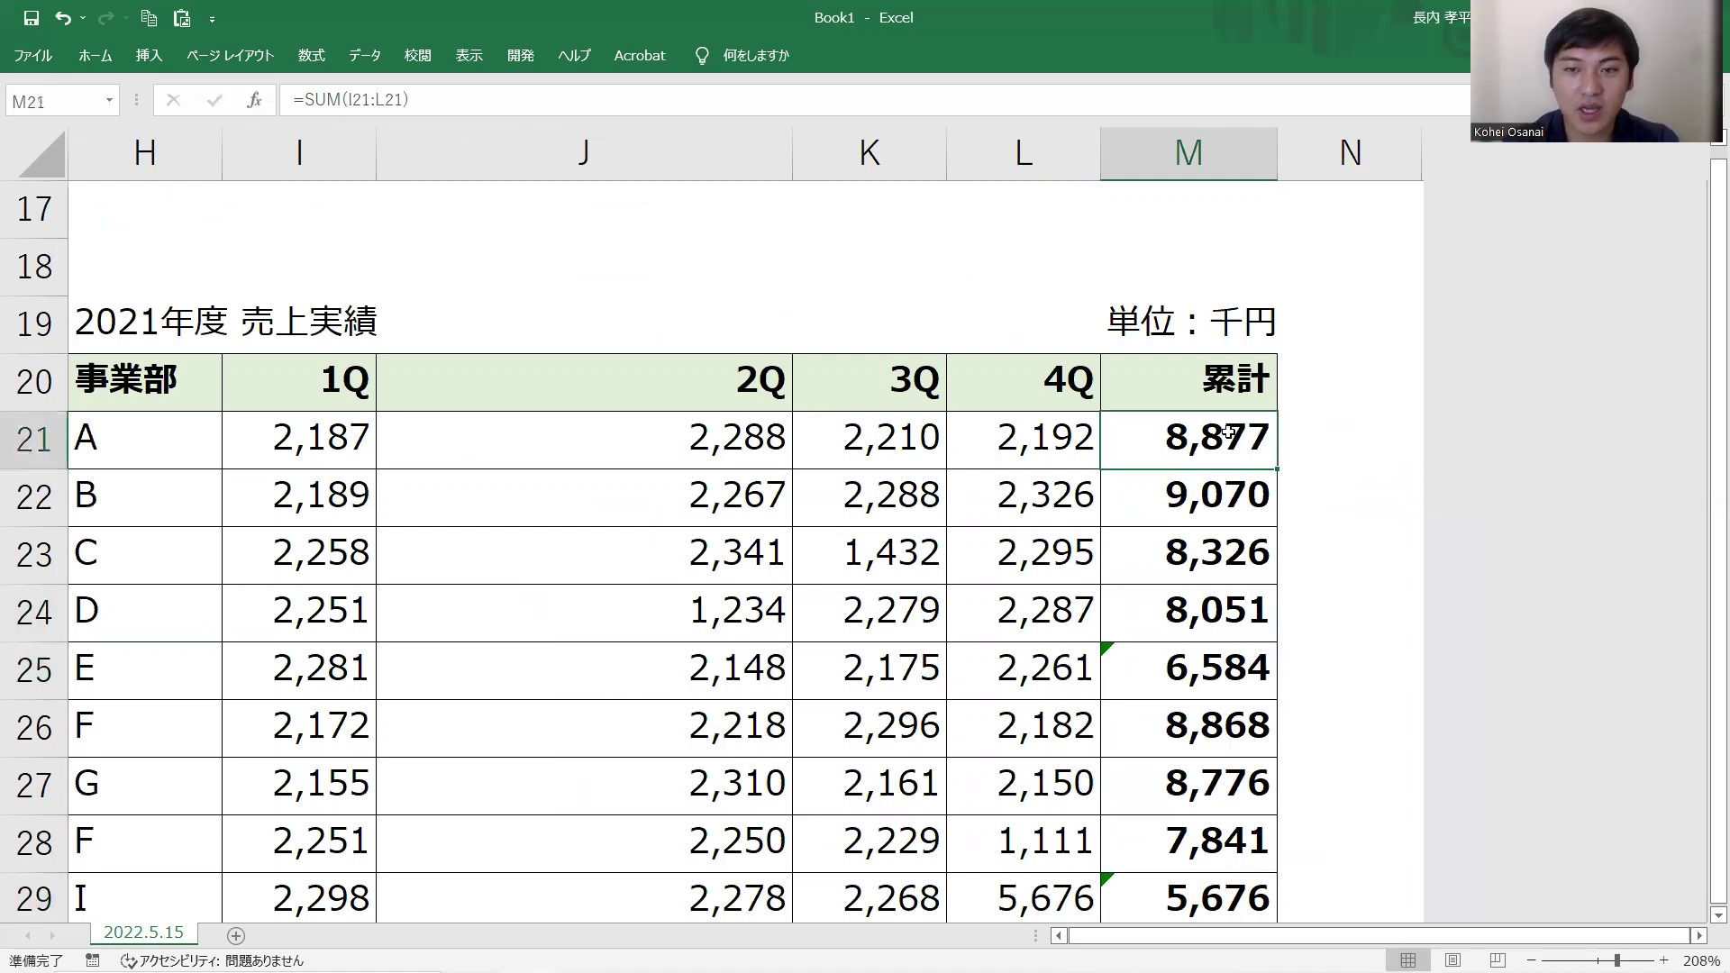
key("shift+Down")
key("shift+Down")
key("shift+Down")
key("shift+Down")
key("shift+Down")
key("shift+Down")
key("shift+Down")
key("shift+Down")
key("shift+Down")
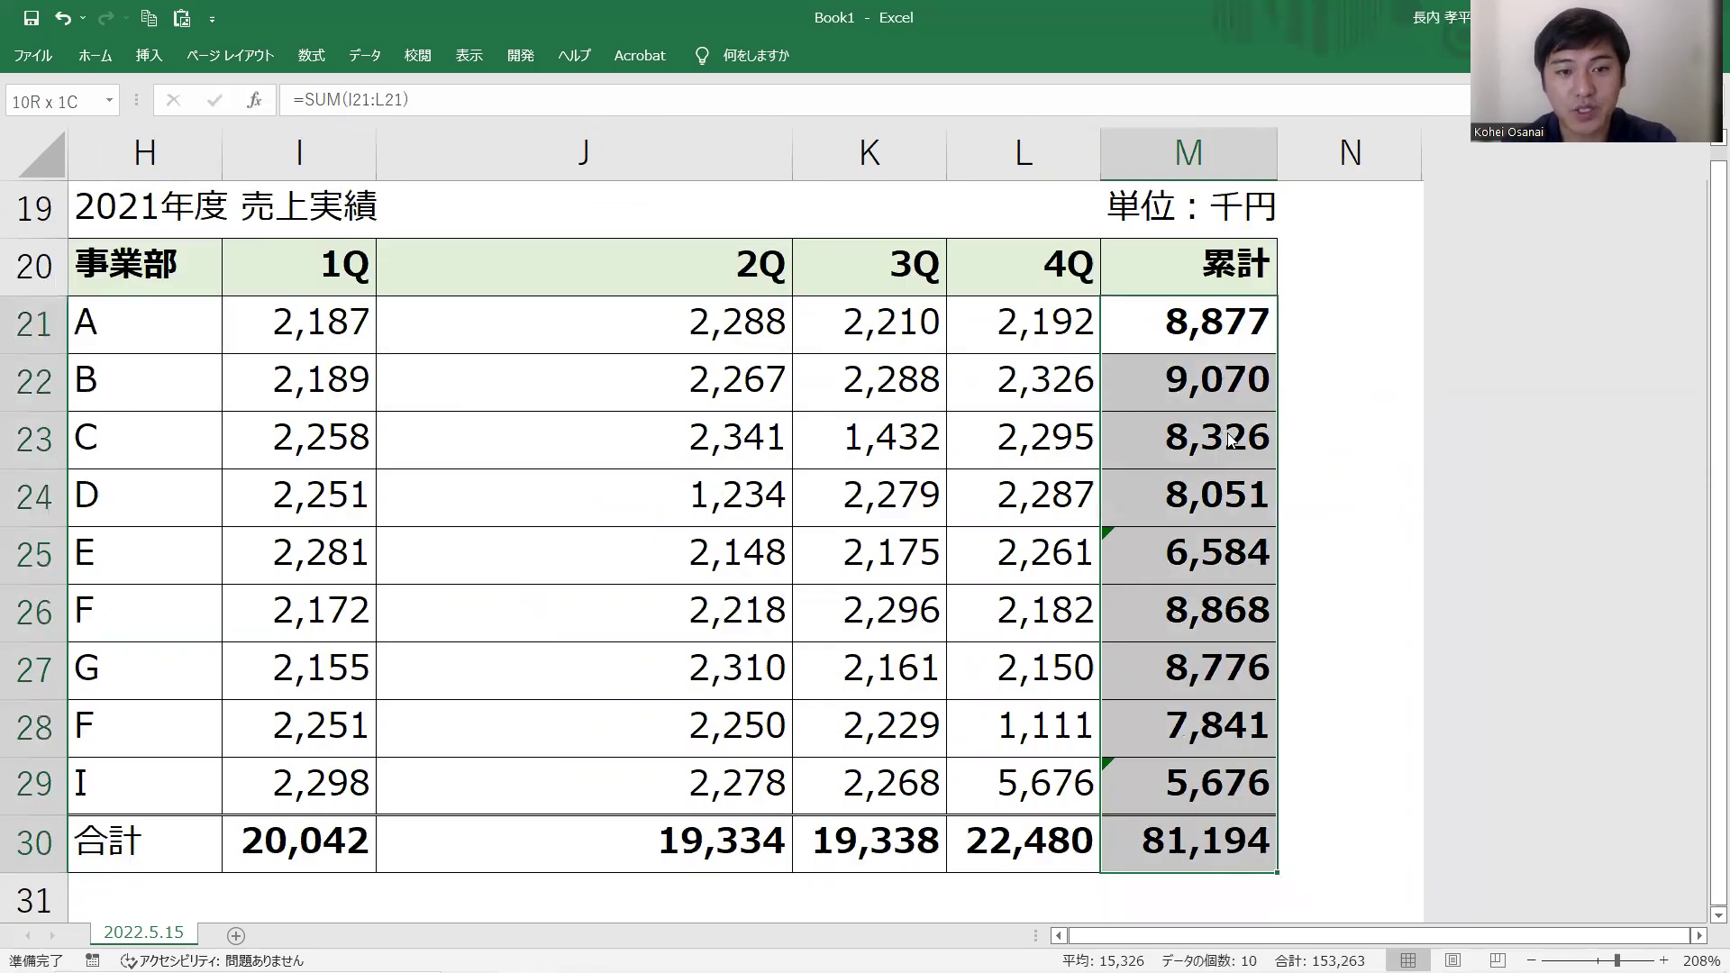
- Select the cells in M21:M30 whose formulas differ from M21's, using Go To Special with アクティブ列との相違
key("ctrl+g")
key("alt+s")
key("alt+m")
key("Return")
- Cycle through the selected 累計 cells M25, M27 and M29 and read what each one contains
key("Return")
key("Return")
key("Return")
key("Return")
key("Return")
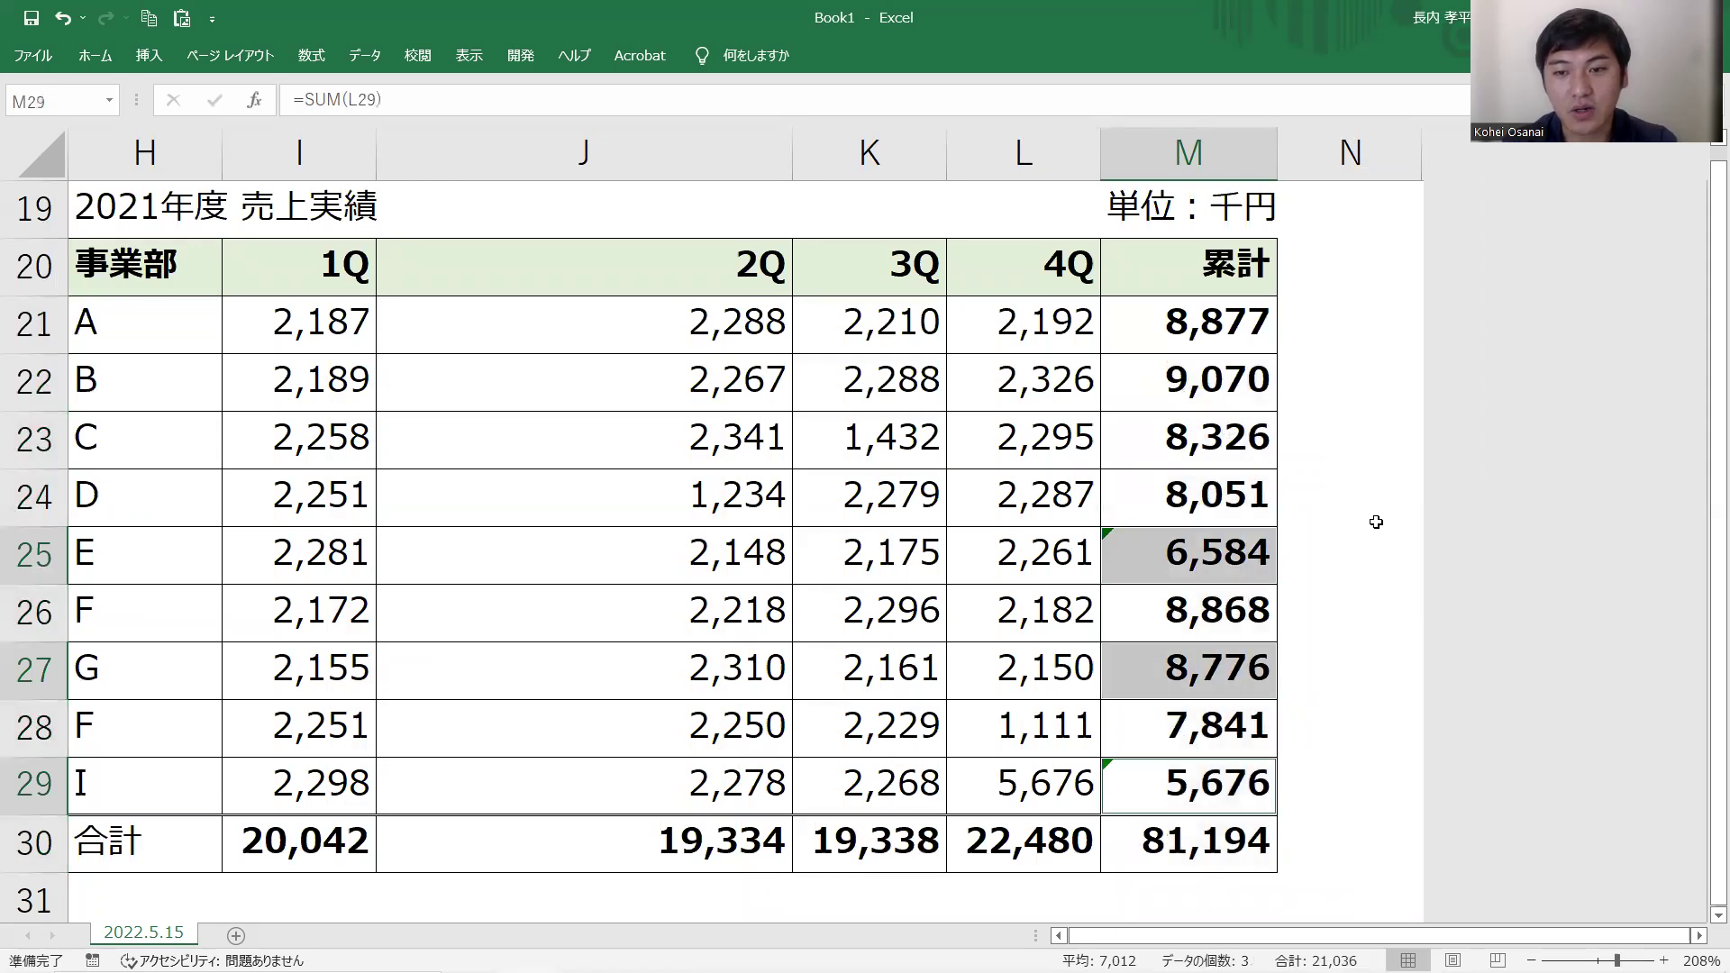
key("Return")
key("Return")
key("Return")
key("Return")
key("Return")
key("Return")
key("Return")
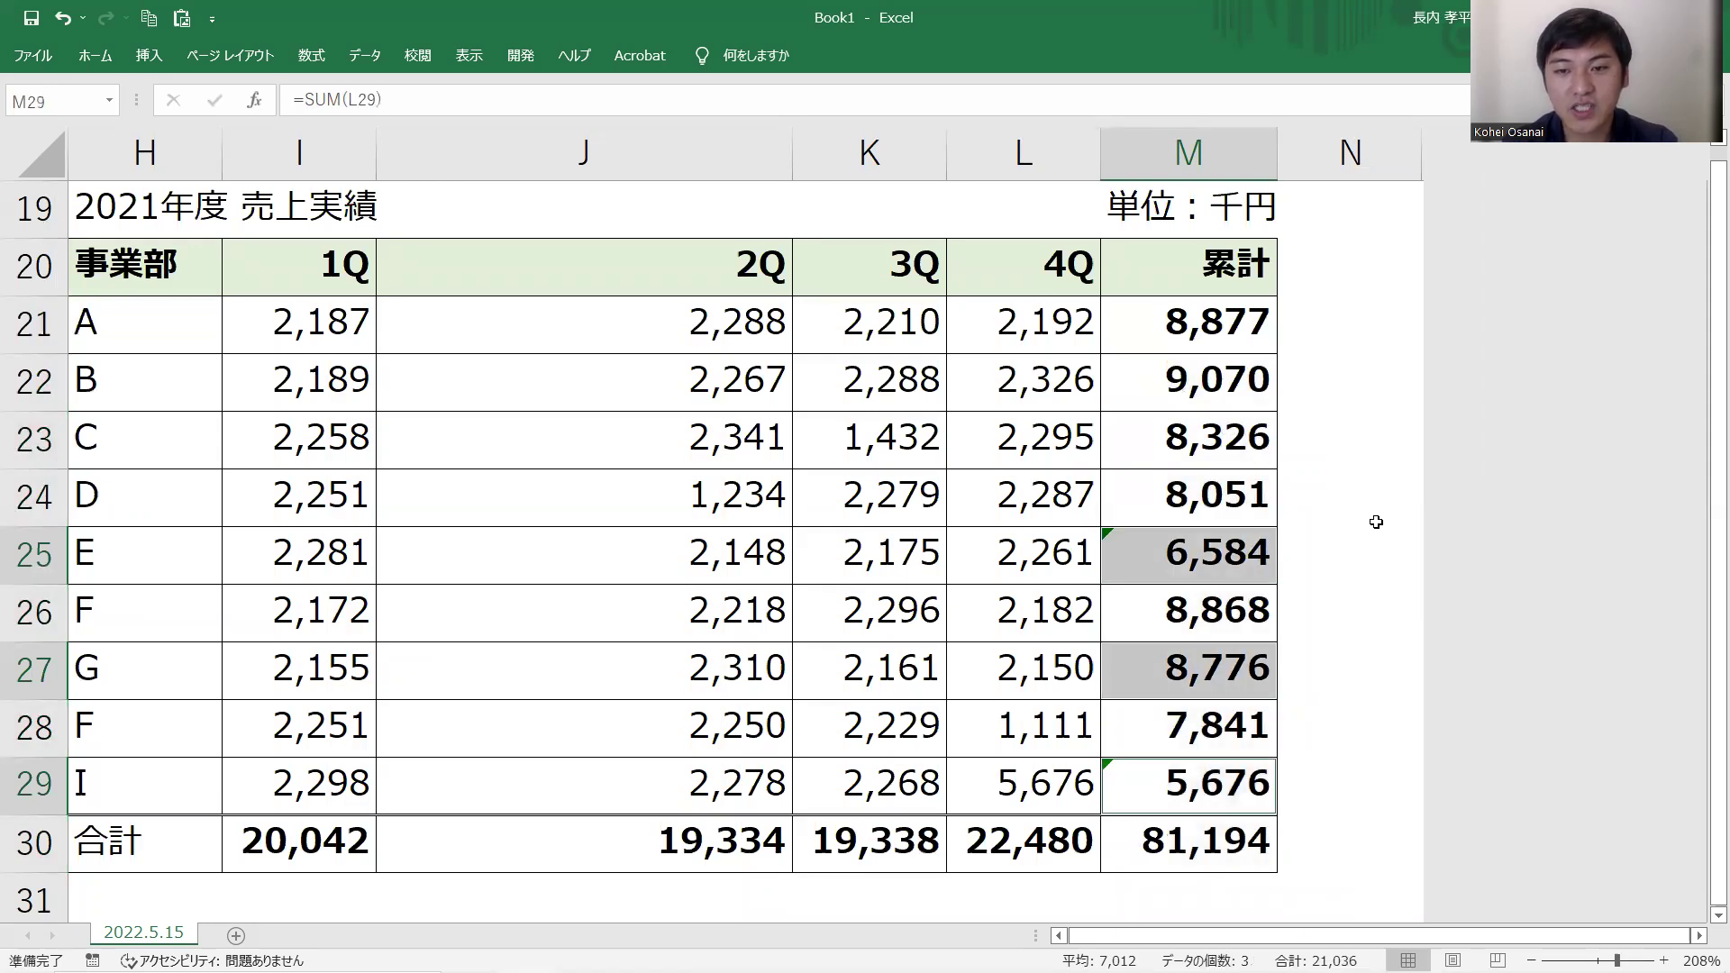
key("Return")
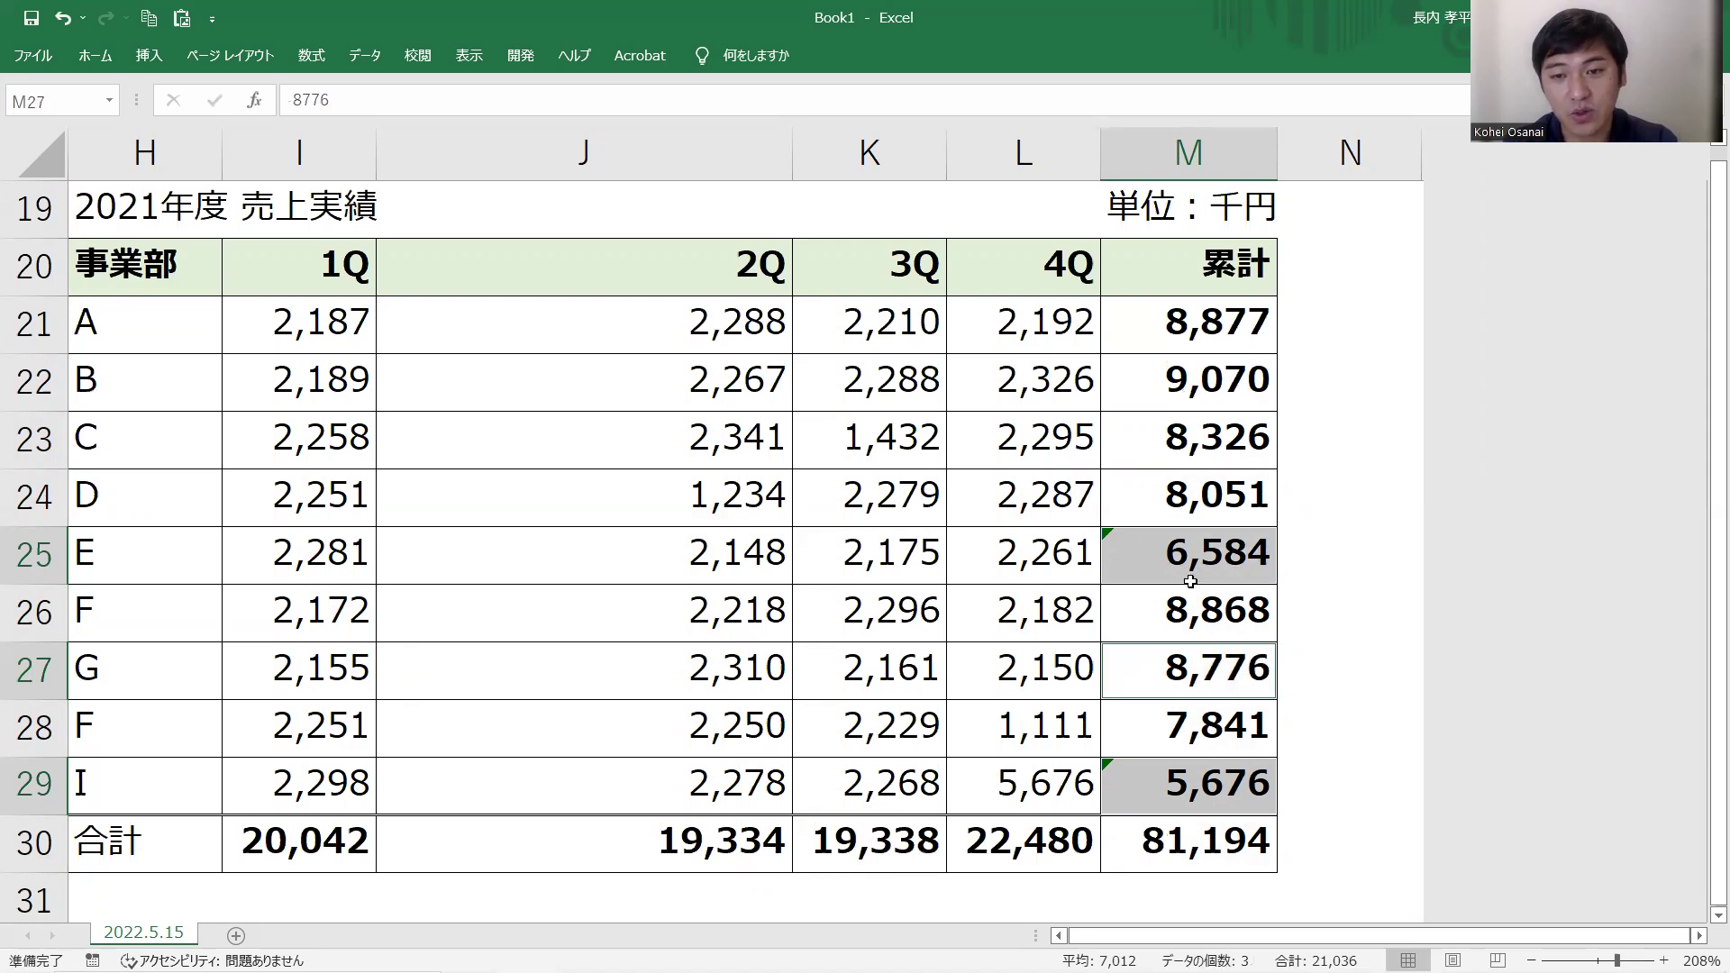
- Examine the contents of M27 and compare them with the 累計 formula in M28, leaving both cells unchanged
left_click(1226, 663)
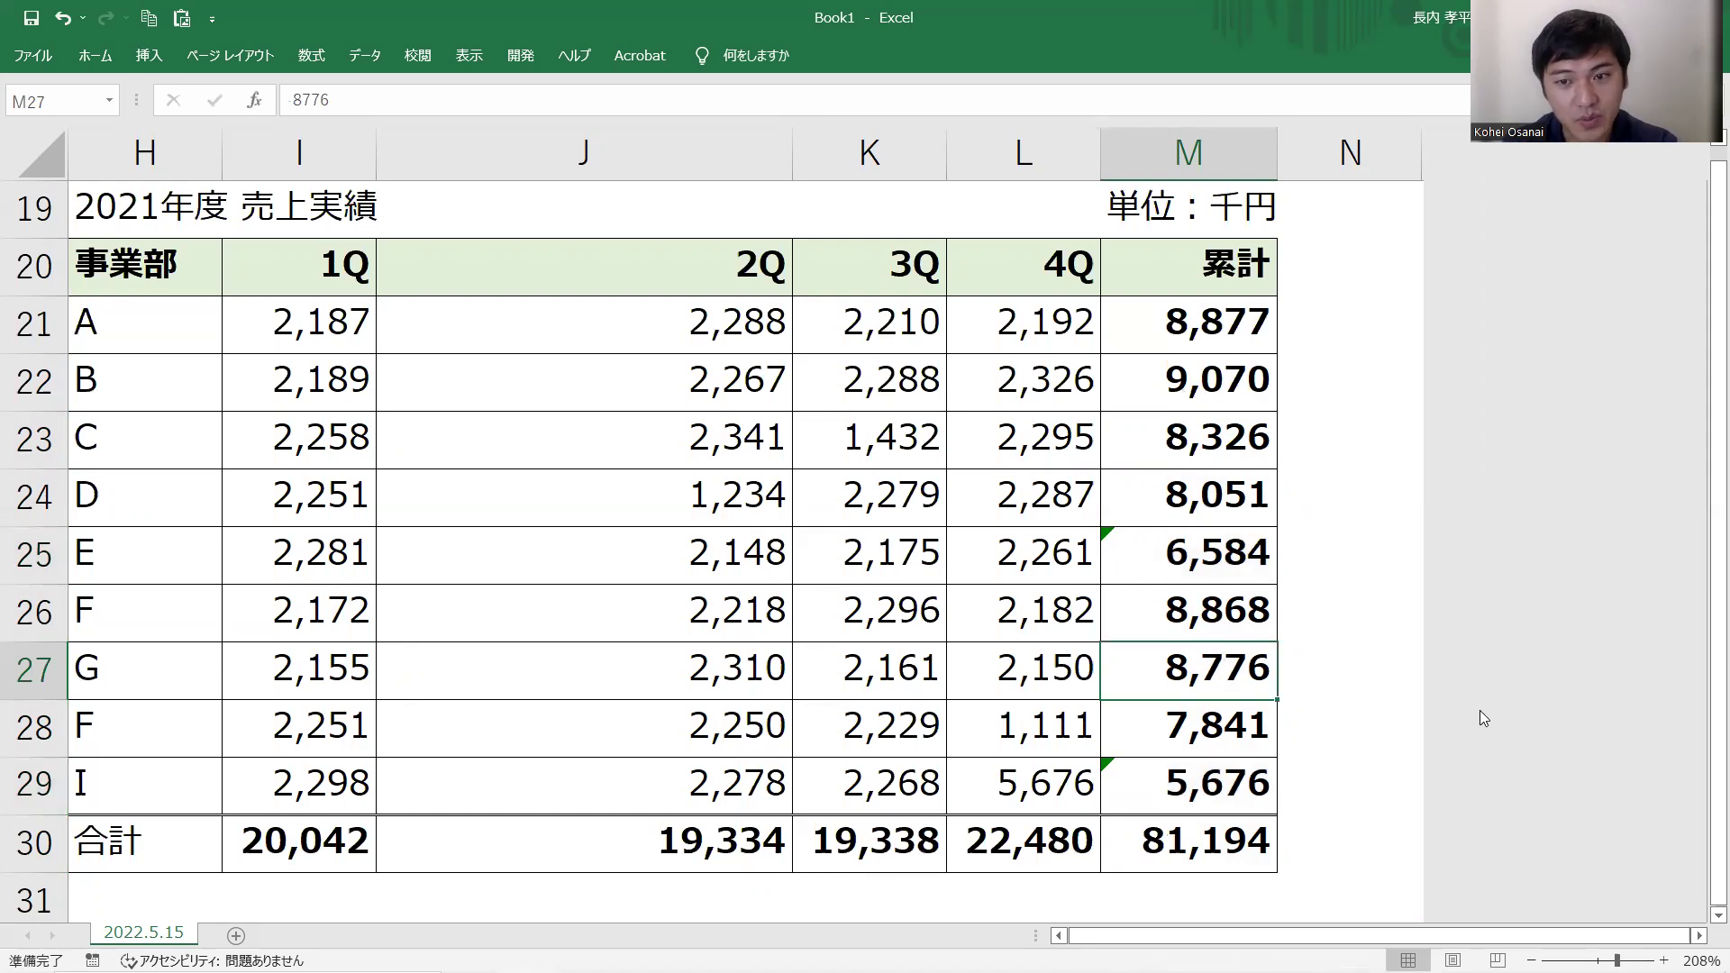
key("F2")
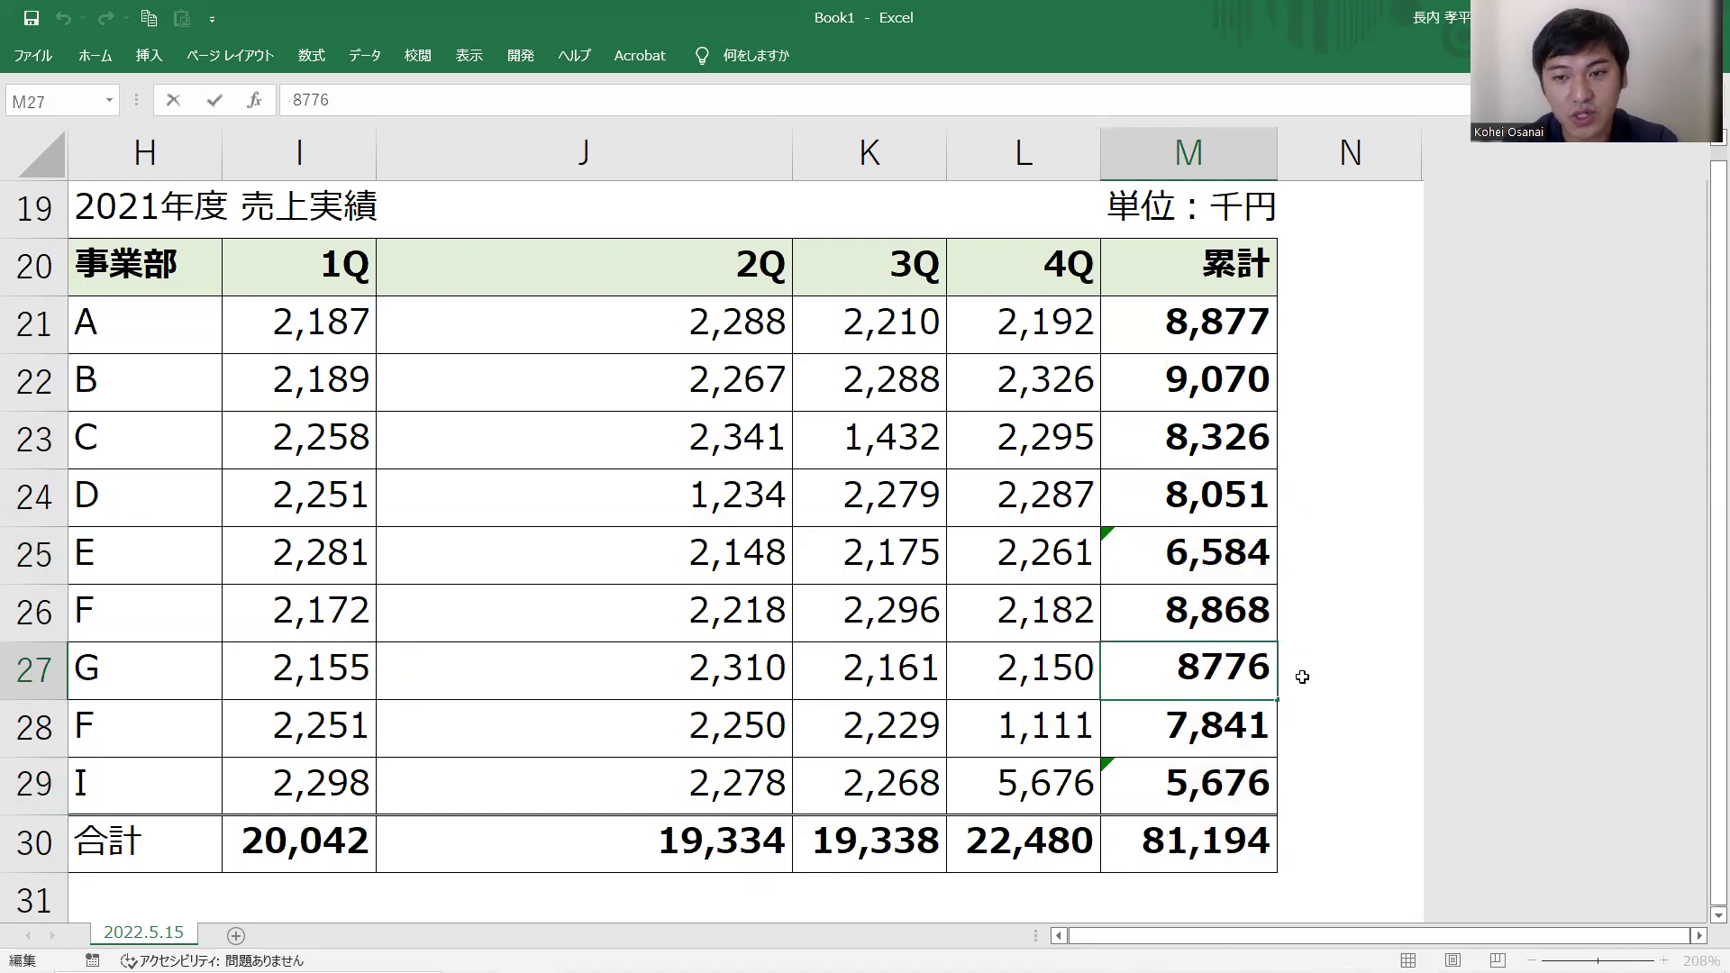
left_click_drag(1171, 672, 1303, 676)
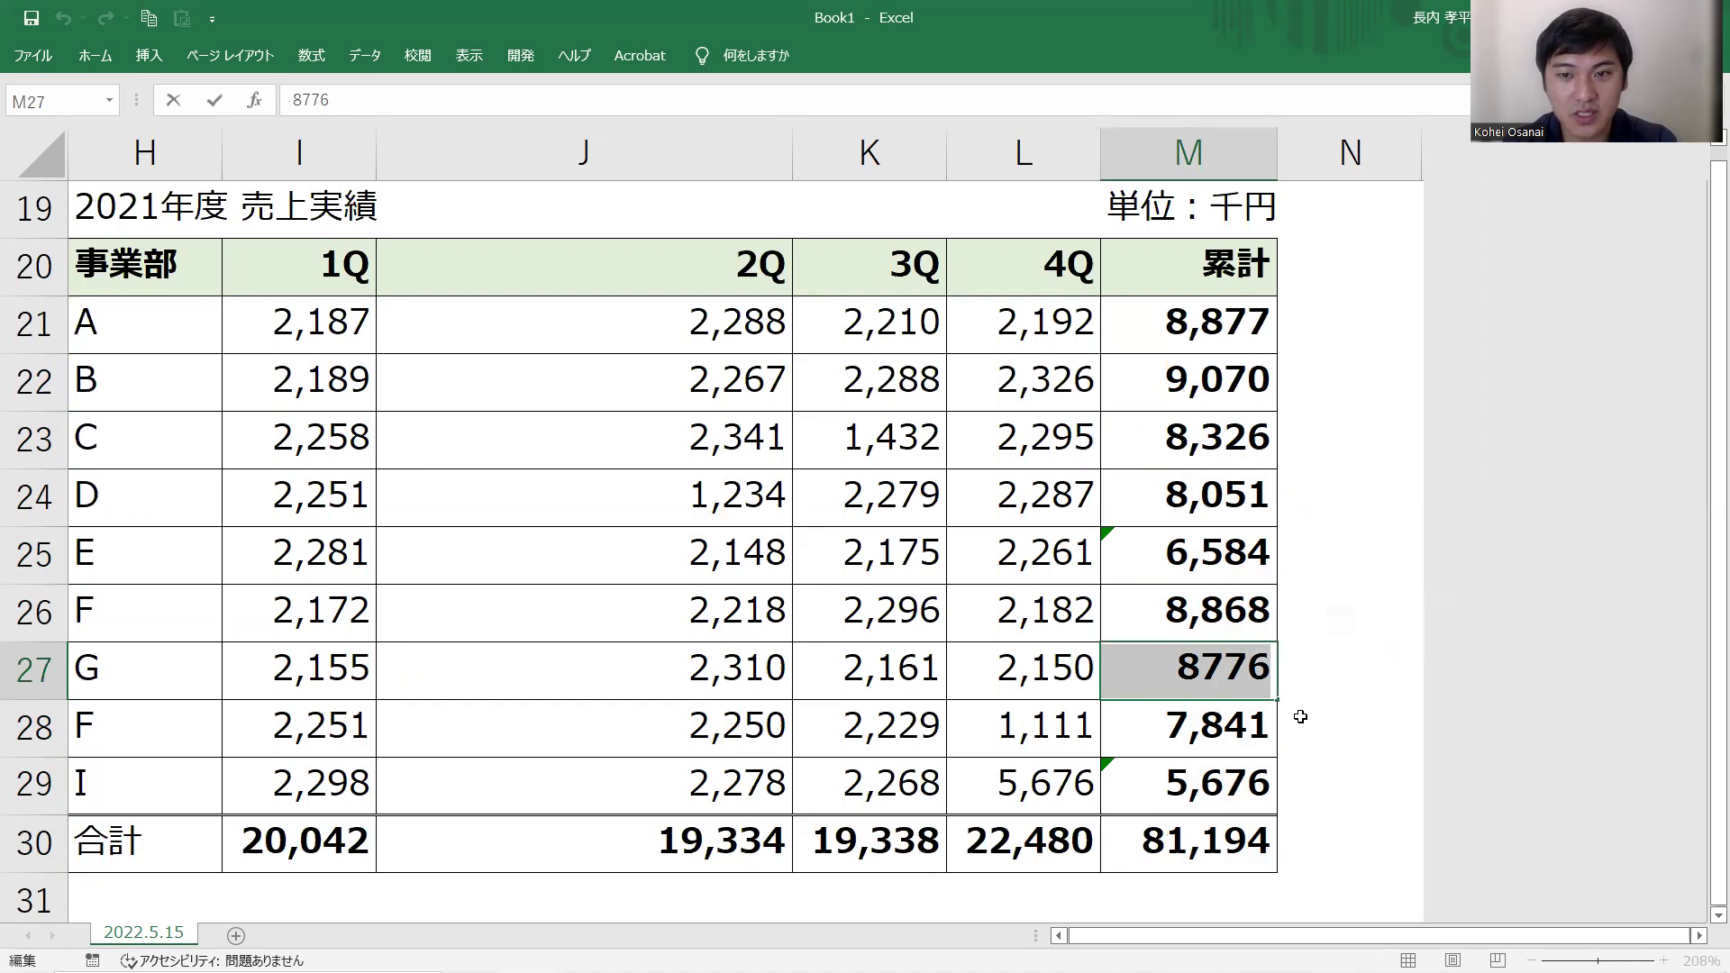
left_click(475, 113)
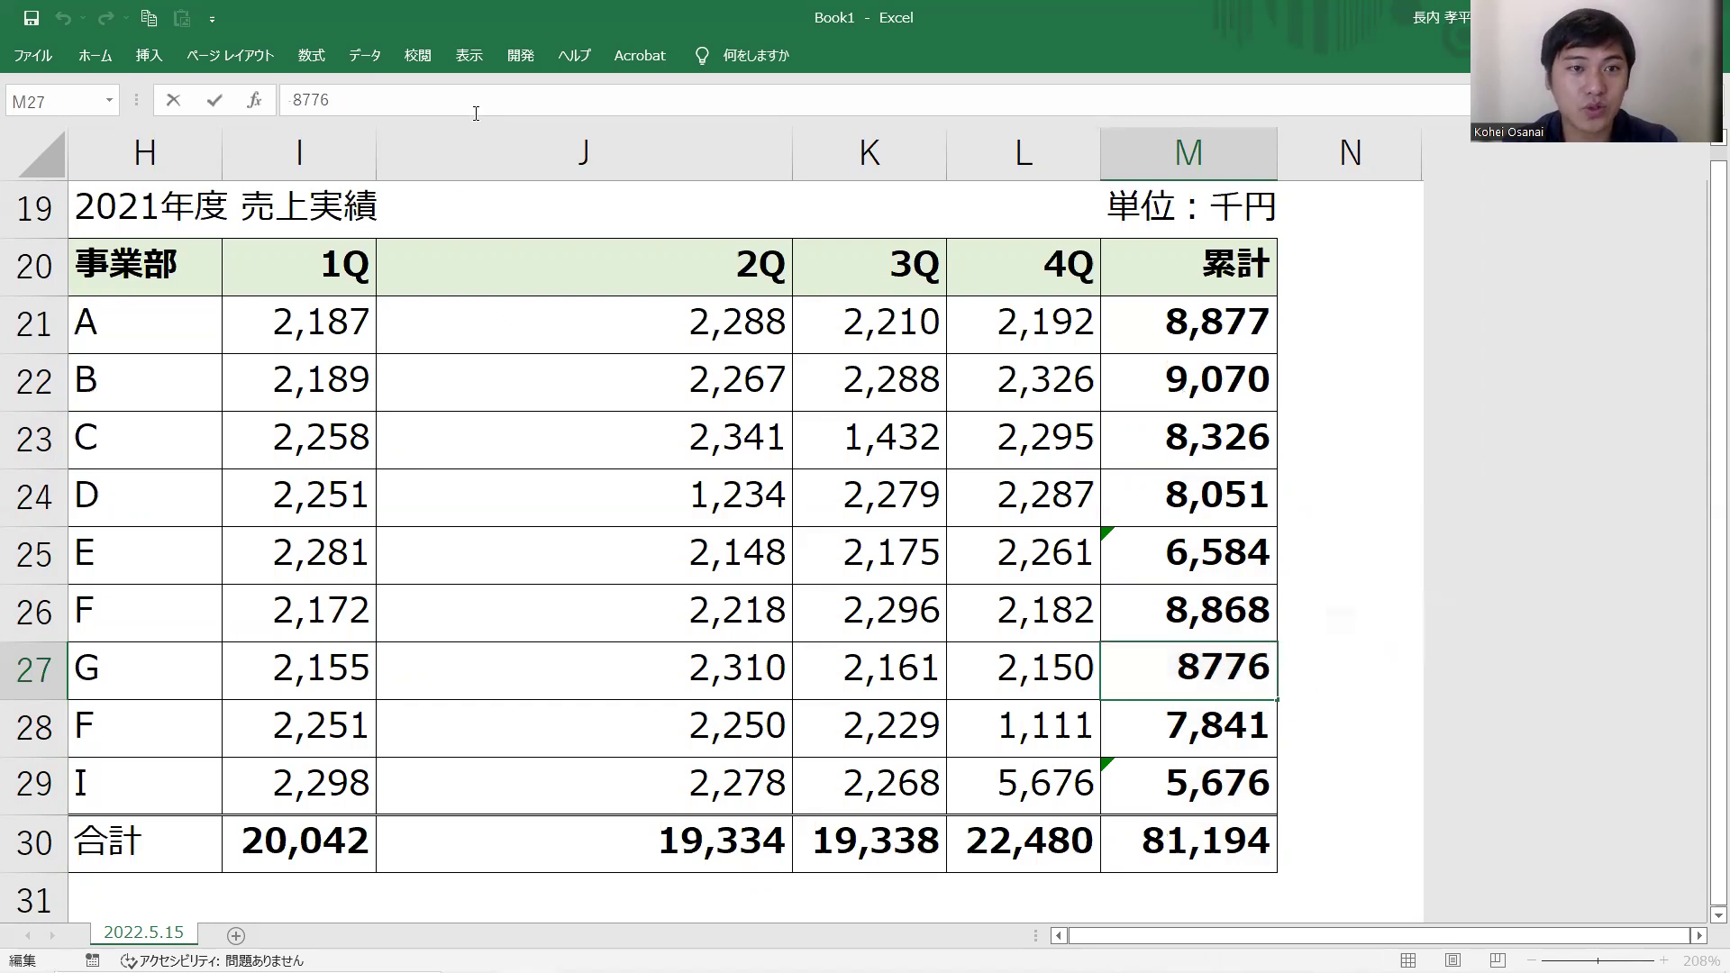
left_click_drag(455, 102, 272, 101)
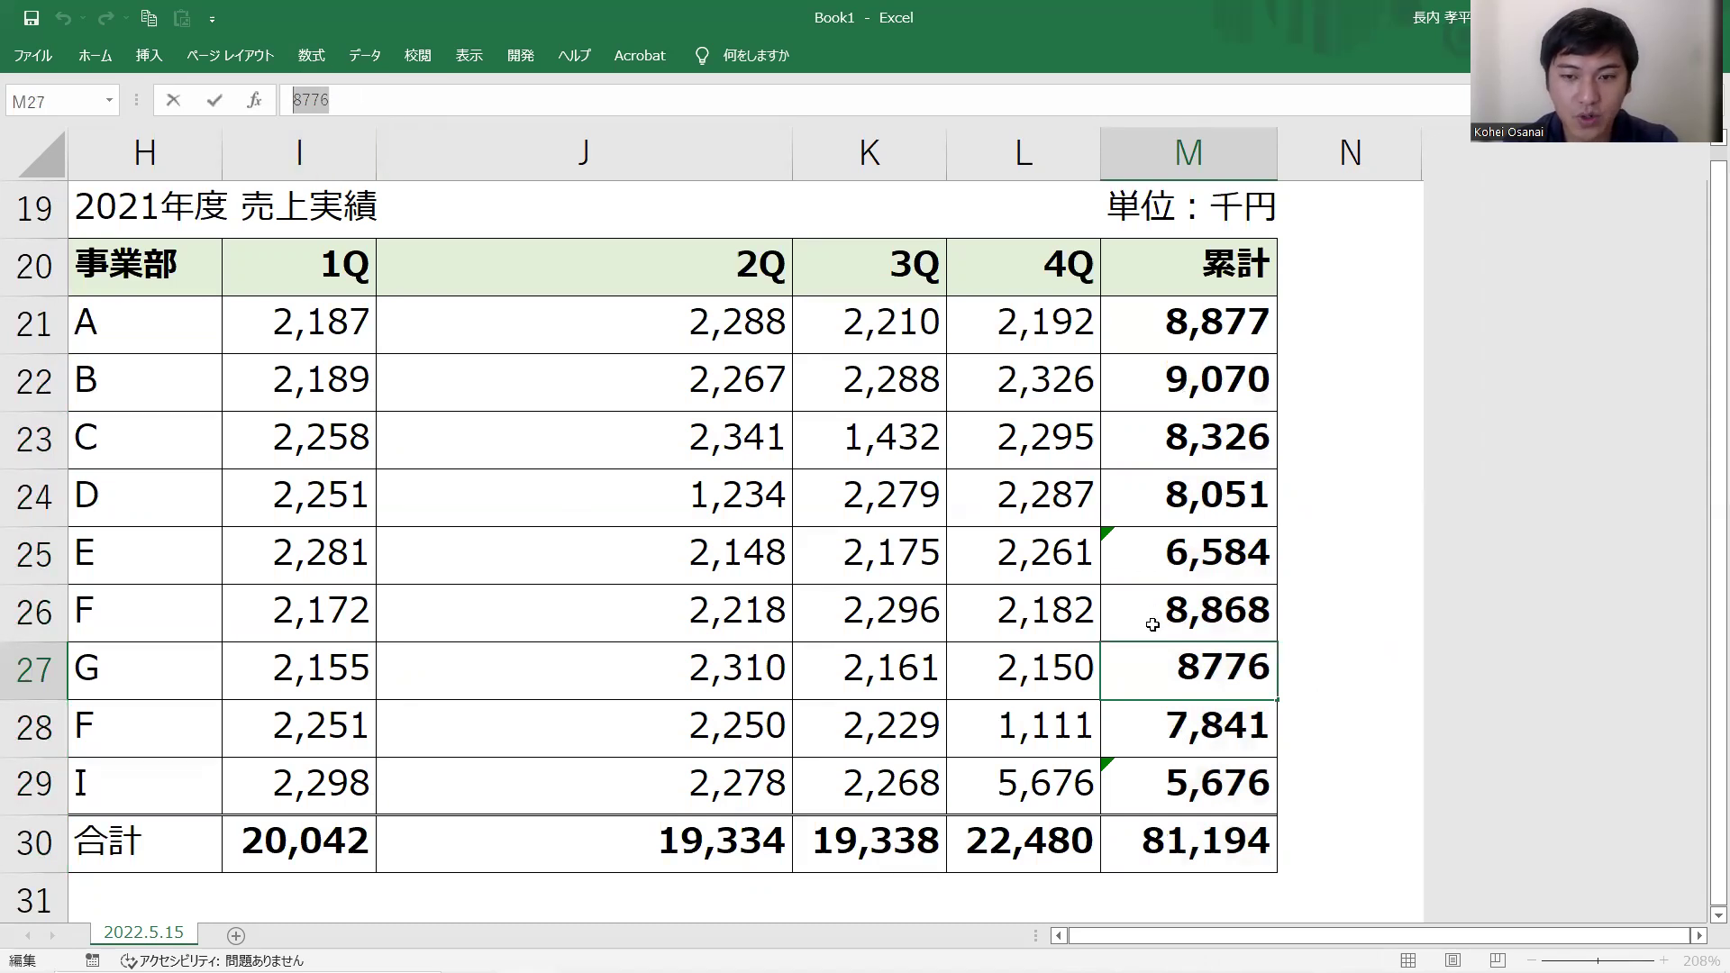
key("Return")
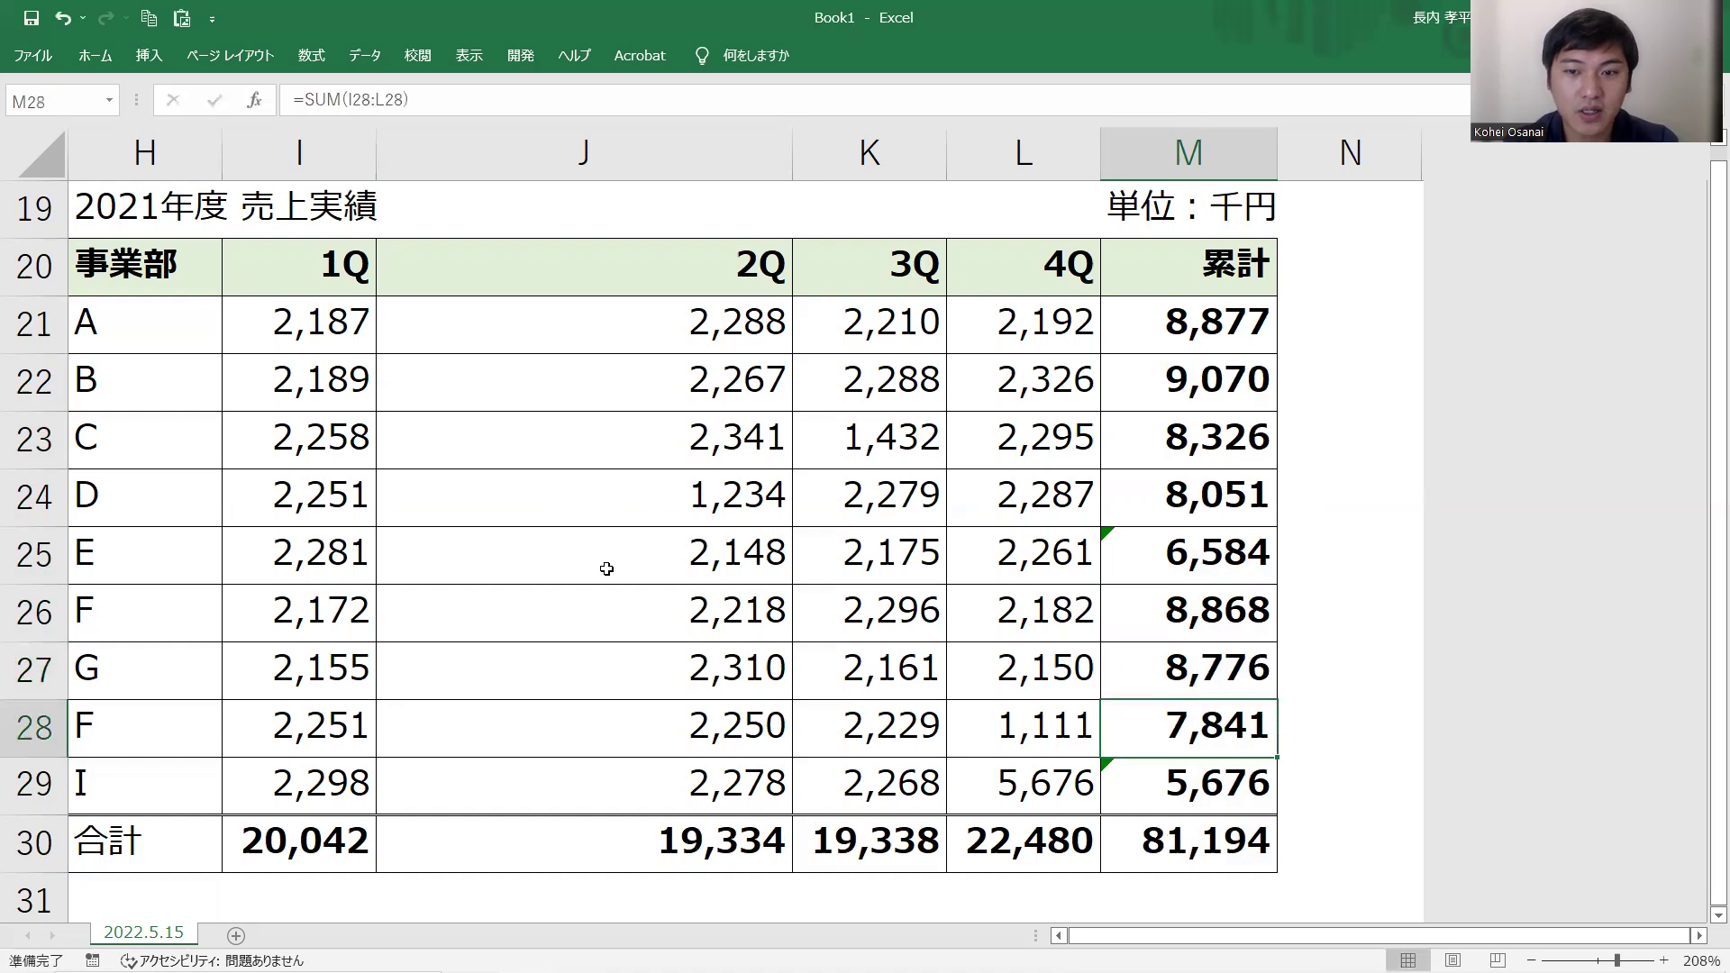
key("F2")
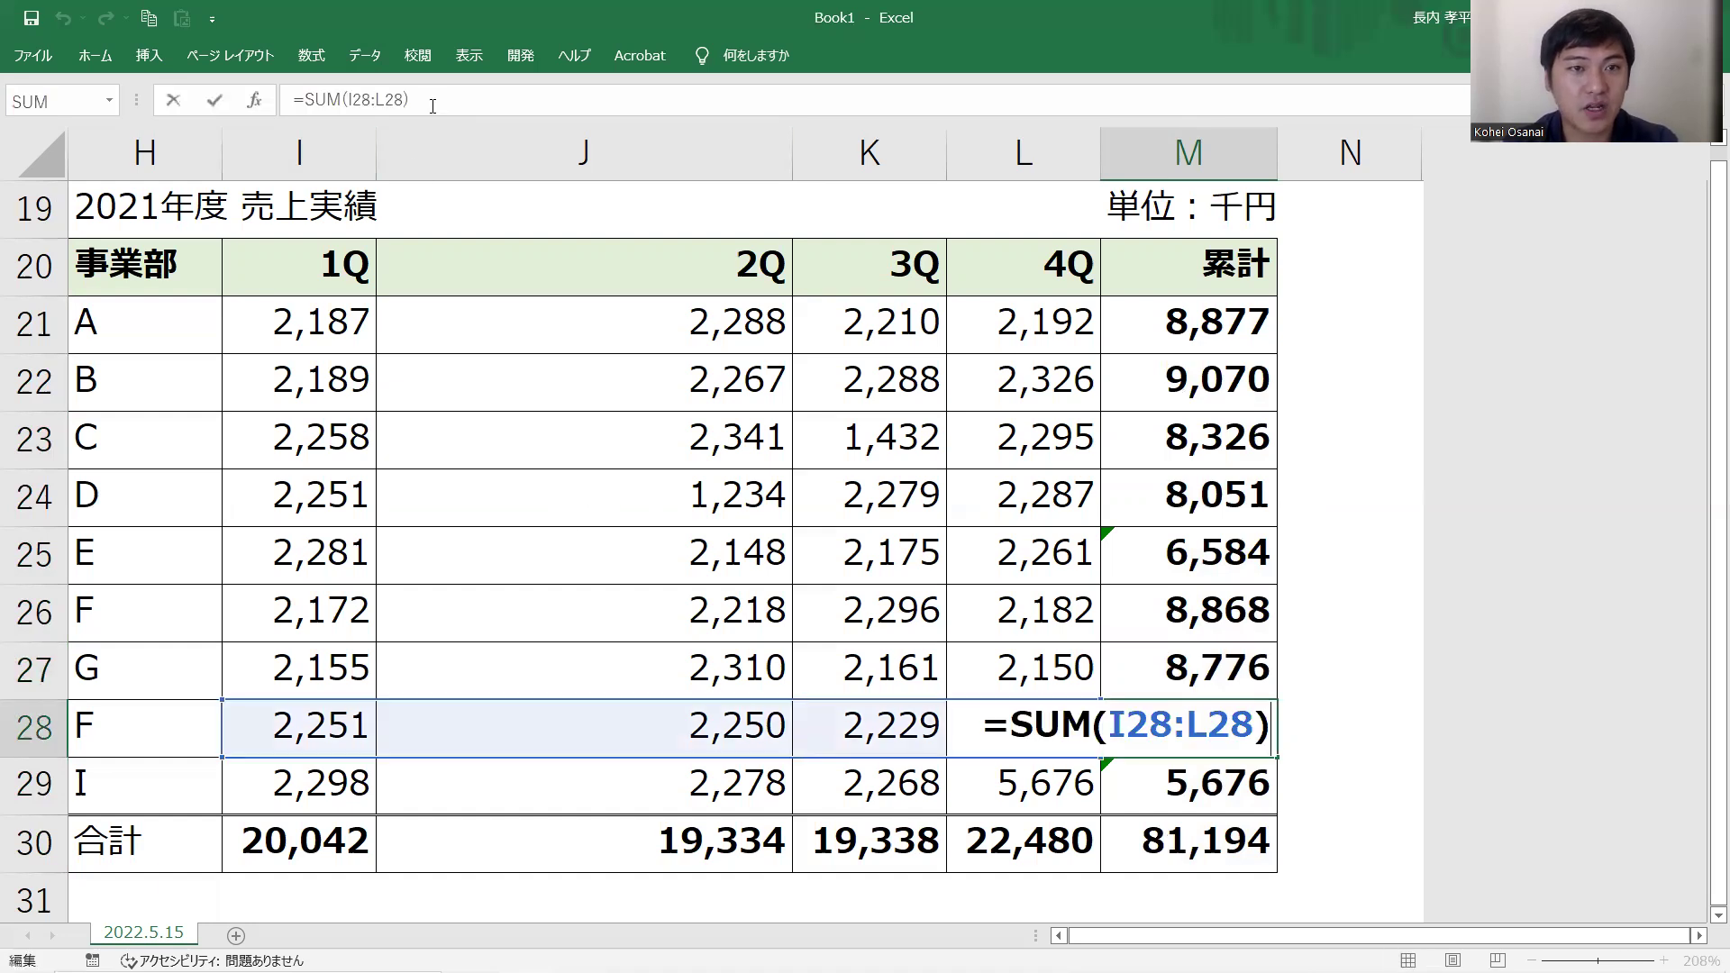
left_click_drag(301, 94, 276, 99)
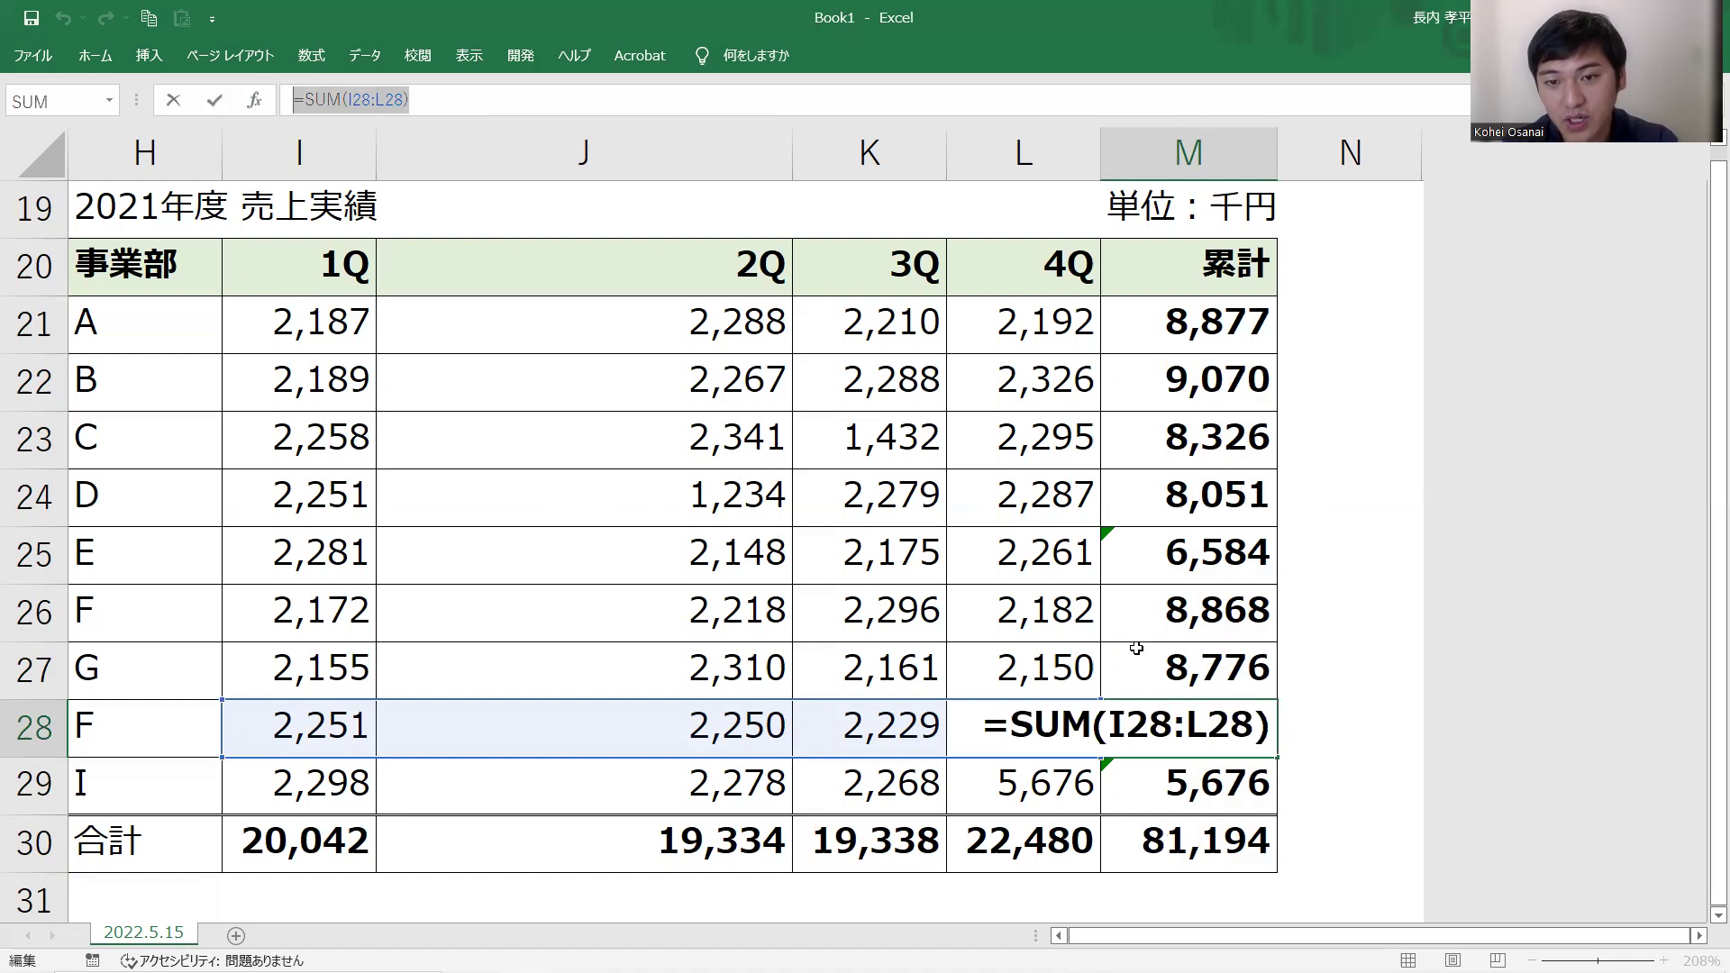
key("Escape")
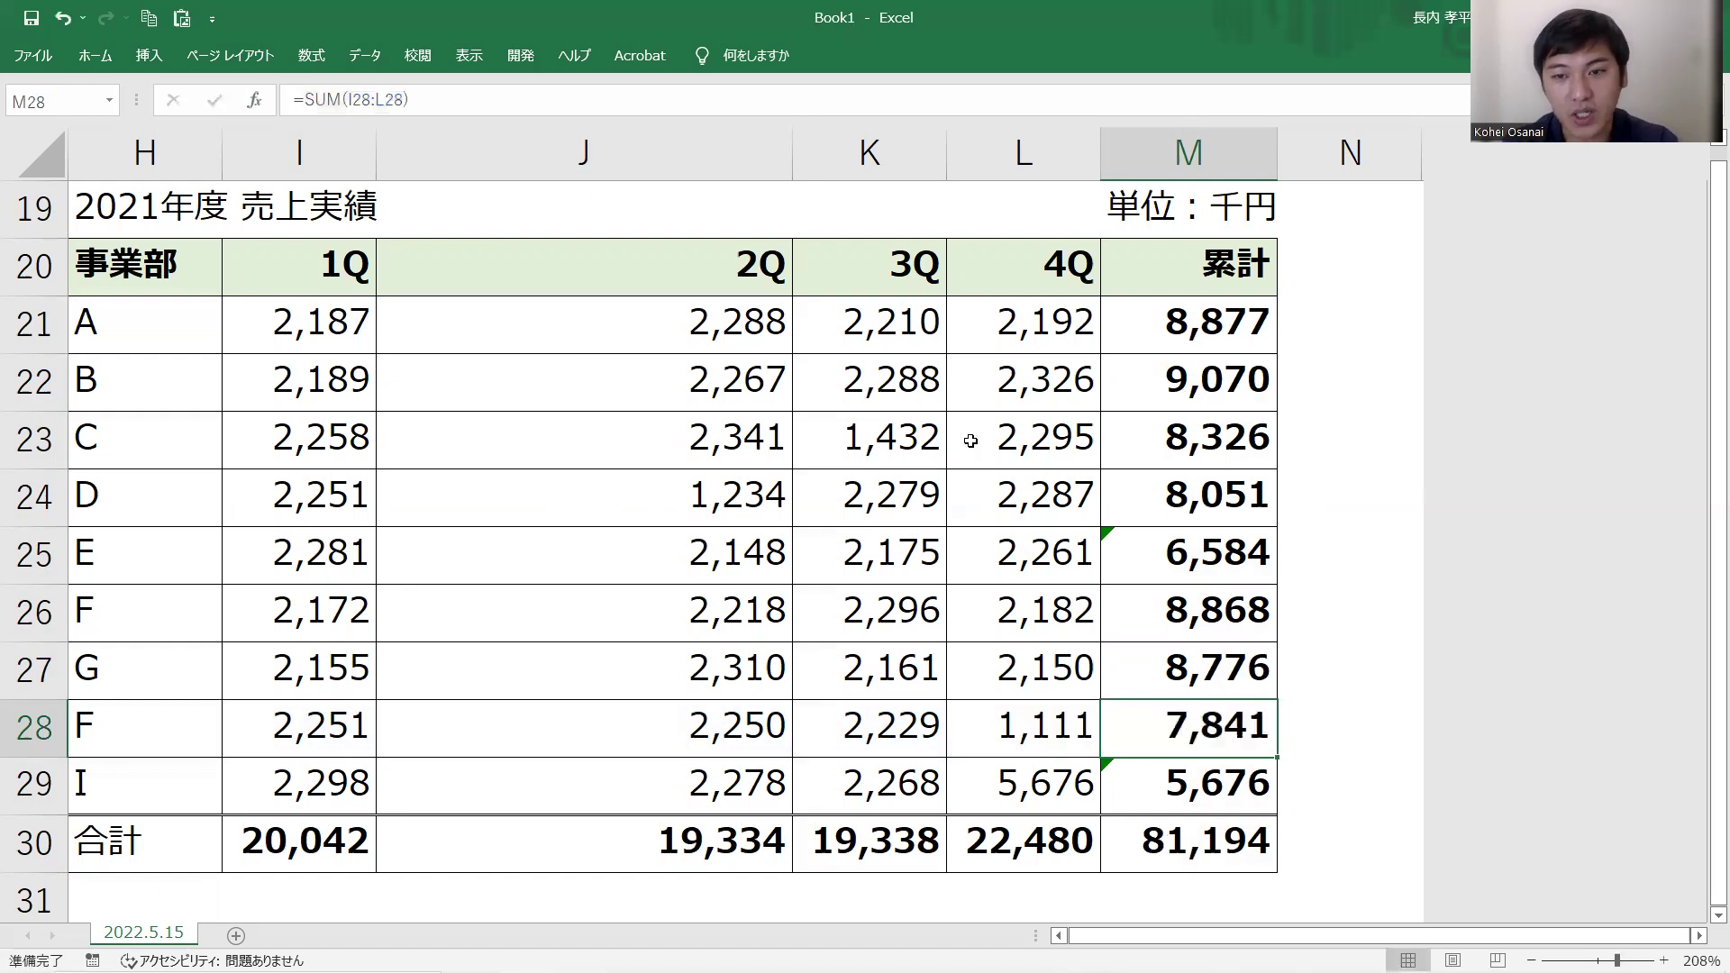
left_click(1204, 676)
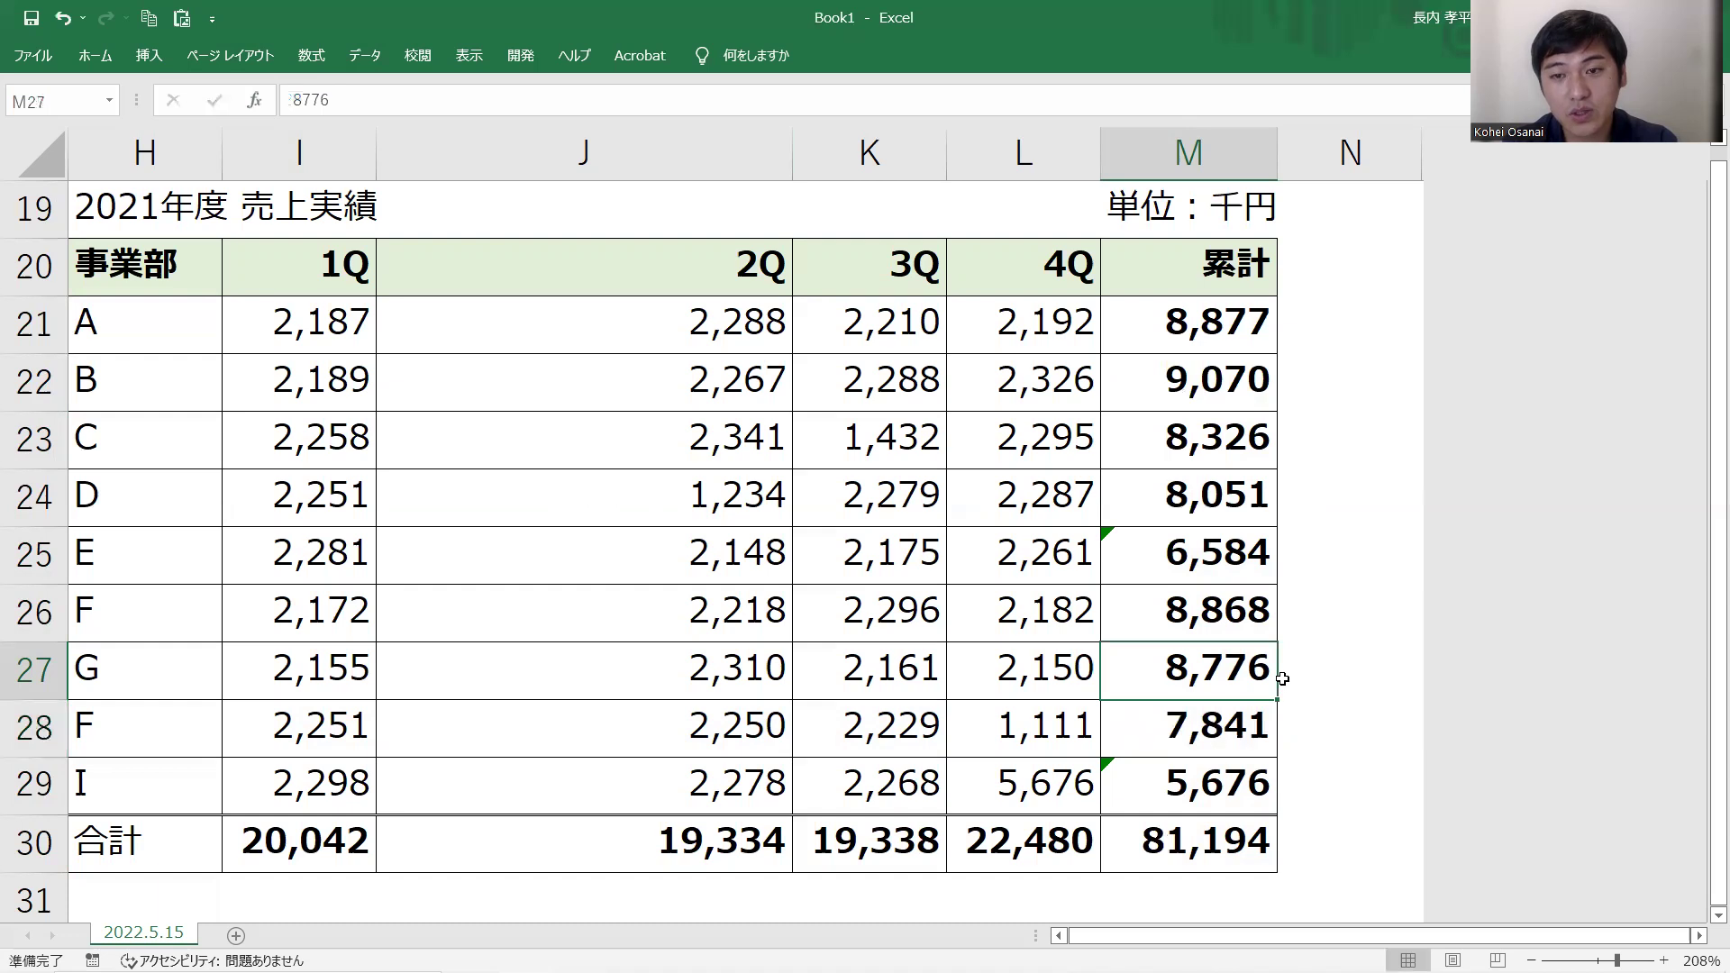
- View the error-check options offered for M25 and dismiss them without choosing one
left_click(1104, 532)
left_click(1086, 540)
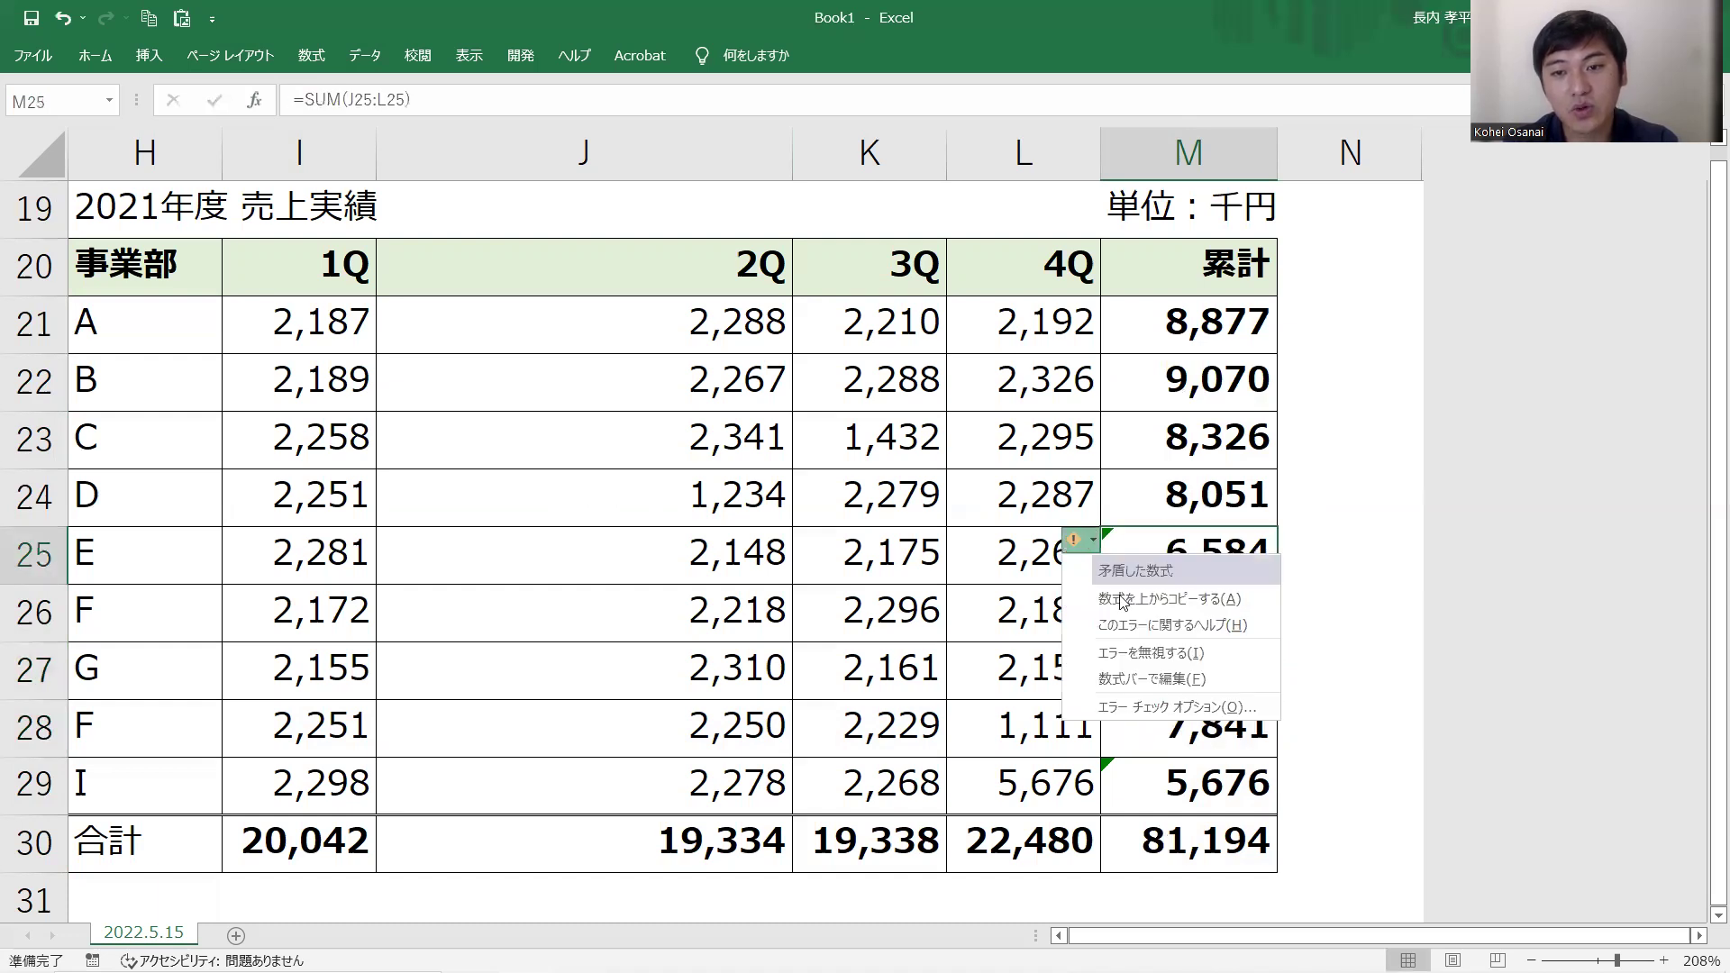
left_click(1254, 448)
- Select the cells in M21:M29 that differ from M21's formula, using Go To Special with アクティブ列との相違
left_click_drag(1227, 311, 1198, 786)
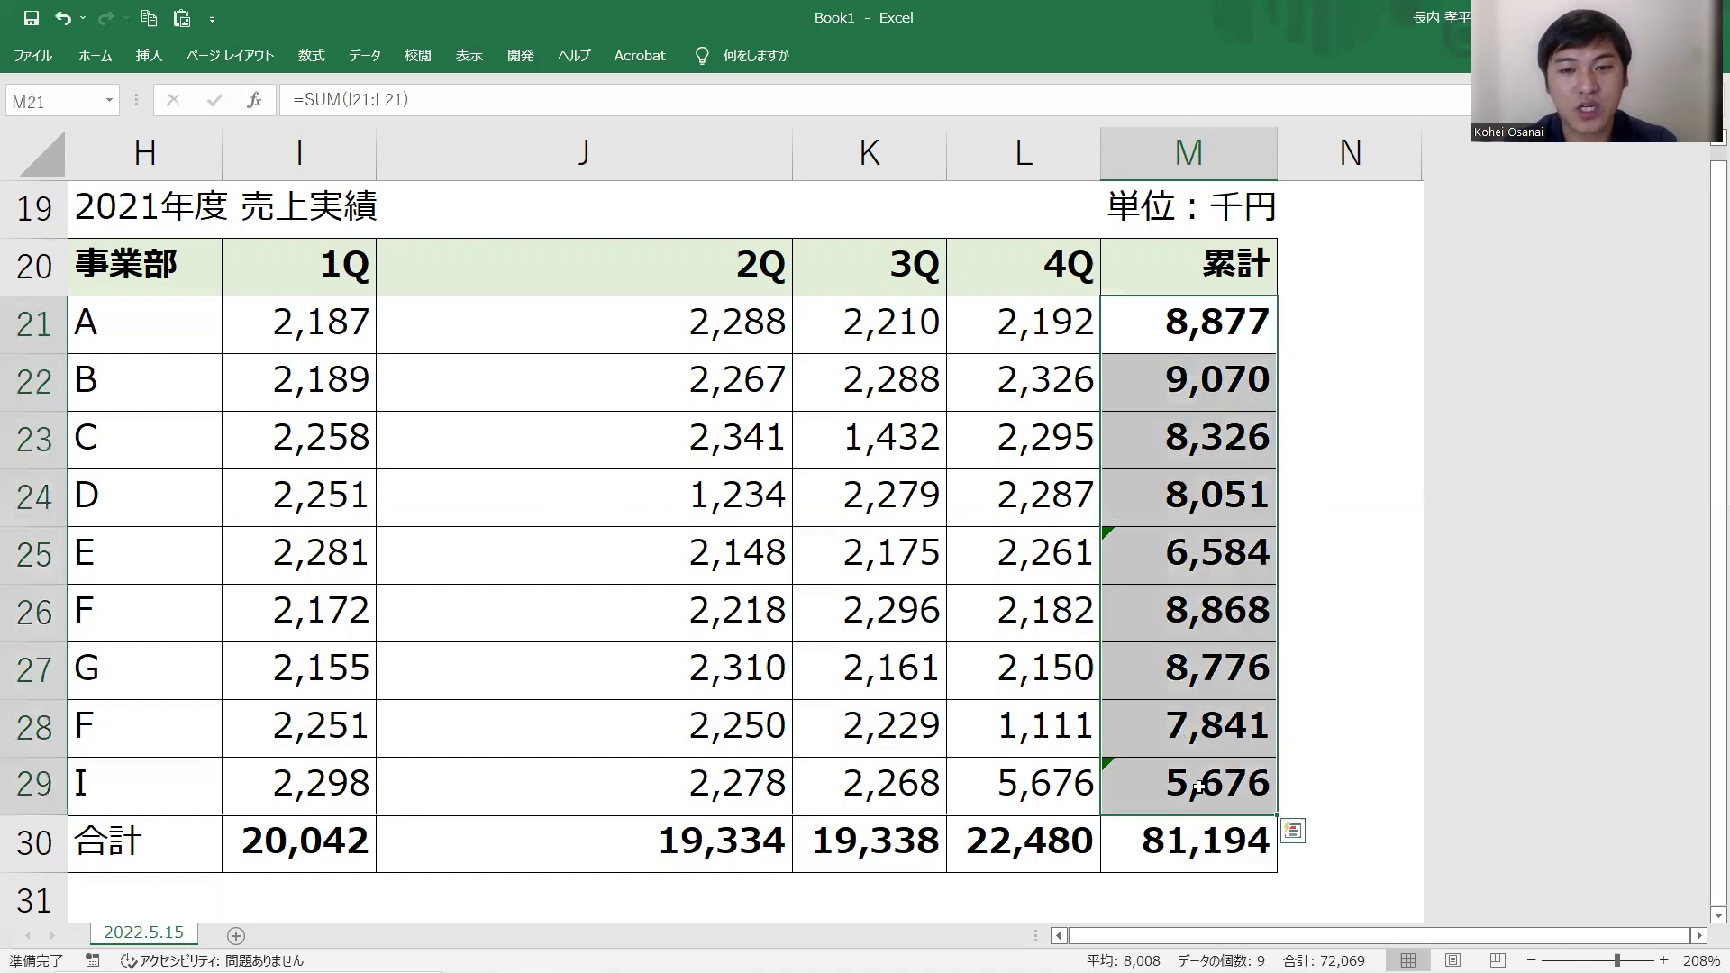
key("ctrl+g")
key("alt+s")
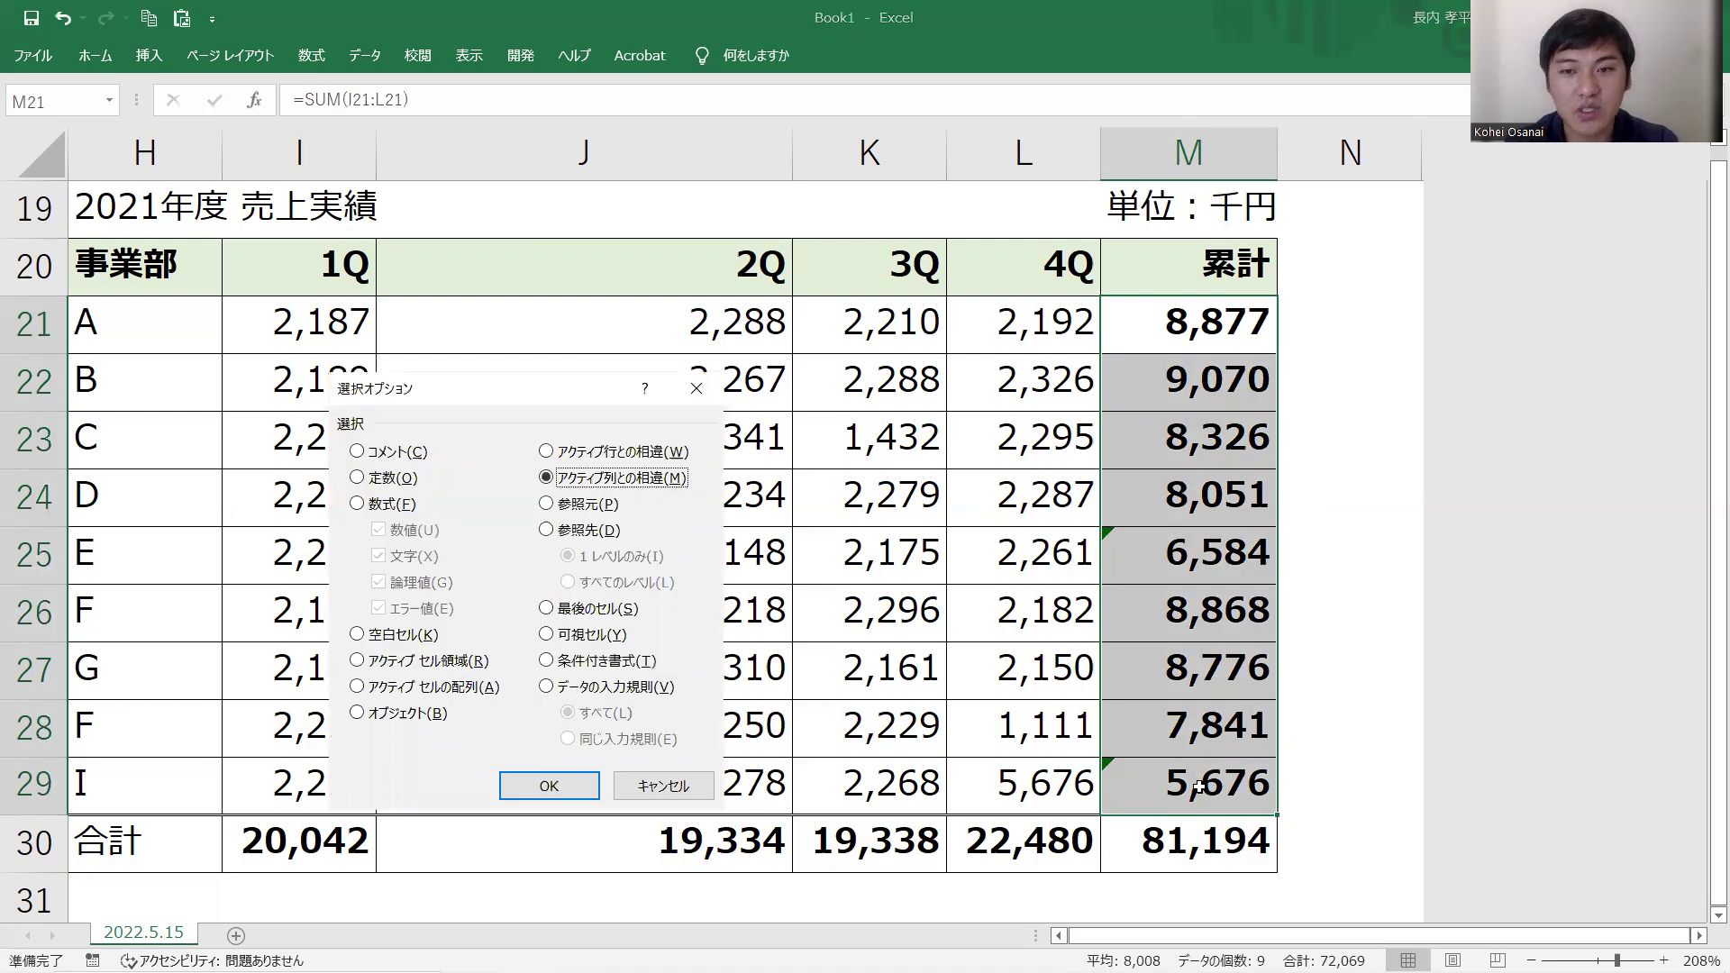
key("Return")
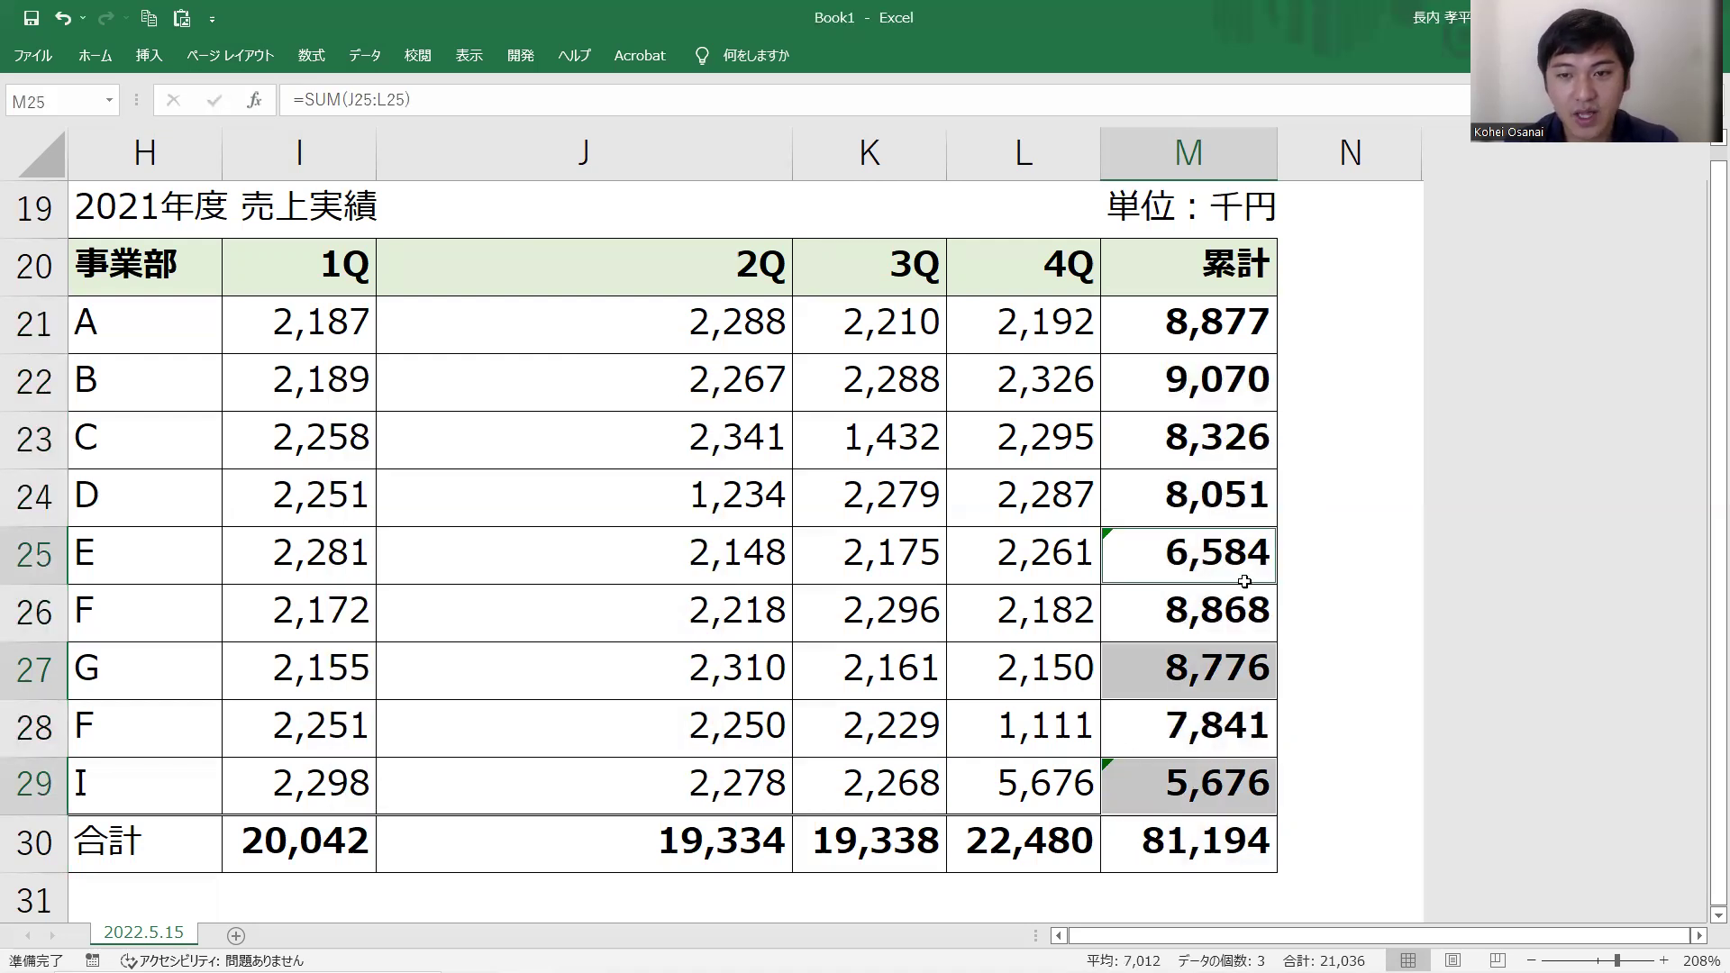
- Check the cell ranges summed by the 累計 formulas in M23 and M24
left_click(1216, 451)
key("F2")
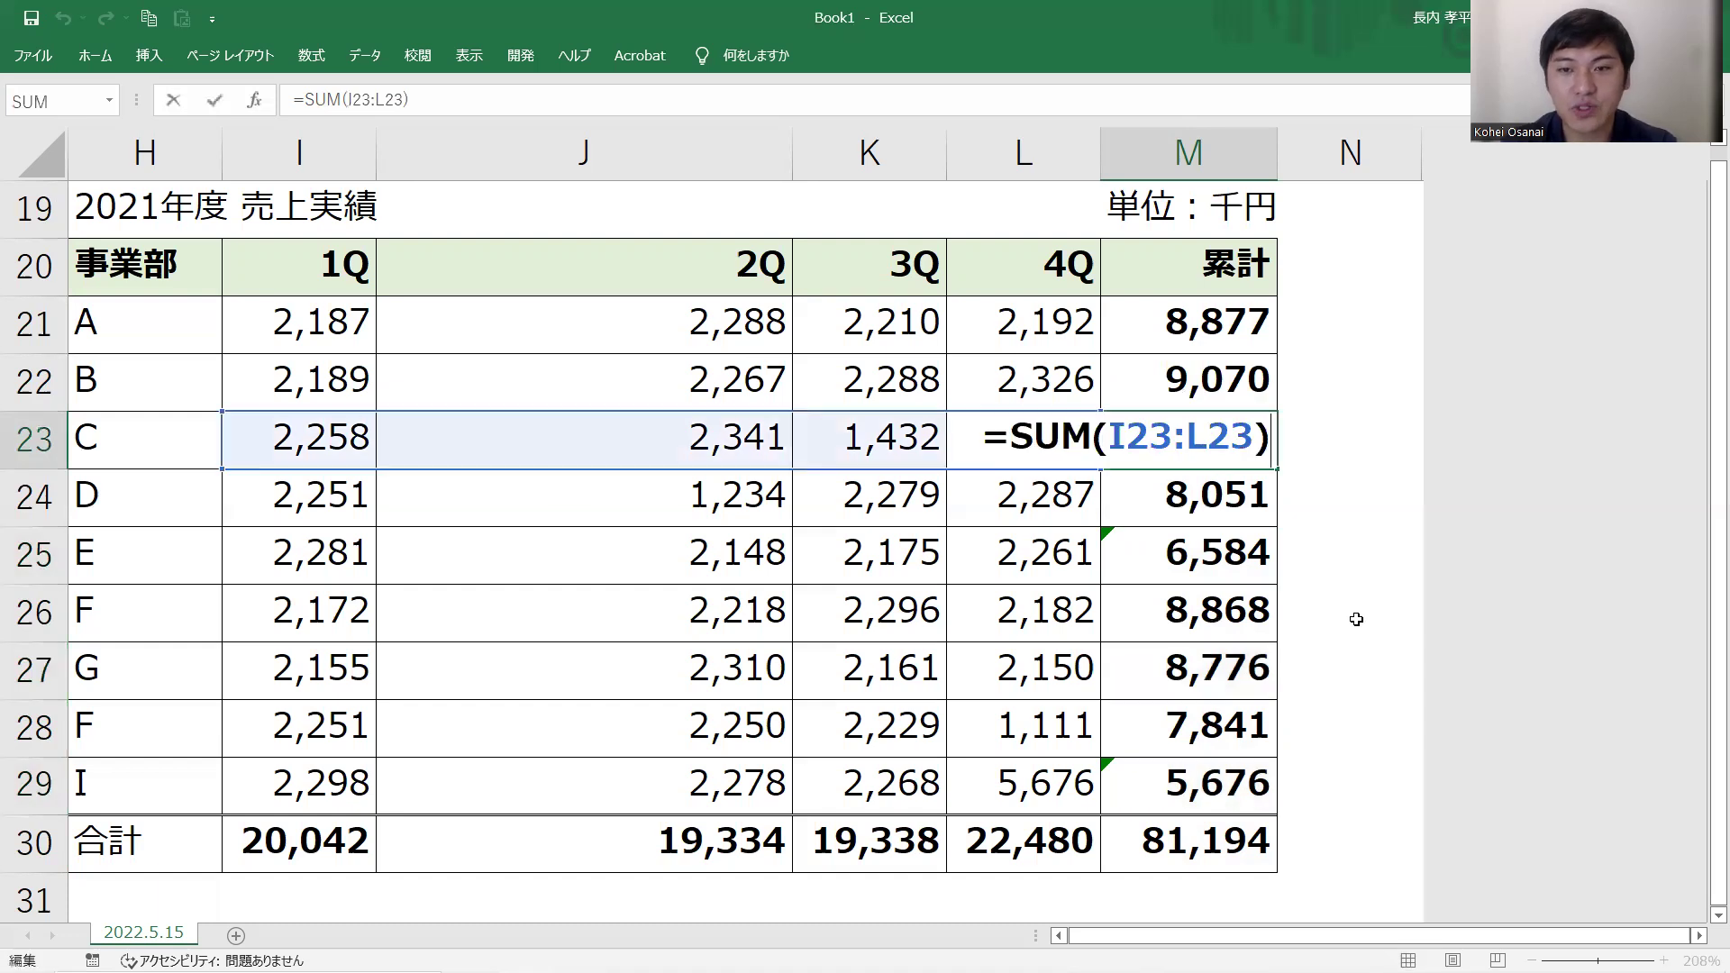
key("Return")
key("F2")
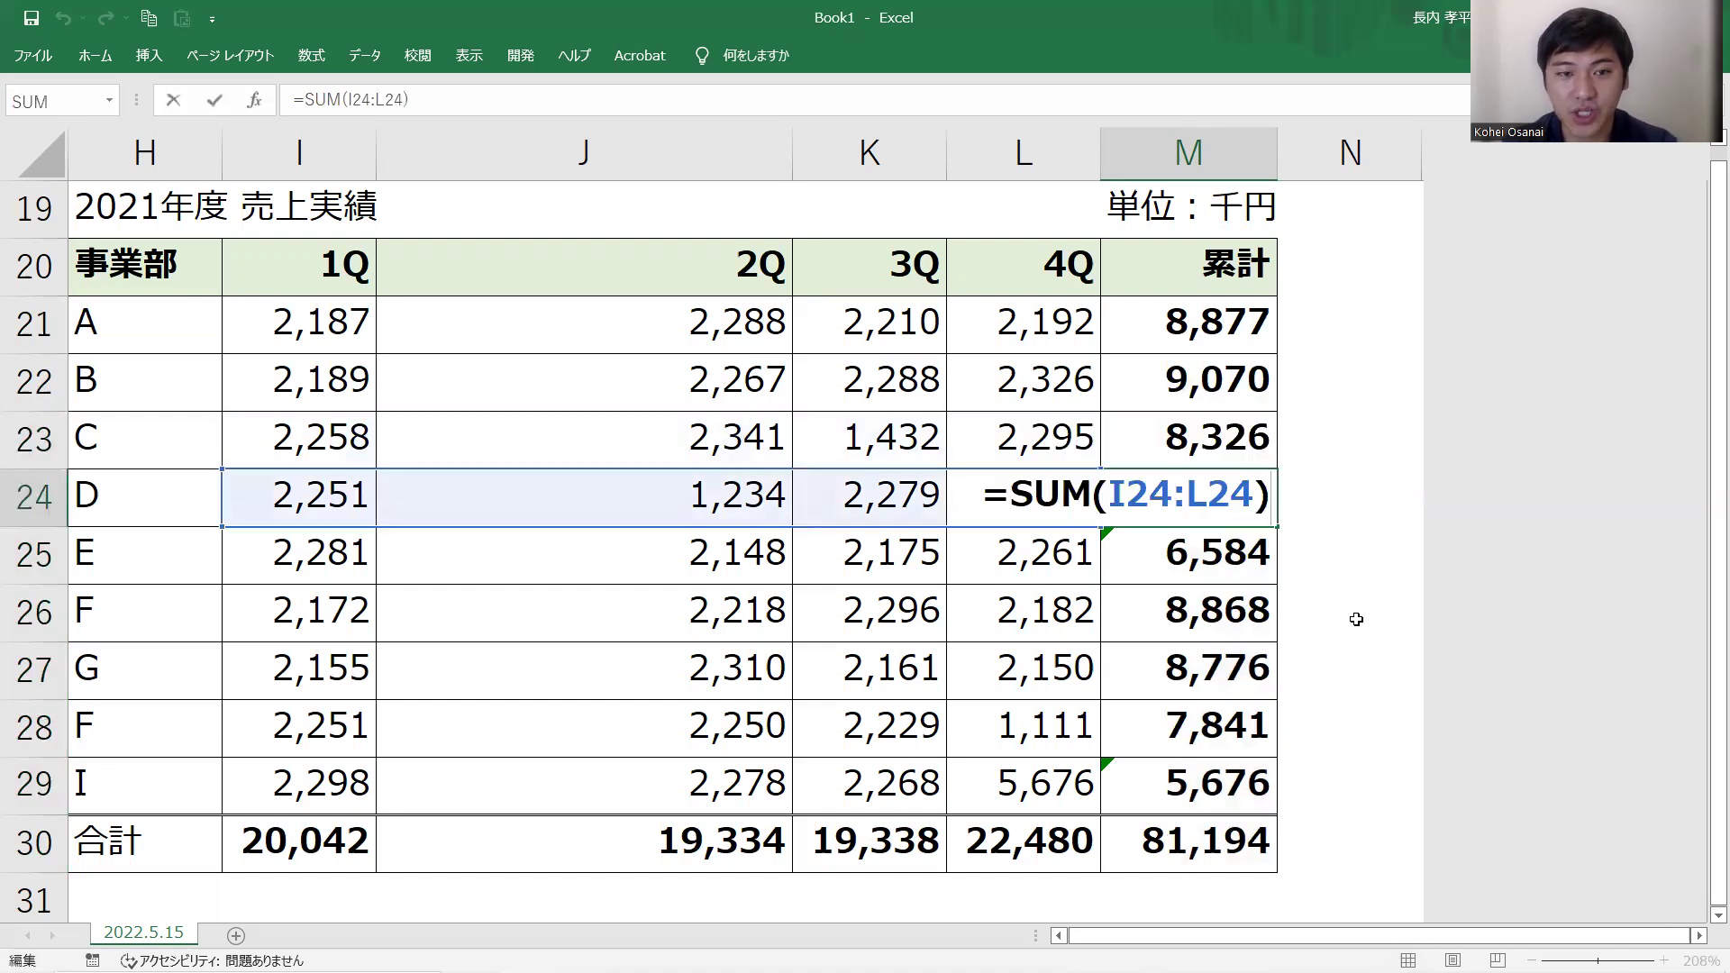
key("Return")
key("Up")
key("Up")
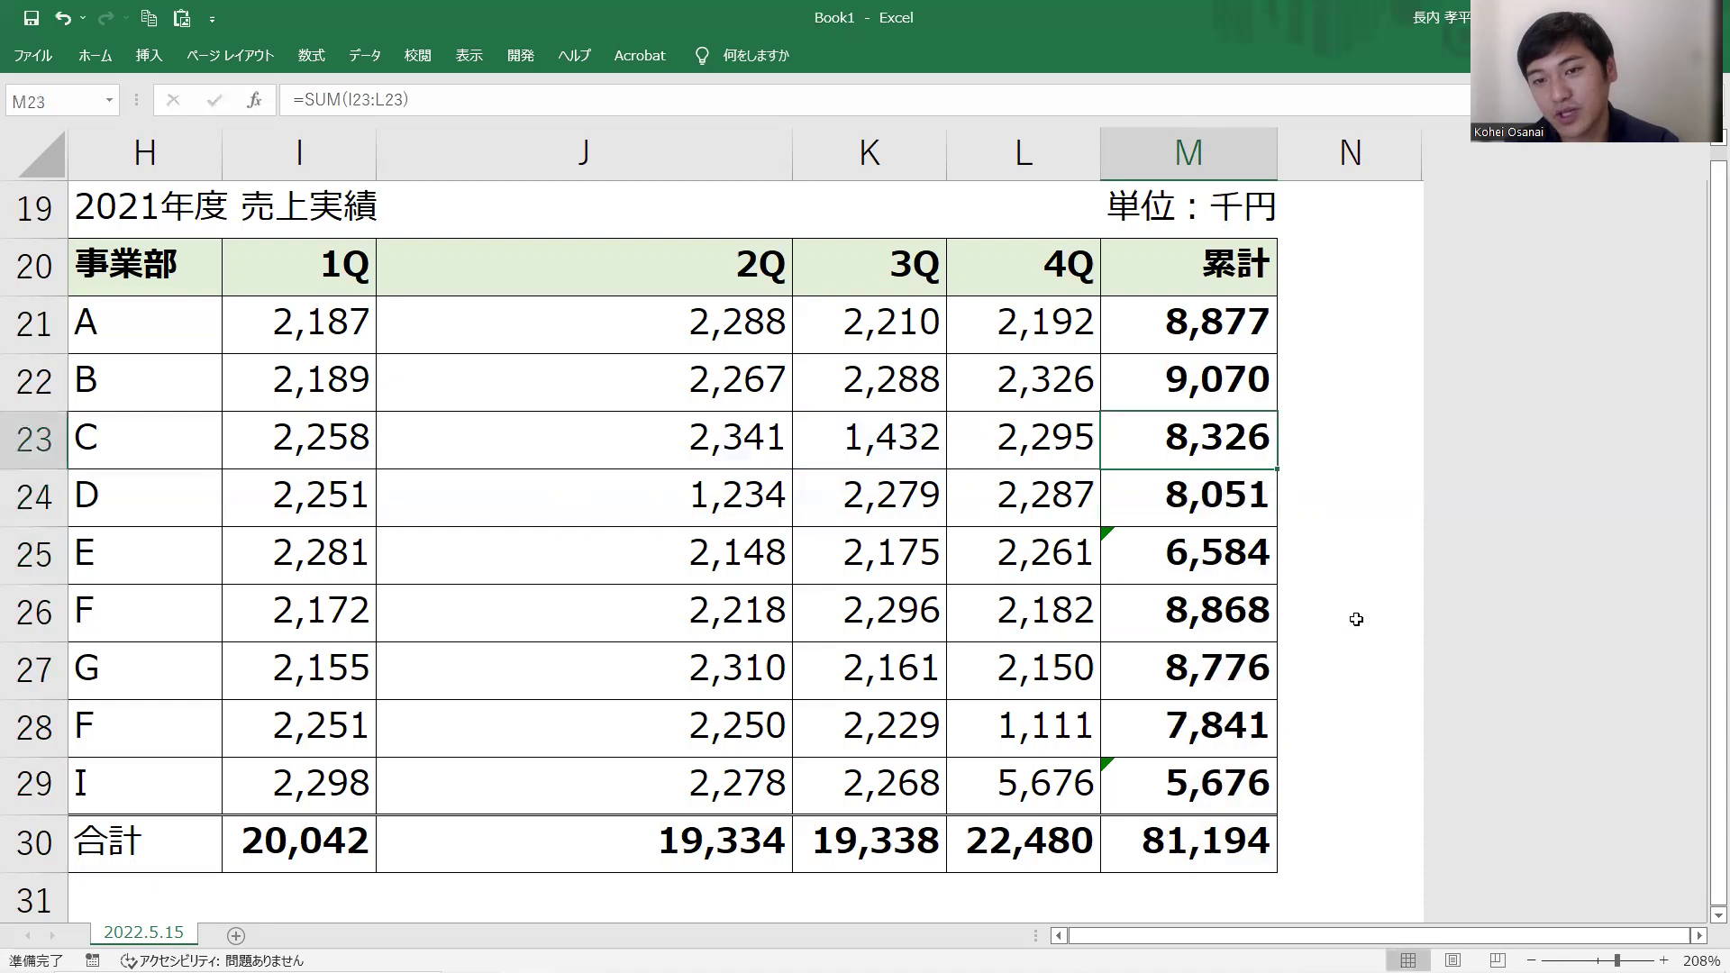
key("F2")
key("Return")
key("F2")
key("Return")
- Fill the 累計 formula from M24 down through M29, undoing the fill once and repeating it
key("Up")
key("shift+Down")
key("shift+Down")
key("shift+Down")
key("shift+Down")
key("shift+Down")
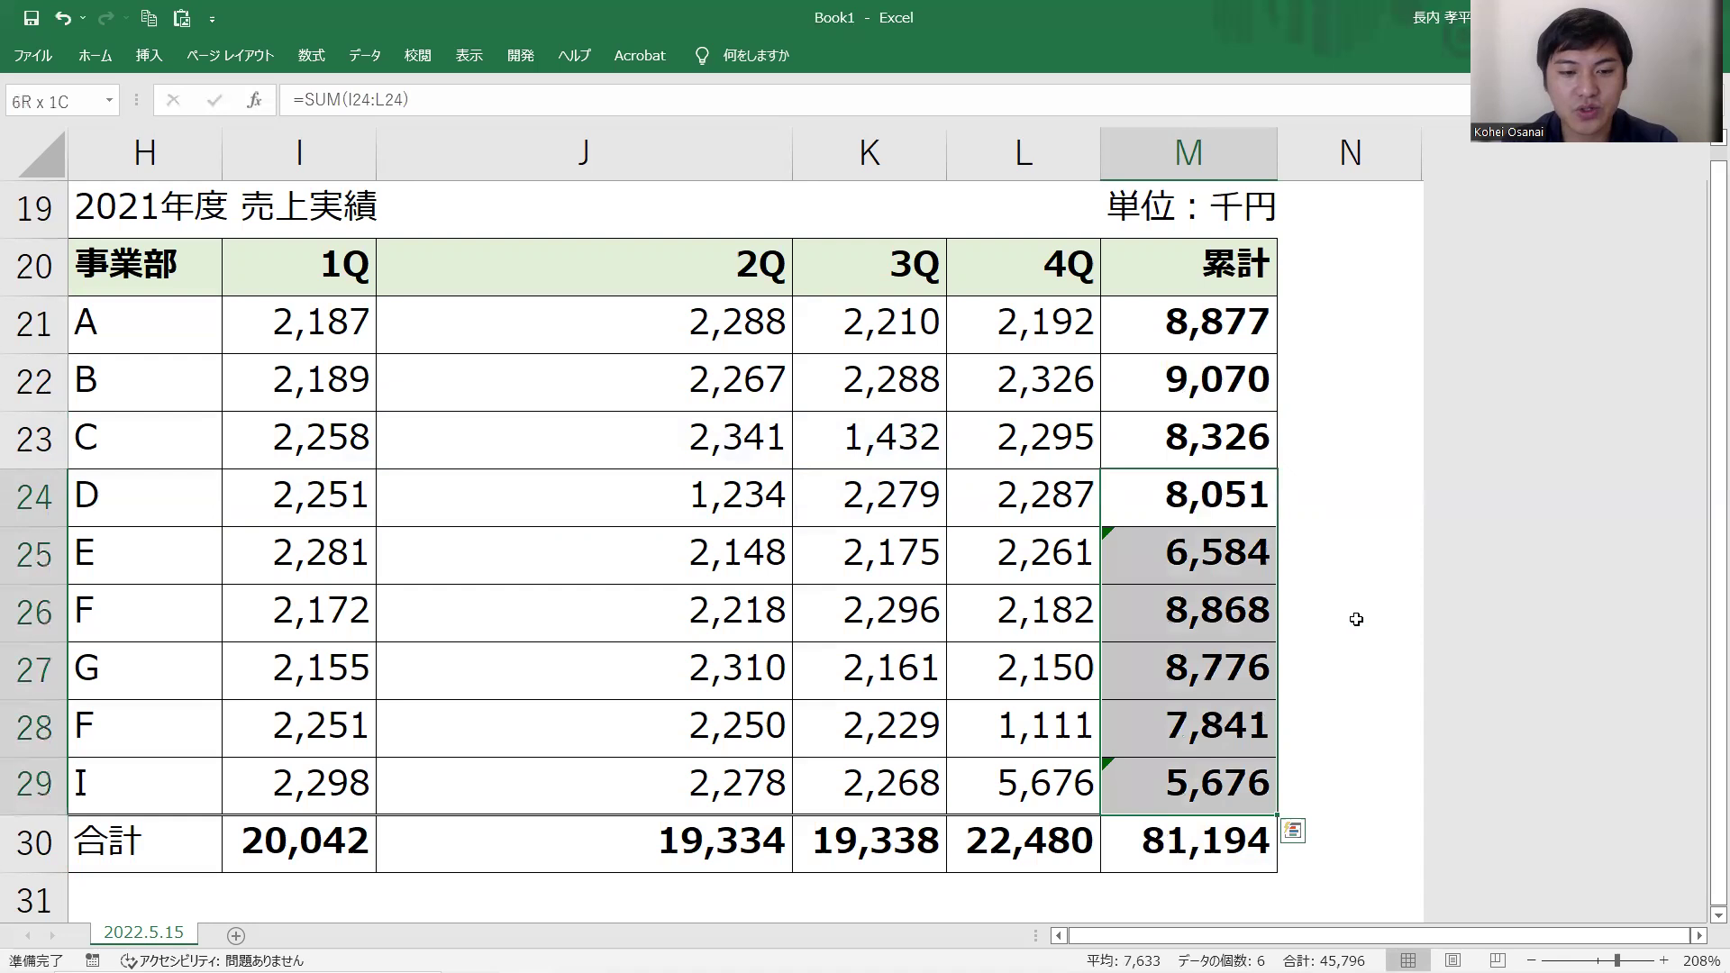
key("ctrl+d")
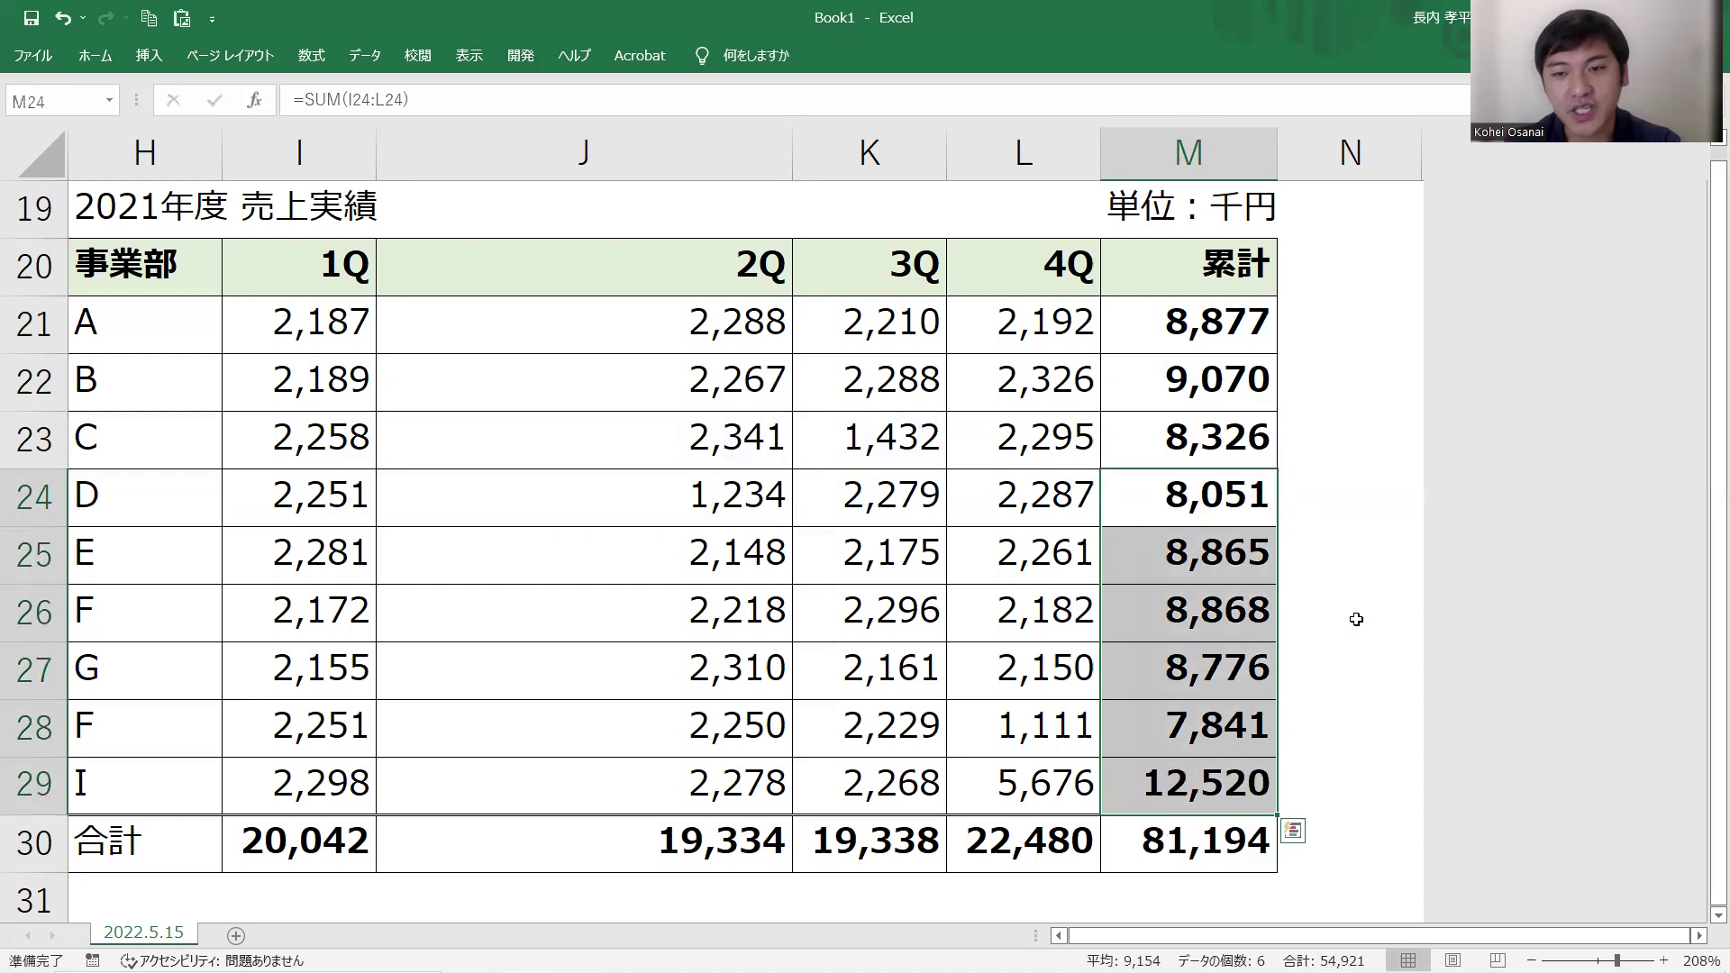
key("ctrl+z")
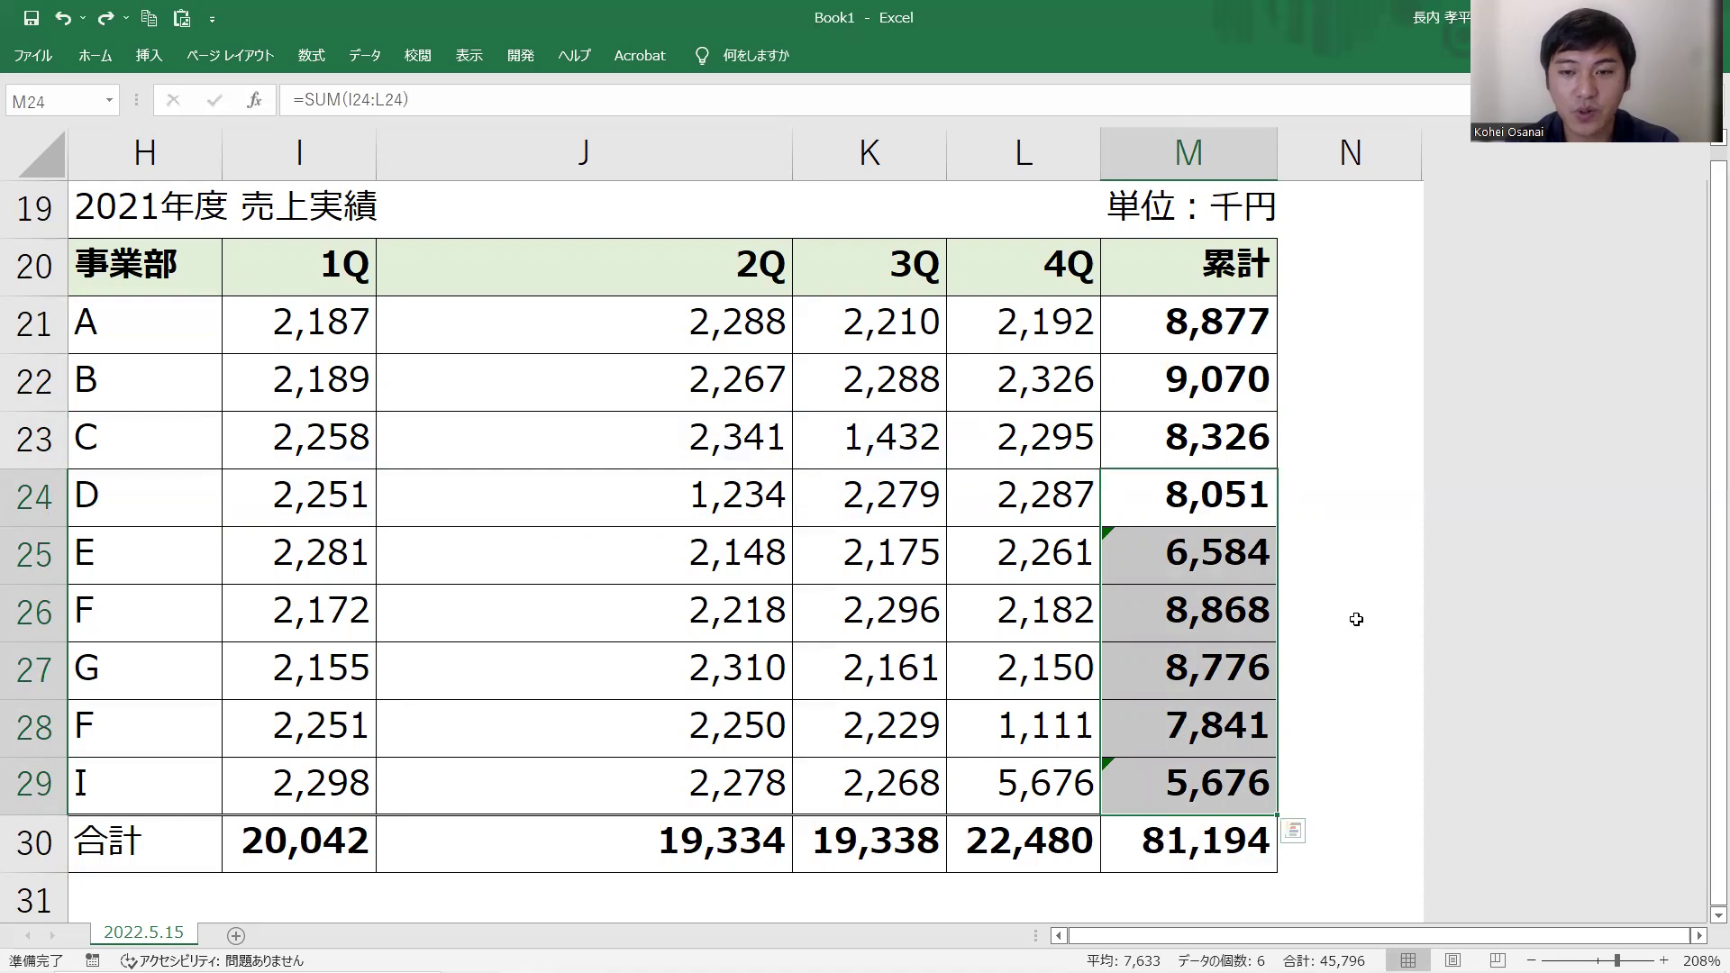
key("ctrl+d")
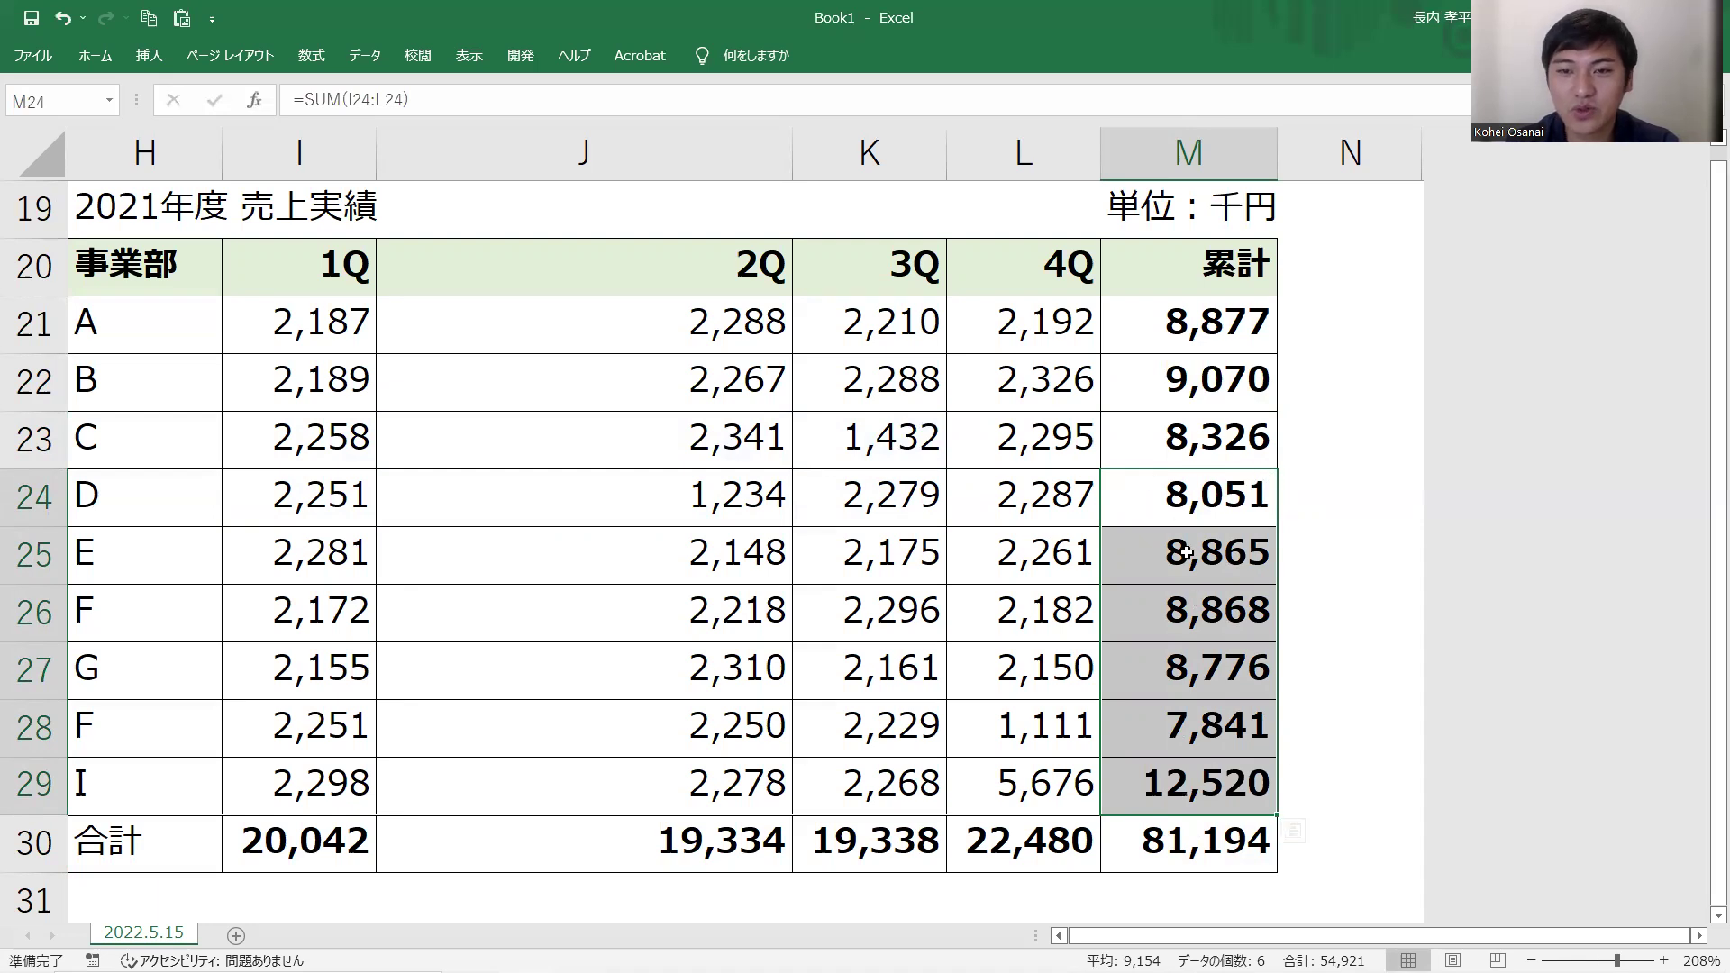
- Reselect M24:M29 to review the filled 累計 cells, and release the range by selecting M22
left_click(1215, 498)
left_click_drag(1215, 498, 1220, 782)
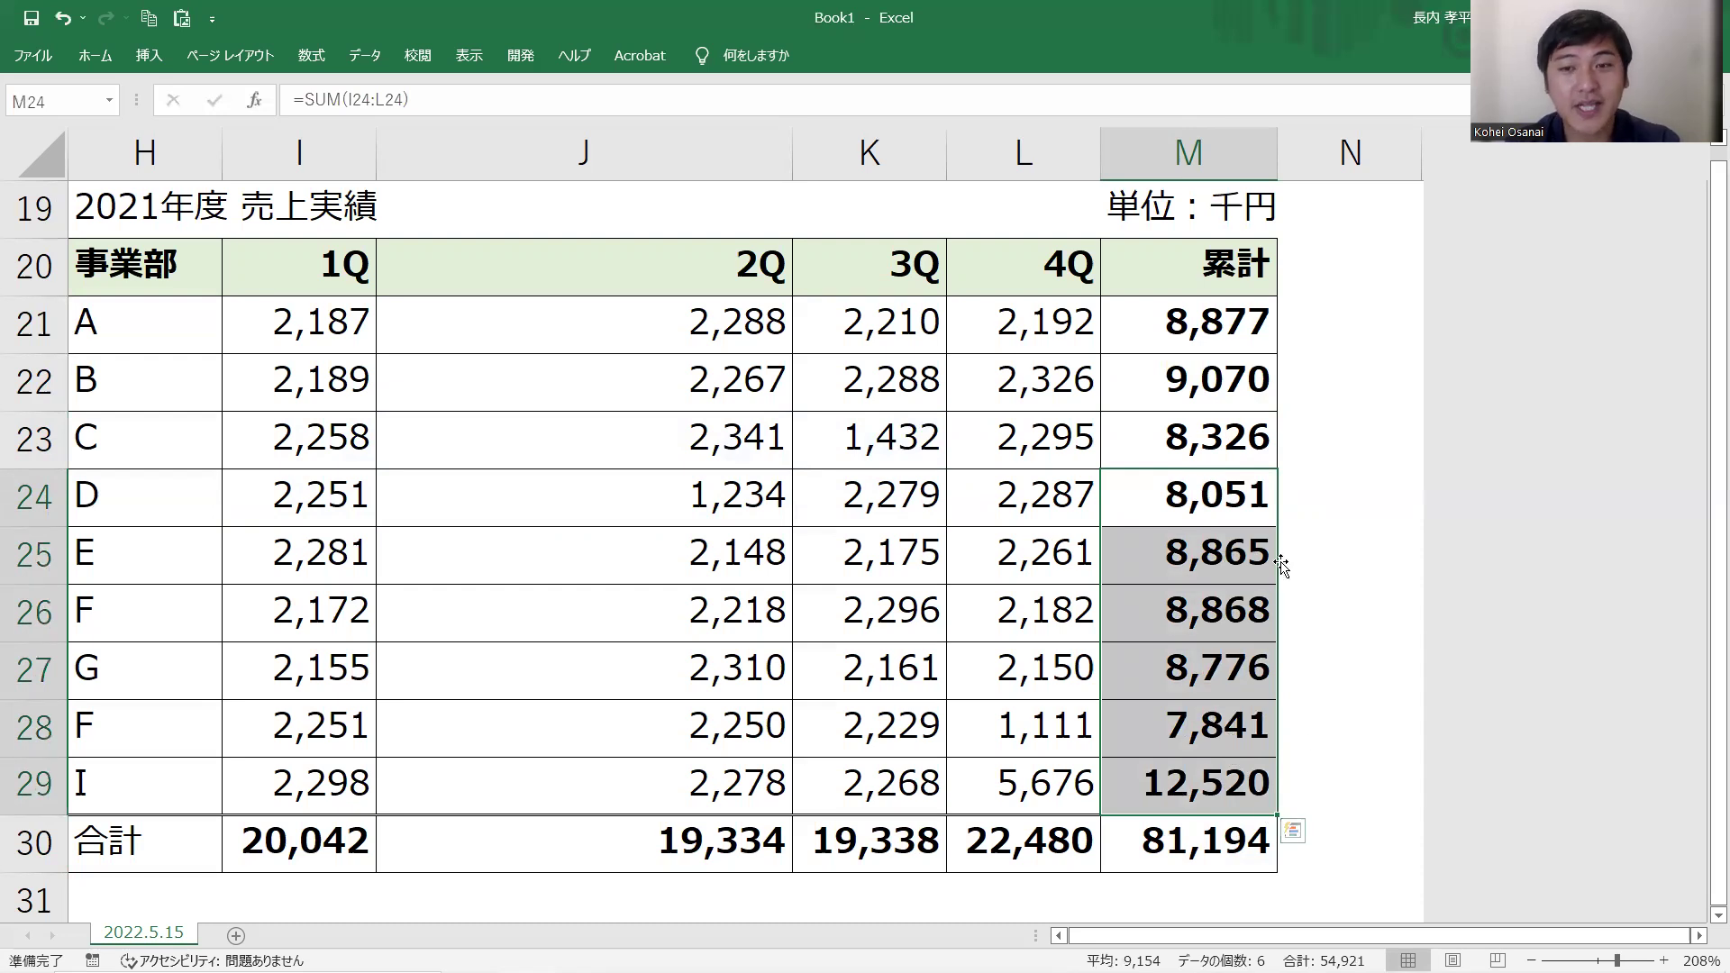
left_click(1214, 365)
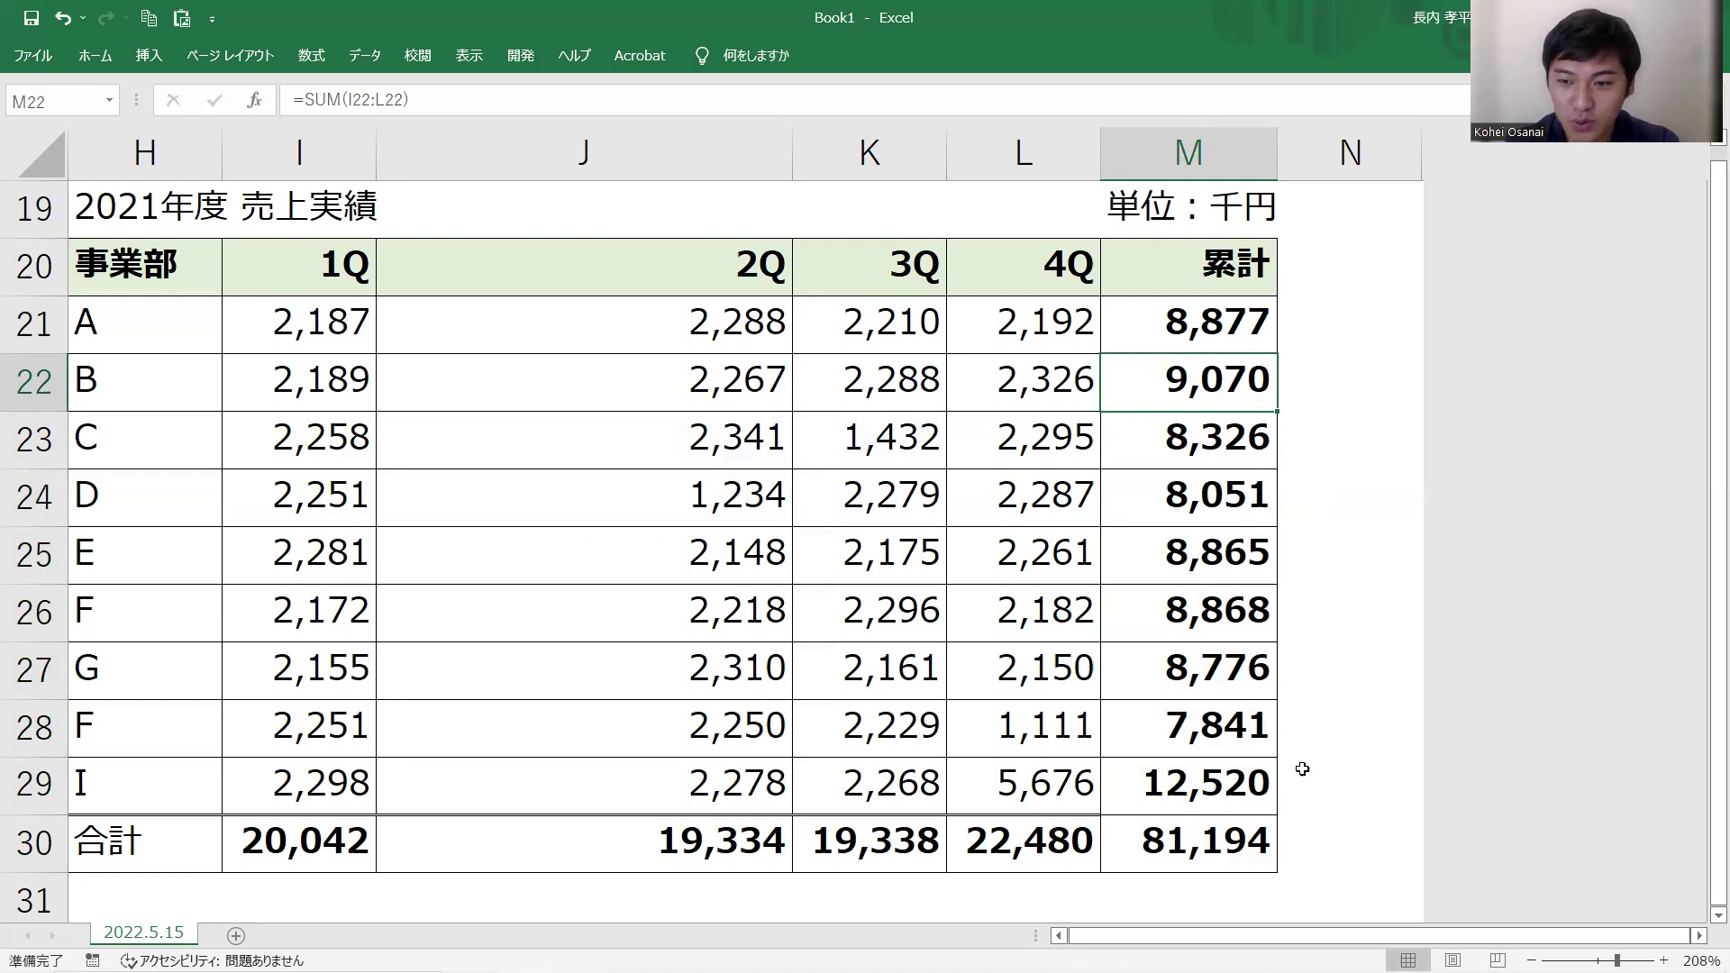
- Review the 問1 and 問2 instructions alongside the 価格表 and 2021年度 売上実績 tables
left_click(1531, 960)
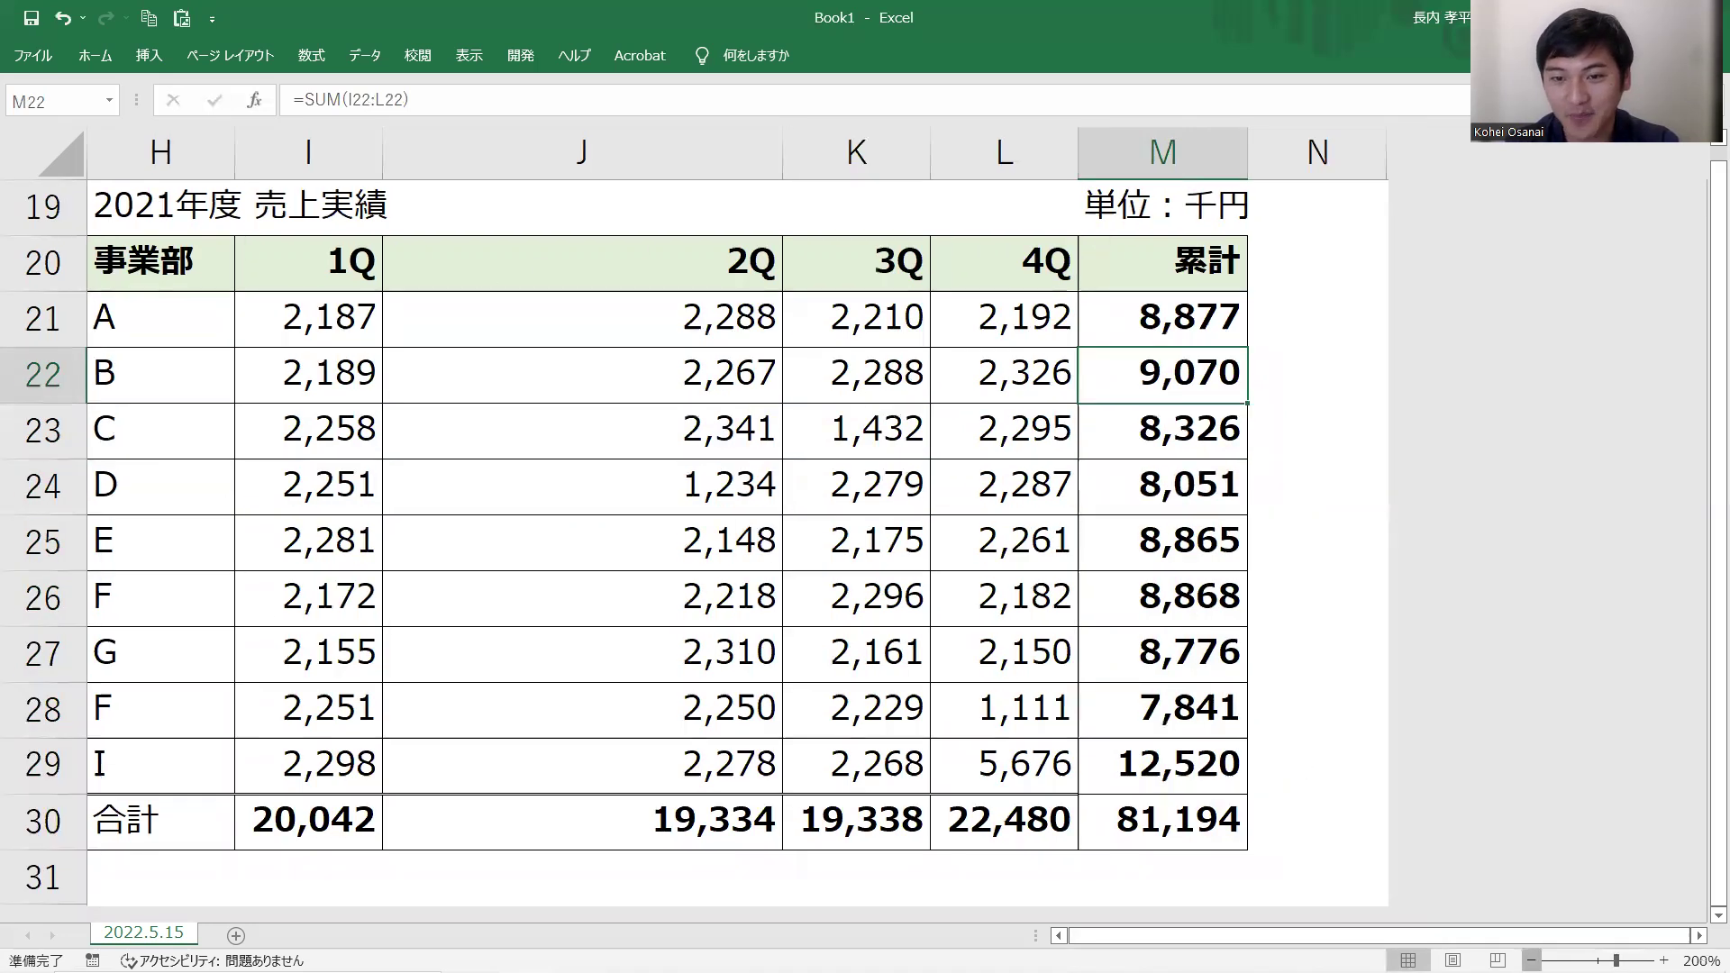
left_click(1530, 960)
left_click(1530, 960)
left_click(1531, 960)
left_click(1530, 960)
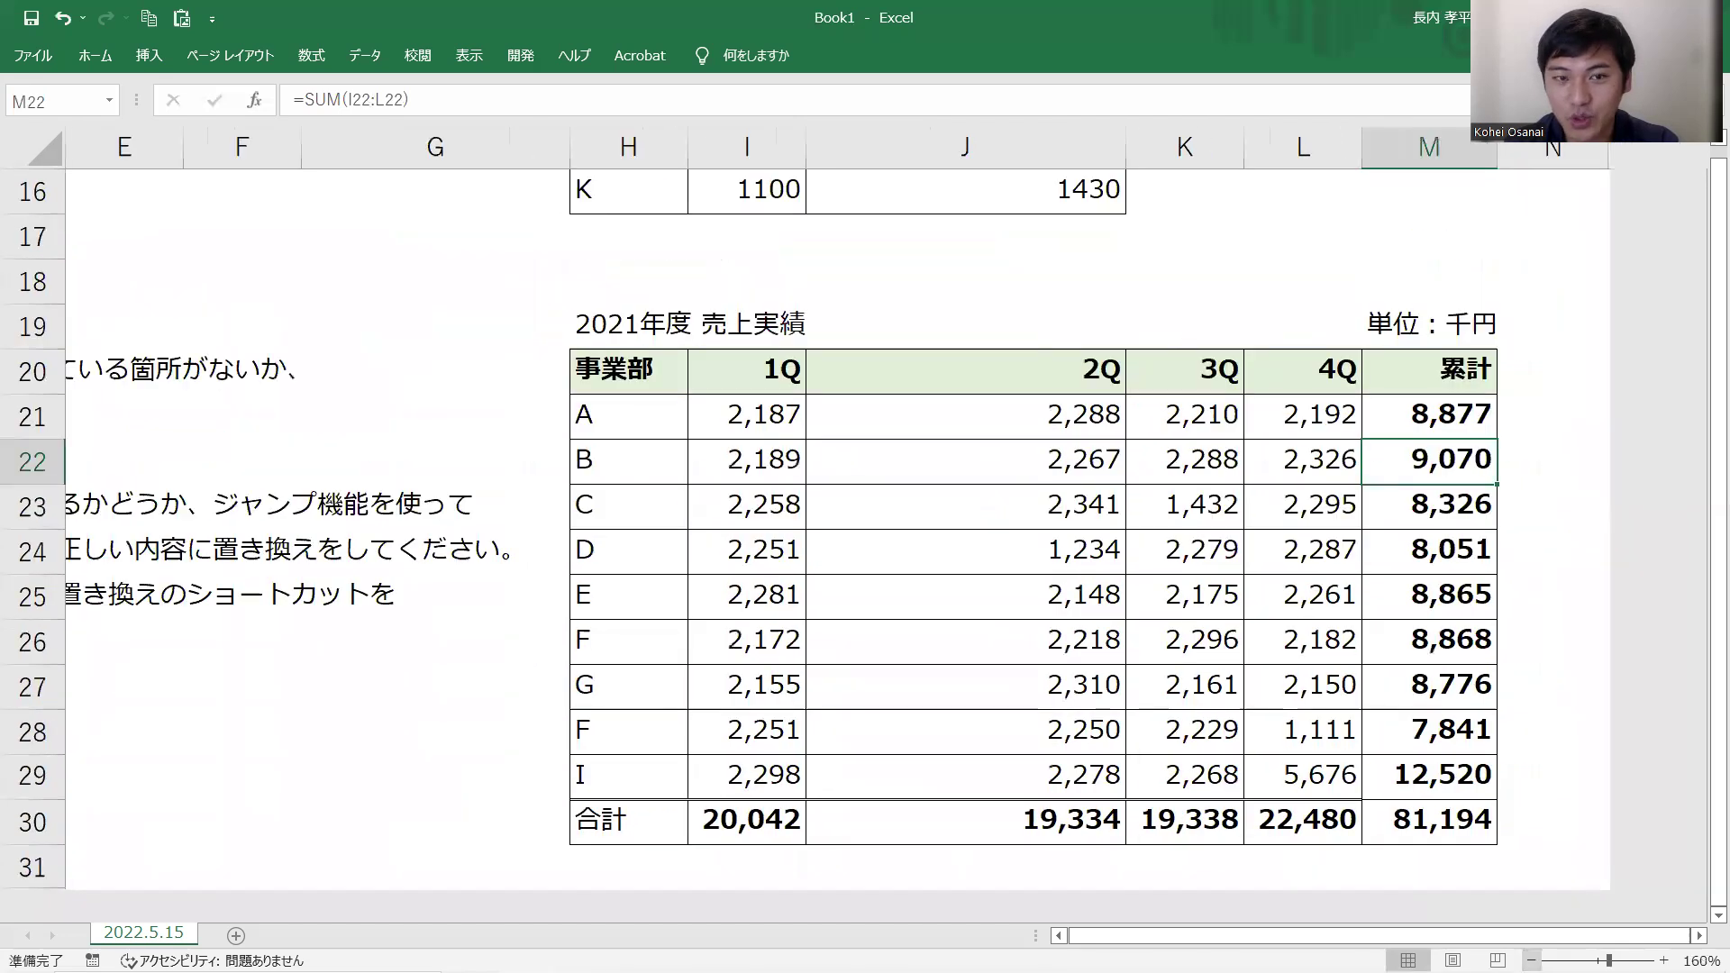
left_click(1531, 960)
scroll(1175, 767, "down", 1, "ctrl")
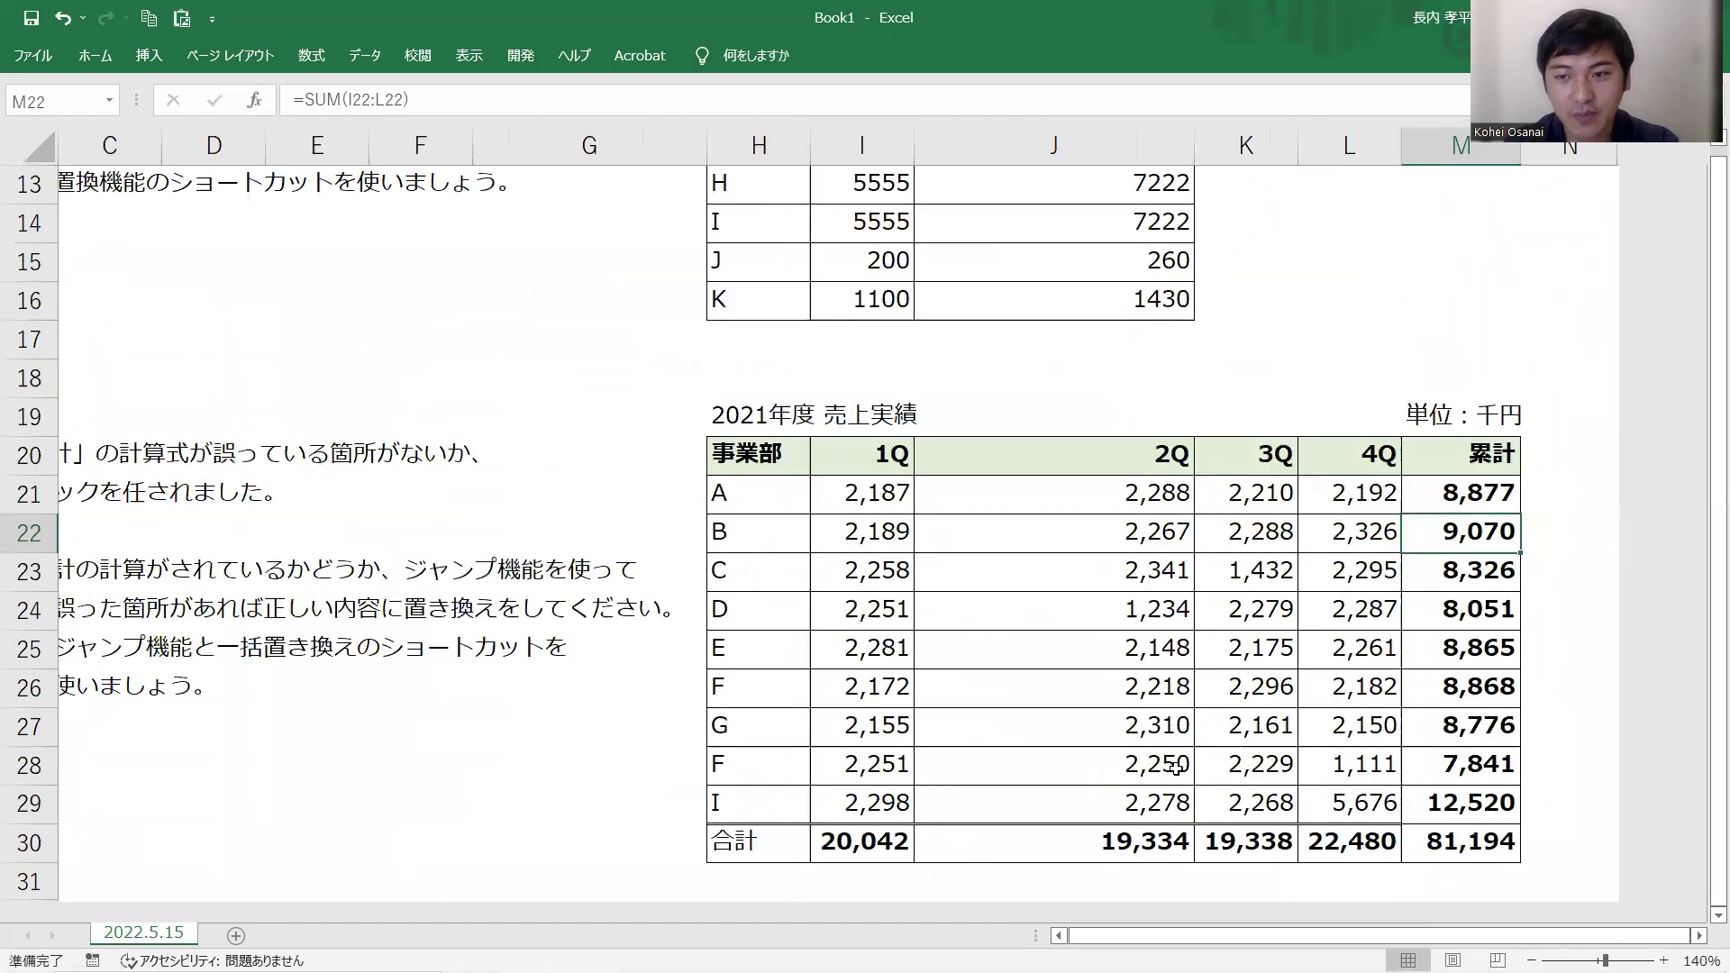
scroll(1176, 767, "up", 1)
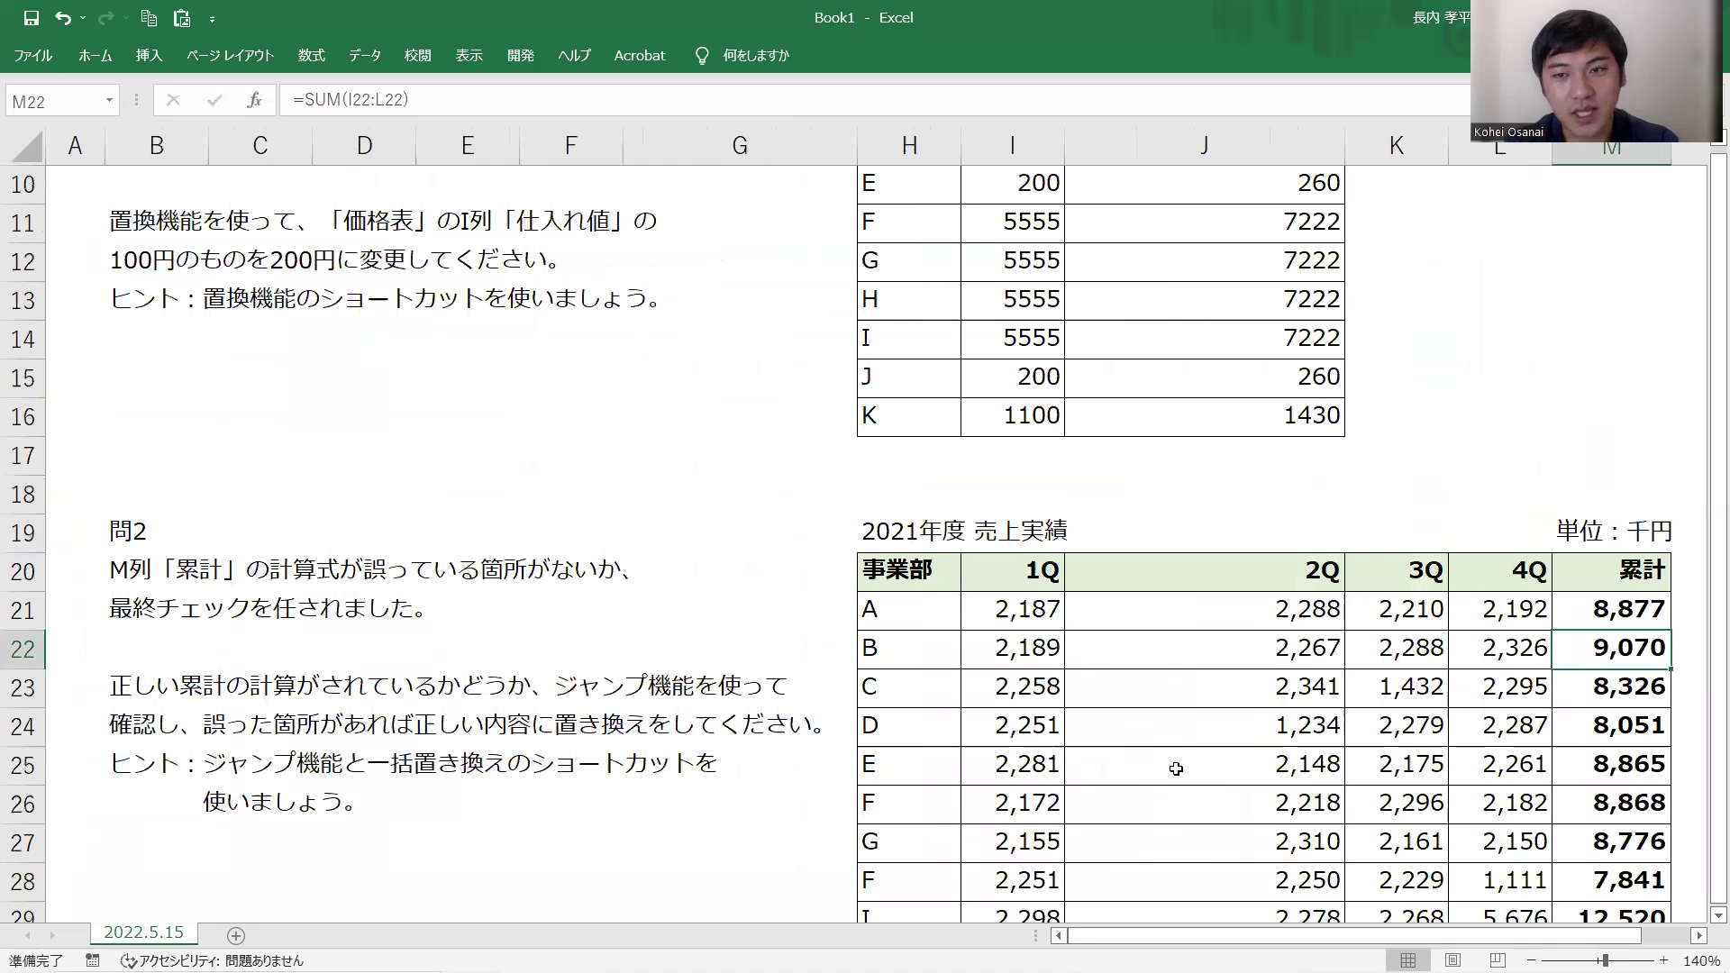
scroll(1175, 767, "up", 3)
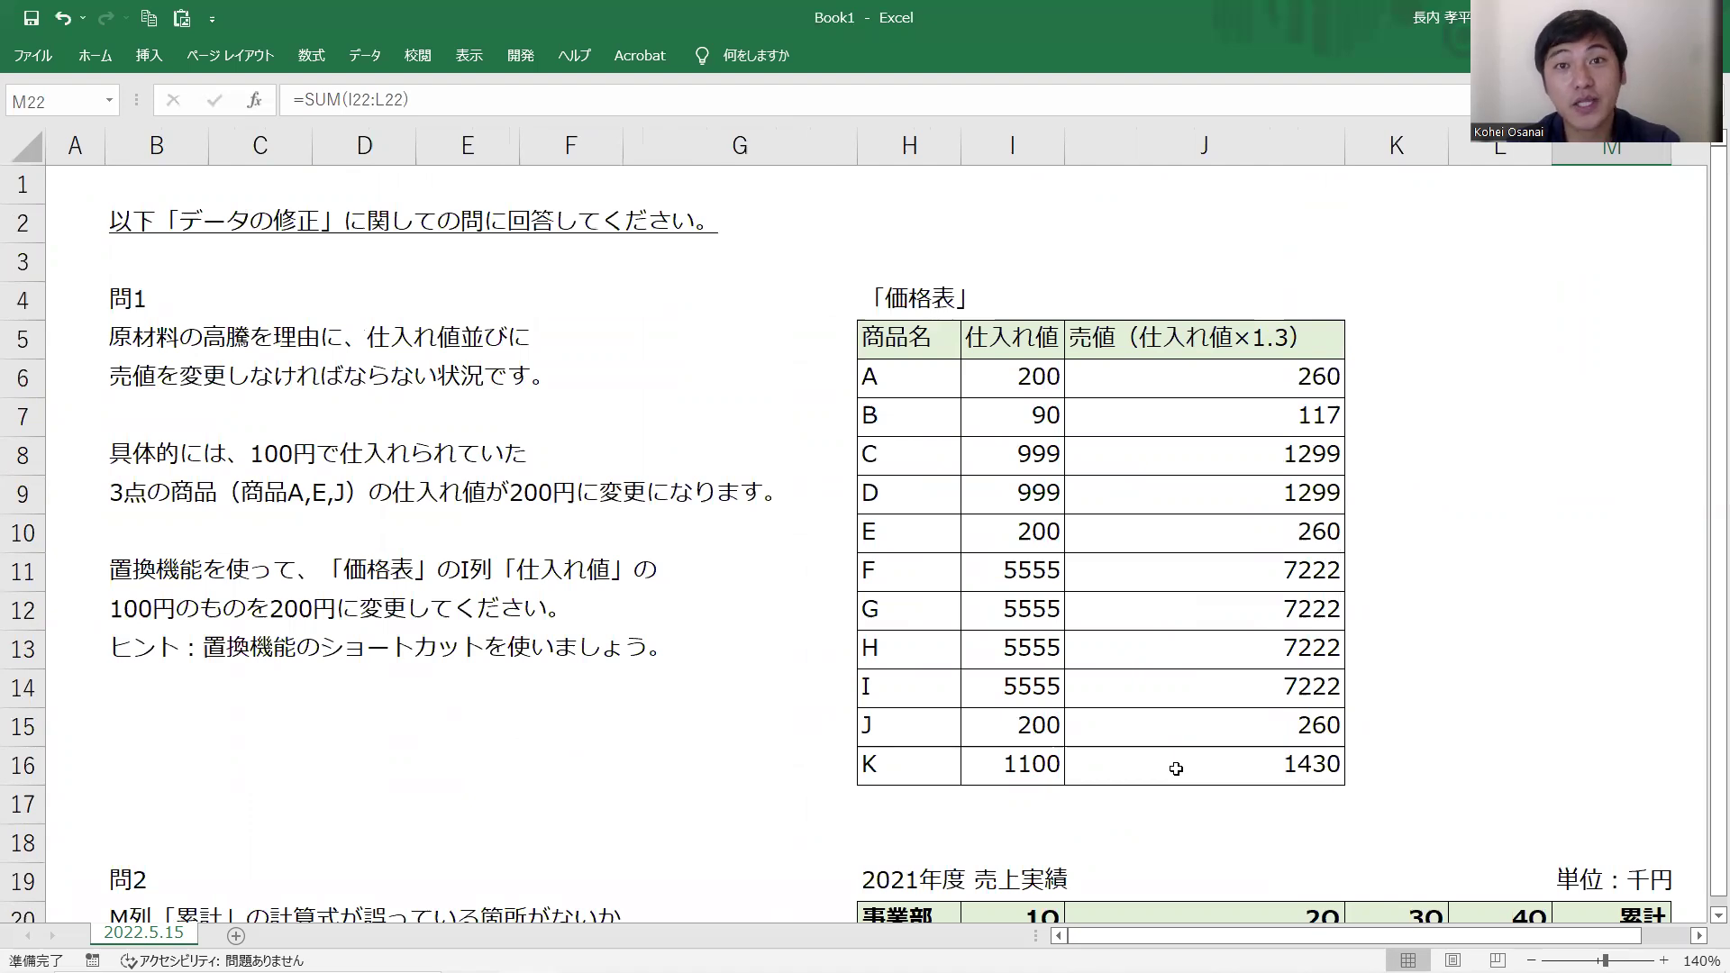
scroll(1175, 768, "down", 4)
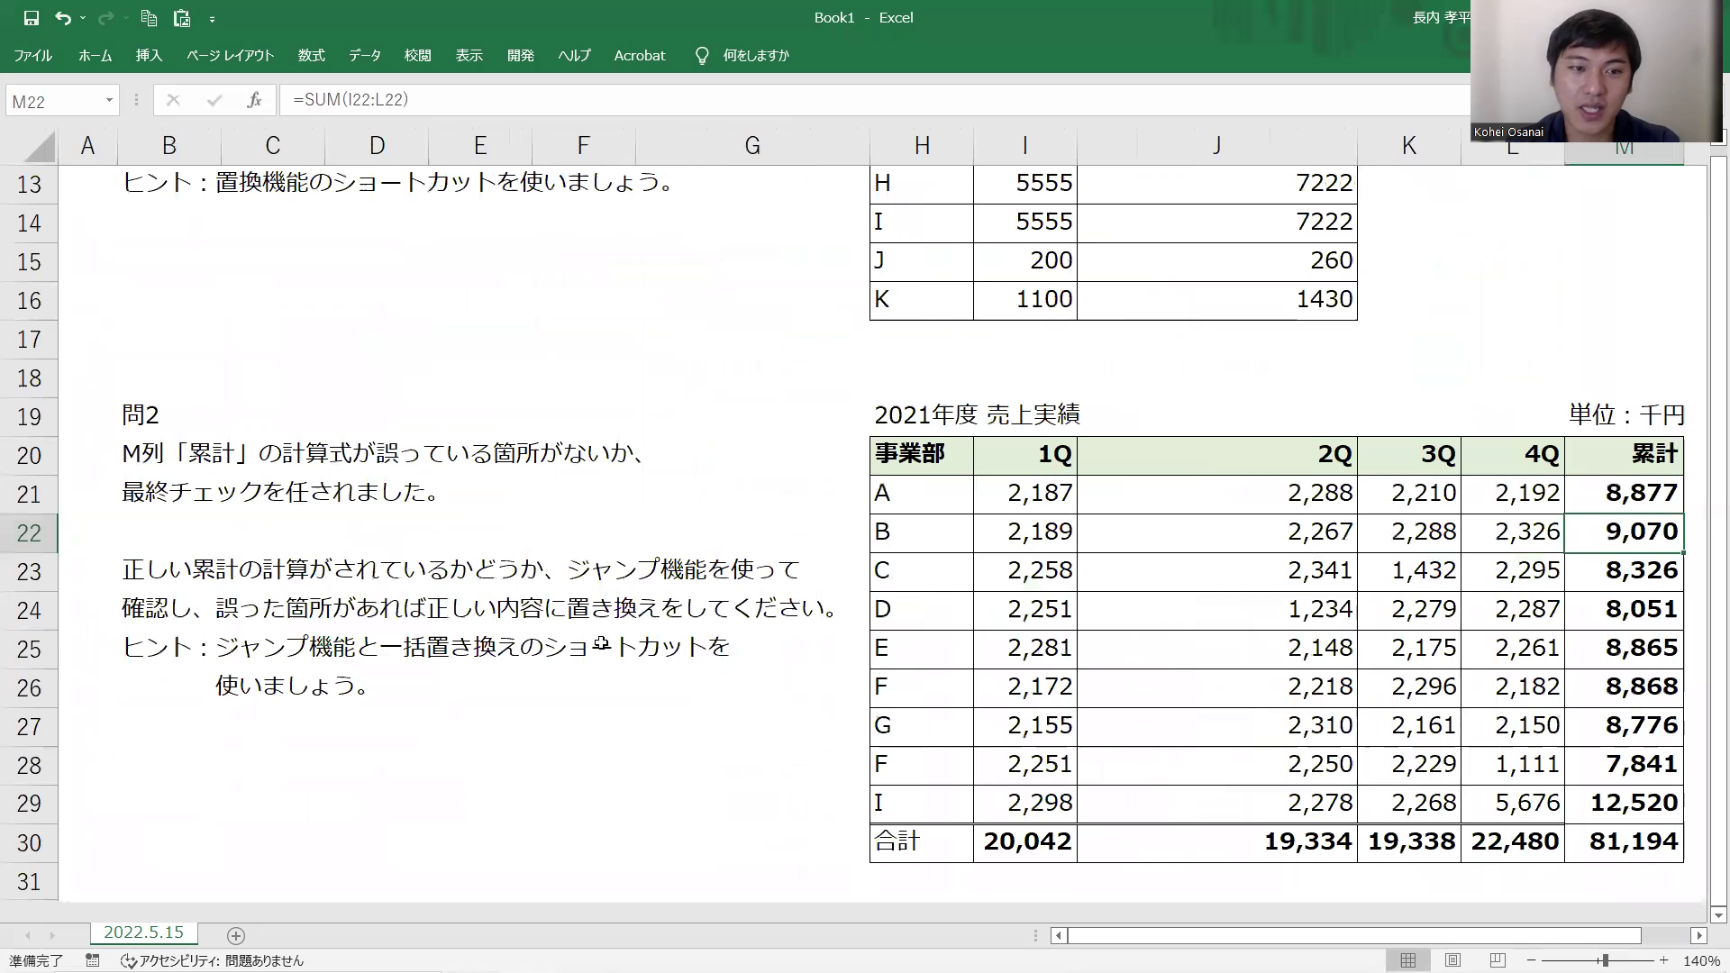
left_click_drag(170, 460, 173, 511)
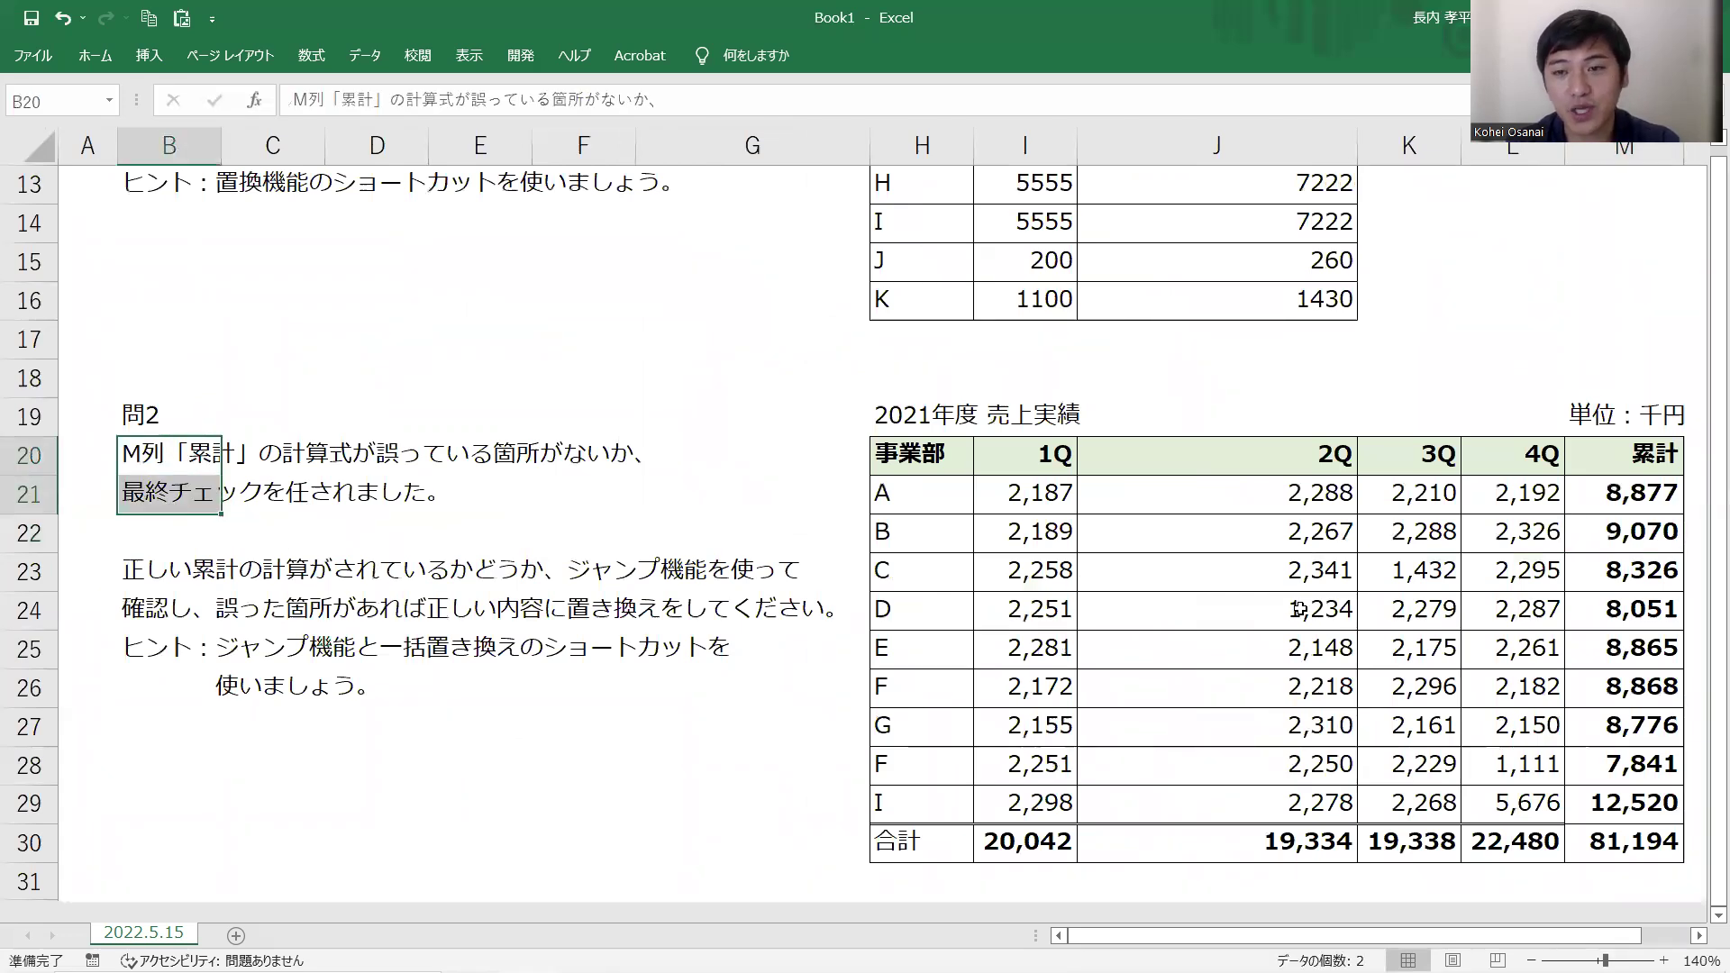
scroll(1298, 609, "down", 1)
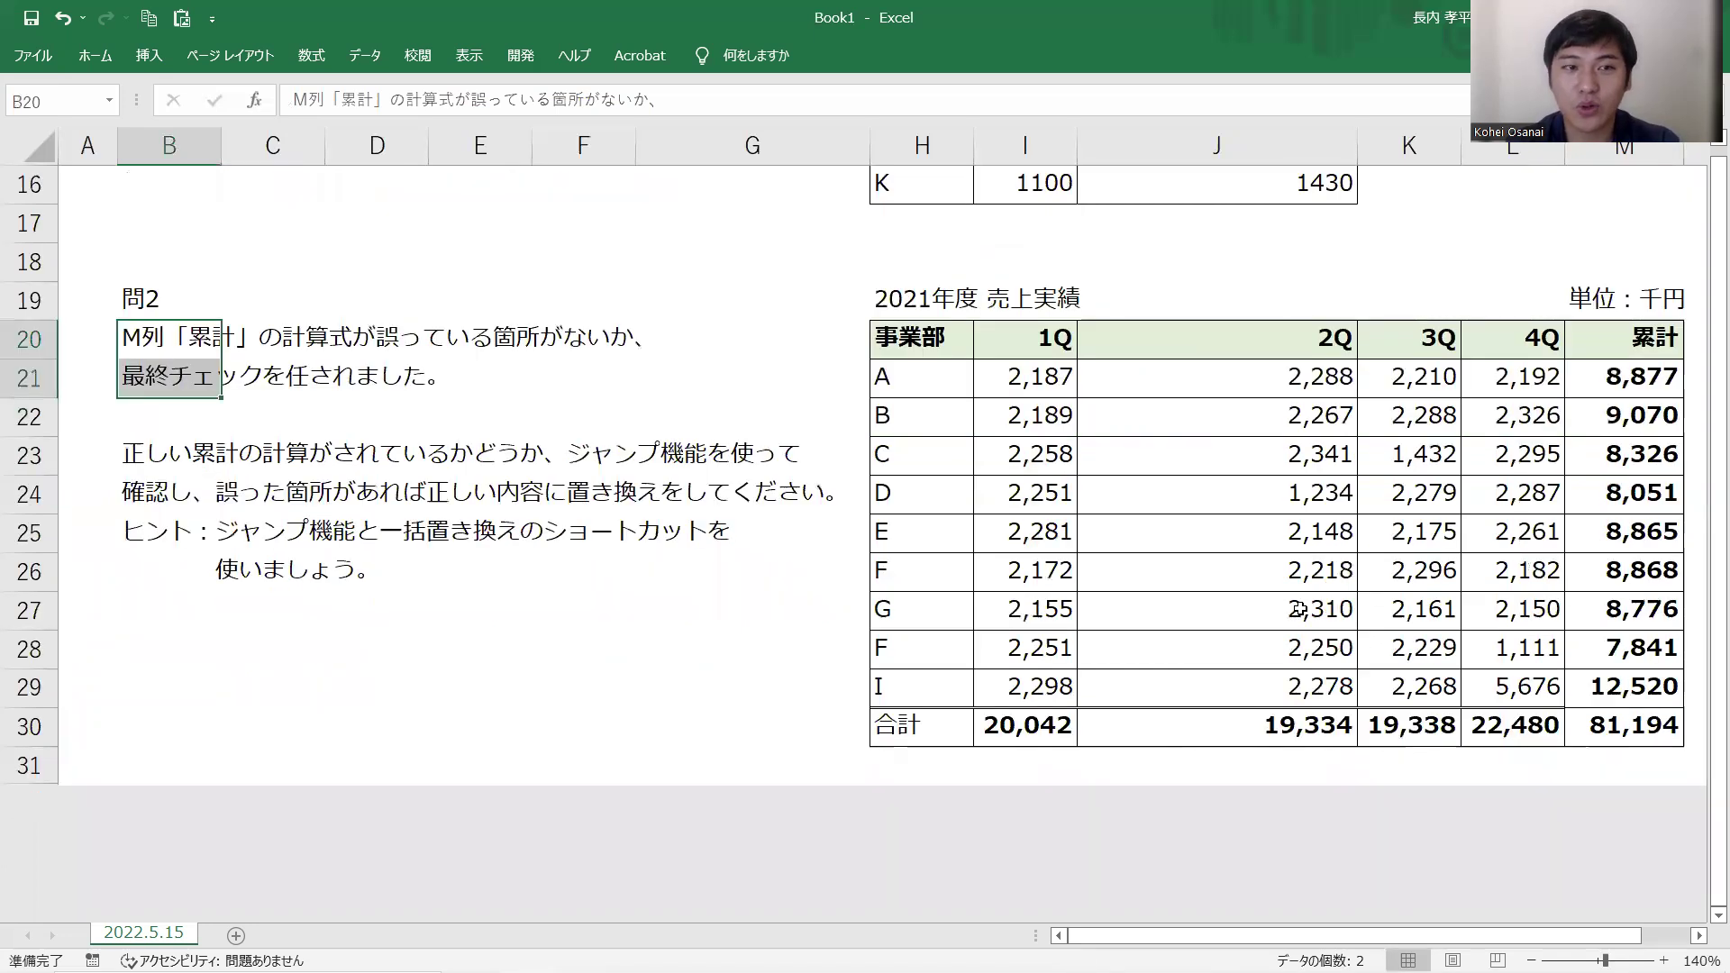
scroll(1298, 609, "up", 5)
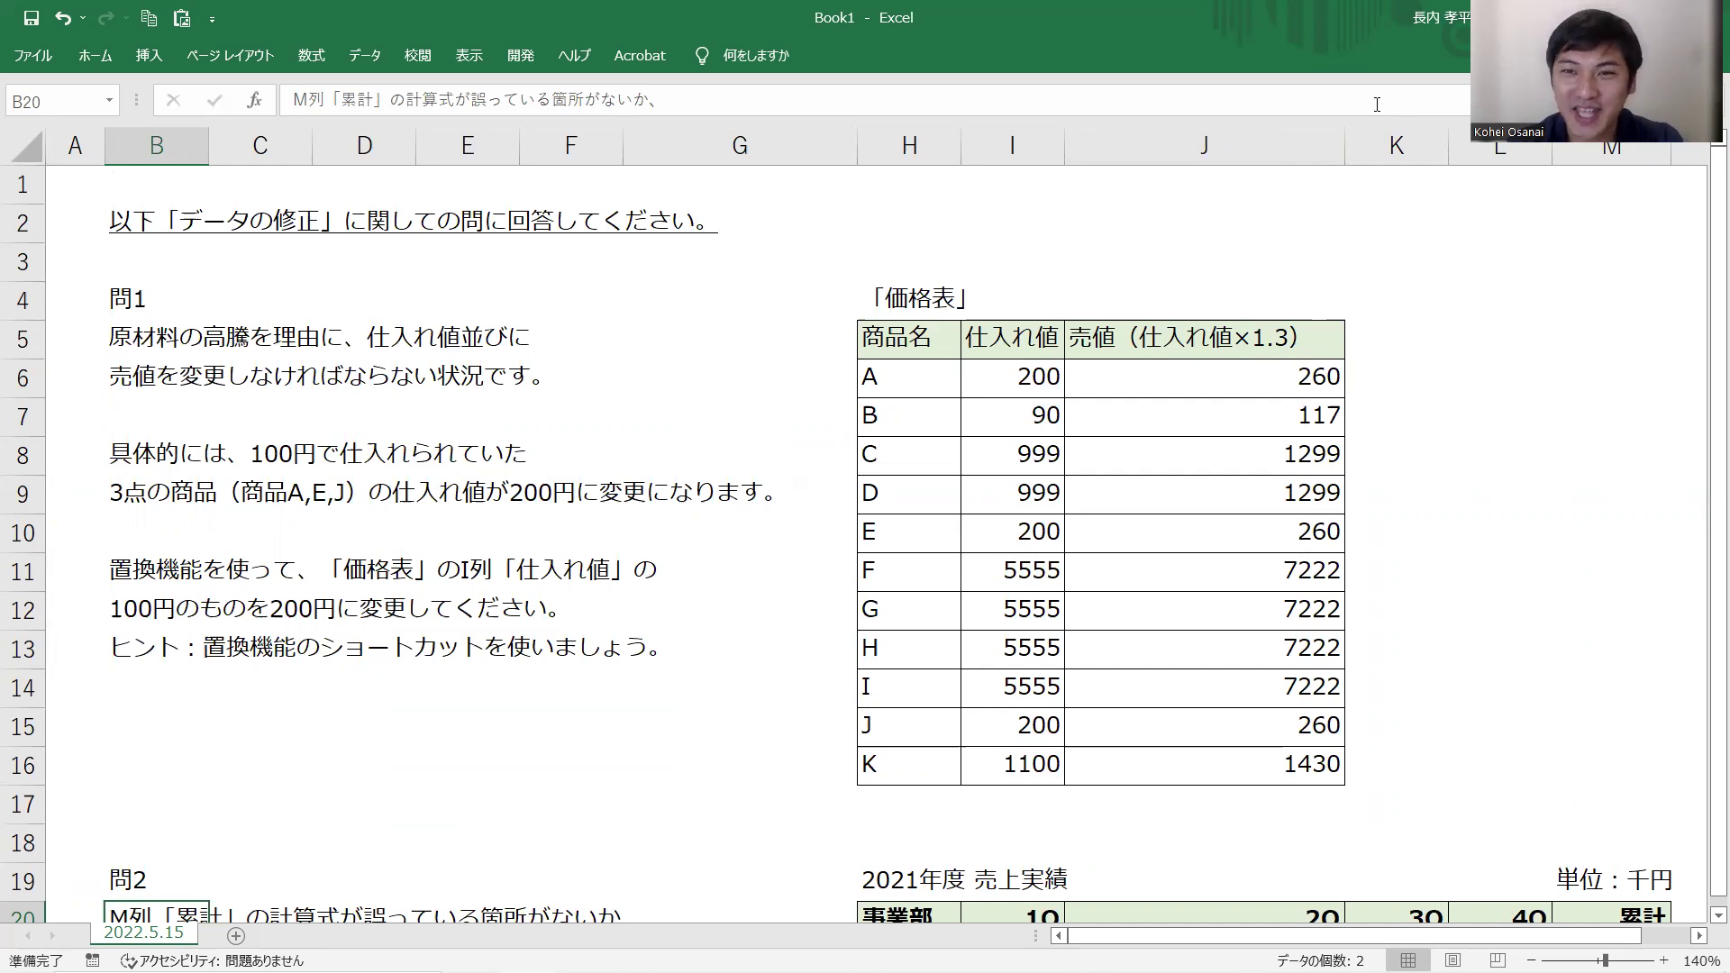
- Make B2, the heading cell with the overall exercise instruction, the active cell
left_click(1375, 261)
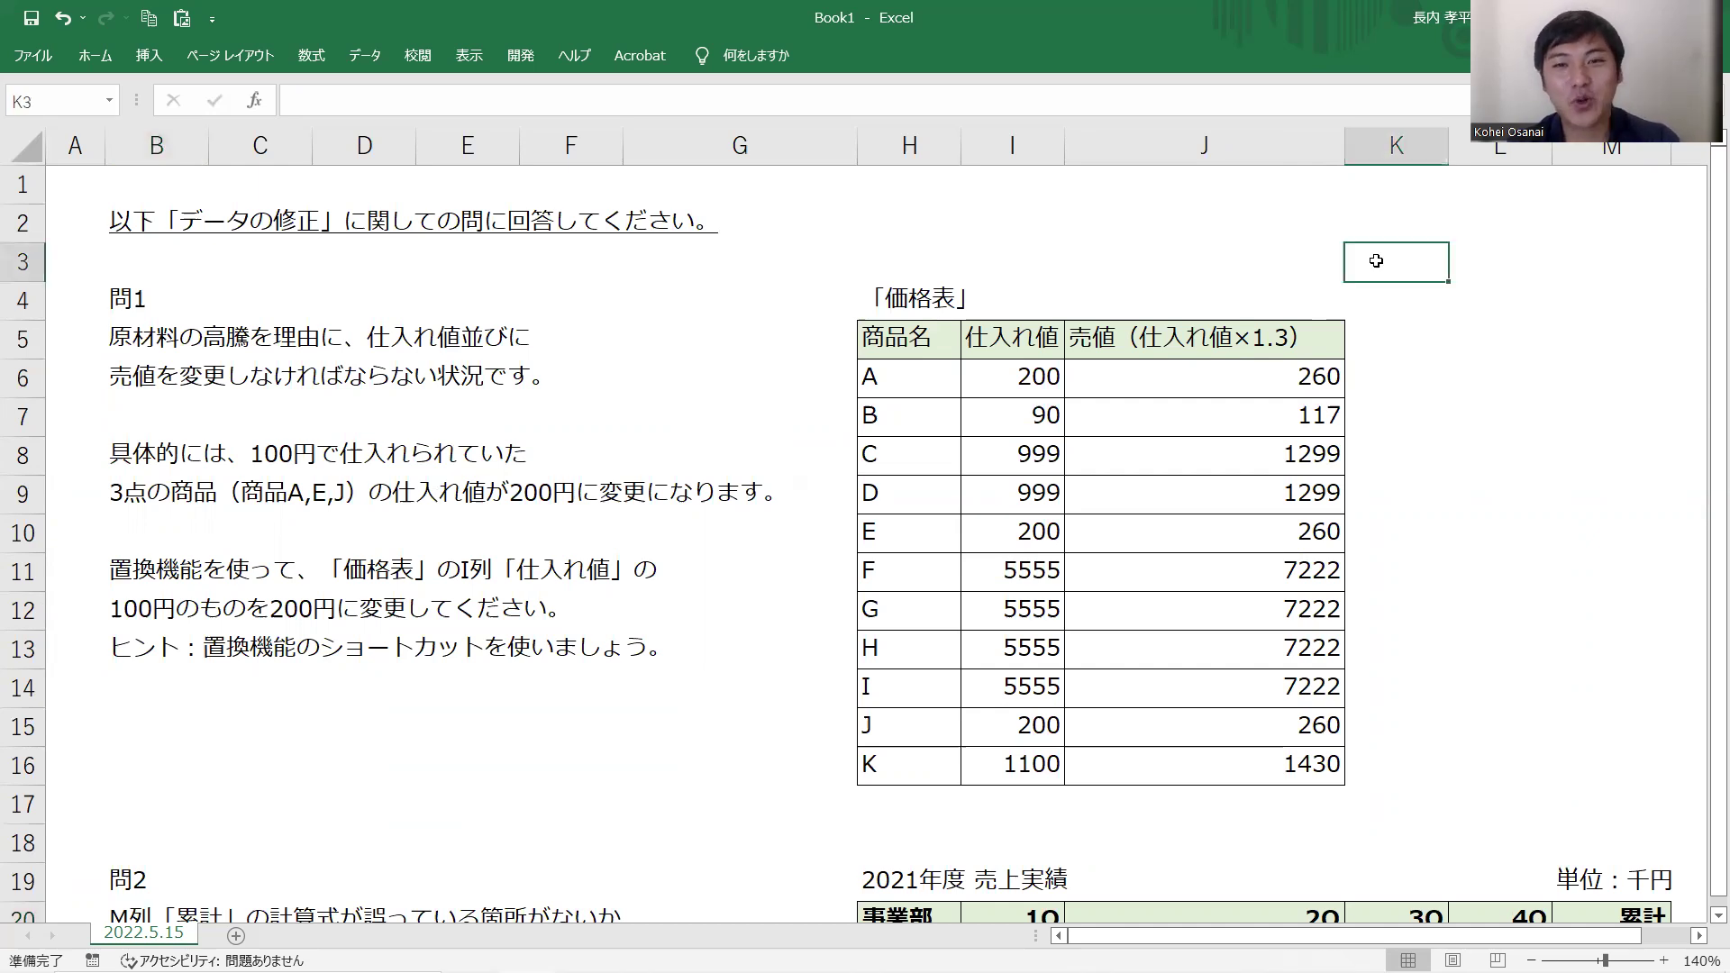
key("Up")
key("ctrl+Left")
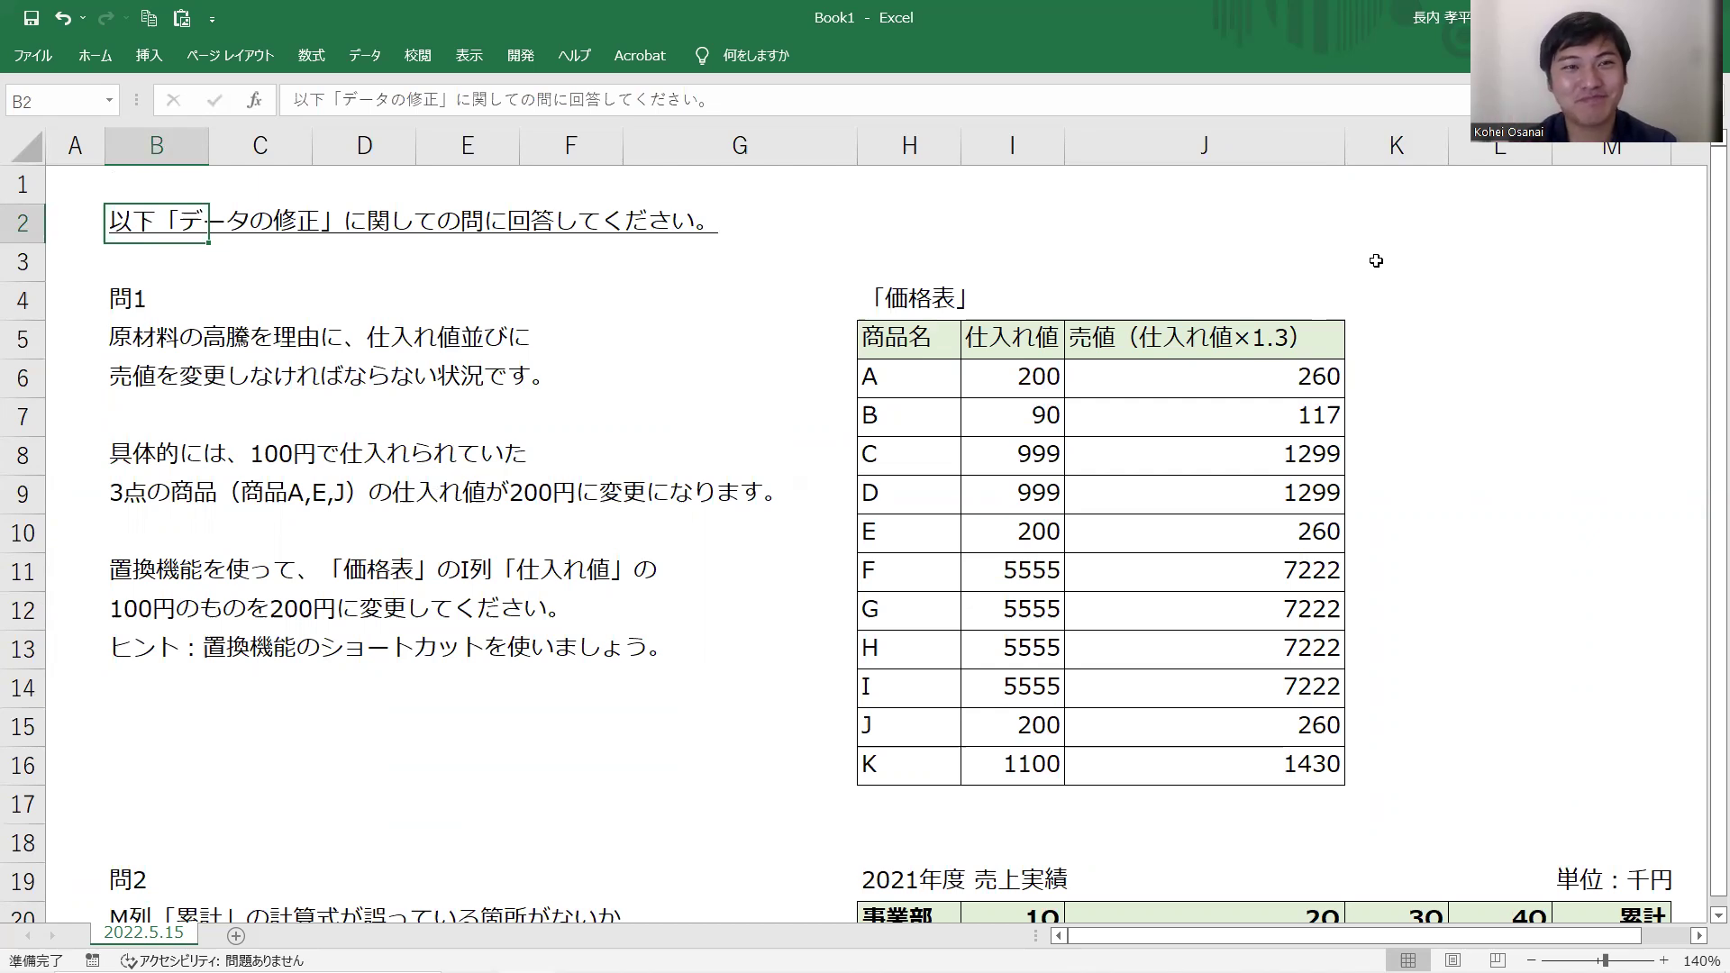
key("alt+r")
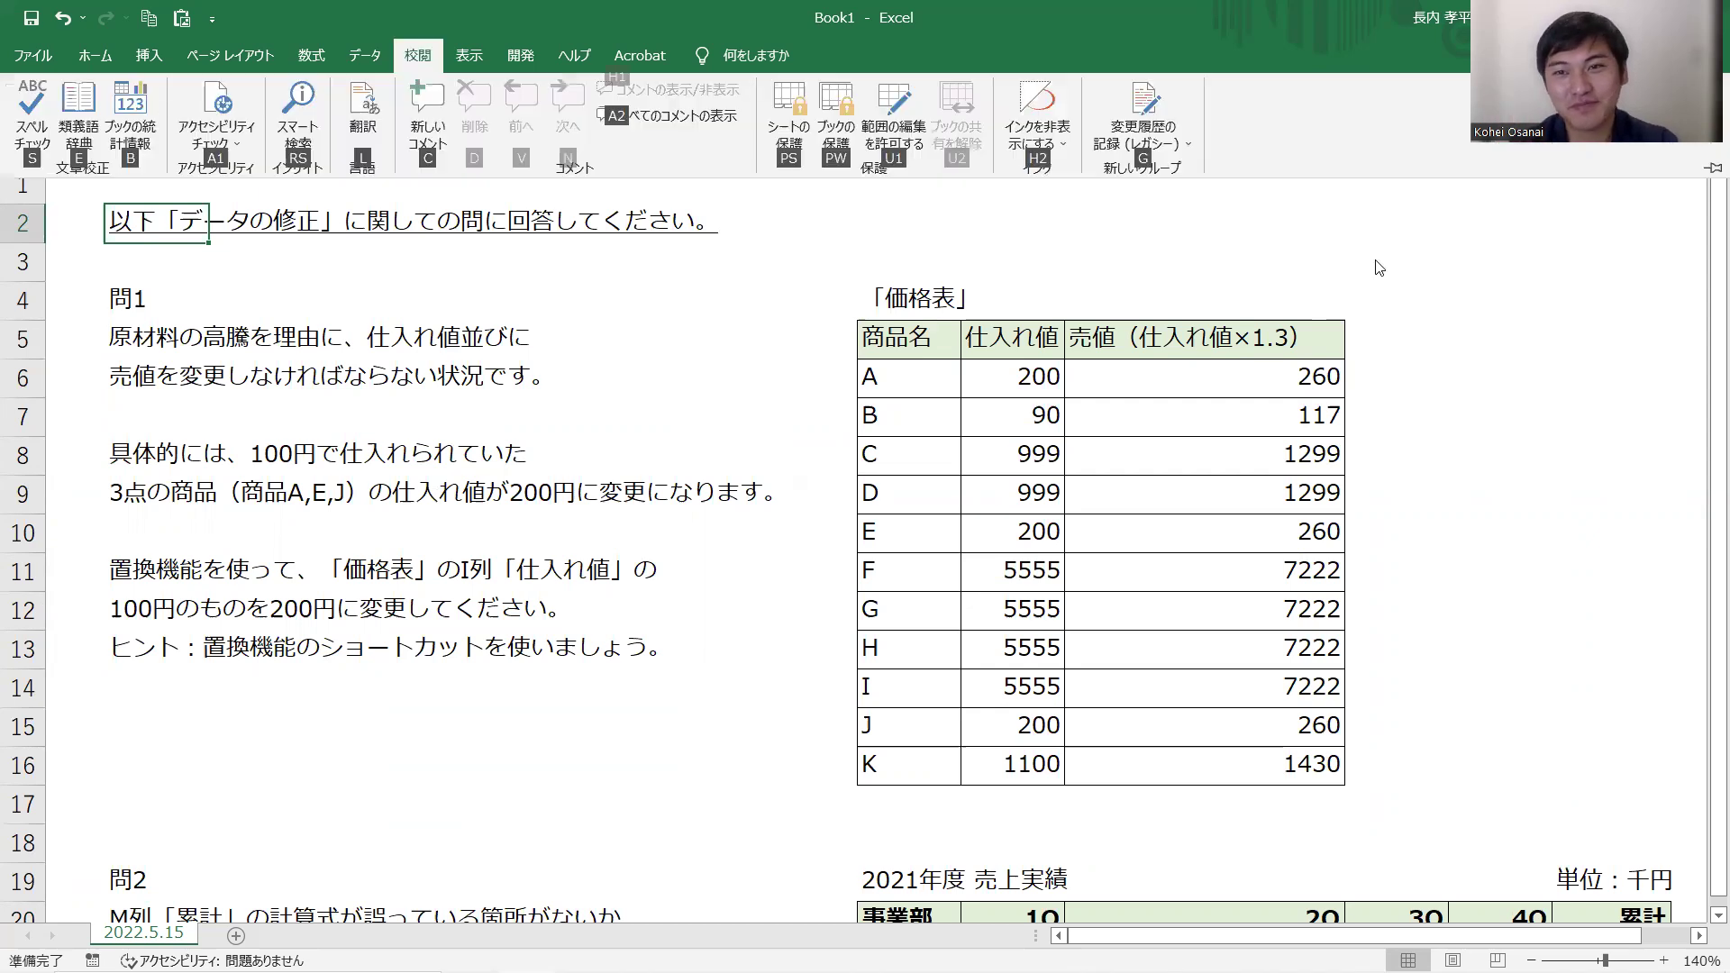